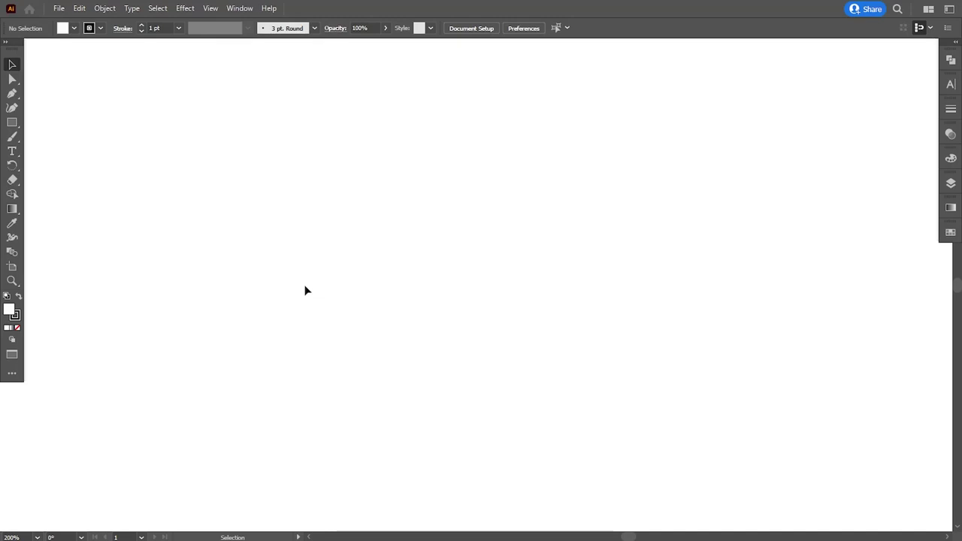
# Start a new Healthy food poster document in inches, sized 8.5 × 11 in.
pyautogui.click(58, 8)
pyautogui.click(76, 21)
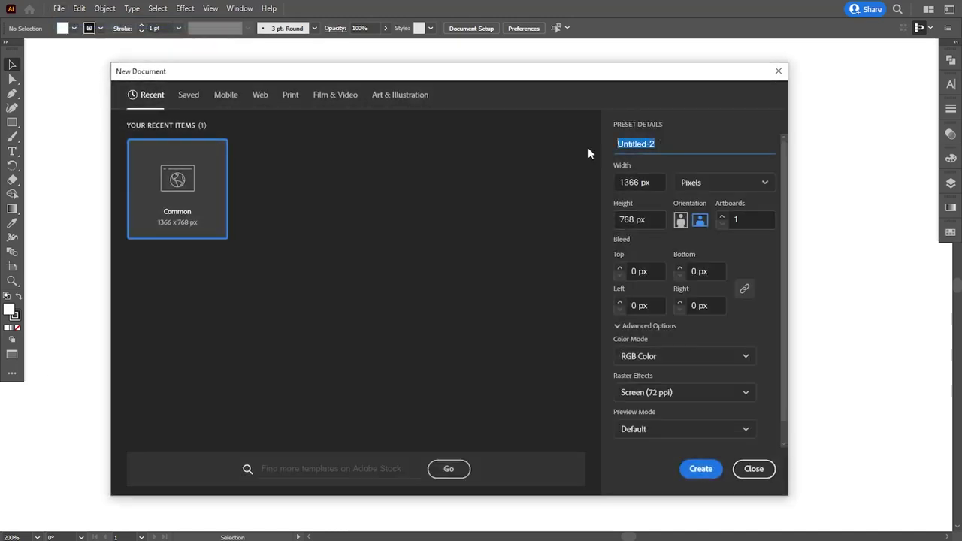
pyautogui.write('Healthy food restaurant poster')
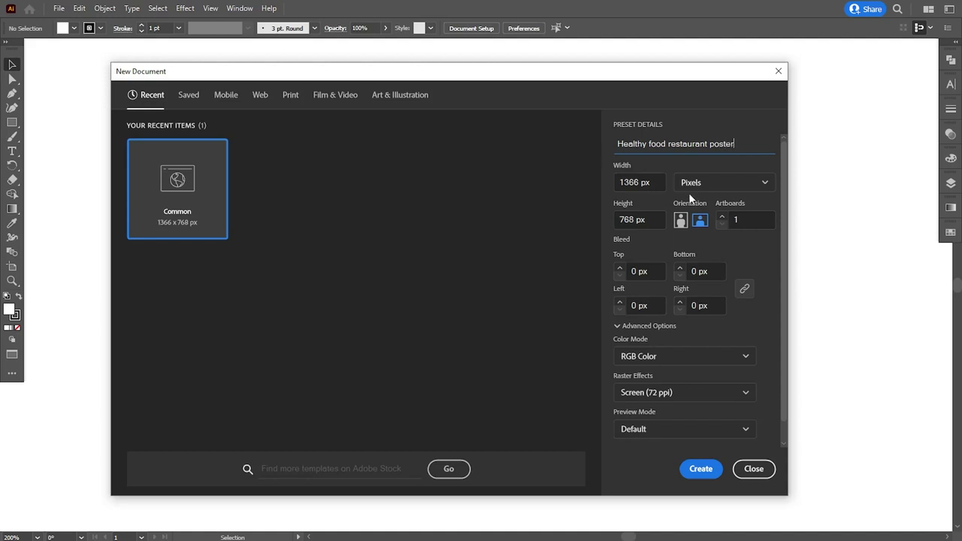
pyautogui.click(690, 186)
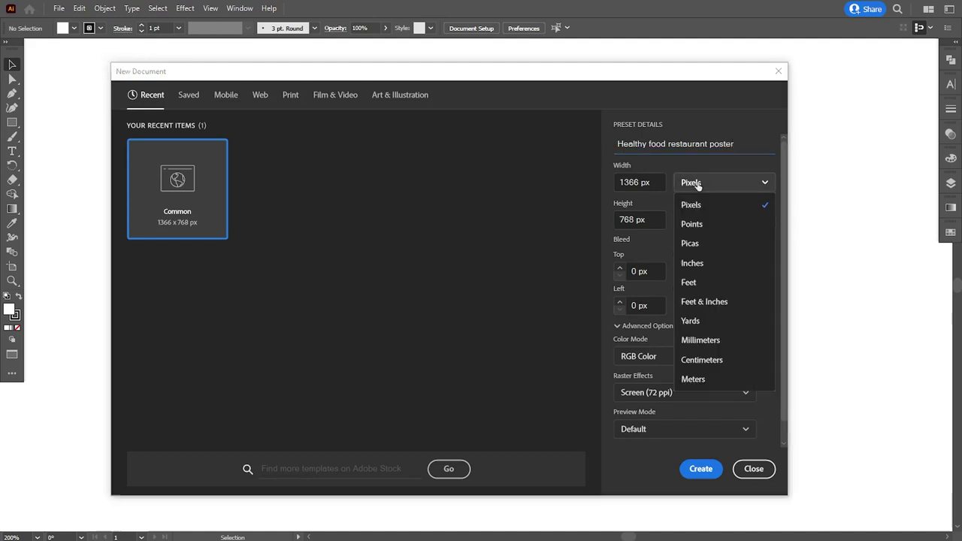
pyautogui.click(691, 262)
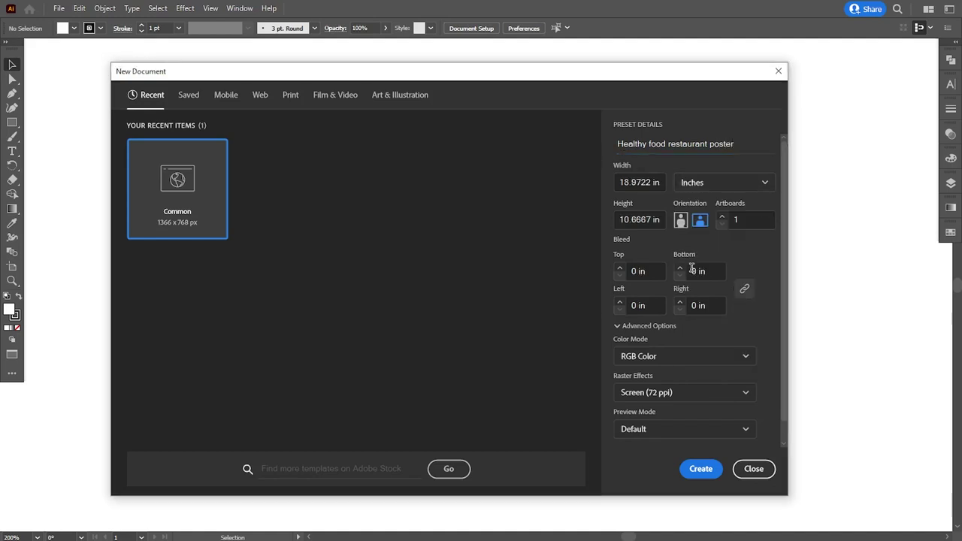
pyautogui.doubleClick(650, 182)
pyautogui.write('8.5')
pyautogui.doubleClick(652, 219)
pyautogui.write('11')
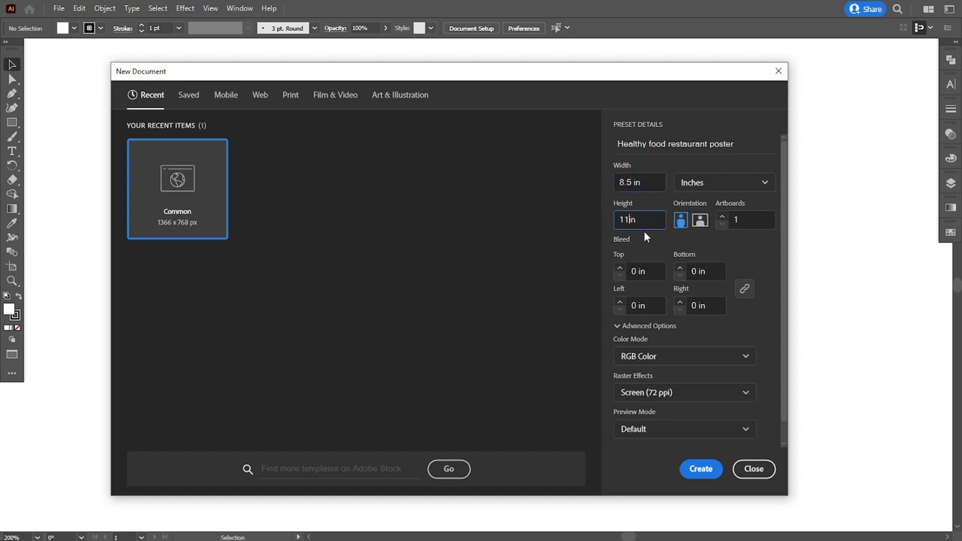
# Add 0.125 in bleed on all sides, CMYK, High 300 ppi, create it and paste the assets.
pyautogui.click(638, 271)
pyautogui.write('0.125')
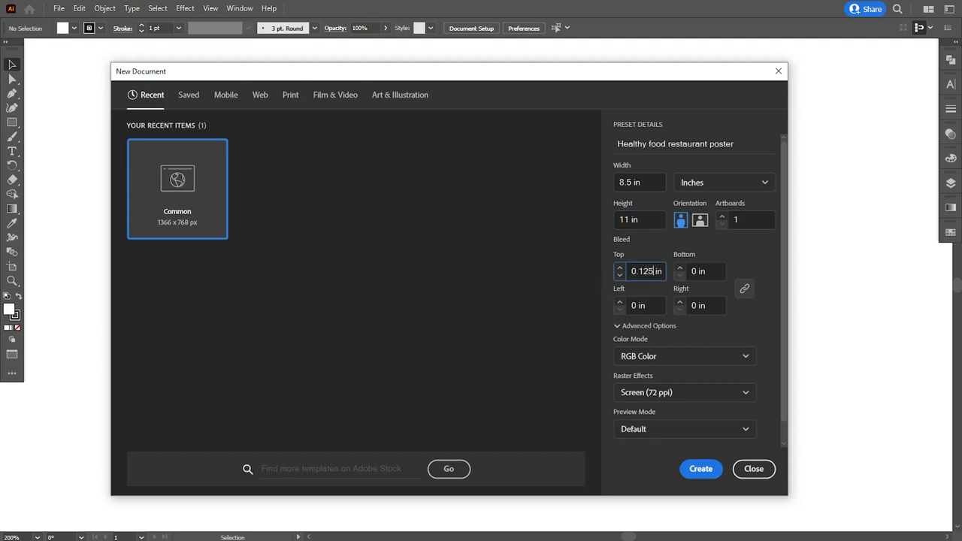
pyautogui.click(639, 305)
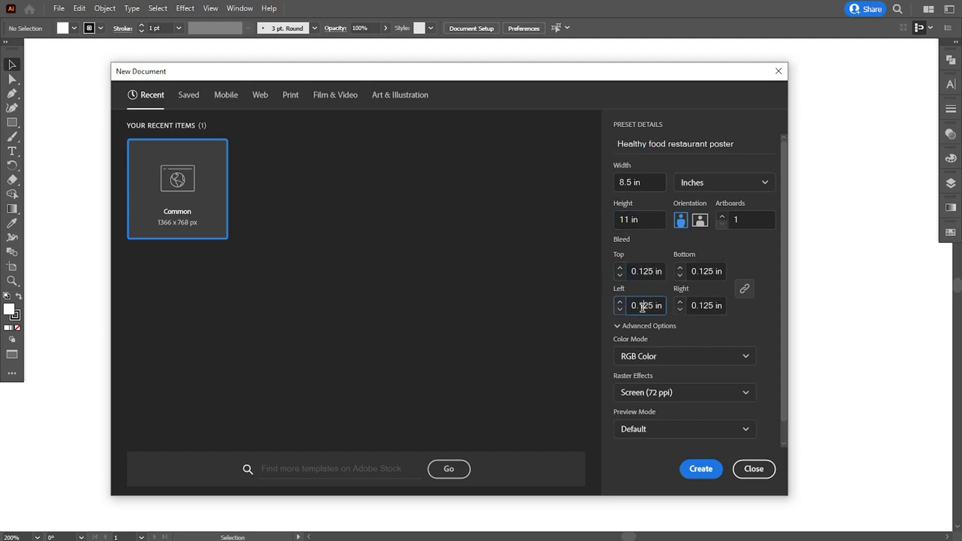
pyautogui.click(650, 364)
pyautogui.click(652, 397)
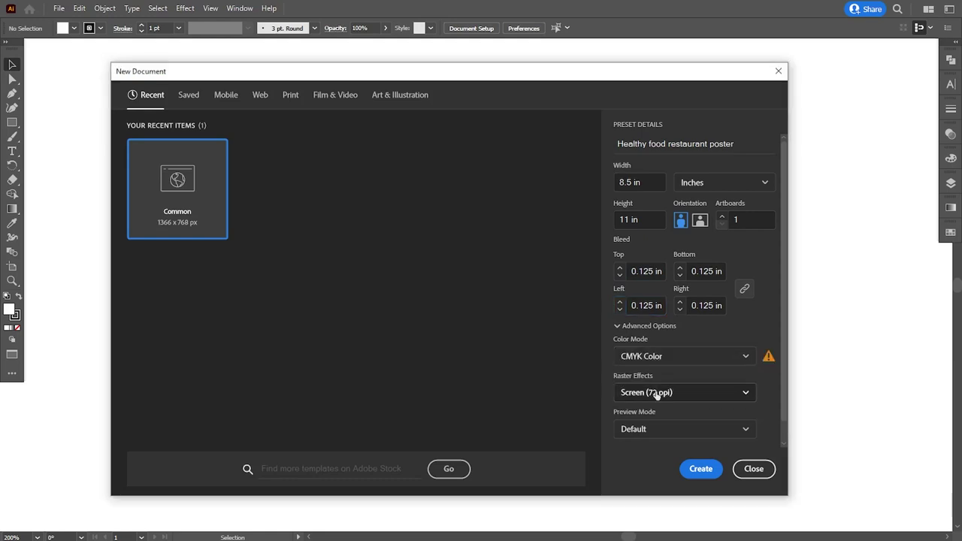
pyautogui.click(644, 415)
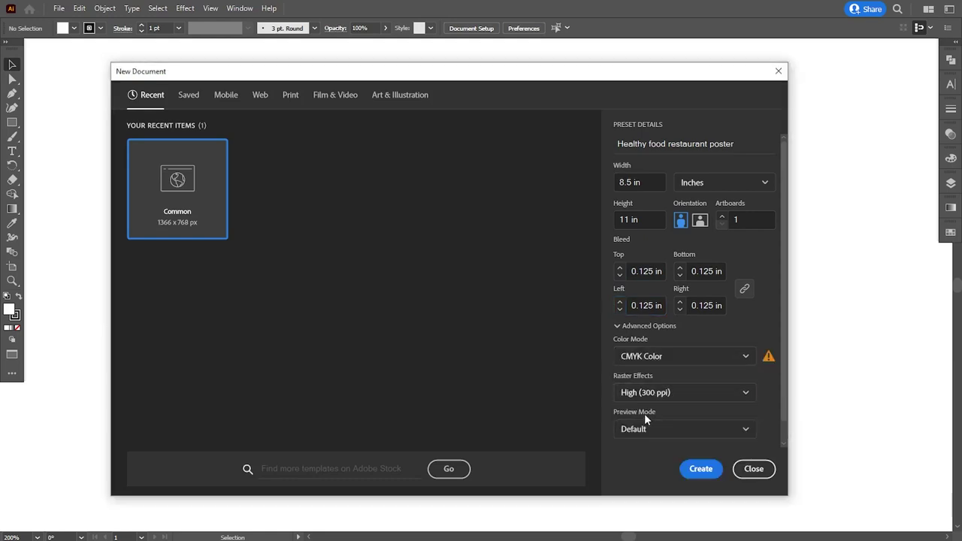
pyautogui.click(700, 469)
pyautogui.hotkey('ctrl', 'v')
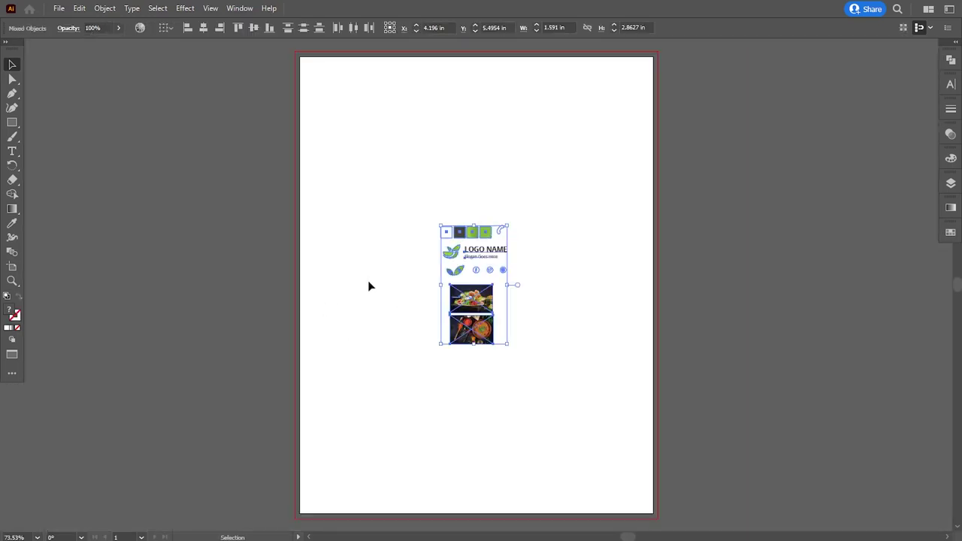
# Move the pasted asset group off the artboard onto the left pasteboard.
pyautogui.moveTo(474, 233); pyautogui.dragTo(234, 115)
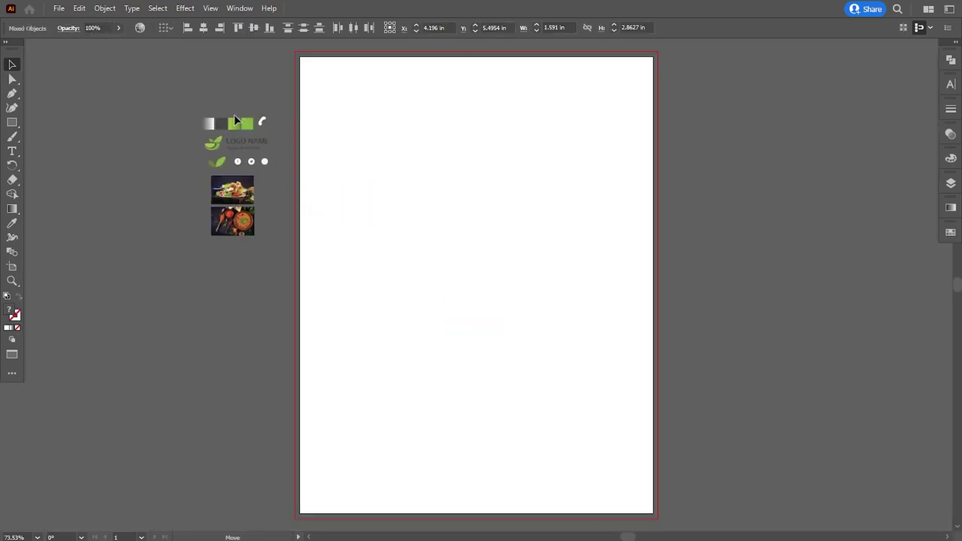
pyautogui.click(635, 268)
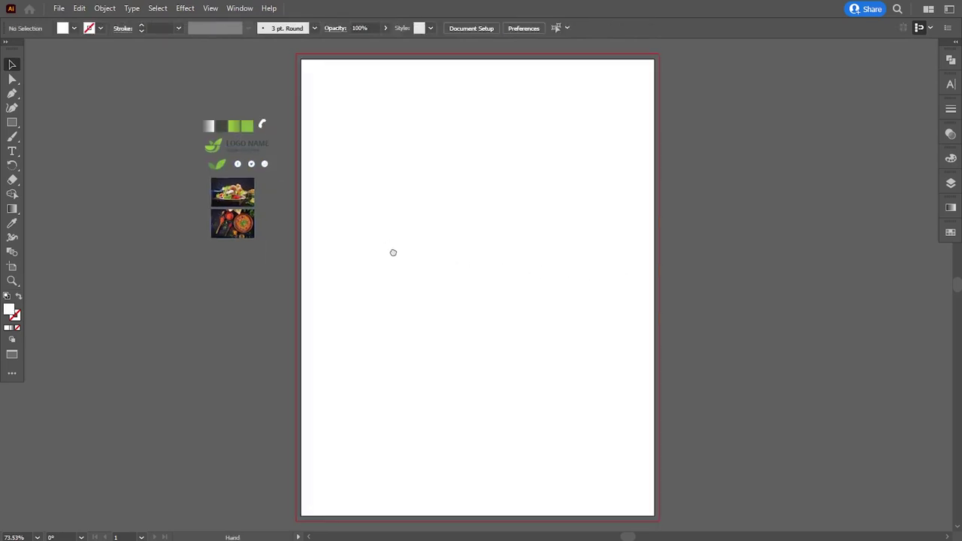
pyautogui.moveTo(393, 253); pyautogui.dragTo(398, 269)
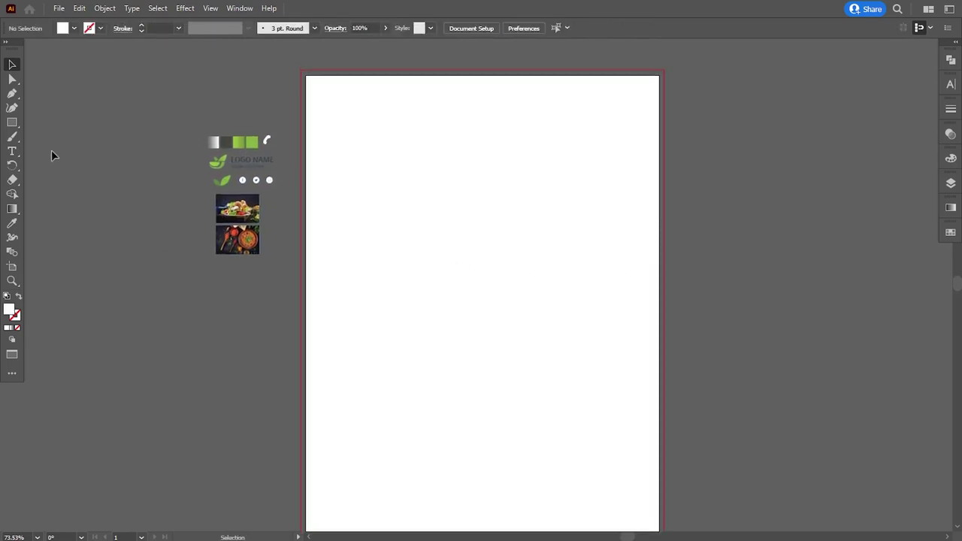
# Draw a rectangle covering the whole artboard, then pick up the logo.
pyautogui.click(12, 122)
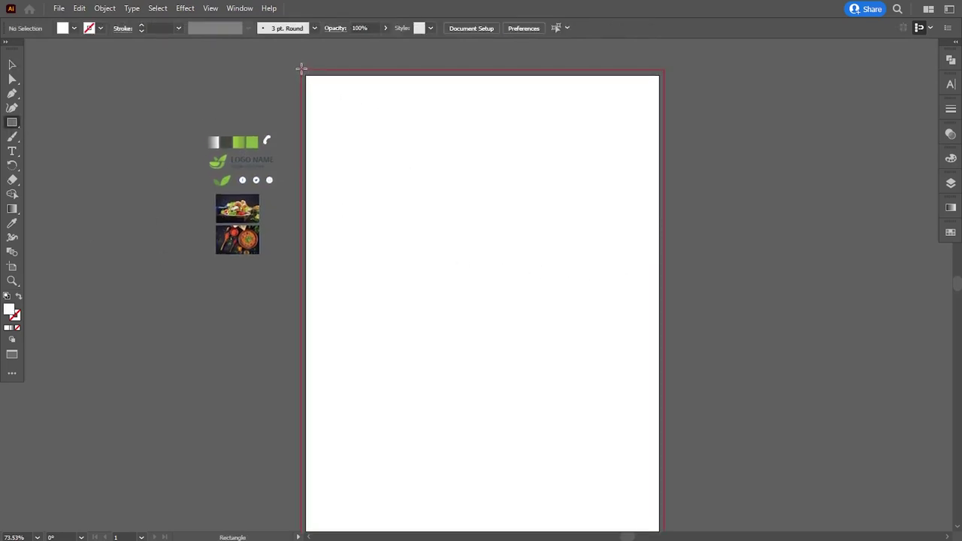
pyautogui.moveTo(301, 69)
pyautogui.mouseDown()
pyautogui.moveTo(664, 498)
pyautogui.moveTo(664, 453)
pyautogui.moveTo(651, 461)
pyautogui.mouseUp()
pyautogui.press('v')
pyautogui.scroll(-2, 484, 349)
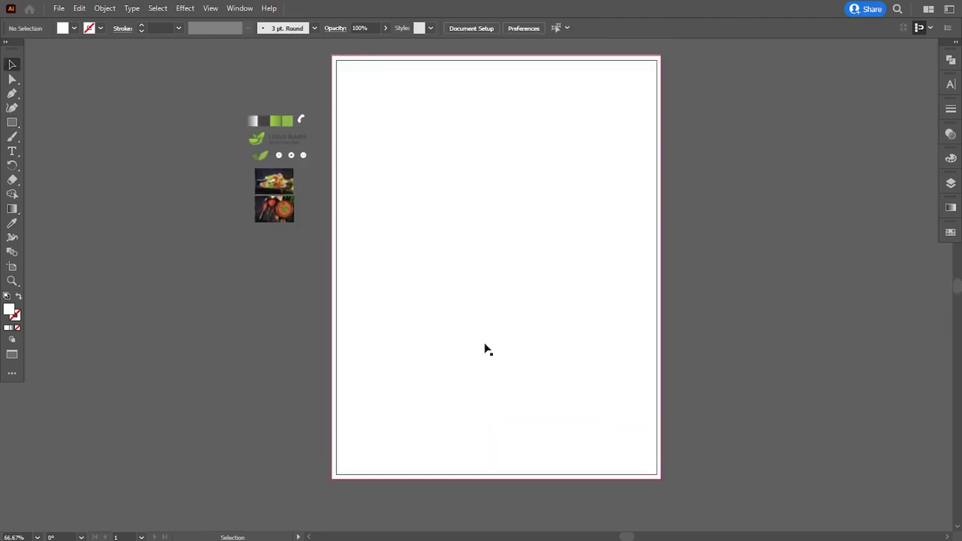
pyautogui.moveTo(462, 299); pyautogui.dragTo(457, 324)
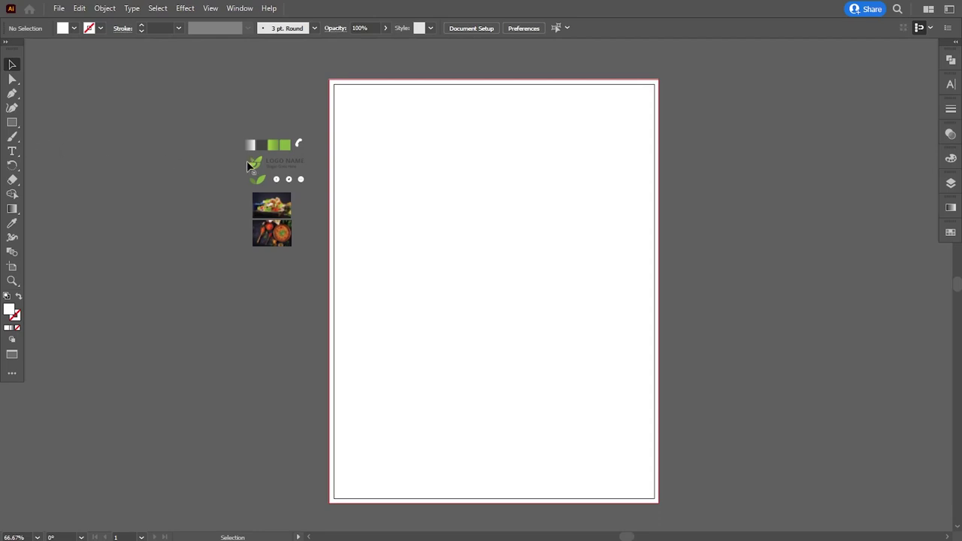
pyautogui.moveTo(252, 166); pyautogui.dragTo(321, 173)
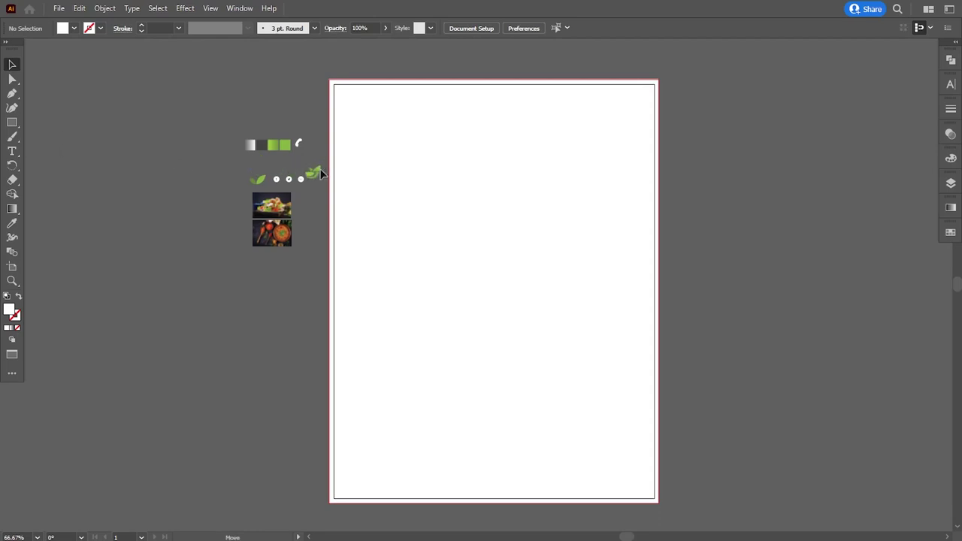
# Drop the logo at the artboard's top-left and bring it in front of the rectangle.
pyautogui.moveTo(371, 121); pyautogui.dragTo(375, 118)
pyautogui.rightClick(385, 114)
pyautogui.moveTo(419, 262)
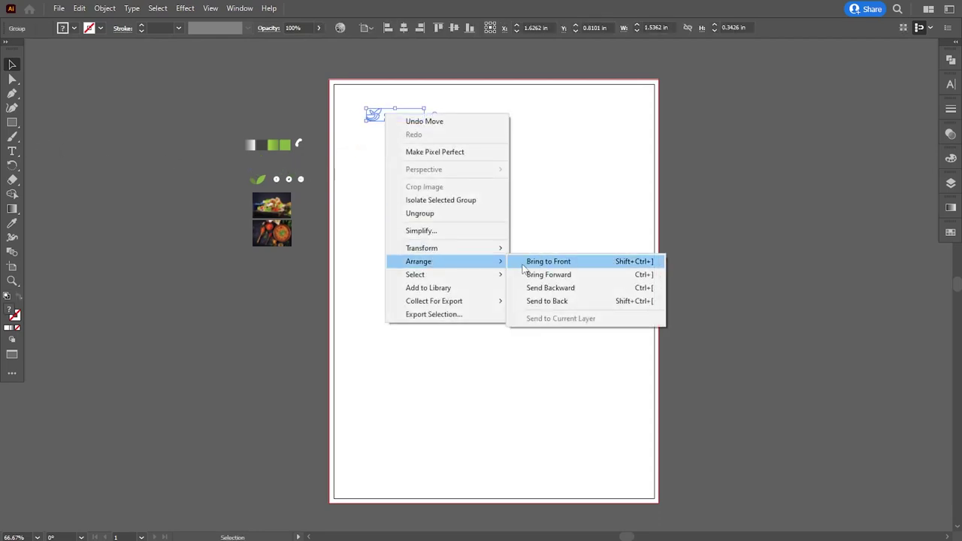
pyautogui.click(526, 261)
pyautogui.moveTo(418, 236); pyautogui.dragTo(425, 314)
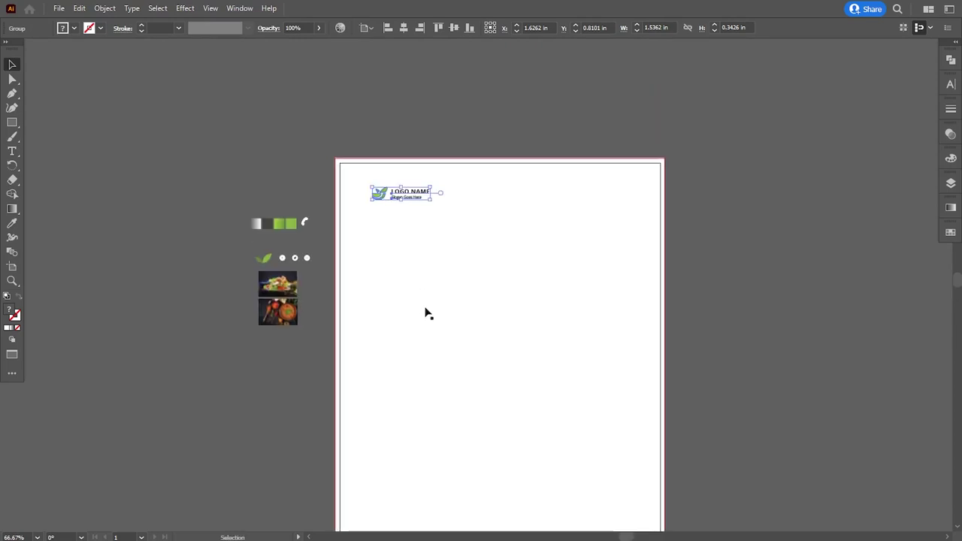
pyautogui.hotkey('ctrl', '+')
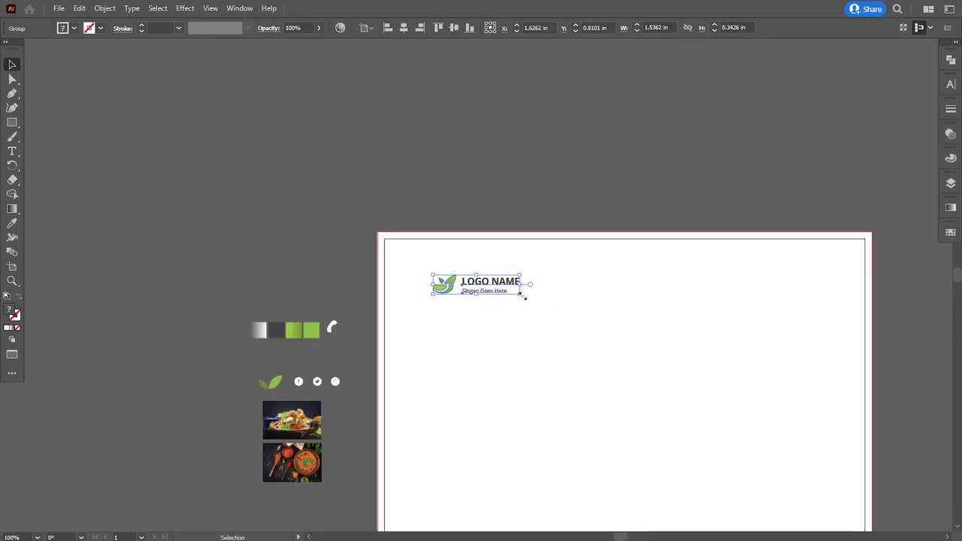
# Enlarge the logo to about 2.45 in wide and position it near the top-left corner.
pyautogui.moveTo(523, 297); pyautogui.dragTo(573, 309)
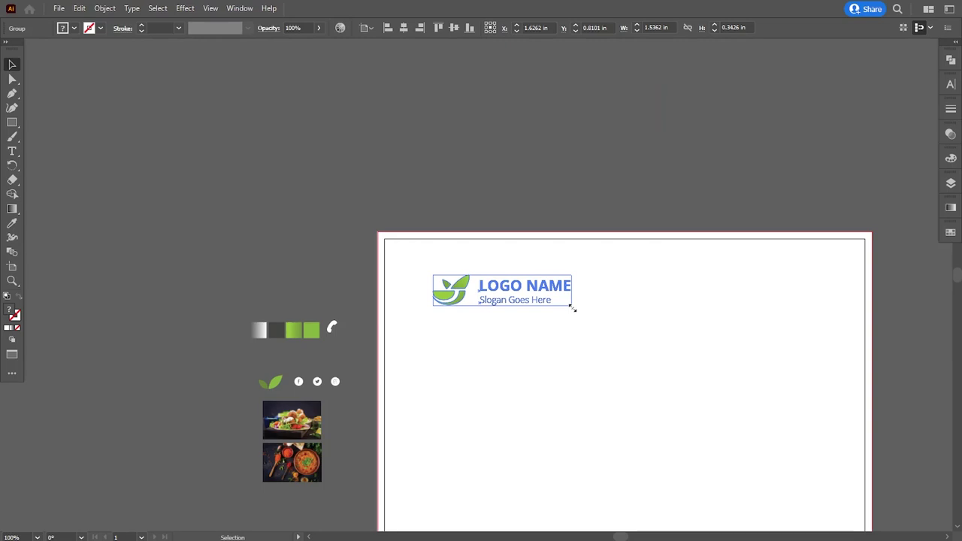
pyautogui.moveTo(573, 309); pyautogui.dragTo(572, 311)
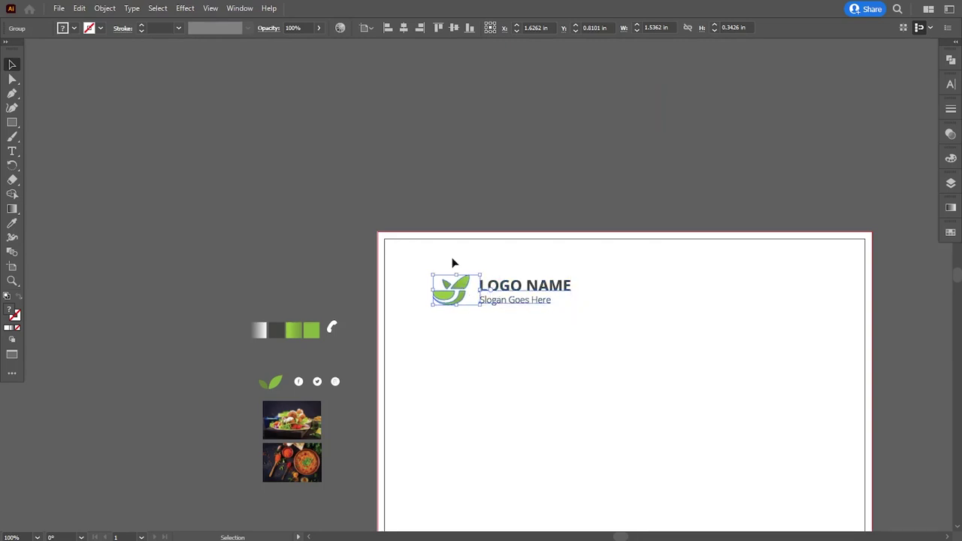
pyautogui.moveTo(465, 290)
pyautogui.mouseDown()
pyautogui.moveTo(454, 262)
pyautogui.moveTo(448, 274)
pyautogui.mouseUp()
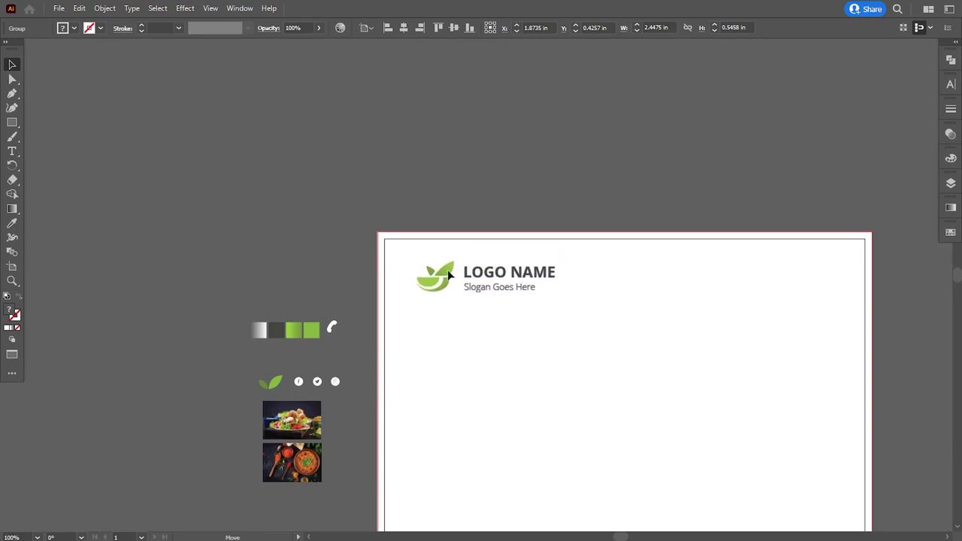
pyautogui.click(427, 200)
pyautogui.moveTo(428, 200); pyautogui.dragTo(354, 128)
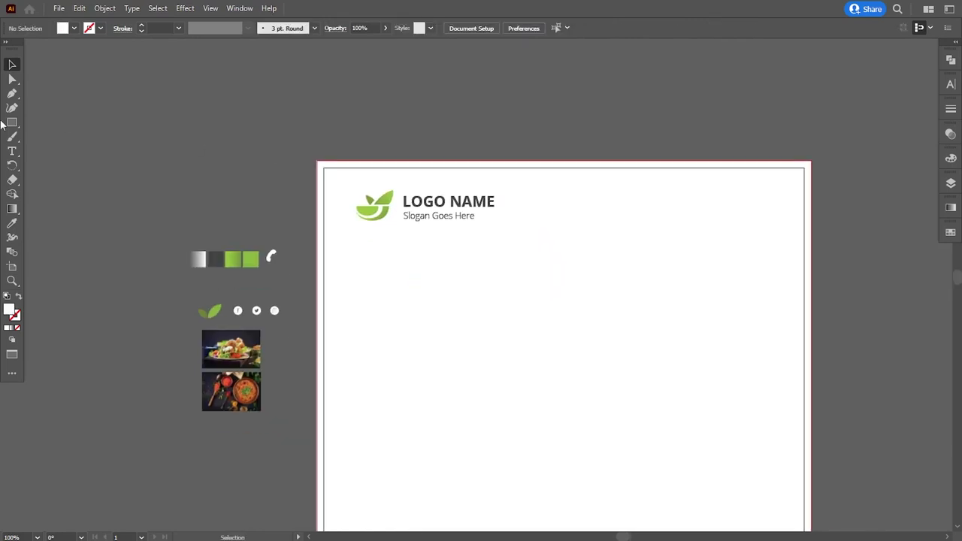
# Type 'Healthy' below the logo and set it to 71 pt.
pyautogui.click(12, 153)
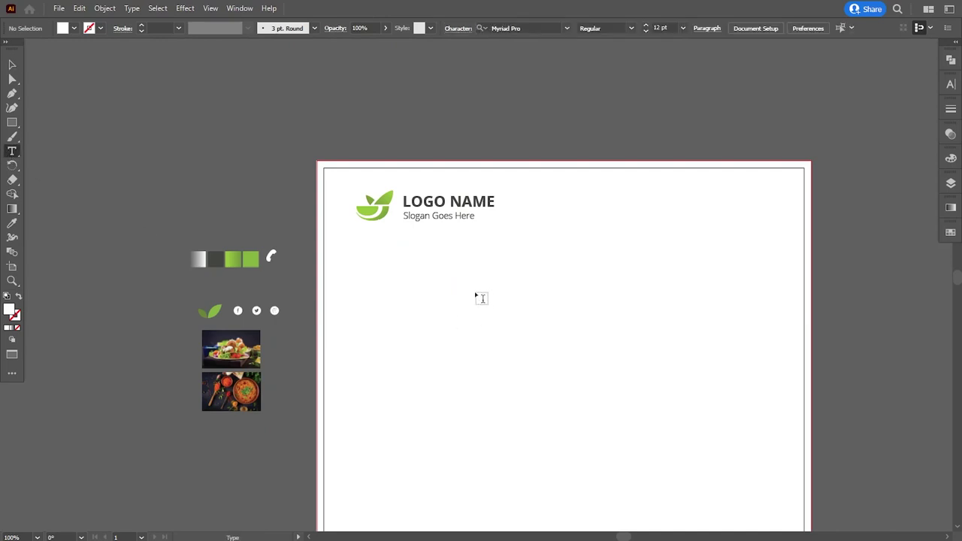
pyautogui.click(354, 274)
pyautogui.write('Healthy')
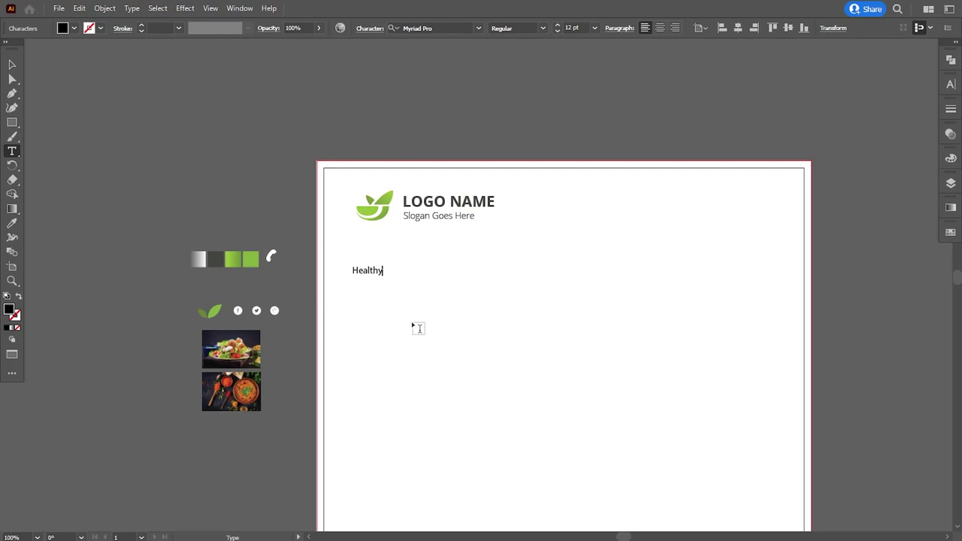
pyautogui.moveTo(353, 269); pyautogui.dragTo(414, 270)
pyautogui.click(573, 28)
pyautogui.write('13')
pyautogui.press('Return')
pyautogui.press('Up')
pyautogui.press('Up')
pyautogui.press('Up')
pyautogui.press('Up')
pyautogui.press('Up')
pyautogui.press('Up')
pyautogui.press('Up')
pyautogui.press('Up')
pyautogui.press('Up')
pyautogui.press('Up')
pyautogui.press('Up')
pyautogui.press('Up')
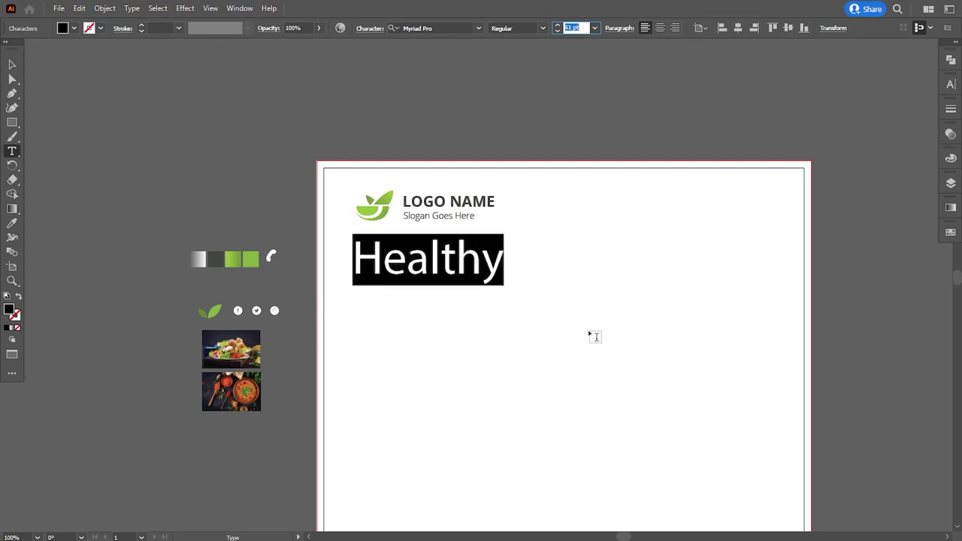
pyautogui.press('Up')
pyautogui.press('Up')
pyautogui.press('Up')
pyautogui.press('Down')
pyautogui.press('Down')
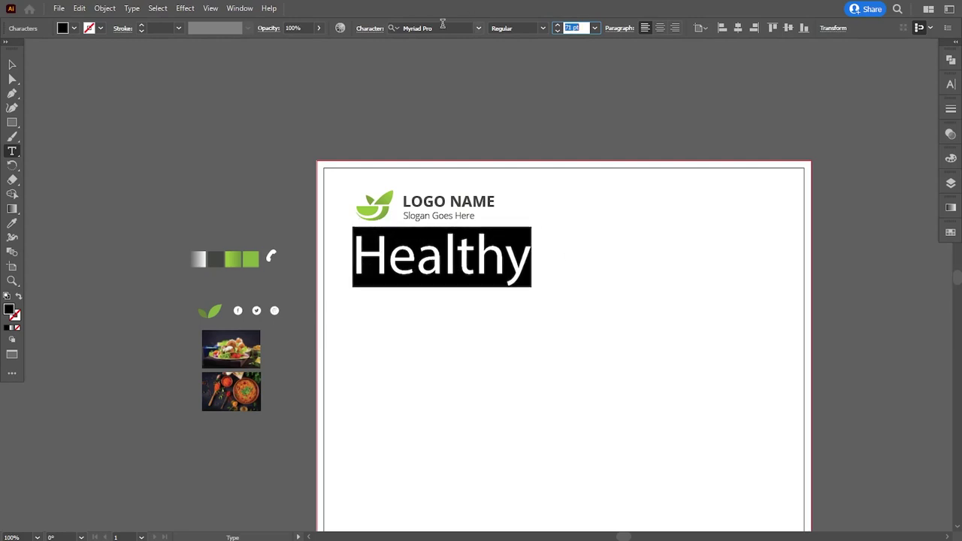
# Change the Healthy font to Open Sans and move it slightly lower.
pyautogui.click(443, 28)
pyautogui.write('open')
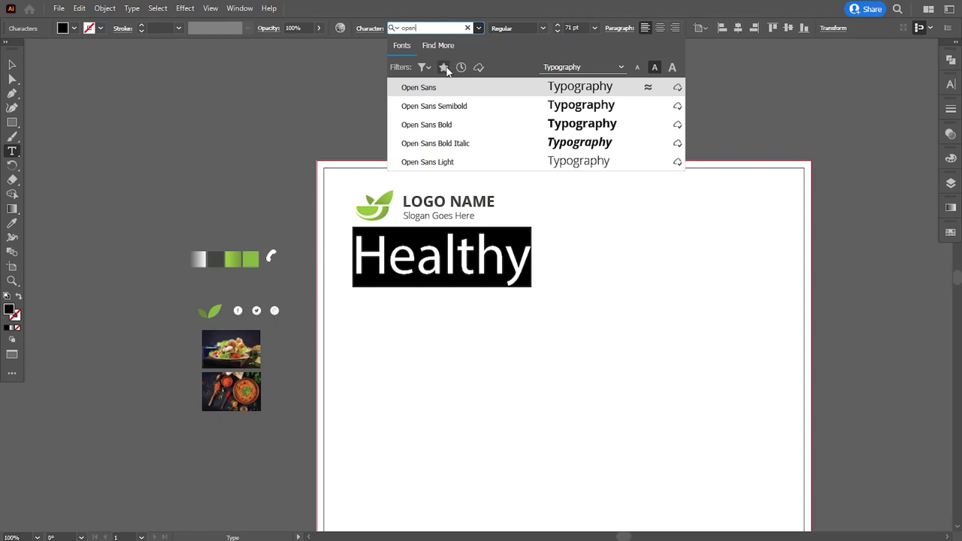
pyautogui.click(431, 90)
pyautogui.click(12, 64)
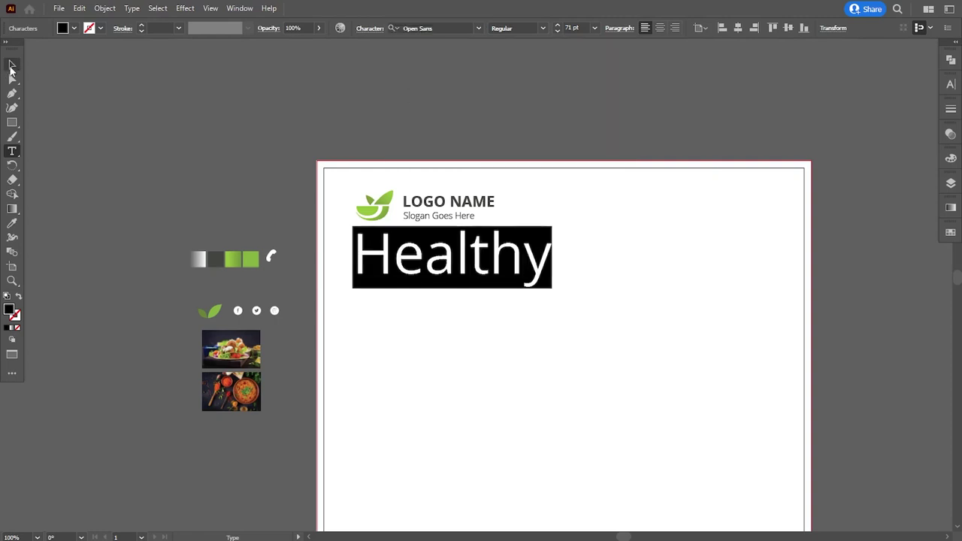
pyautogui.click(112, 106)
pyautogui.moveTo(439, 267)
pyautogui.mouseDown()
pyautogui.moveTo(442, 308)
pyautogui.moveTo(445, 299)
pyautogui.mouseUp()
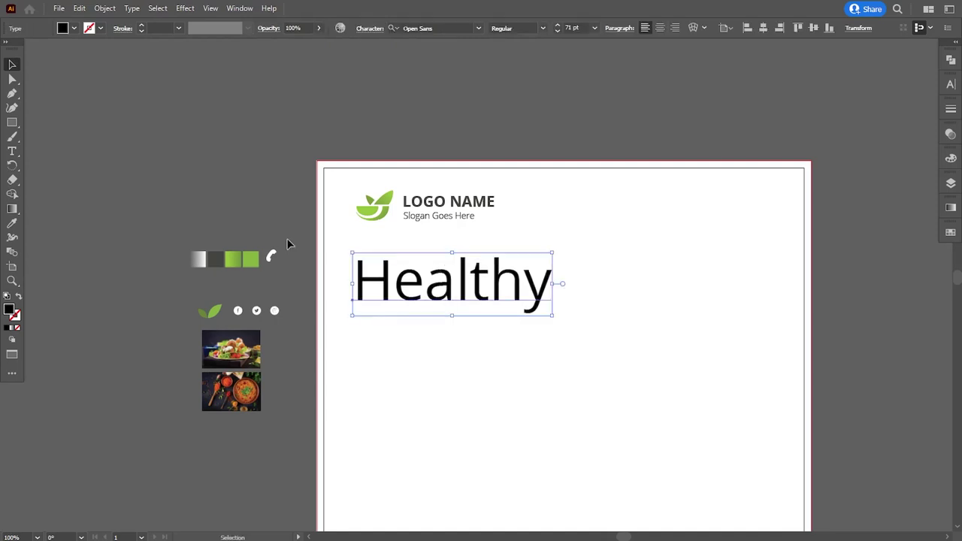
# Color Healthy with the palette's green swatch using the Eyedropper.
pyautogui.click(12, 224)
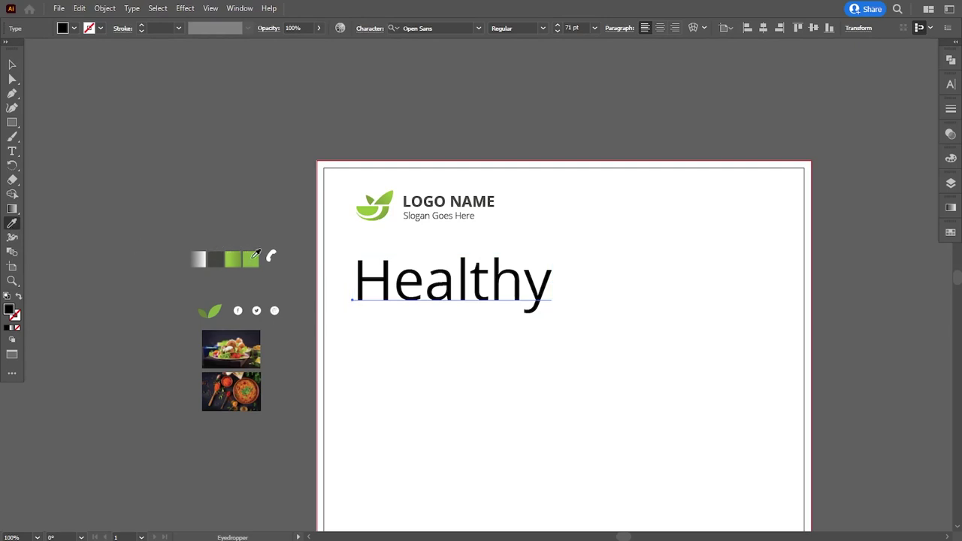
pyautogui.click(251, 258)
pyautogui.click(11, 66)
pyautogui.click(155, 235)
pyautogui.moveTo(156, 236); pyautogui.dragTo(137, 178)
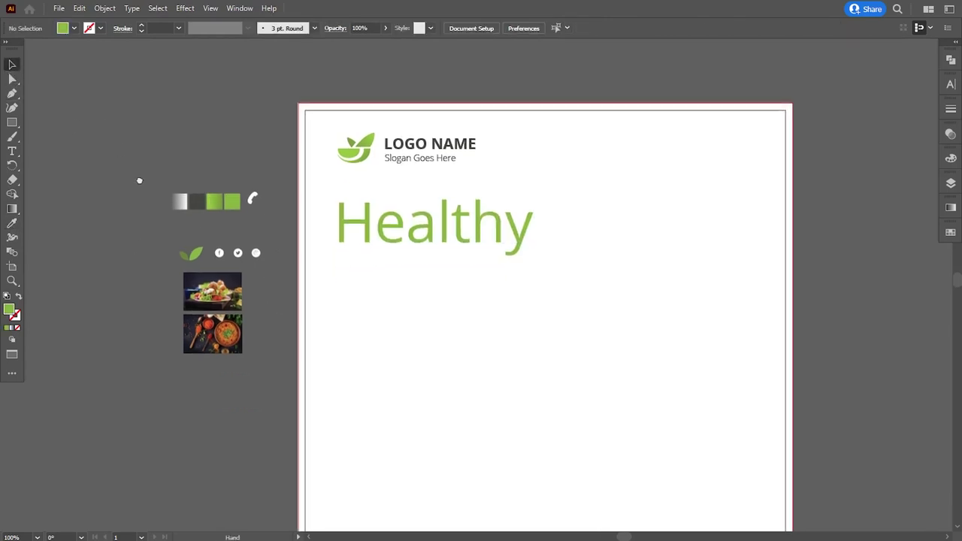
# Type 'Food' on a new line below Healthy.
pyautogui.press('t')
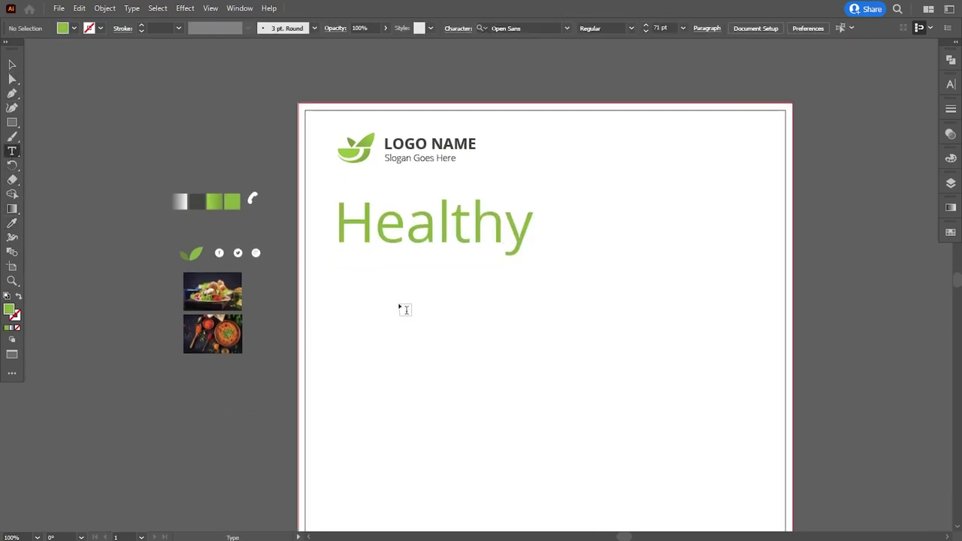
pyautogui.click(374, 297)
pyautogui.write('Fpo')
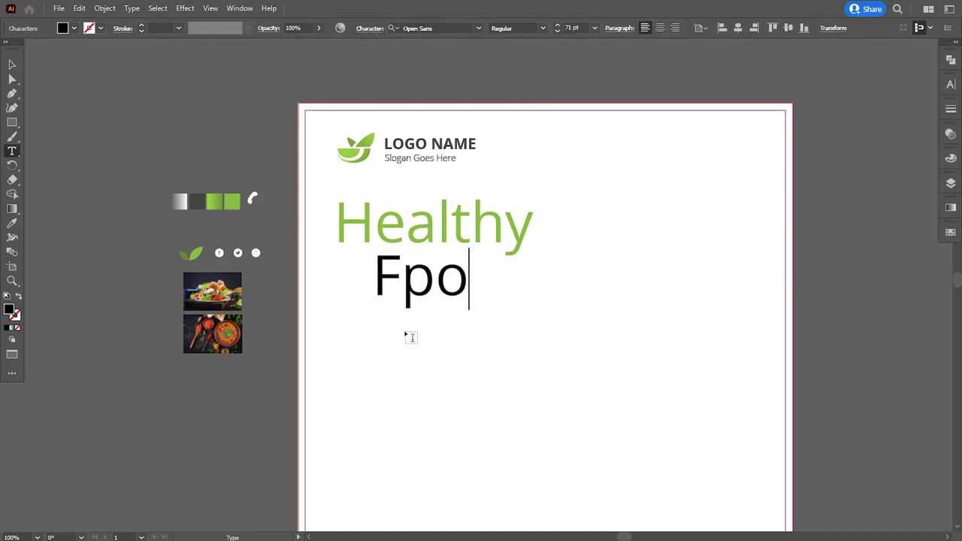
pyautogui.press('BackSpace')
pyautogui.press('BackSpace')
pyautogui.write('ood')
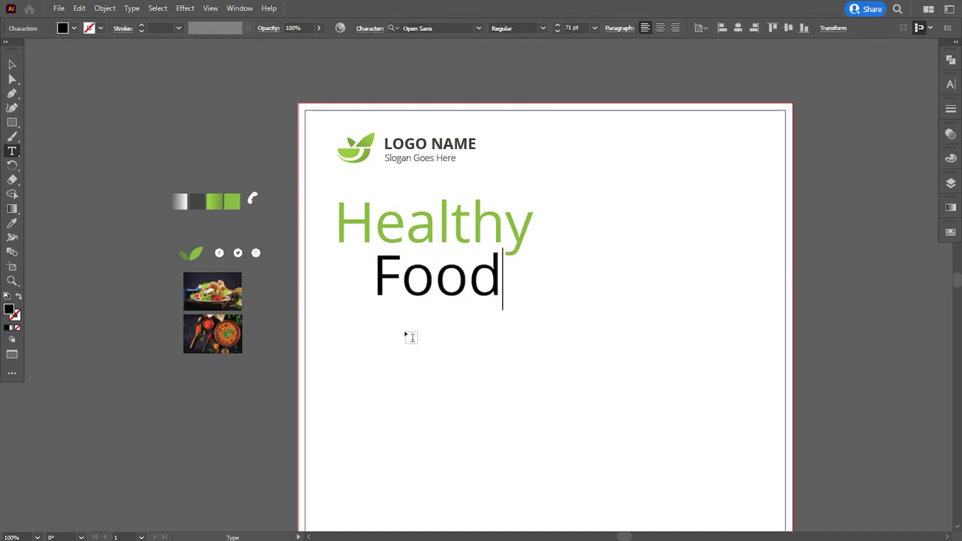
pyautogui.click(12, 64)
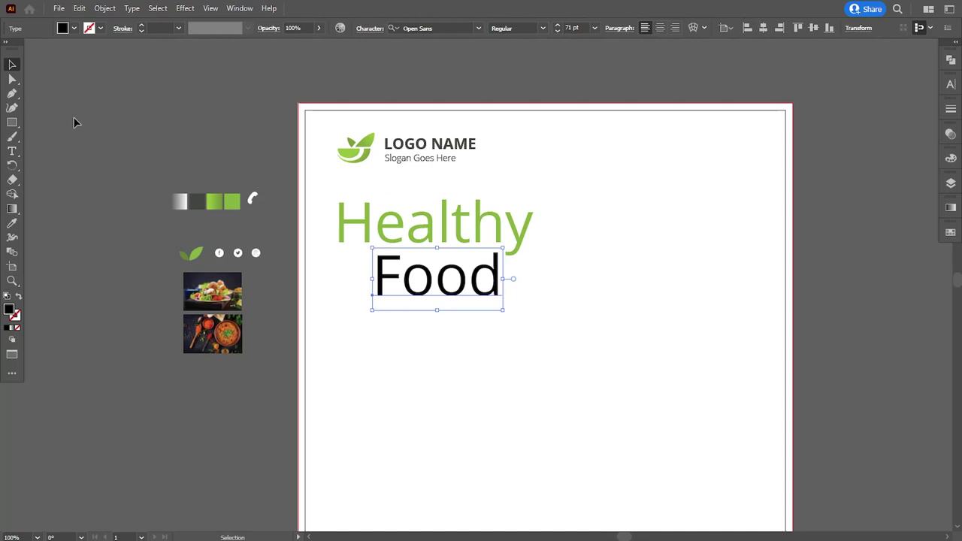
# Reduce the Food font size and line it up left under Healthy.
pyautogui.click(570, 28)
pyautogui.press('Down')
pyautogui.press('Down')
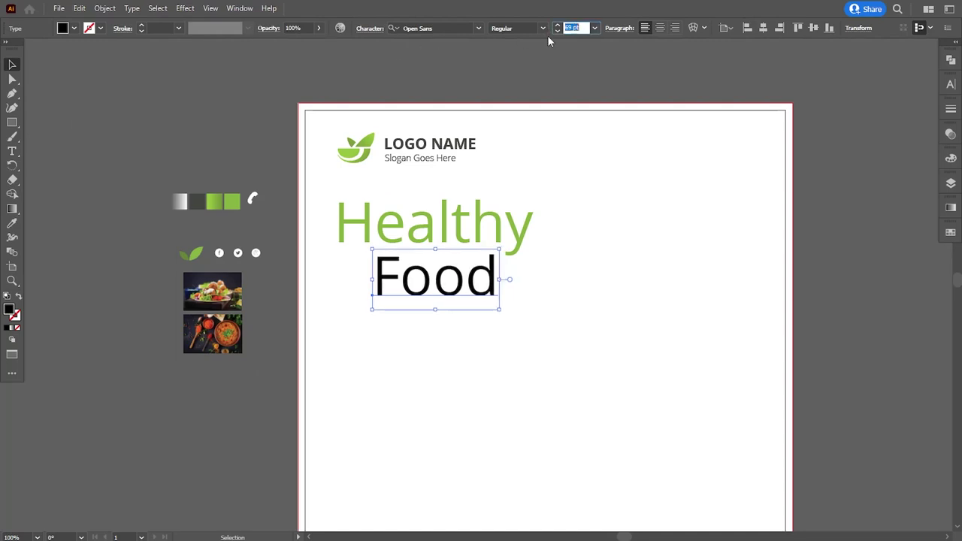
pyautogui.press('Down')
pyautogui.press('Down')
pyautogui.press('Down')
pyautogui.press('Down')
pyautogui.press('Down')
pyautogui.press('Down')
pyautogui.press('Down')
pyautogui.press('Down')
pyautogui.press('Down')
pyautogui.press('Down')
pyautogui.press('Down')
pyautogui.press('Down')
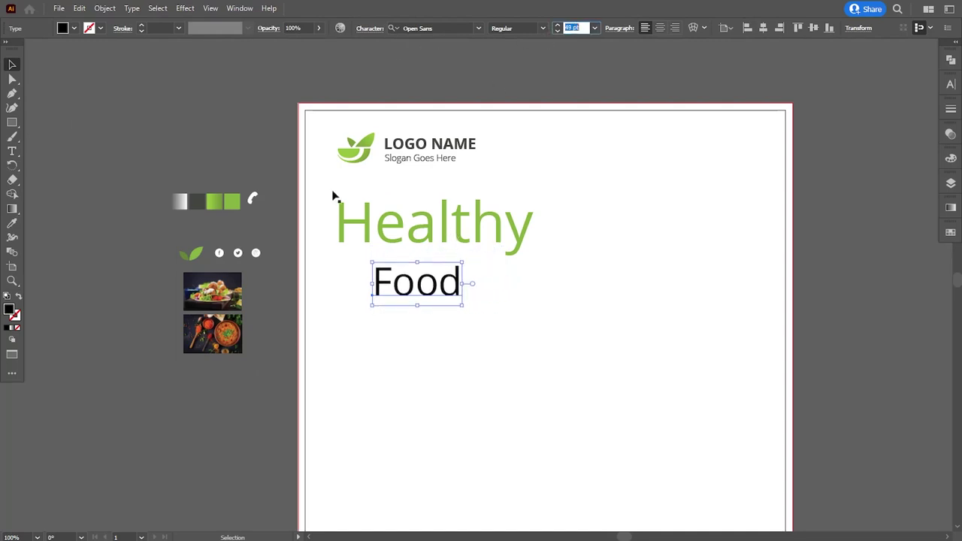
pyautogui.click(83, 98)
pyautogui.moveTo(382, 284); pyautogui.dragTo(344, 283)
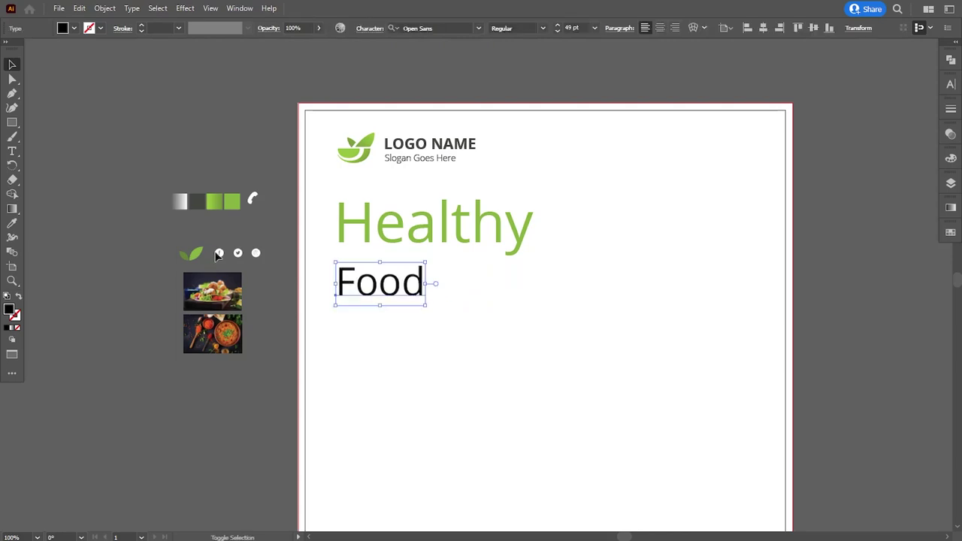
pyautogui.click(112, 232)
# Place the green leaf icon beside Food, bring it to front and enlarge it.
pyautogui.moveTo(194, 257); pyautogui.dragTo(394, 300)
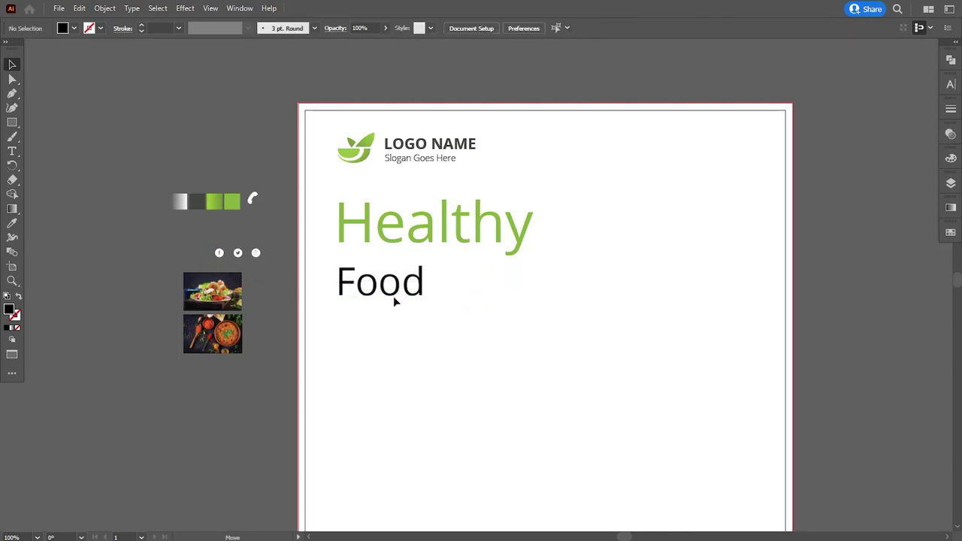
pyautogui.moveTo(468, 284); pyautogui.dragTo(466, 280)
pyautogui.rightClick(479, 274)
pyautogui.moveTo(512, 420)
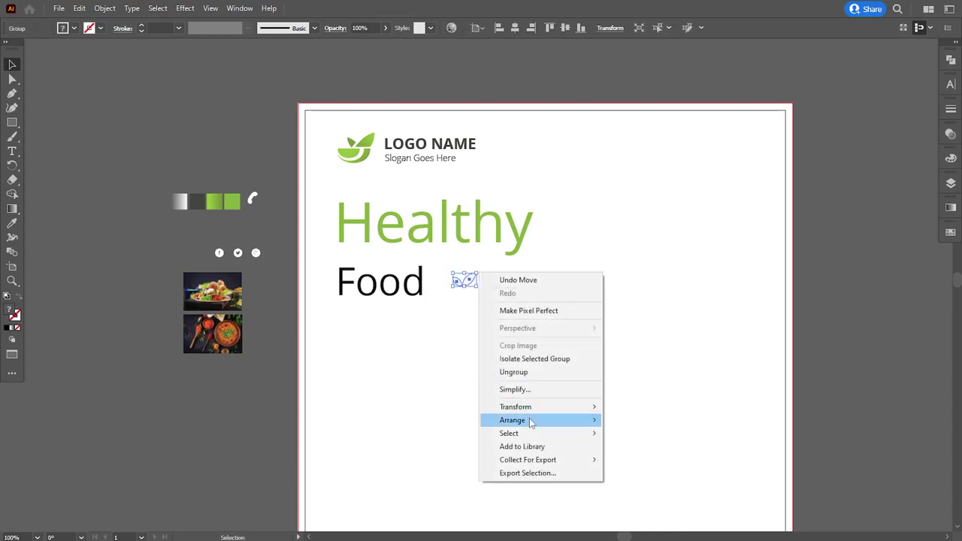
pyautogui.click(638, 421)
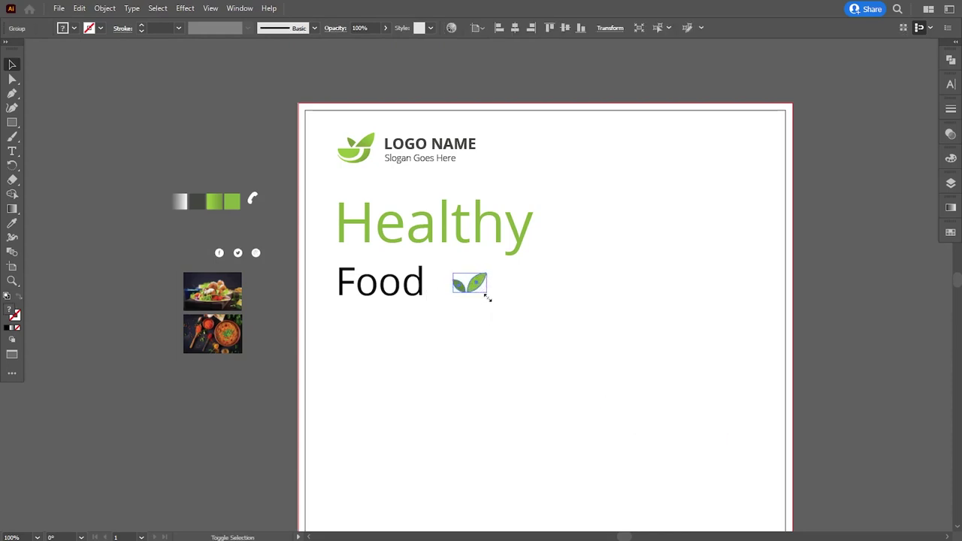
pyautogui.moveTo(479, 288)
pyautogui.mouseDown()
pyautogui.moveTo(487, 296)
pyautogui.moveTo(468, 287)
pyautogui.mouseUp()
pyautogui.click(225, 375)
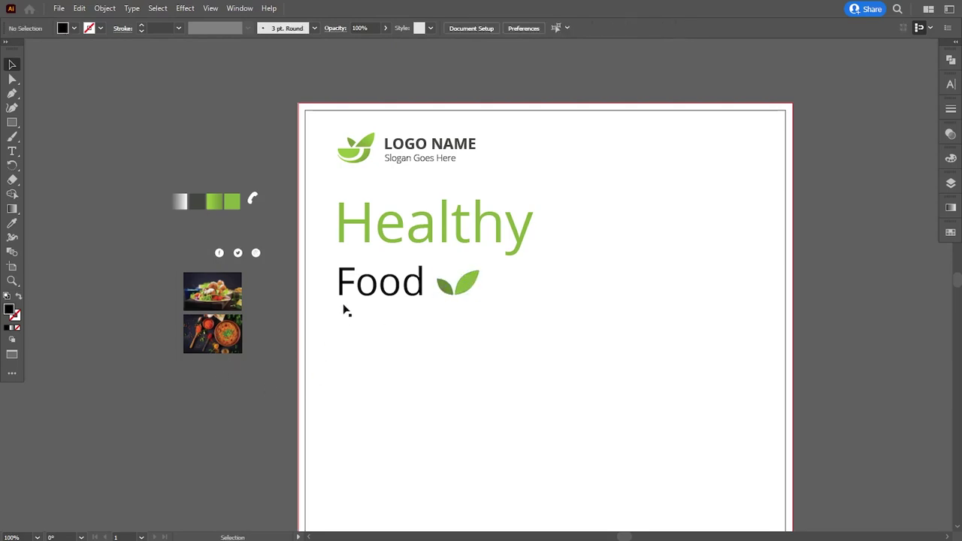
# Nudge Food and the leaf icon up together.
pyautogui.click(379, 291)
pyautogui.keyDown('shift'); pyautogui.click(465, 286); pyautogui.keyUp('shift')
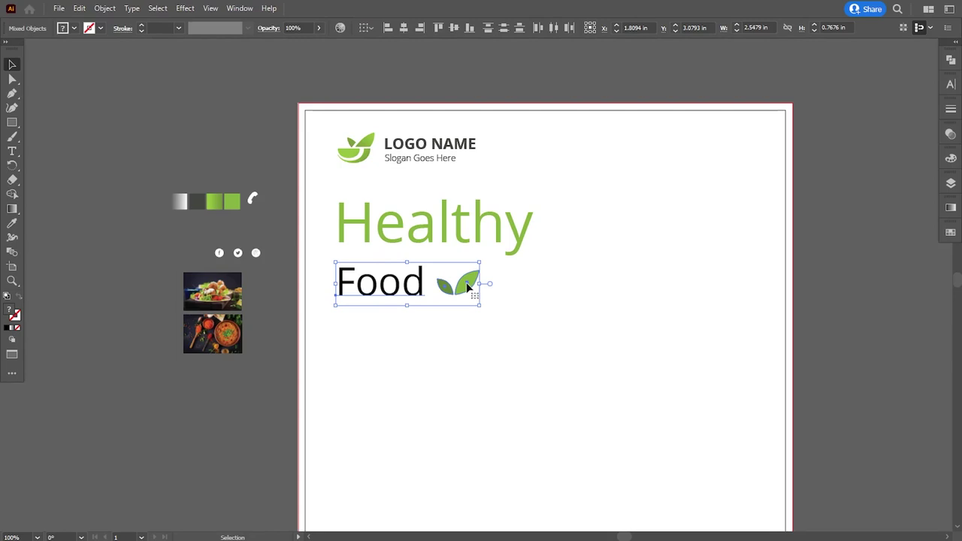
pyautogui.press('Up')
pyautogui.press('Up')
pyautogui.press('Up')
pyautogui.press('Up')
pyautogui.press('Up')
pyautogui.press('Up')
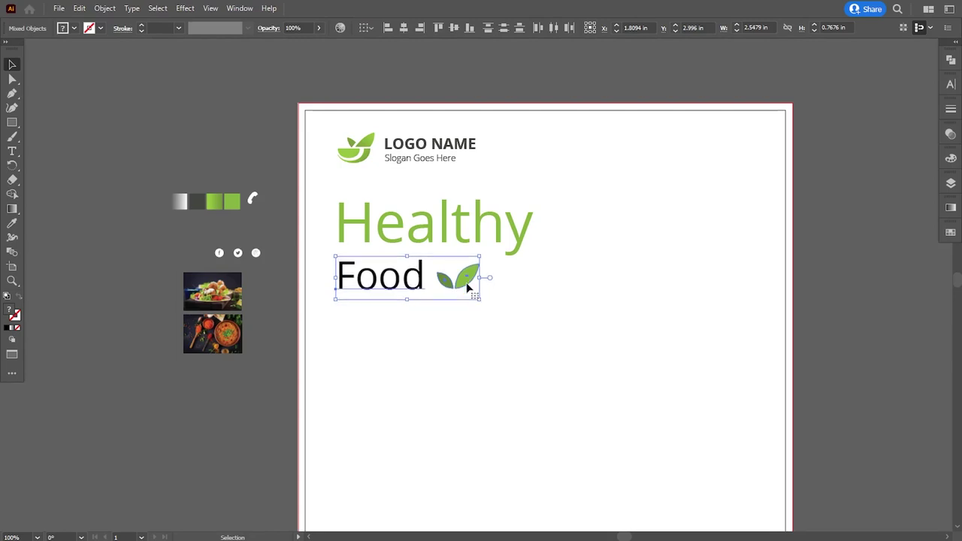
pyautogui.click(265, 362)
pyautogui.moveTo(486, 361); pyautogui.dragTo(471, 329)
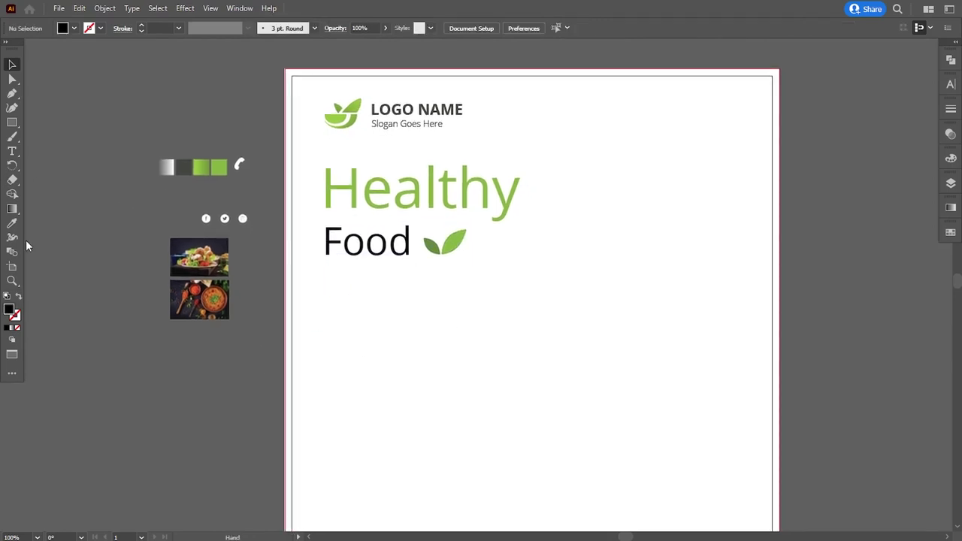
# Nudge the whole Healthy/Food headline group up slightly.
pyautogui.click(382, 213)
pyautogui.keyDown('shift'); pyautogui.click(442, 254); pyautogui.keyUp('shift')
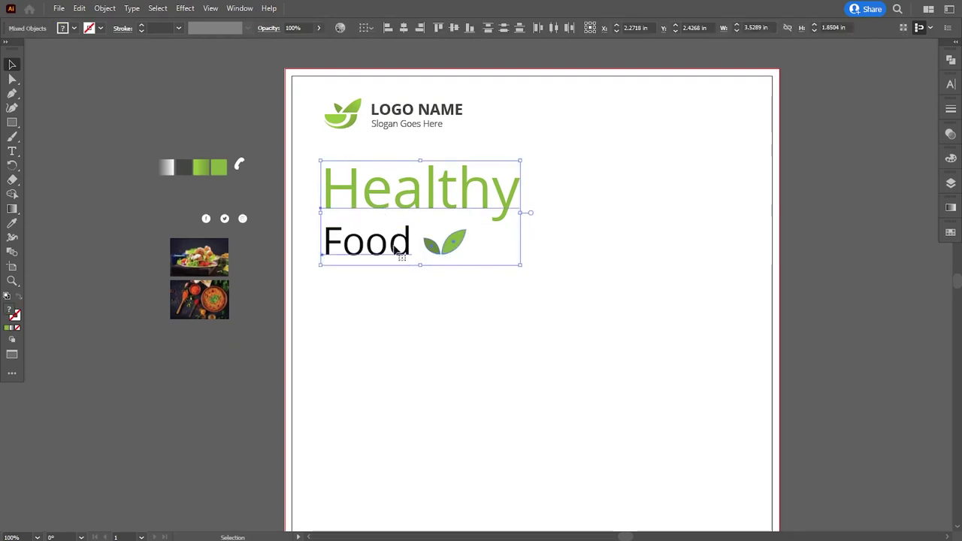
pyautogui.press('Up')
pyautogui.press('Up')
pyautogui.click(295, 171)
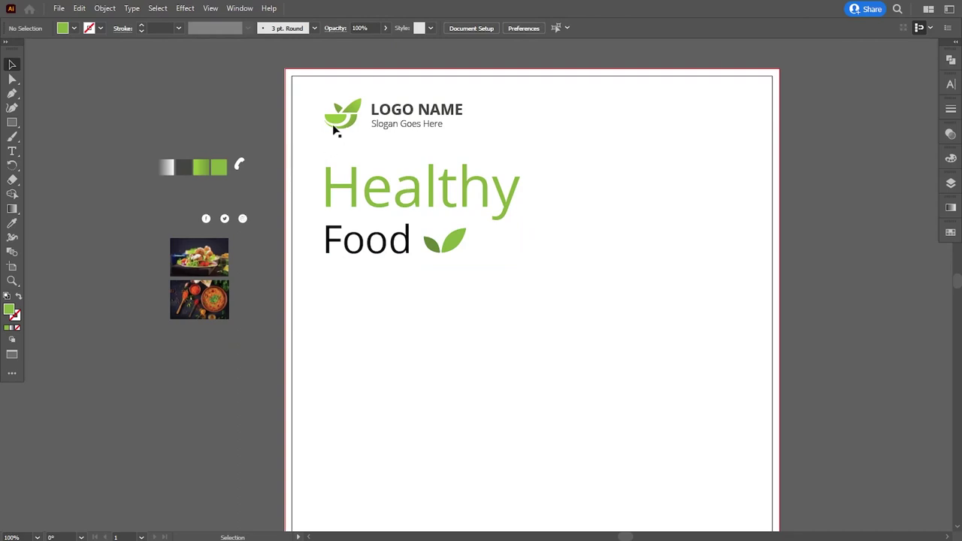
pyautogui.moveTo(361, 272); pyautogui.dragTo(357, 271)
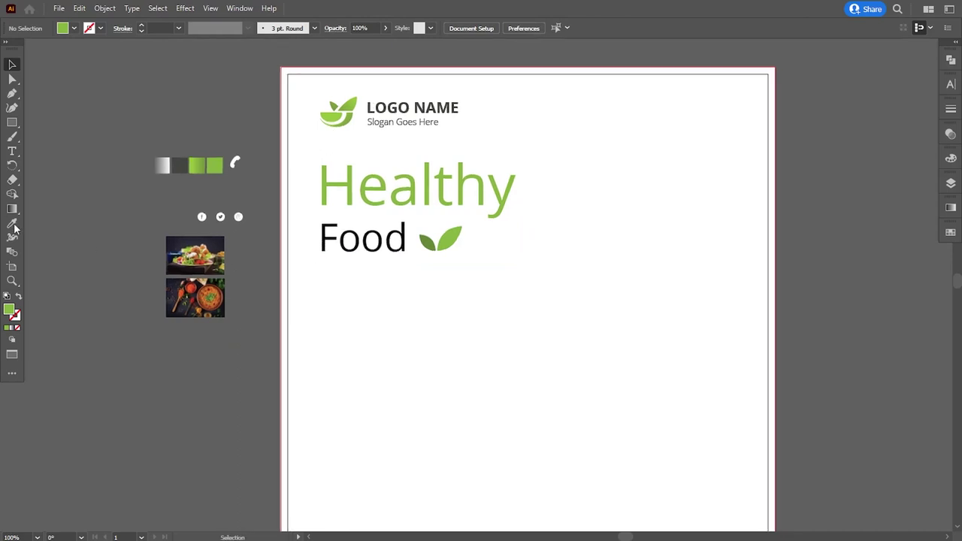
# Draw a body text box of placeholder text below Food and select the paragraph.
pyautogui.click(12, 151)
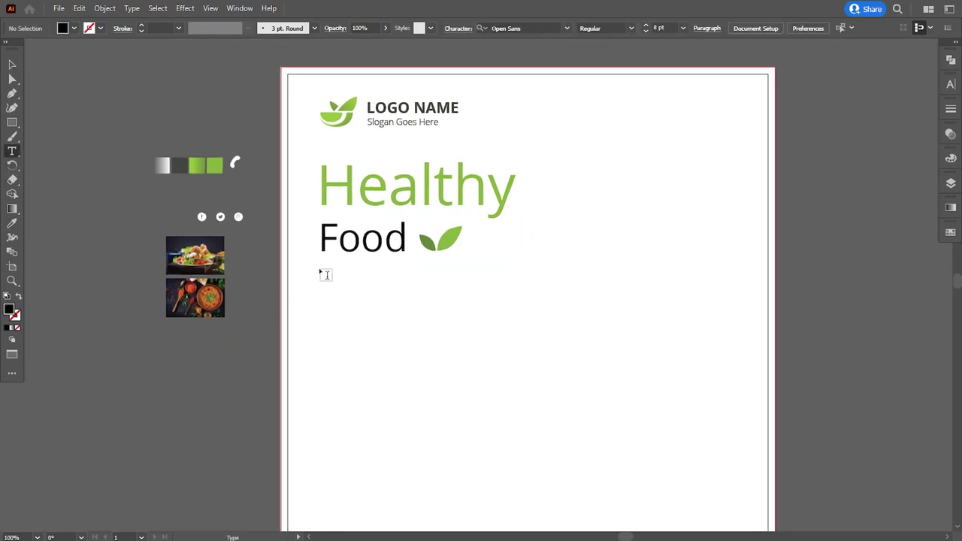
pyautogui.moveTo(319, 269)
pyautogui.mouseDown()
pyautogui.moveTo(442, 322)
pyautogui.moveTo(515, 322)
pyautogui.mouseUp()
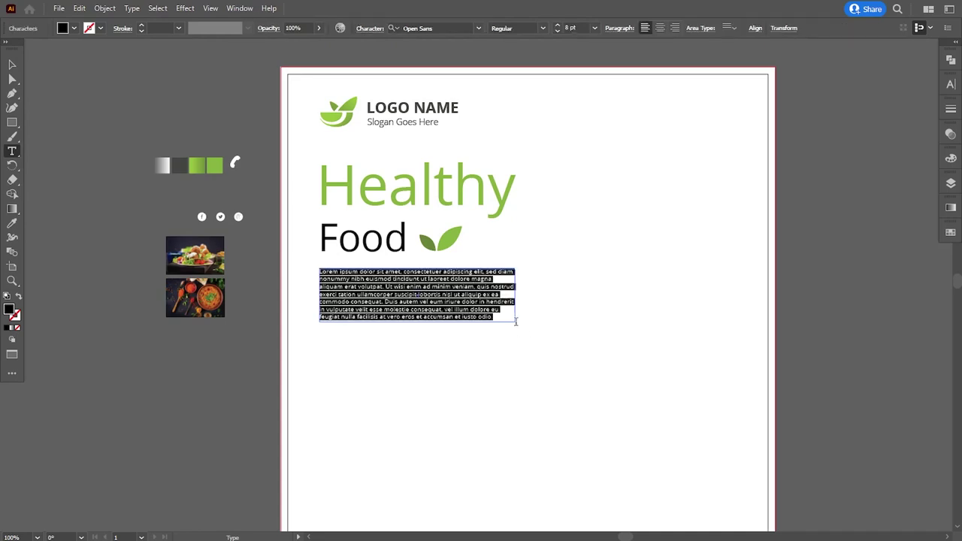
pyautogui.click(443, 302)
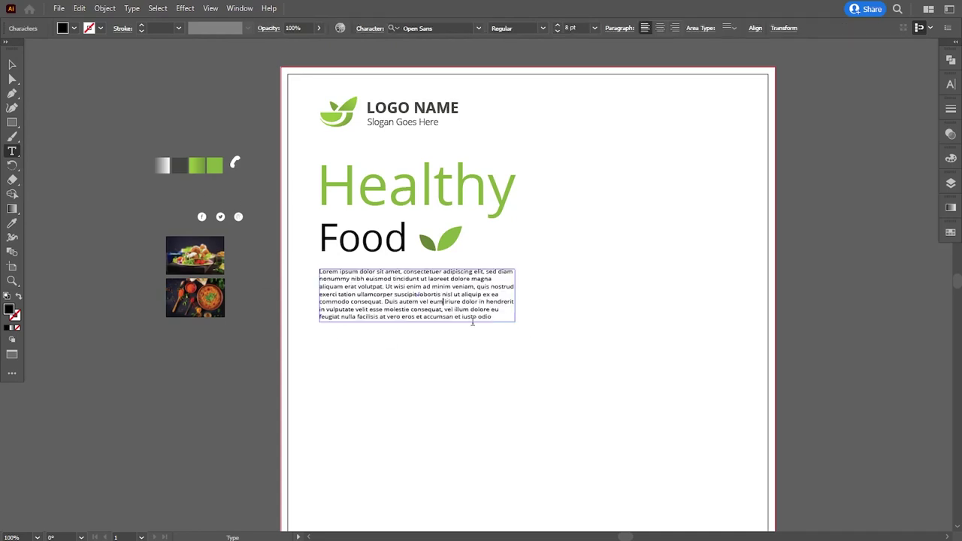
pyautogui.moveTo(444, 301); pyautogui.dragTo(445, 331)
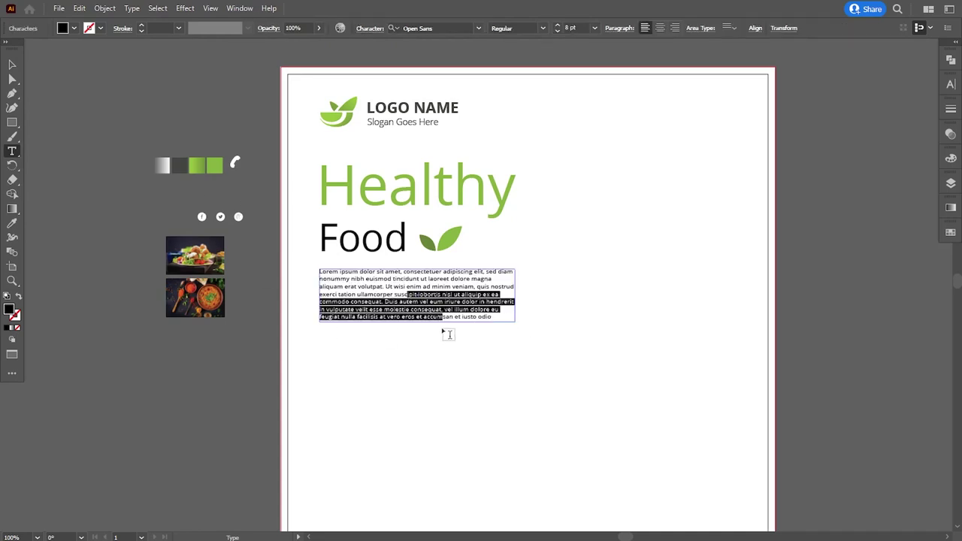
pyautogui.tripleClick(449, 303)
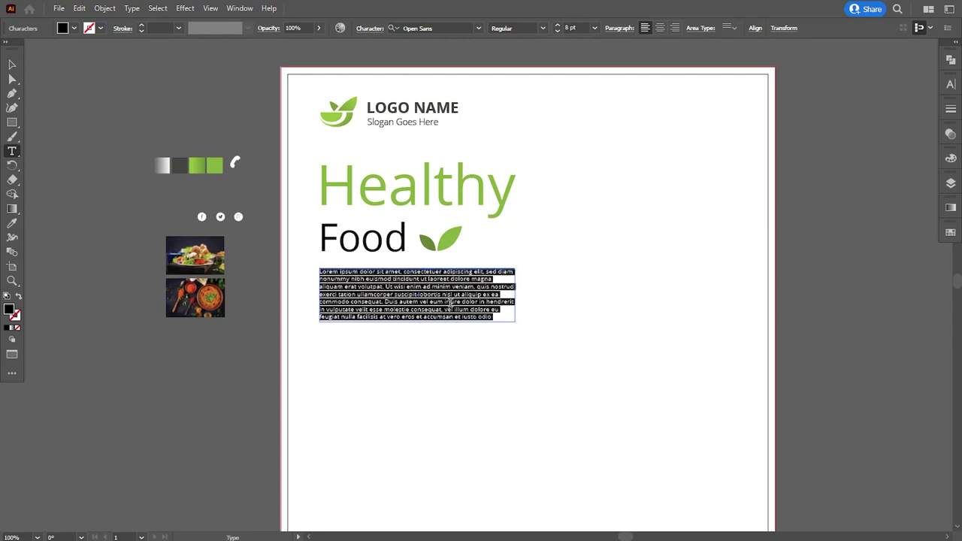
# Set the placeholder paragraph size to 10 pt, then 9 pt.
pyautogui.click(569, 28)
pyautogui.write('10')
pyautogui.press('Return')
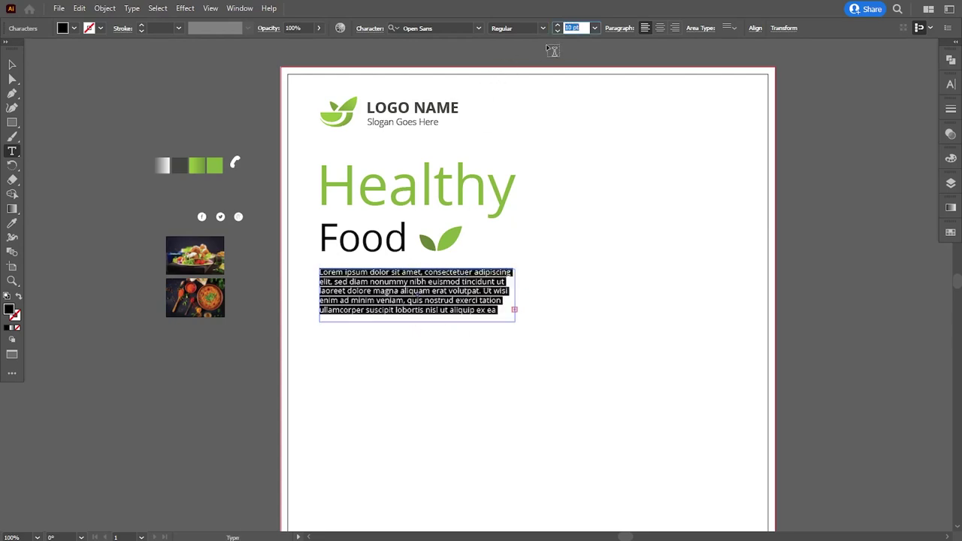
pyautogui.press('Down')
# Delete the placeholder text from 'Ut wisi enim ad' onward, ending at 'volutpat.'.
pyautogui.click(467, 301)
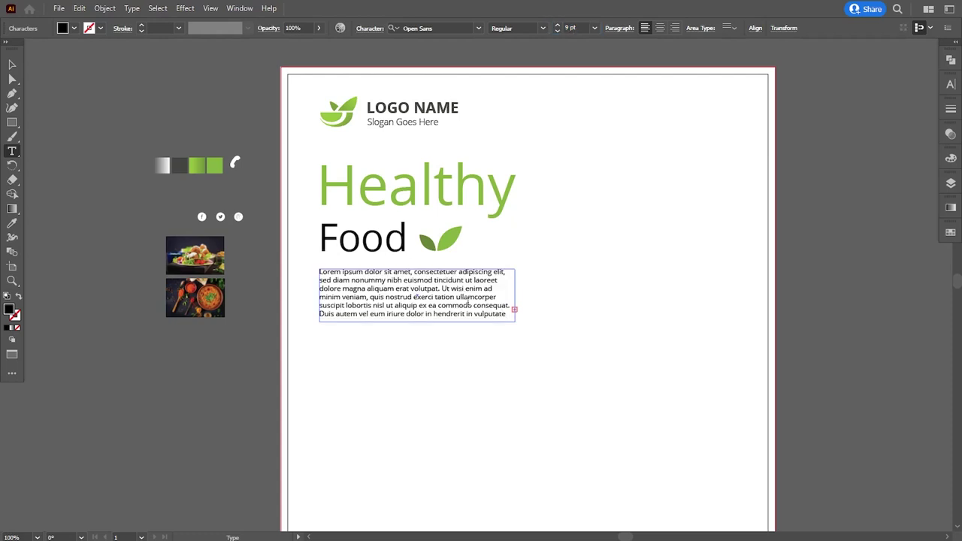
pyautogui.moveTo(441, 293); pyautogui.dragTo(510, 341)
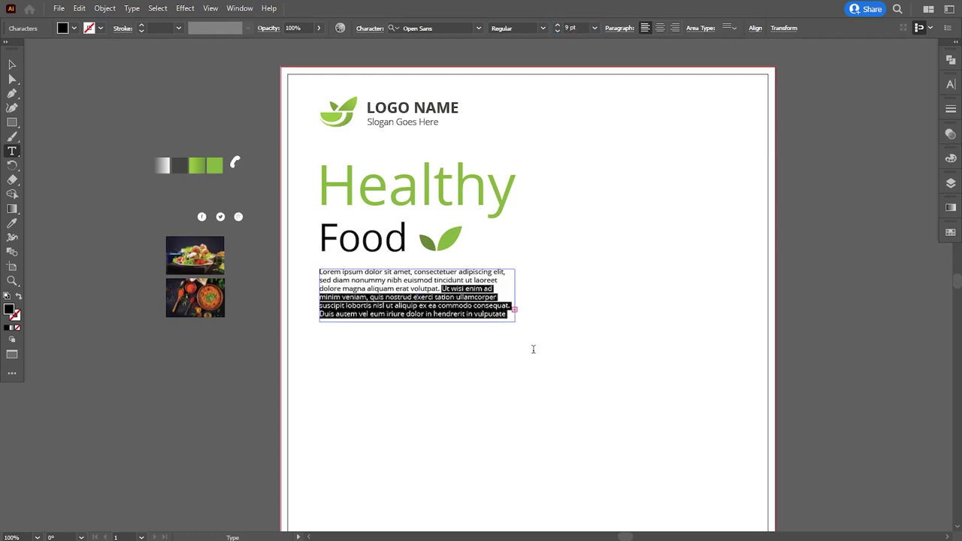
pyautogui.press('BackSpace')
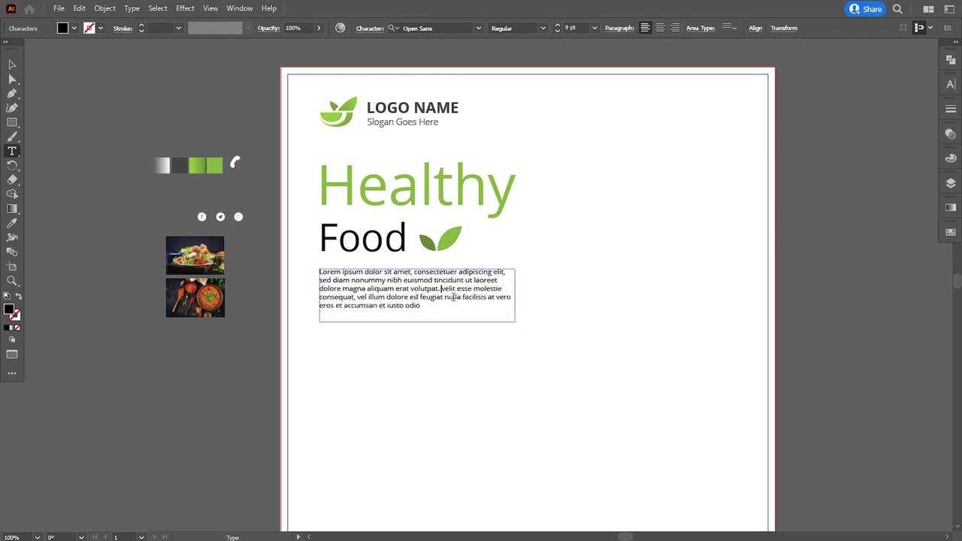
pyautogui.moveTo(441, 288); pyautogui.dragTo(498, 354)
pyautogui.press('BackSpace')
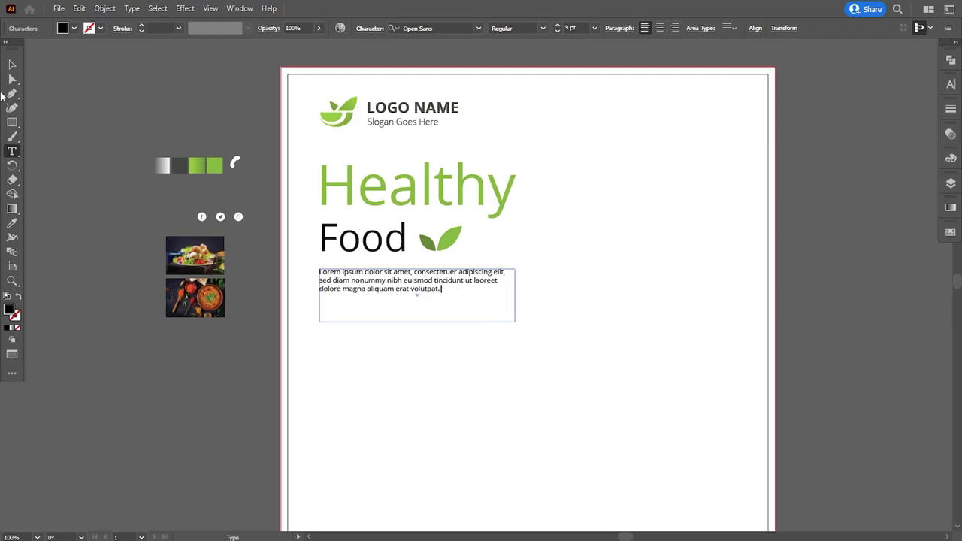
# Widen and shorten the frame to fit, then set 10 pt text with 13 pt leading.
pyautogui.click(12, 64)
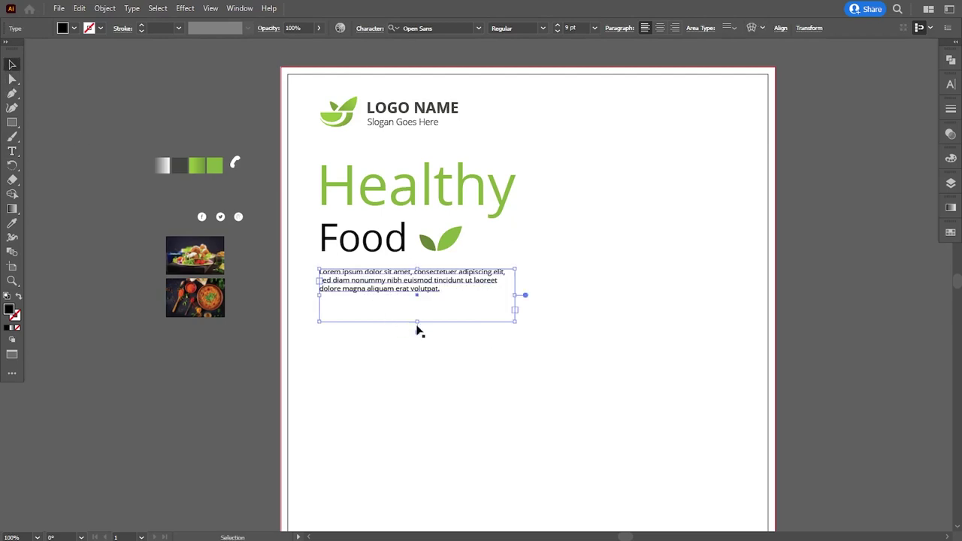
pyautogui.moveTo(516, 296); pyautogui.dragTo(520, 296)
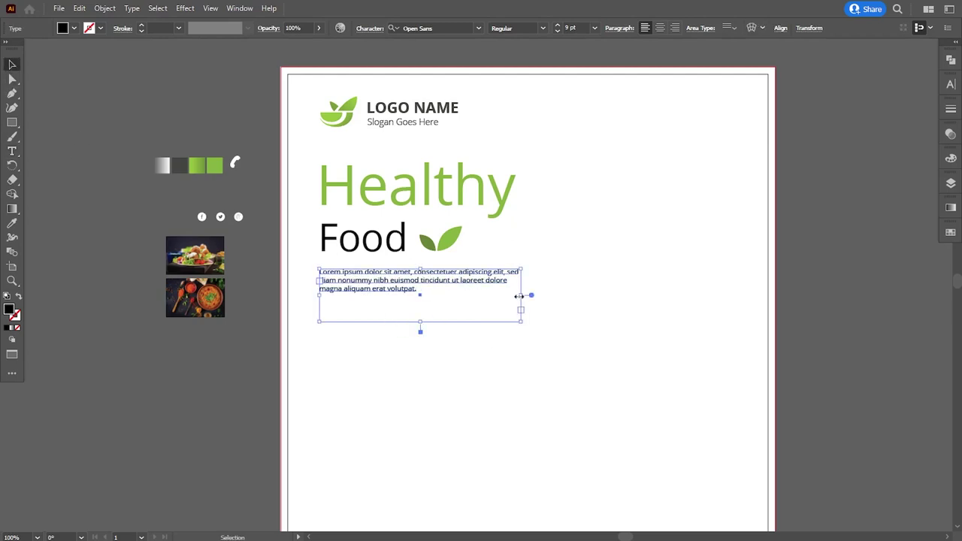
pyautogui.moveTo(421, 321); pyautogui.dragTo(424, 300)
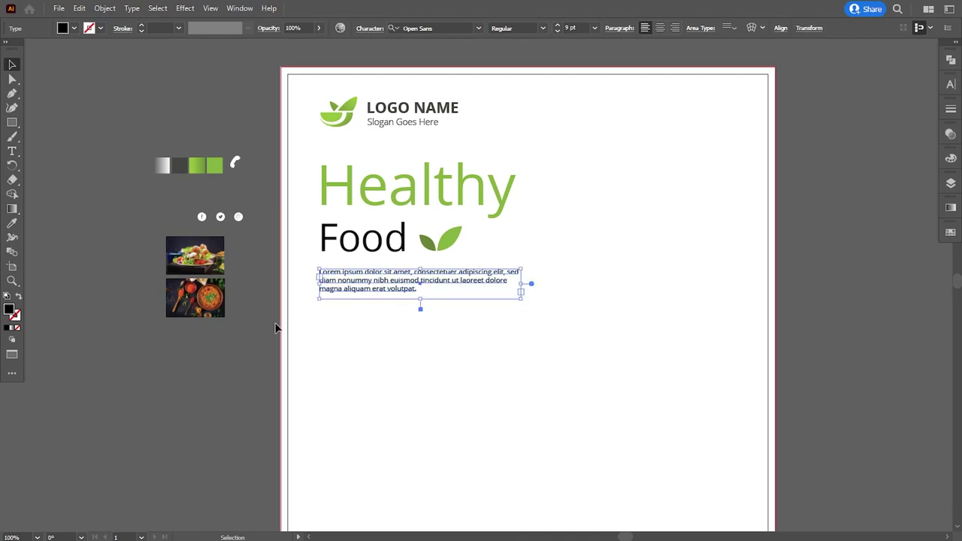
pyautogui.click(557, 25)
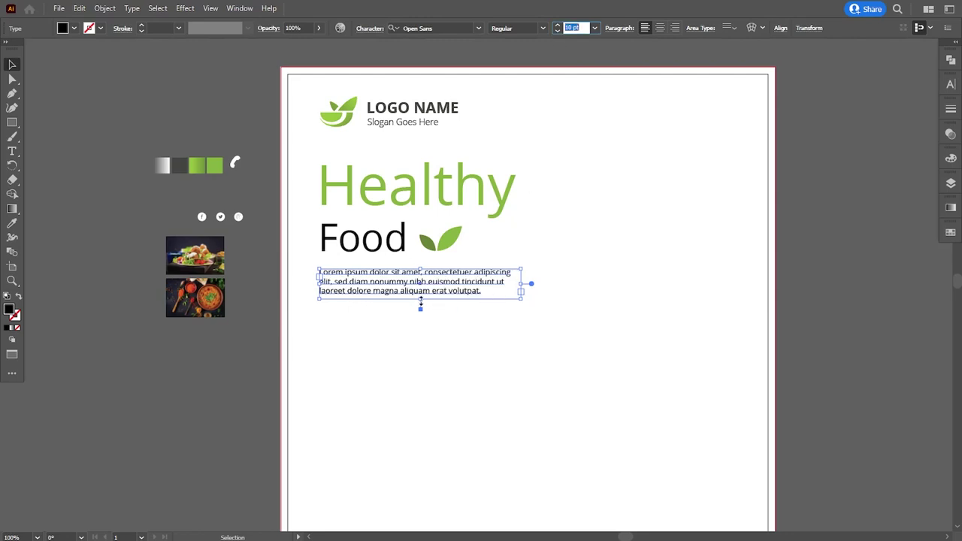
pyautogui.click(951, 84)
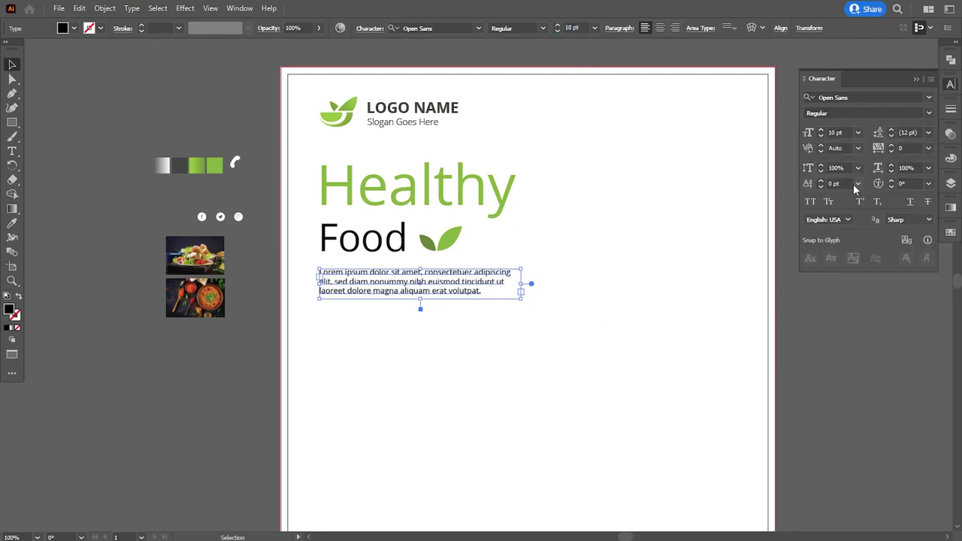
pyautogui.click(891, 131)
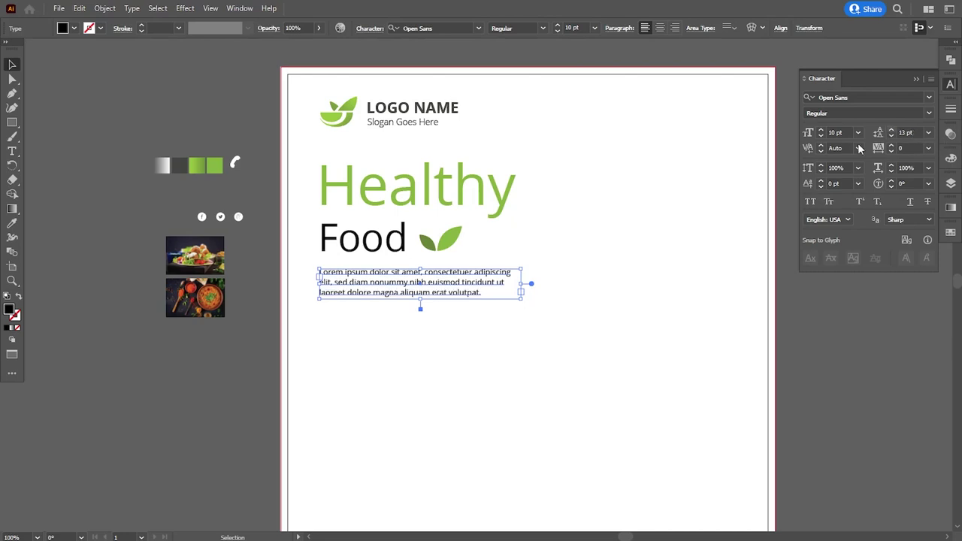
pyautogui.click(246, 341)
pyautogui.moveTo(575, 348); pyautogui.dragTo(511, 355)
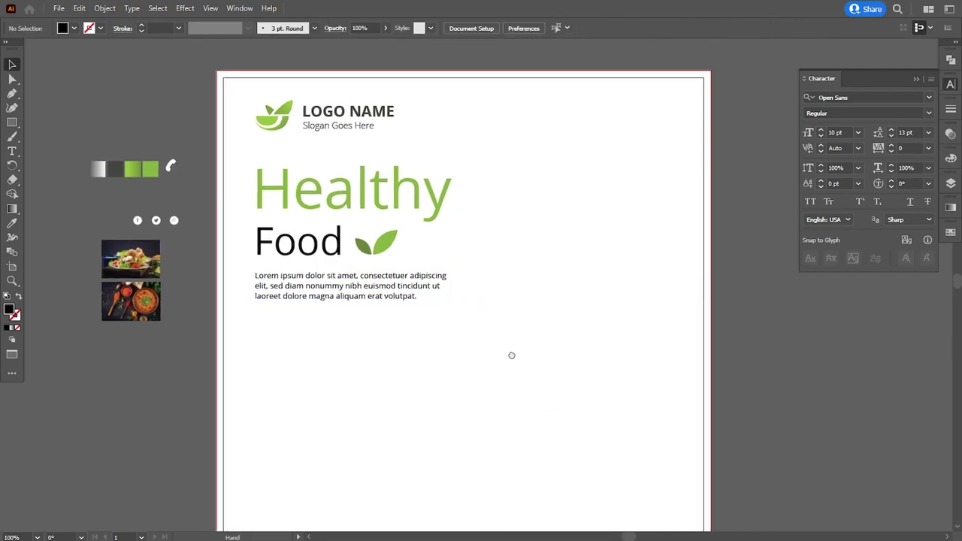
# Type the EVERYDAY FRESH FOOD tagline near the poster's top right and select it.
pyautogui.click(12, 151)
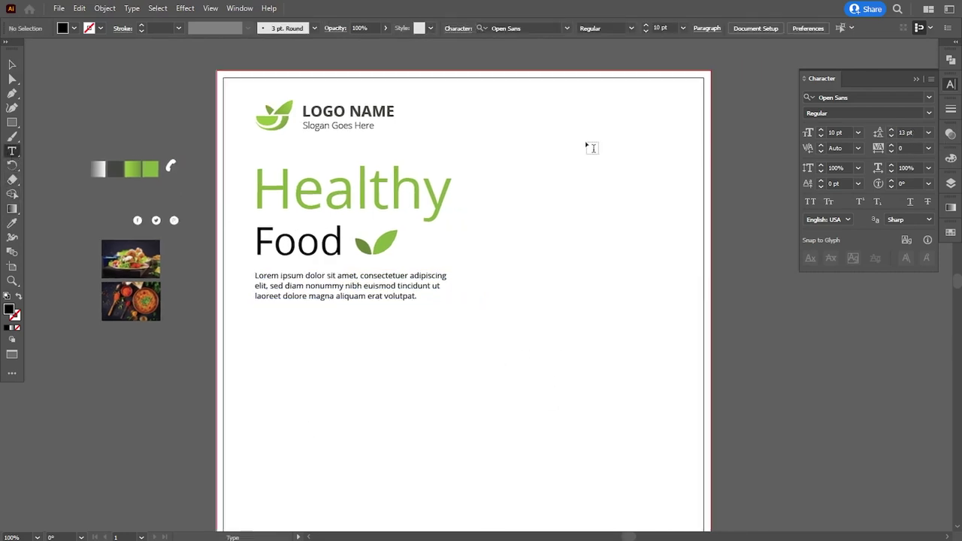
pyautogui.click(916, 78)
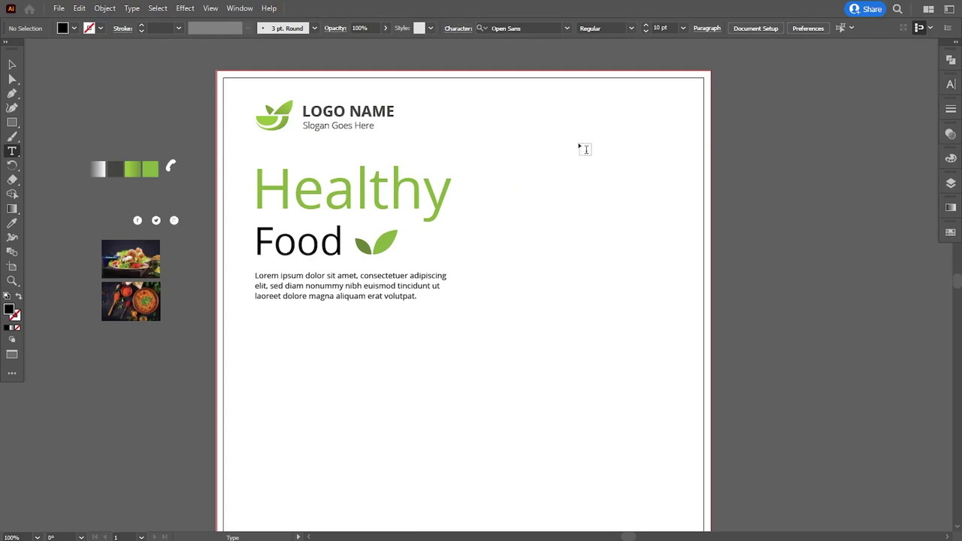
pyautogui.click(528, 144)
pyautogui.write('Everyday')
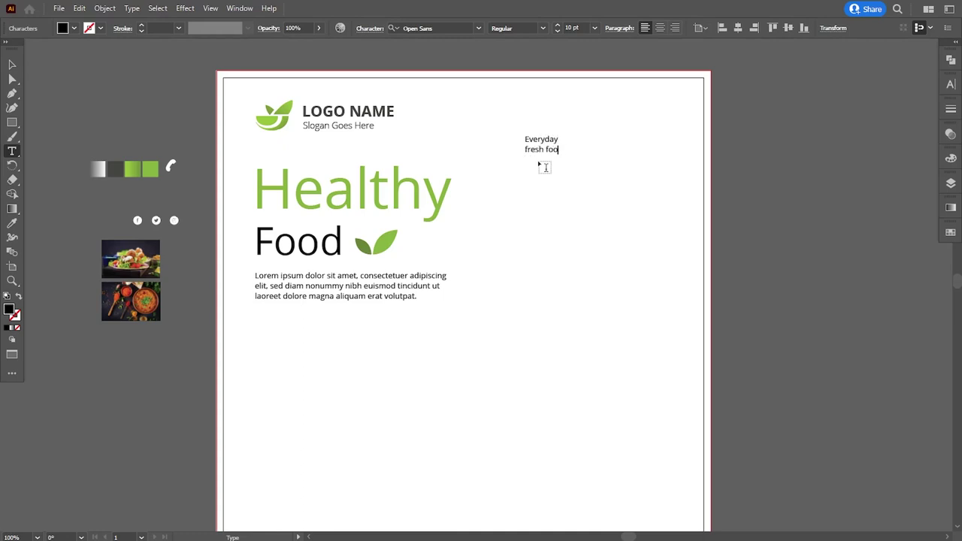
pyautogui.hotkey('ctrl', 'a')
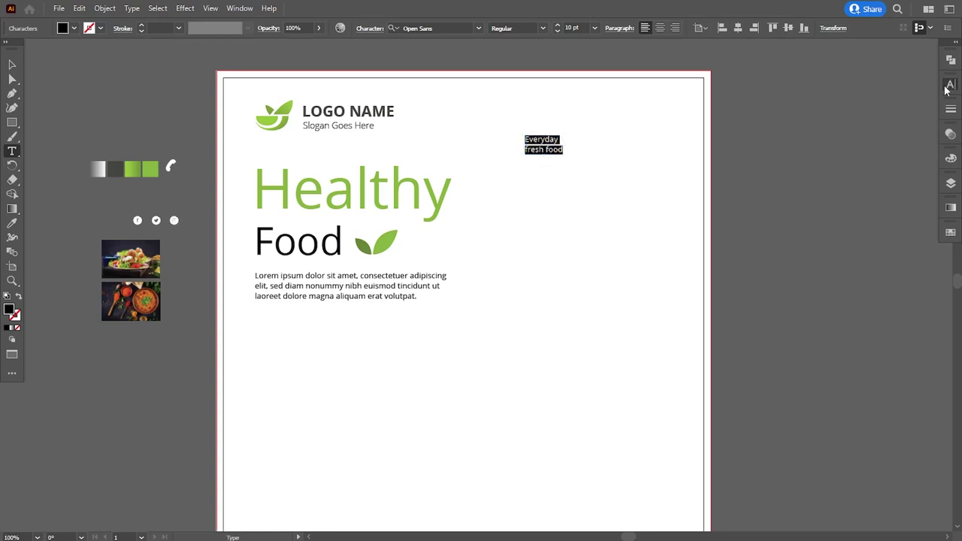
# Make the tagline All Caps in Bold Italic.
pyautogui.click(950, 84)
pyautogui.click(811, 203)
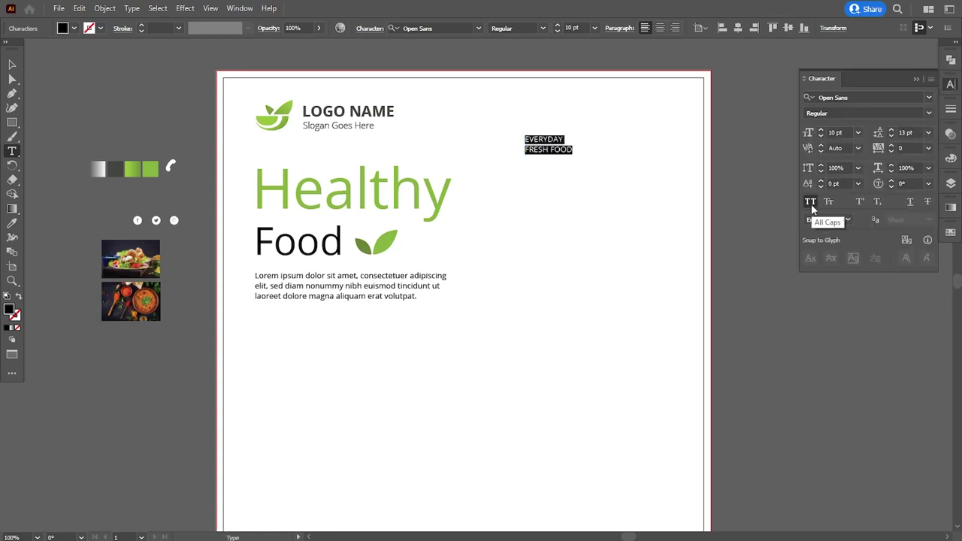
pyautogui.click(930, 114)
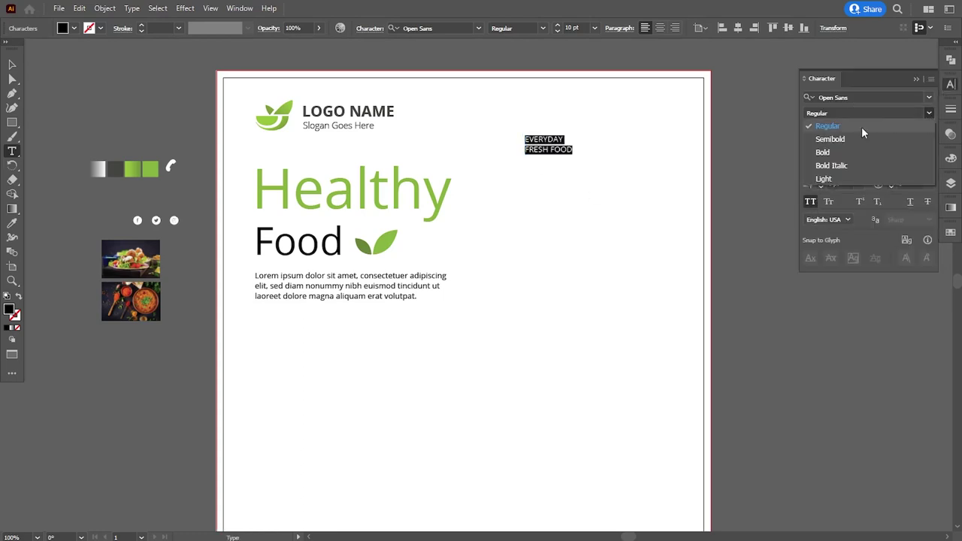
pyautogui.click(845, 167)
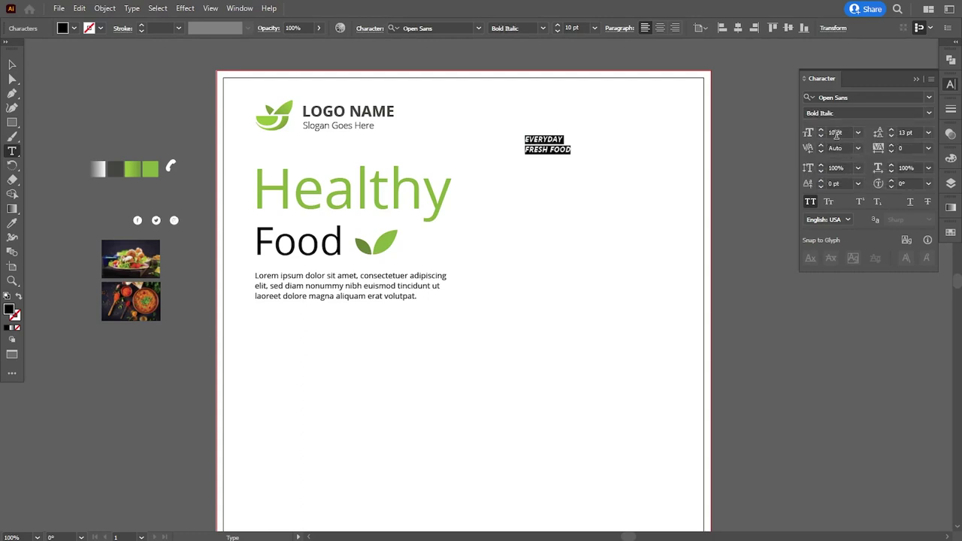
# Set the tagline size to 27 pt and adjust its line spacing.
pyautogui.doubleClick(835, 133)
pyautogui.press('Up')
pyautogui.press('Up')
pyautogui.press('Up')
pyautogui.press('Up')
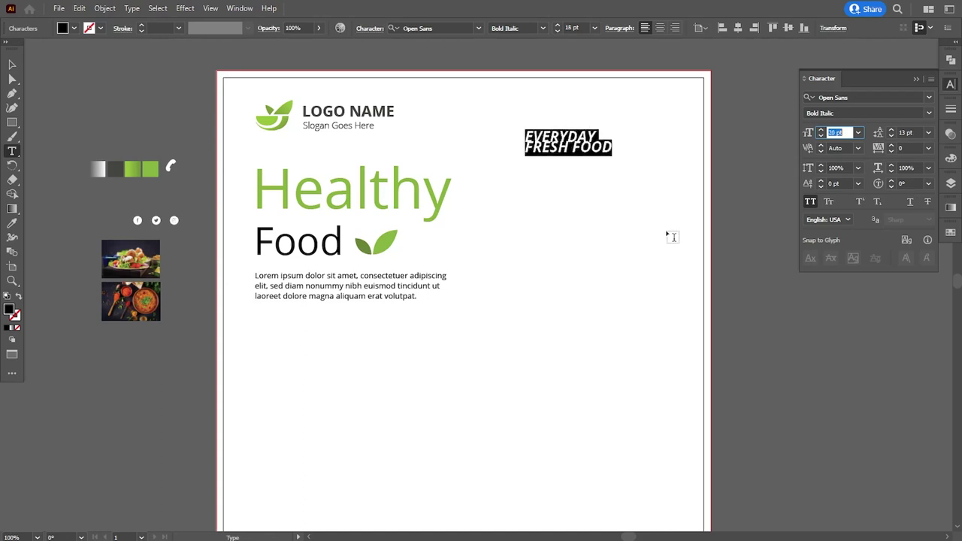
pyautogui.press('Up')
pyautogui.press('Up')
pyautogui.press('Up')
pyautogui.press('Down')
pyautogui.press('Down')
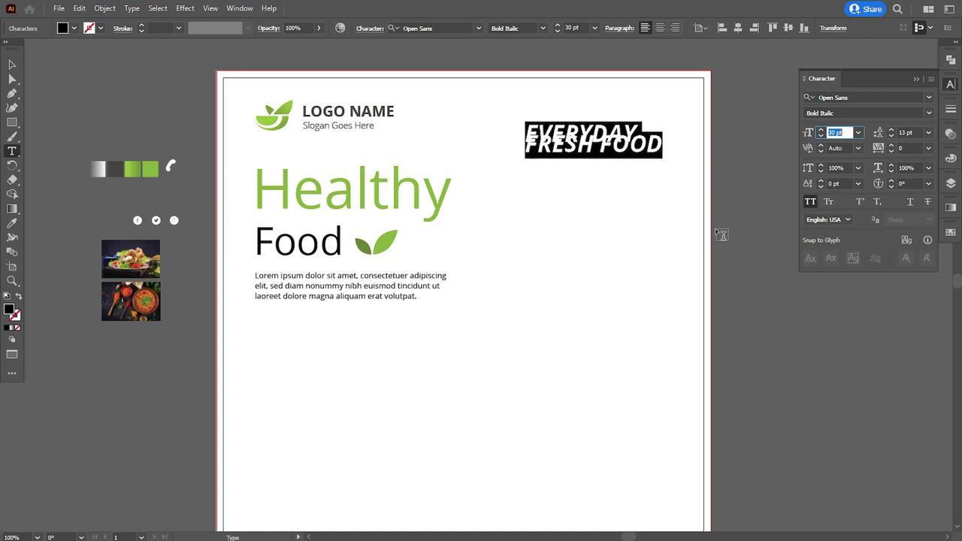
pyautogui.press('Down')
pyautogui.press('Down')
pyautogui.press('Down')
pyautogui.click(891, 130)
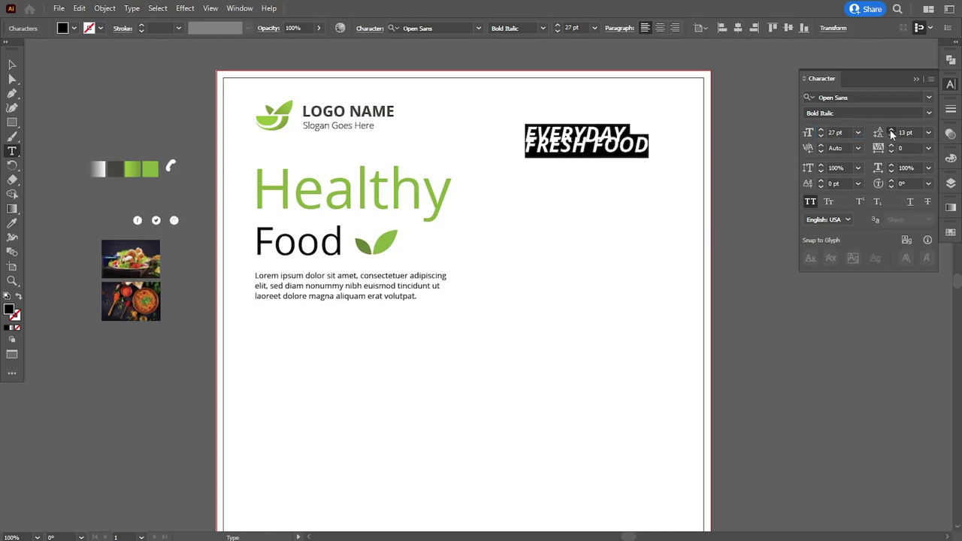
pyautogui.click(891, 130)
pyautogui.click(891, 130)
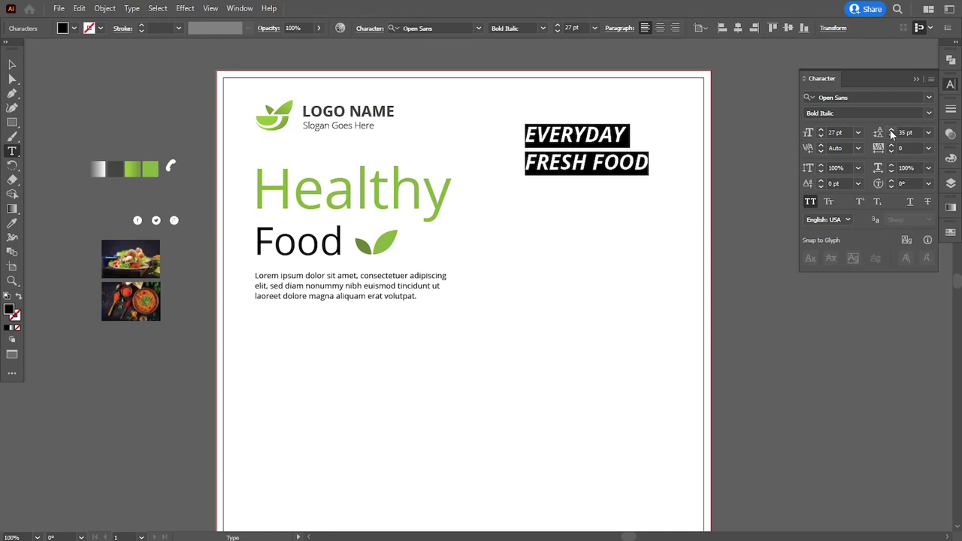
pyautogui.click(891, 134)
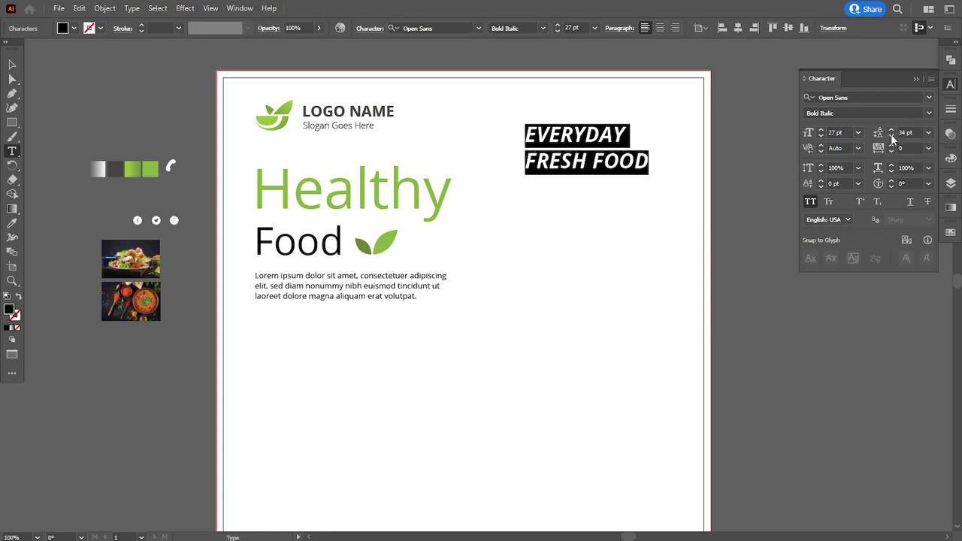
# Reselect the tagline and lower its leading to 30 pt.
pyautogui.click(916, 78)
pyautogui.click(12, 65)
pyautogui.click(98, 111)
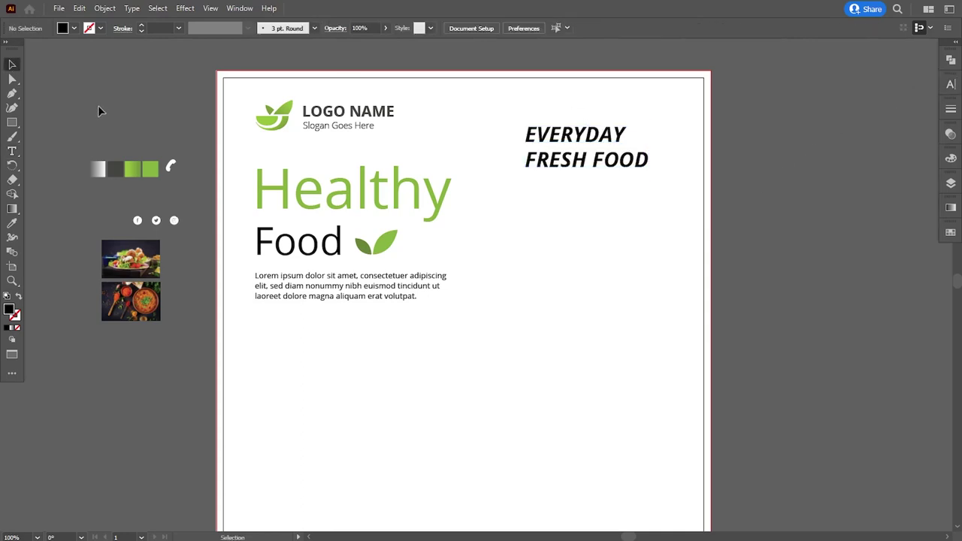
pyautogui.click(560, 165)
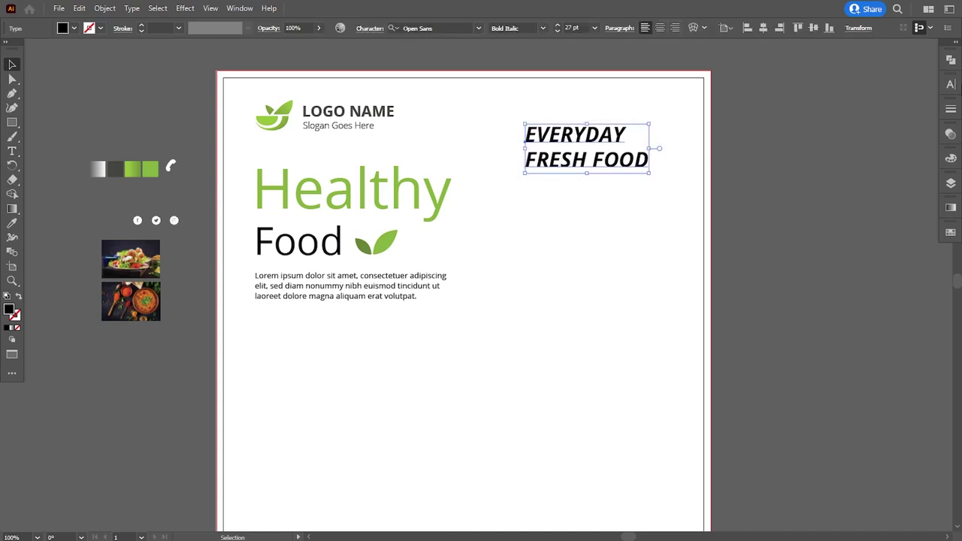
pyautogui.click(950, 84)
pyautogui.click(892, 136)
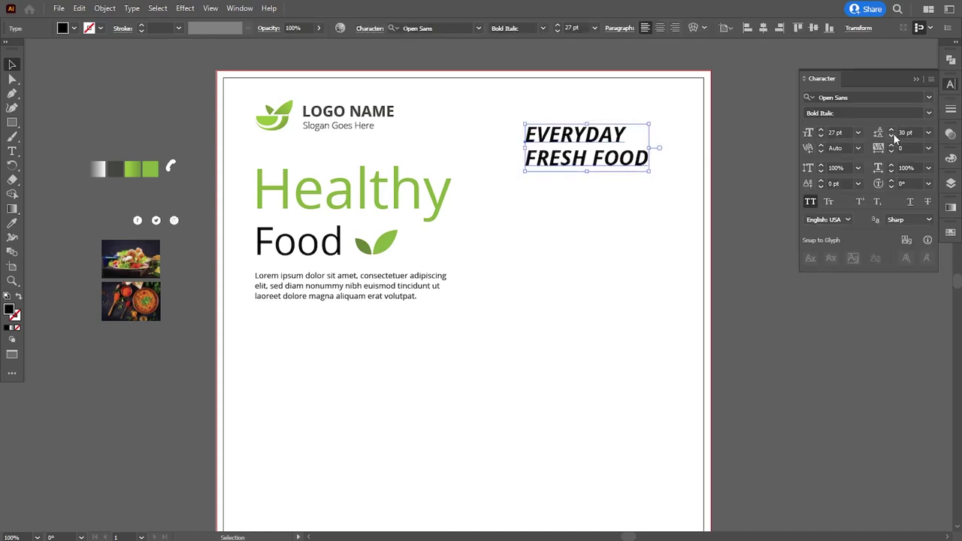
pyautogui.click(767, 363)
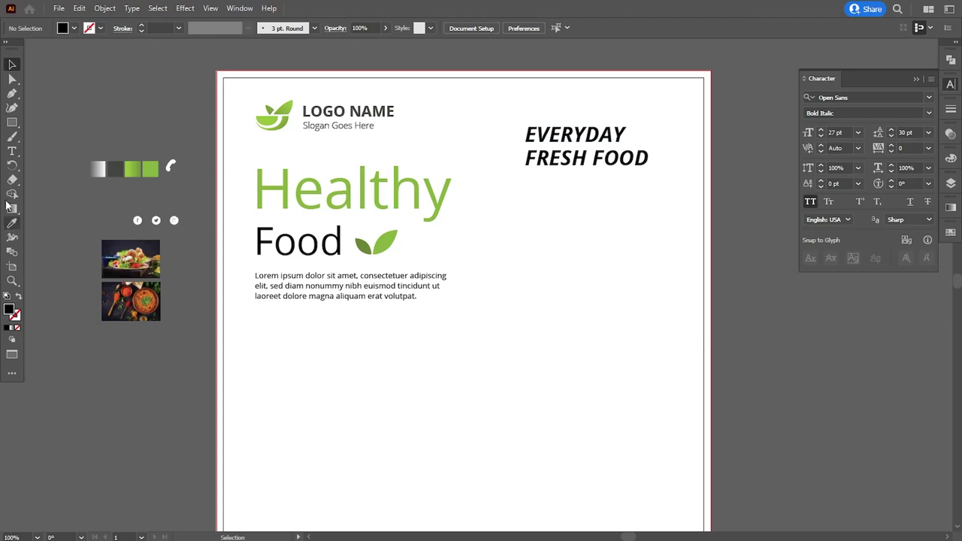
pyautogui.click(12, 150)
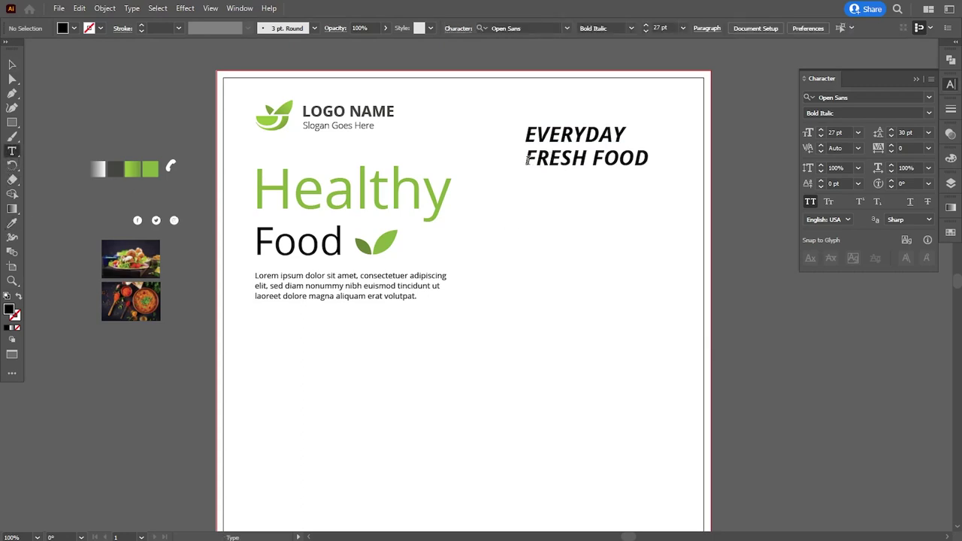
# Colour the FRESH FOOD words with the swatch green.
pyautogui.moveTo(527, 159); pyautogui.dragTo(690, 160)
pyautogui.click(12, 223)
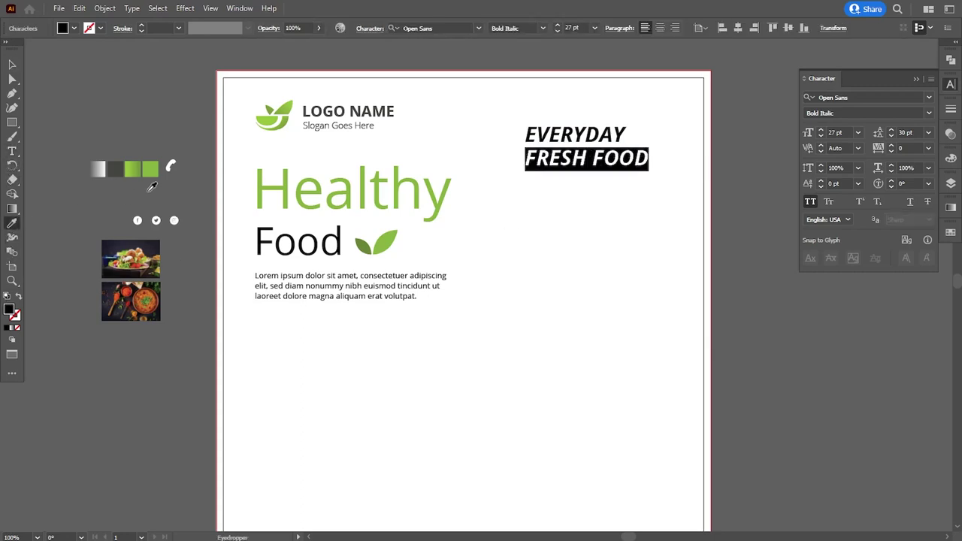
pyautogui.click(154, 173)
pyautogui.click(12, 65)
pyautogui.click(83, 95)
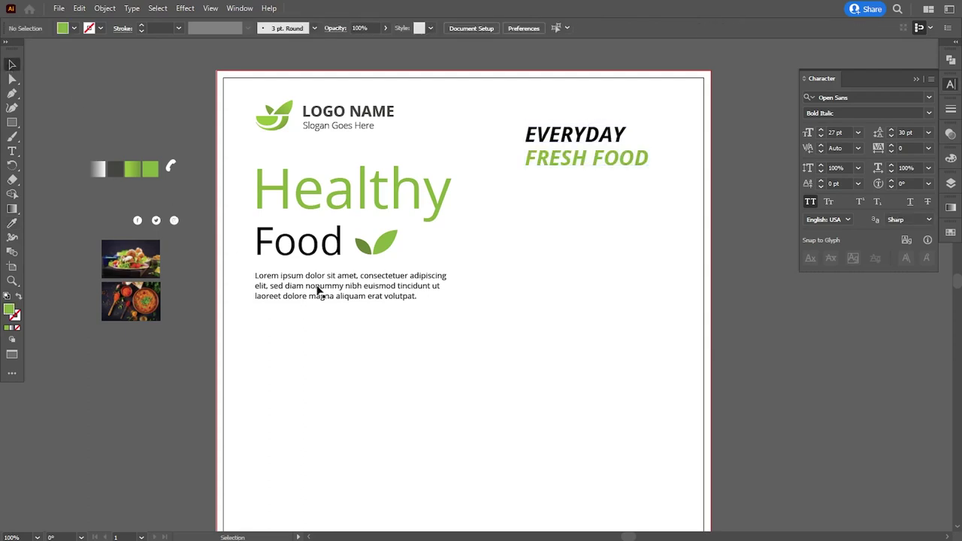
# Draw a green bar under FRESH FOOD with the Rectangle tool.
pyautogui.moveTo(495, 303); pyautogui.dragTo(469, 305)
pyautogui.click(12, 122)
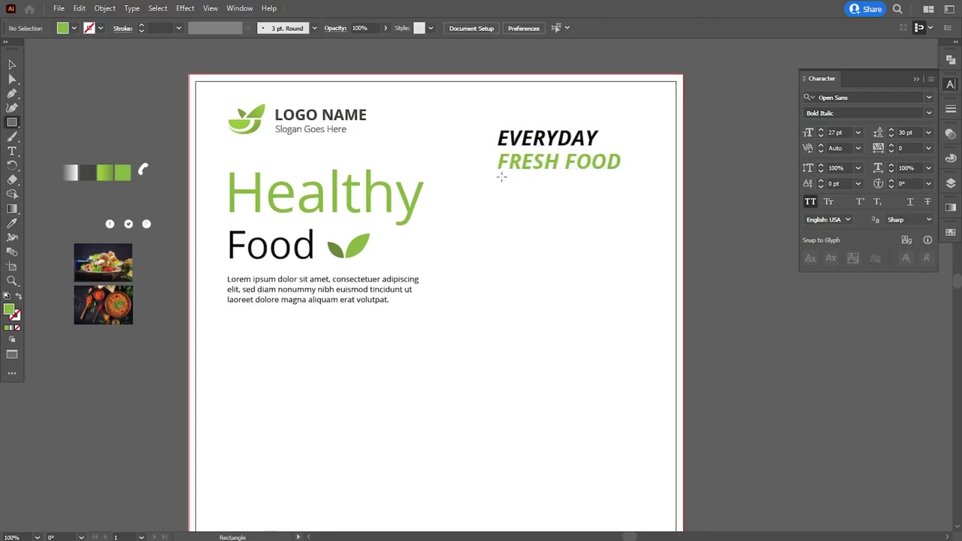
pyautogui.moveTo(496, 184); pyautogui.dragTo(622, 188)
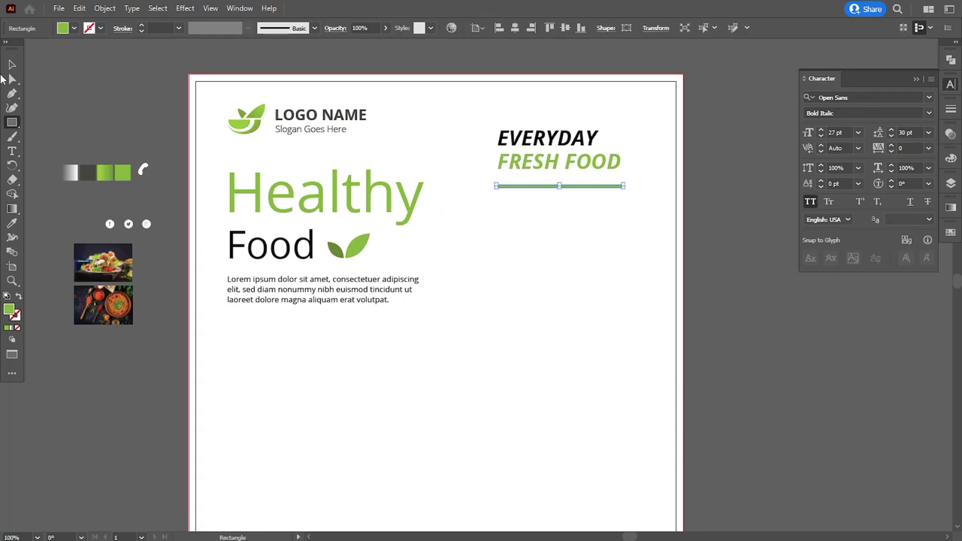
pyautogui.click(12, 65)
# Thin the green bar into a line and move it up just below FRESH FOOD.
pyautogui.click(98, 107)
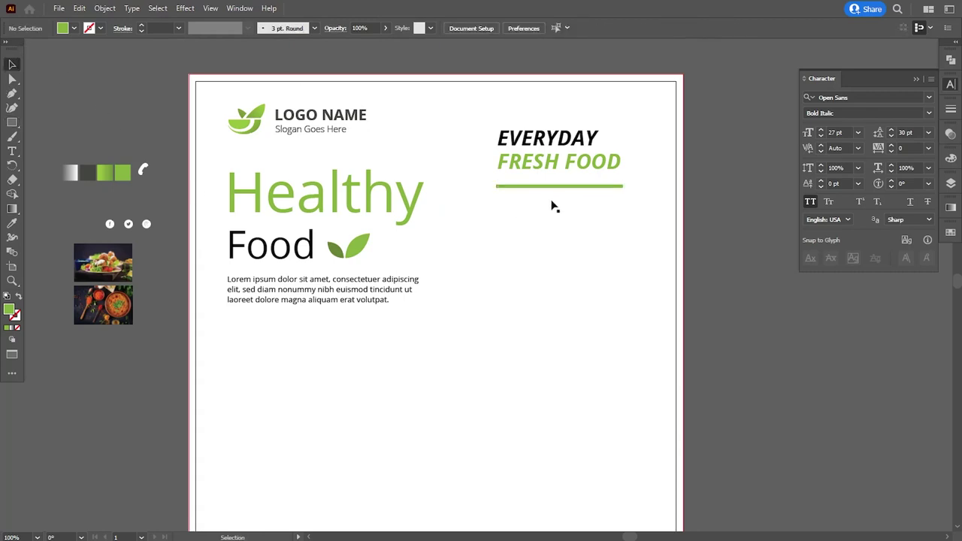
pyautogui.scroll(1, 557, 207)
pyautogui.scroll(1, 564, 205)
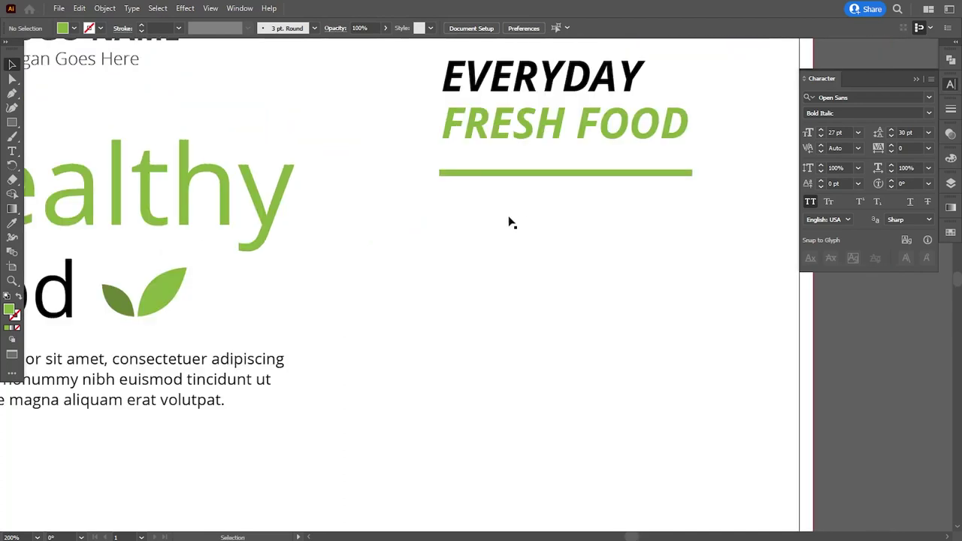
pyautogui.click(540, 175)
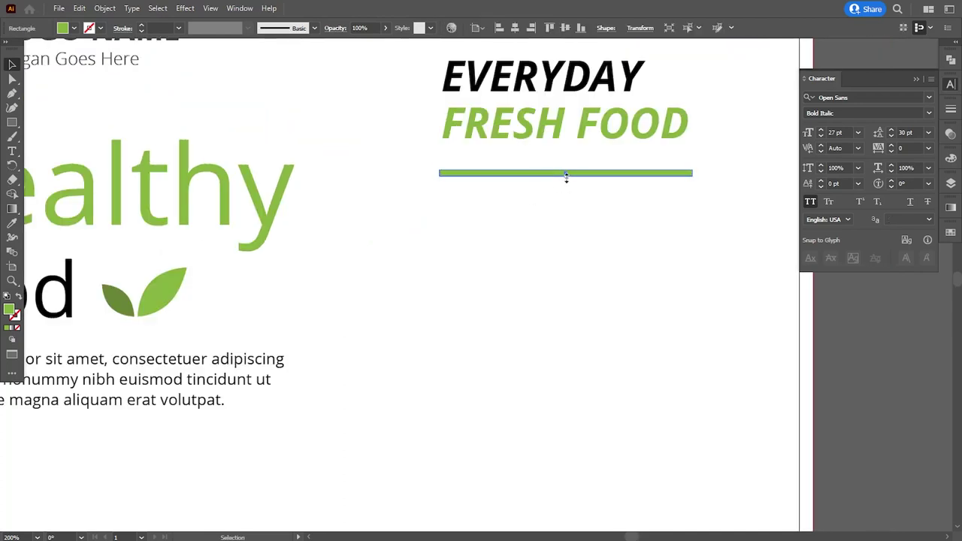
pyautogui.moveTo(566, 176); pyautogui.dragTo(516, 163)
pyautogui.click(565, 223)
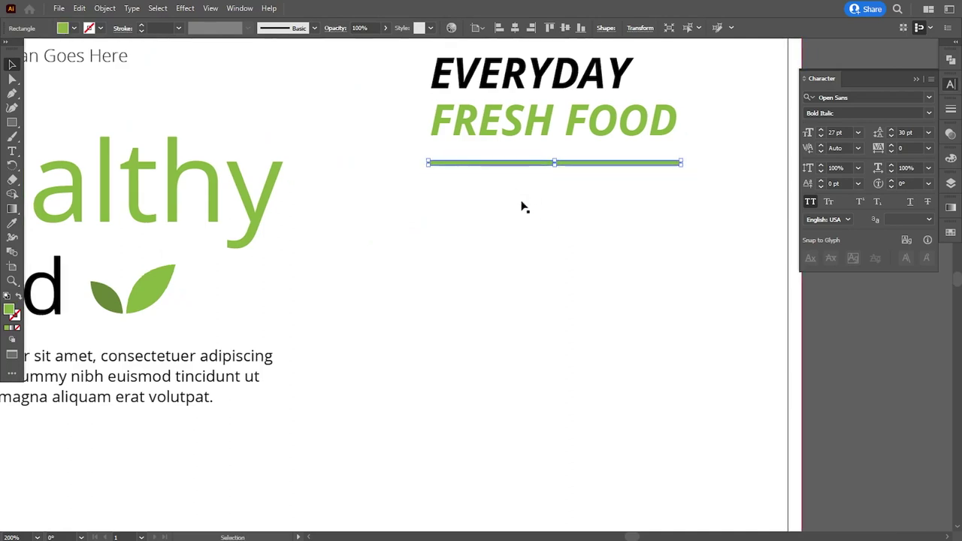
pyautogui.click(466, 209)
# Add '10 AM - 5 PM' text and position it just beneath the green line.
pyautogui.click(12, 152)
pyautogui.click(447, 271)
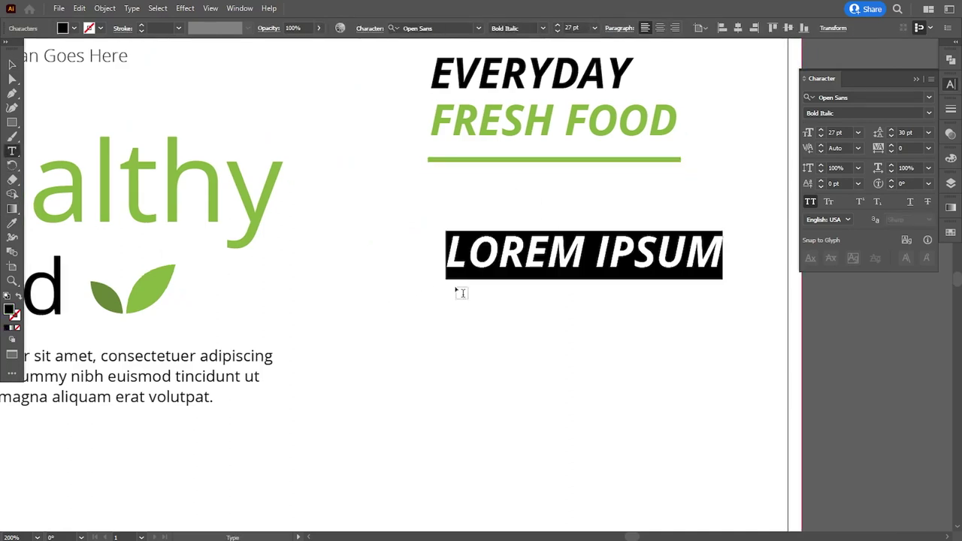
pyautogui.write('10 AM ')
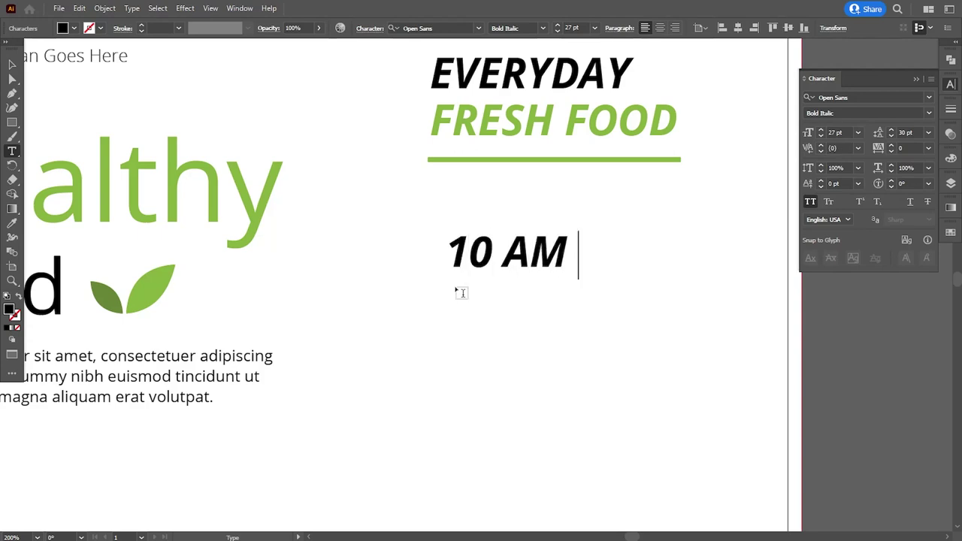
pyautogui.write('- 5 PM')
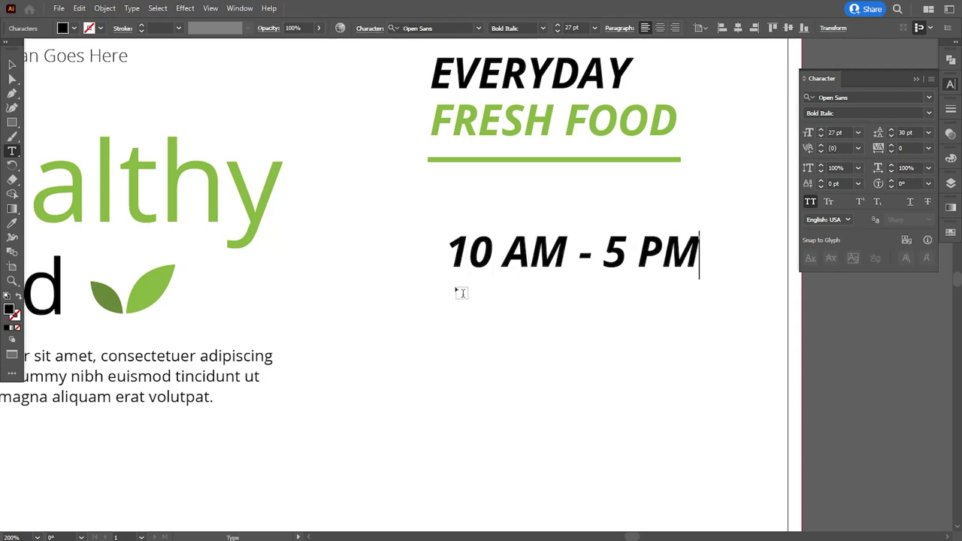
pyautogui.click(11, 64)
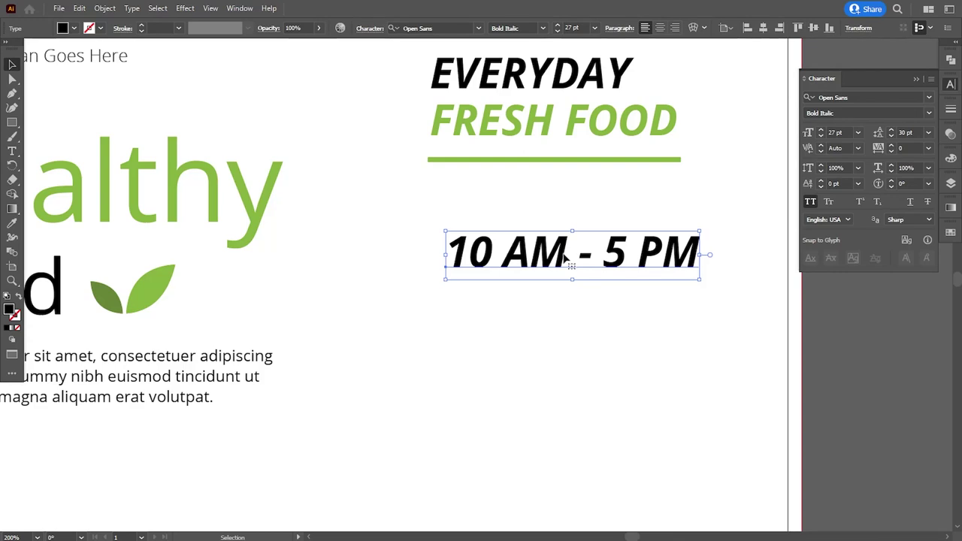
pyautogui.moveTo(563, 256); pyautogui.dragTo(537, 209)
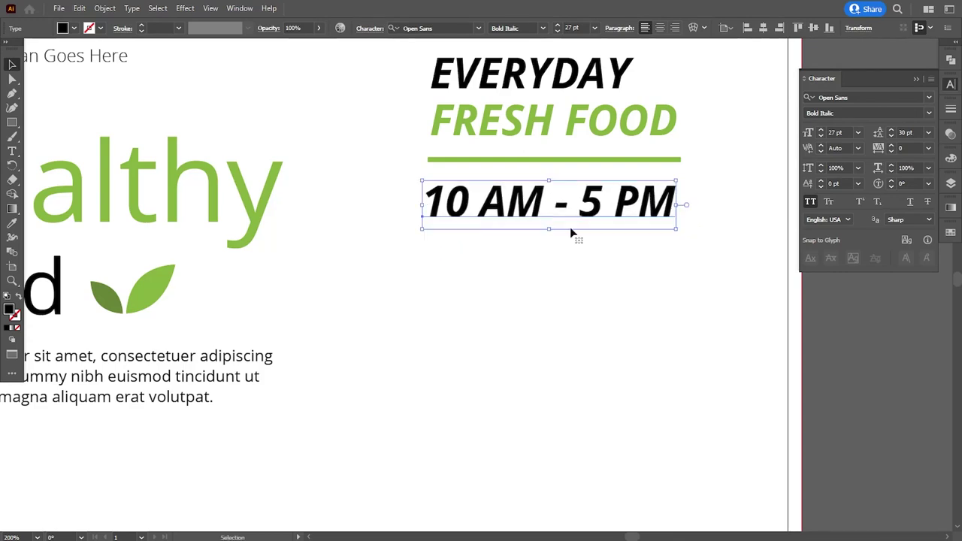
pyautogui.click(546, 326)
pyautogui.hotkey('ctrl', '-')
pyautogui.hotkey('ctrl', '-')
pyautogui.hotkey('ctrl', '-')
# Select the hours, green line and headline together and nudge them slightly right.
pyautogui.hotkey('ctrl', '+')
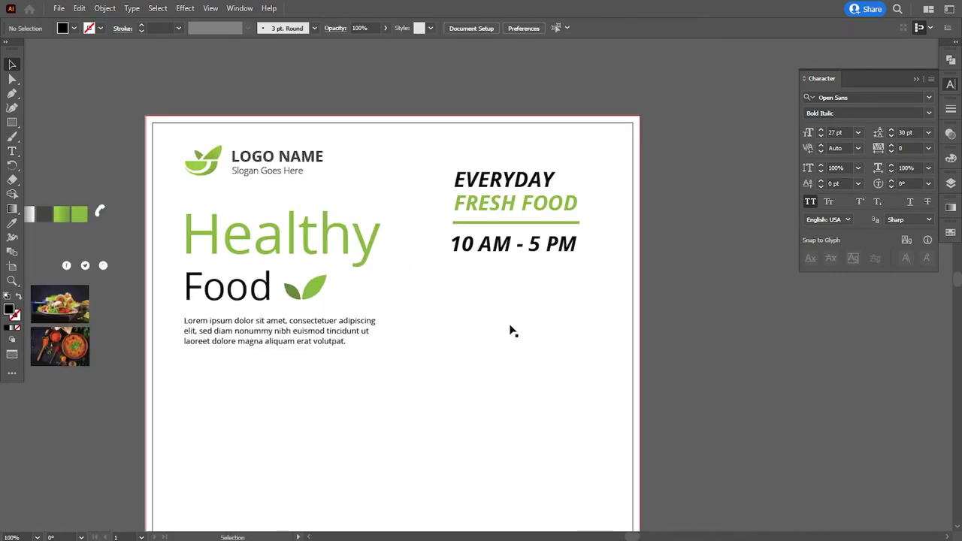
pyautogui.click(508, 247)
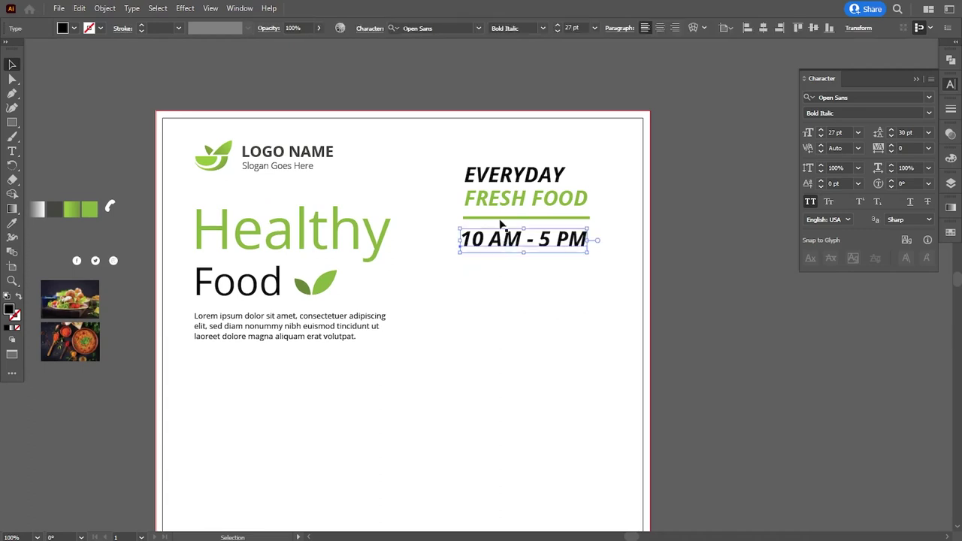
pyautogui.keyDown('shift'); pyautogui.click(507, 218); pyautogui.keyUp('shift')
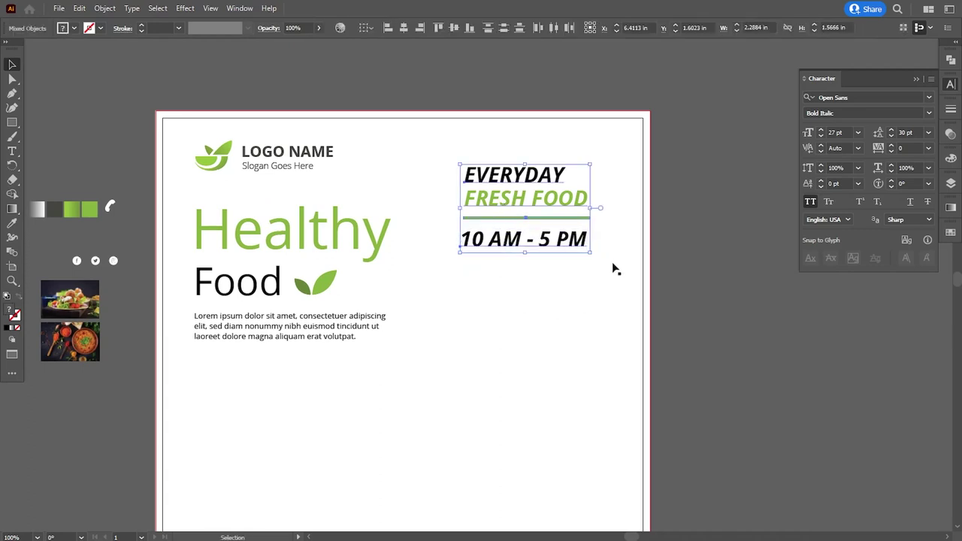
pyautogui.press('Right')
pyautogui.press('Right')
pyautogui.press('Right')
pyautogui.press('Right')
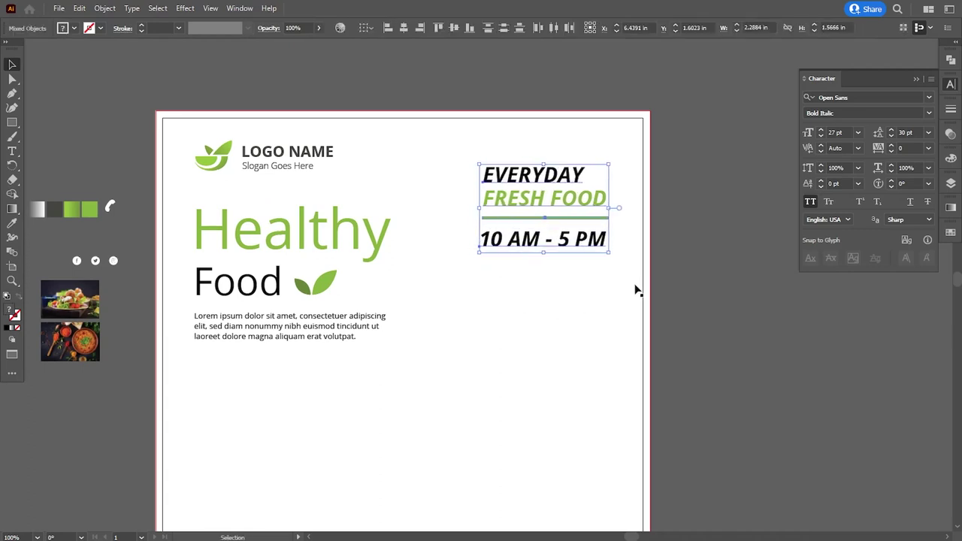
pyautogui.press('Right')
pyautogui.press('Right')
pyautogui.press('Left')
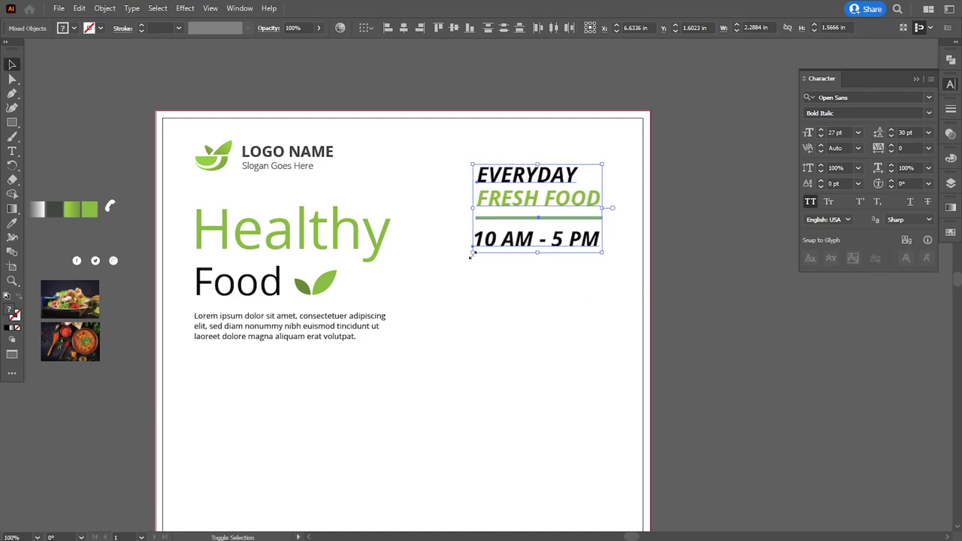
# Scale the tagline block slightly larger and nudge it lower on the poster.
pyautogui.moveTo(472, 254); pyautogui.dragTo(463, 258)
pyautogui.press('Right')
pyautogui.press('Right')
pyautogui.press('Right')
pyautogui.press('Right')
pyautogui.press('Right')
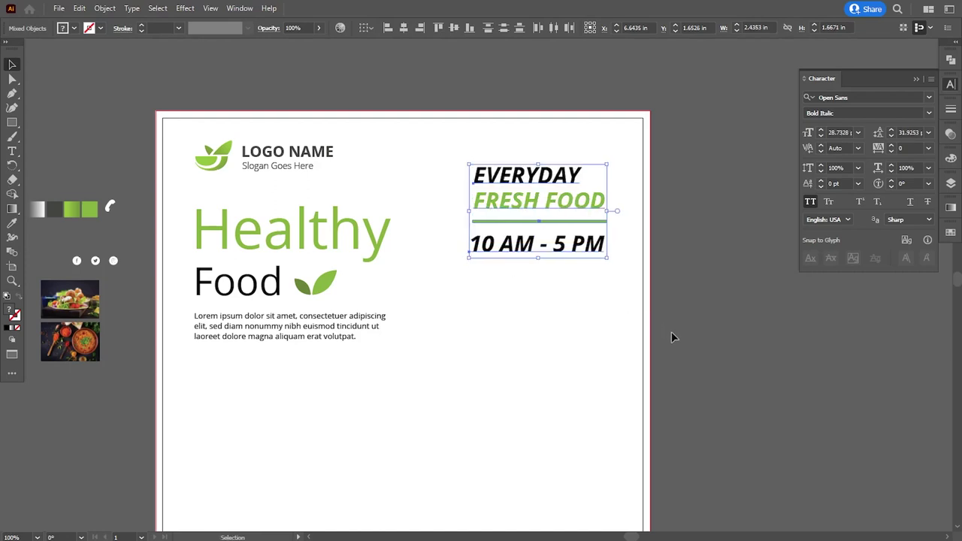
pyautogui.press('Down')
pyautogui.press('Down')
pyautogui.press('Down')
pyautogui.press('Down')
pyautogui.press('Down')
pyautogui.press('Down')
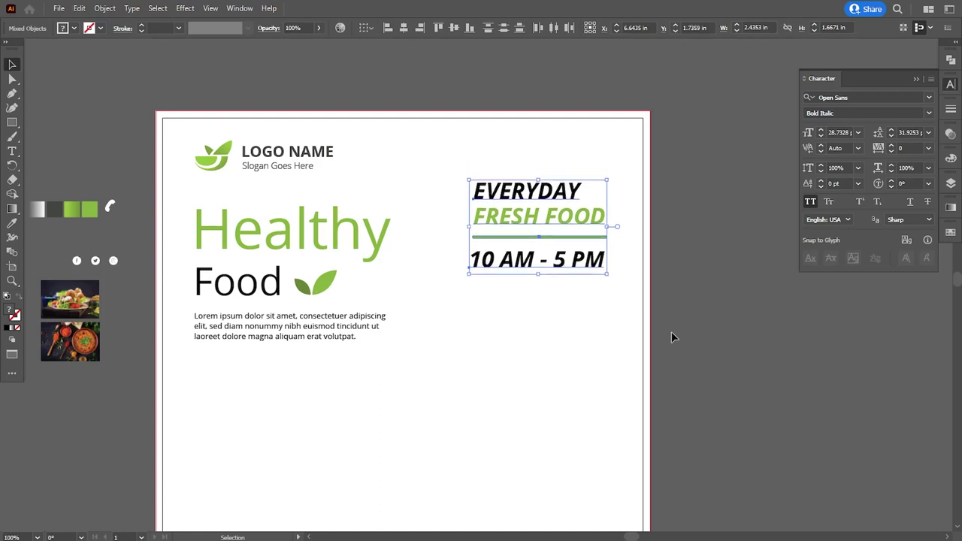
pyautogui.press('Down')
pyautogui.press('Down')
pyautogui.press('Down')
pyautogui.press('Up')
pyautogui.press('Up')
pyautogui.press('Up')
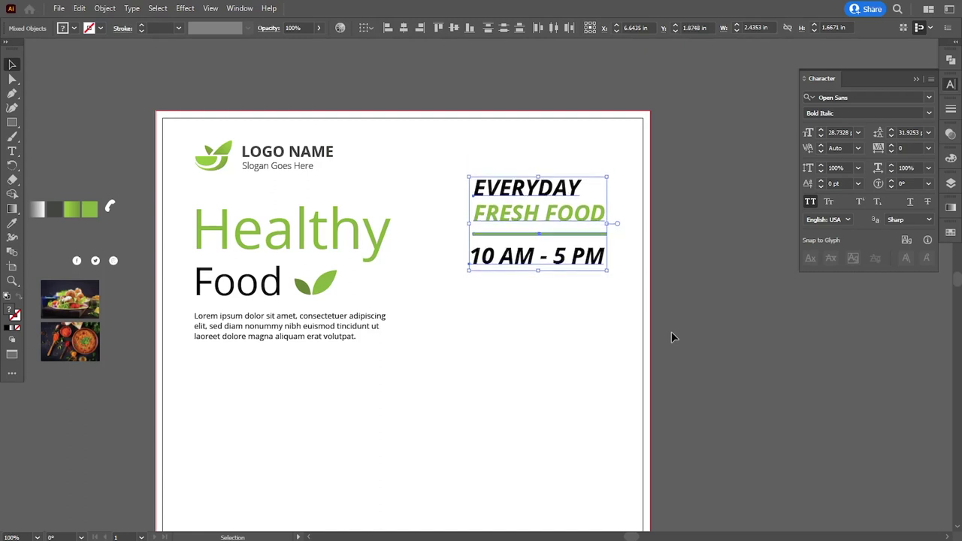
pyautogui.click(670, 335)
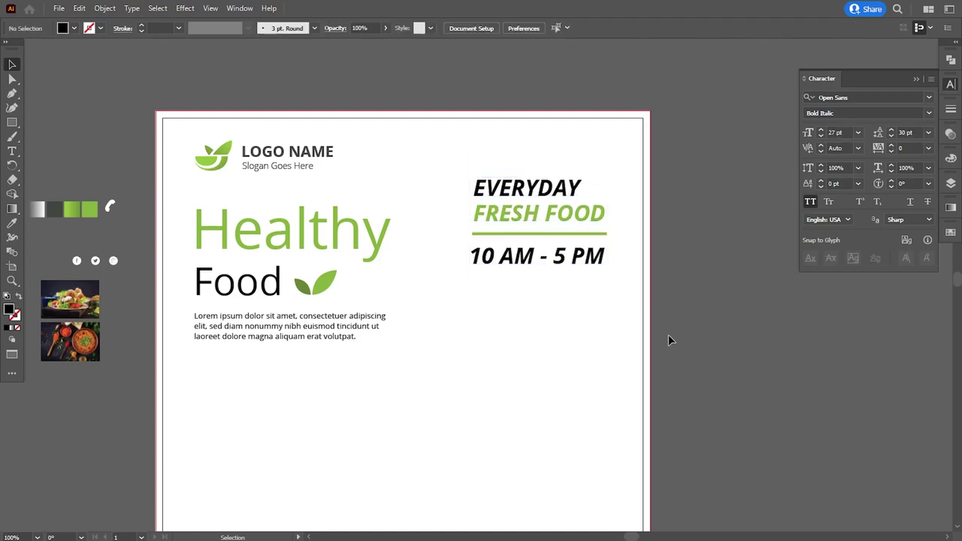
# Scale up Healthy, Food, the leaf and the Lorem ipsum paragraph, and close the Character panel.
pyautogui.click(383, 232)
pyautogui.keyDown('shift'); pyautogui.click(276, 293); pyautogui.keyUp('shift')
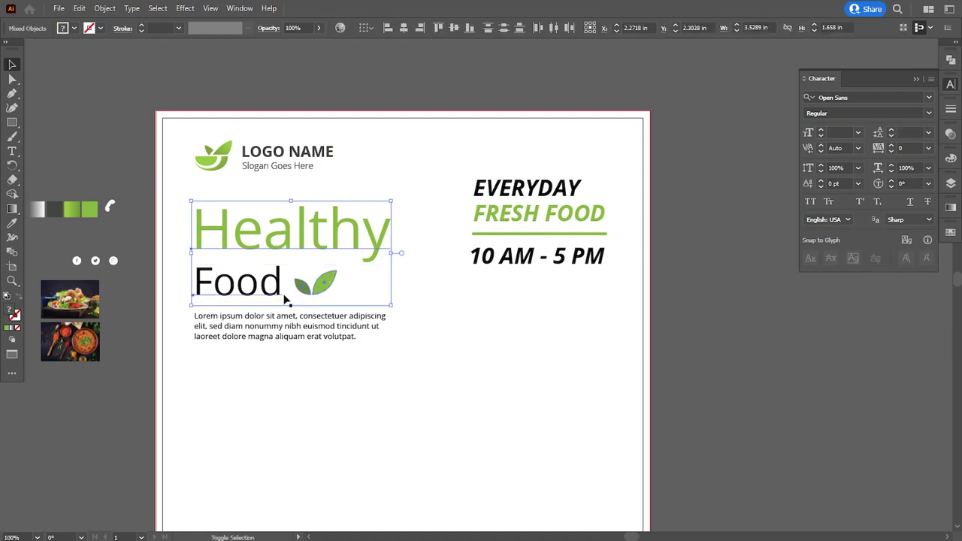
pyautogui.keyDown('shift'); pyautogui.click(307, 331); pyautogui.keyUp('shift')
pyautogui.moveTo(393, 341); pyautogui.dragTo(402, 350)
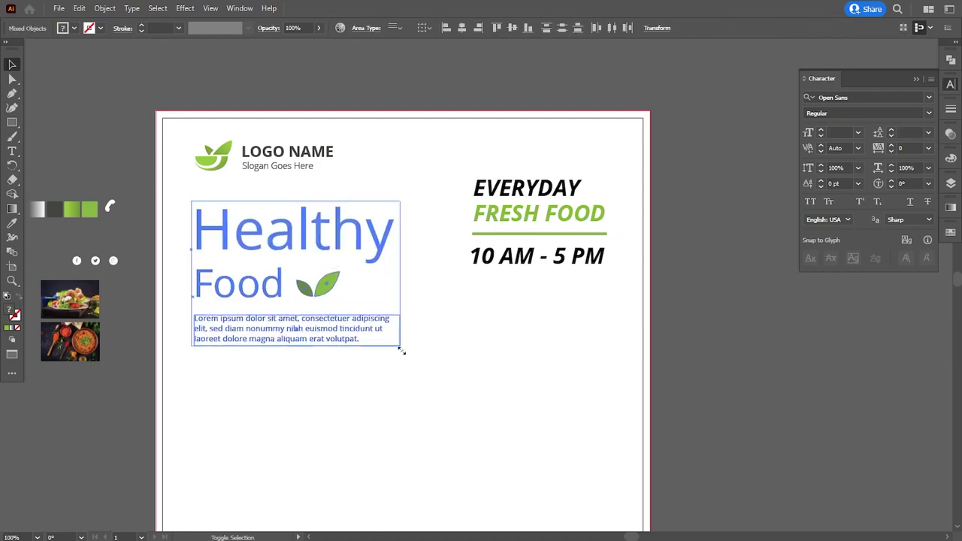
pyautogui.click(496, 354)
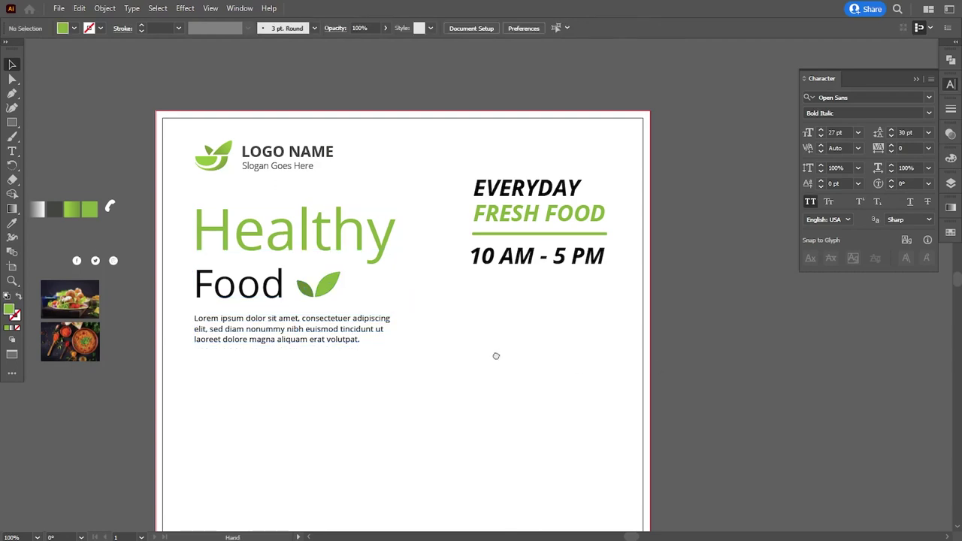
pyautogui.moveTo(496, 354); pyautogui.dragTo(501, 339)
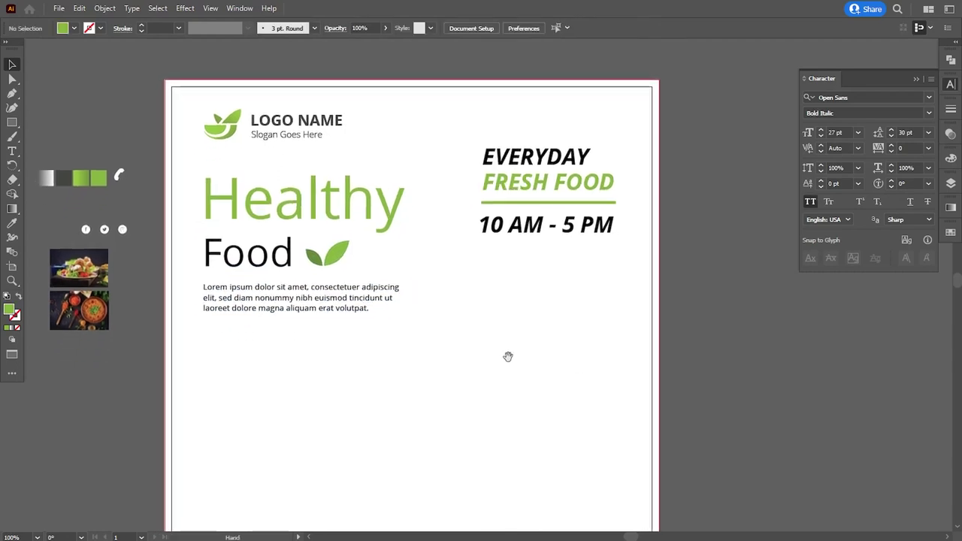
pyautogui.click(916, 78)
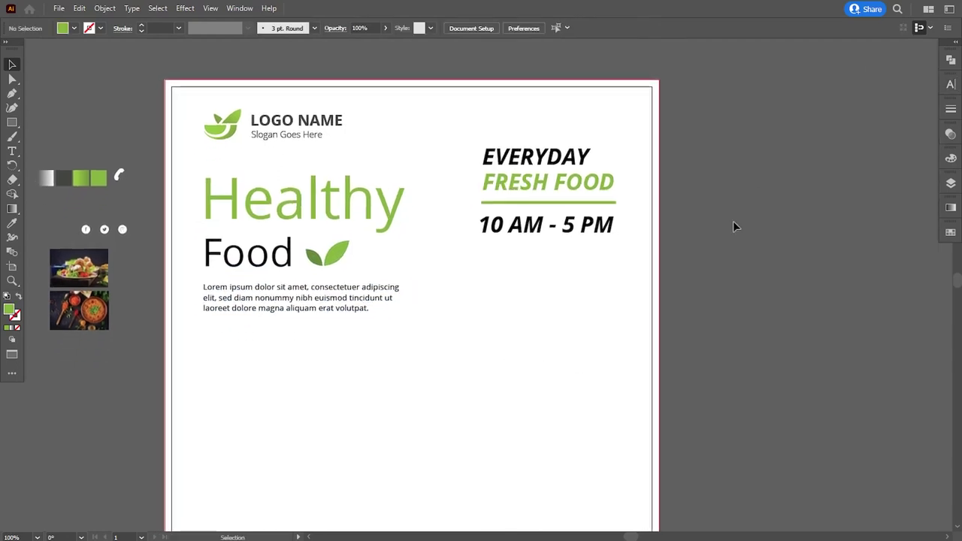
# Reselect Food, the leaf, Healthy and the paragraph and enlarge them a little more.
pyautogui.scroll(-2, 734, 226)
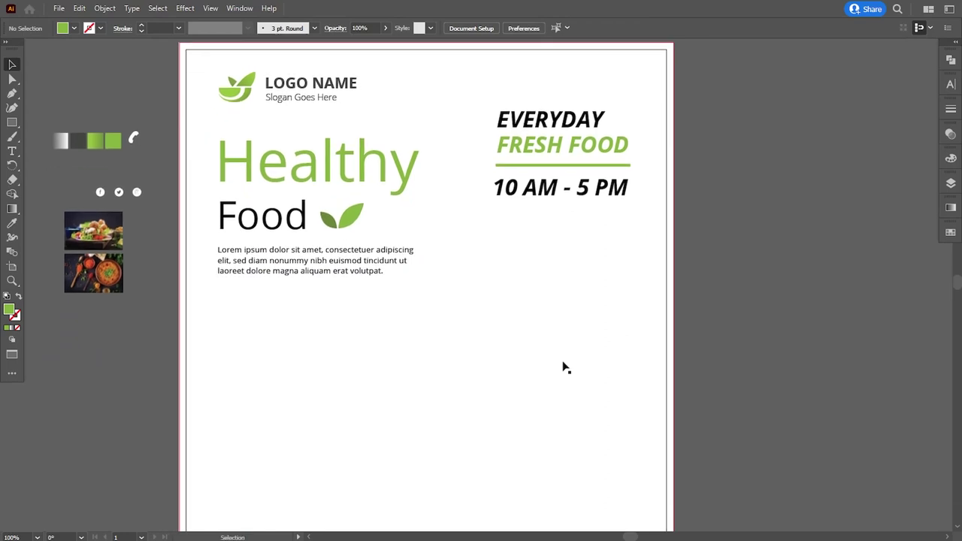
pyautogui.click(310, 222)
pyautogui.keyDown('shift'); pyautogui.click(347, 220); pyautogui.keyUp('shift')
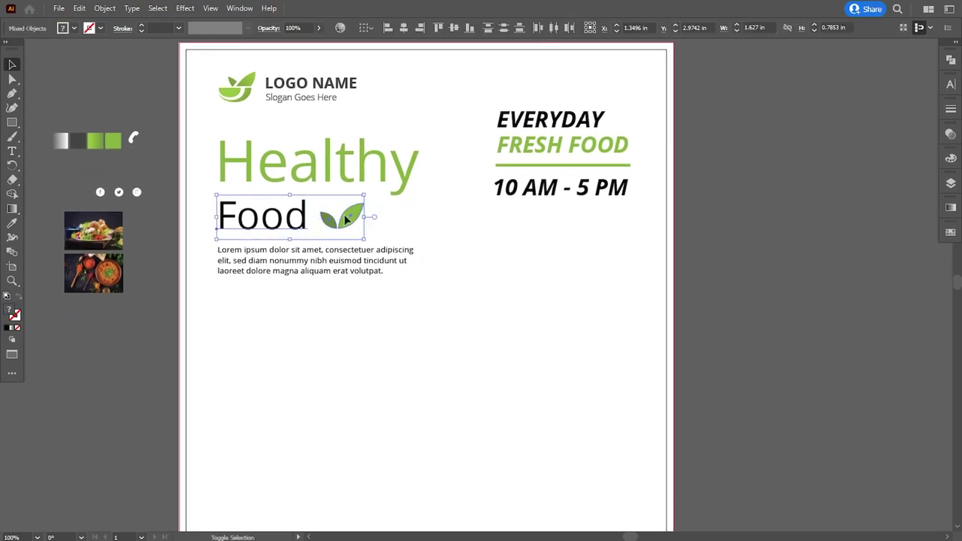
pyautogui.keyDown('shift'); pyautogui.click(360, 179); pyautogui.keyUp('shift')
pyautogui.keyDown('shift'); pyautogui.click(373, 250); pyautogui.keyUp('shift')
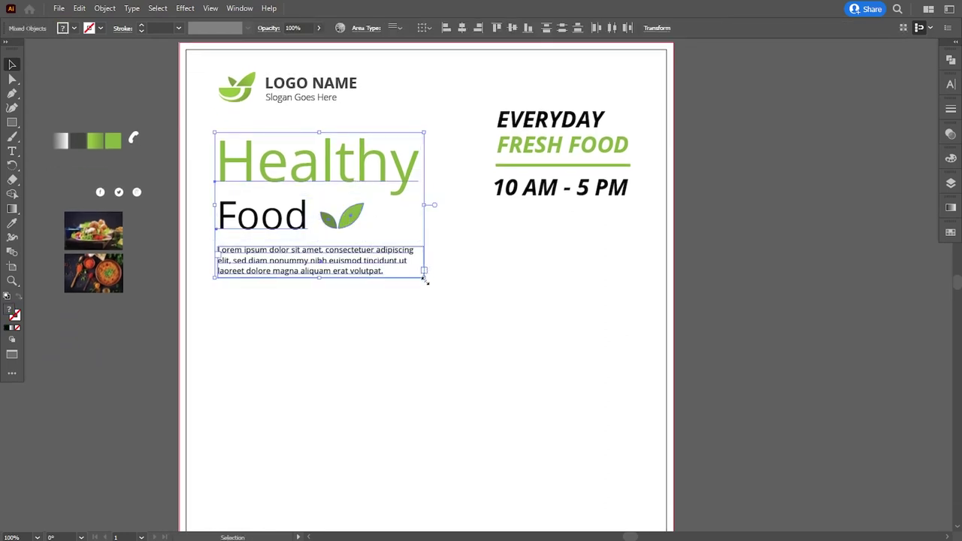
pyautogui.moveTo(426, 279); pyautogui.dragTo(435, 286)
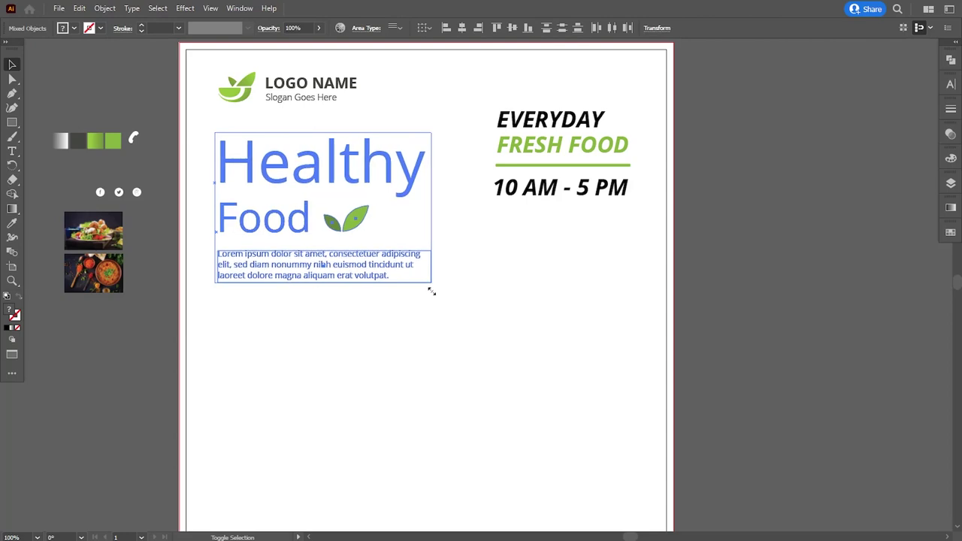
pyautogui.click(740, 284)
pyautogui.hotkey('ctrl', '-')
# Draw a closed wave shape across the poster's lower part with the Pen tool.
pyautogui.moveTo(659, 353); pyautogui.dragTo(649, 287)
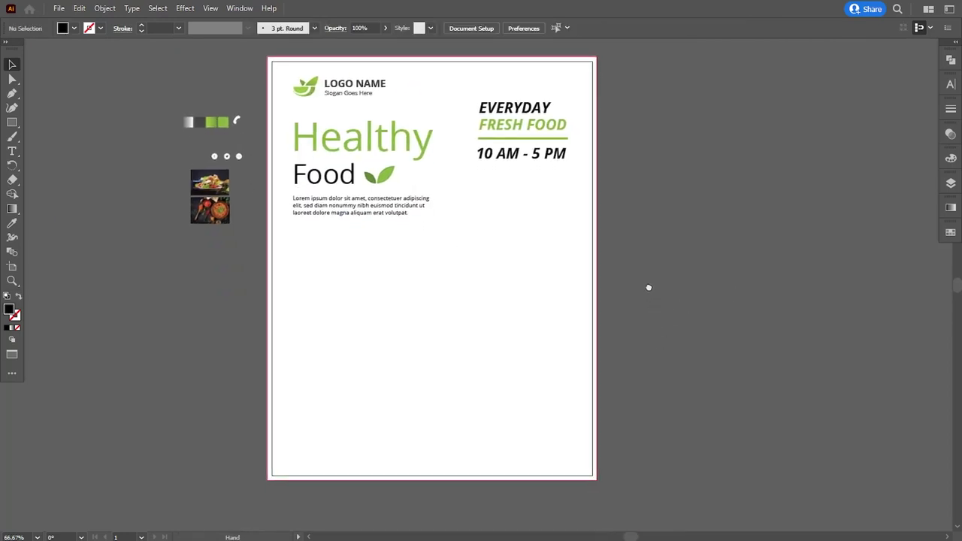
pyautogui.click(11, 94)
pyautogui.click(595, 242)
pyautogui.moveTo(476, 361)
pyautogui.mouseDown()
pyautogui.moveTo(476, 459)
pyautogui.moveTo(459, 480)
pyautogui.mouseUp()
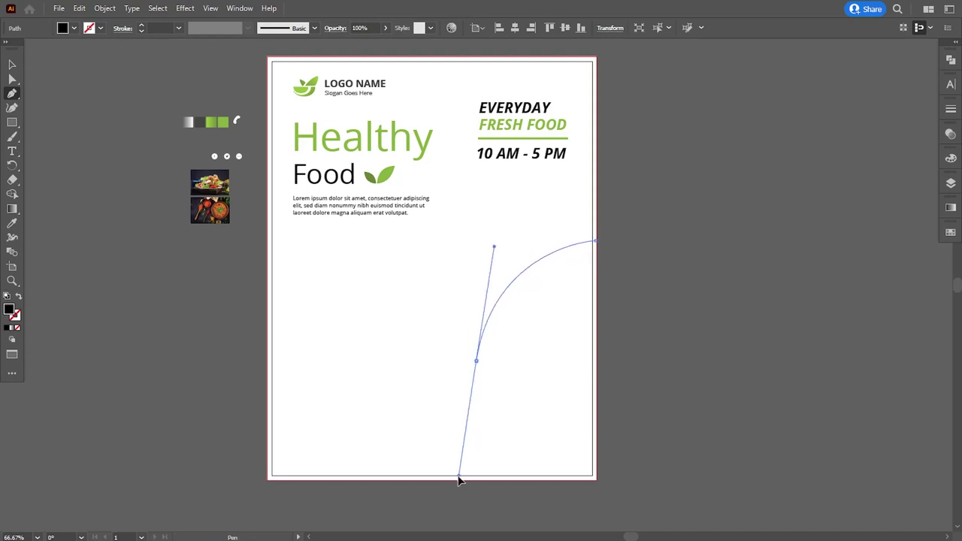
pyautogui.click(269, 416)
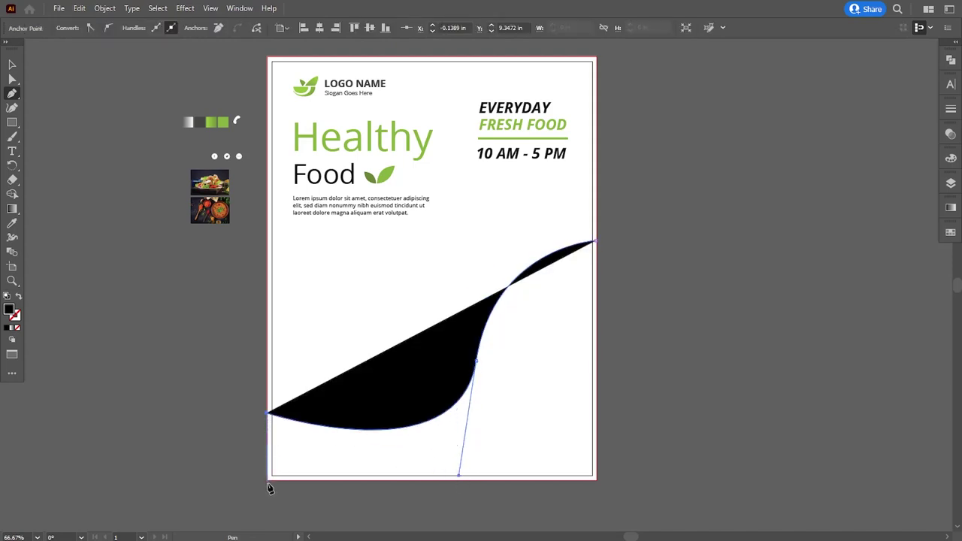
pyautogui.click(268, 480)
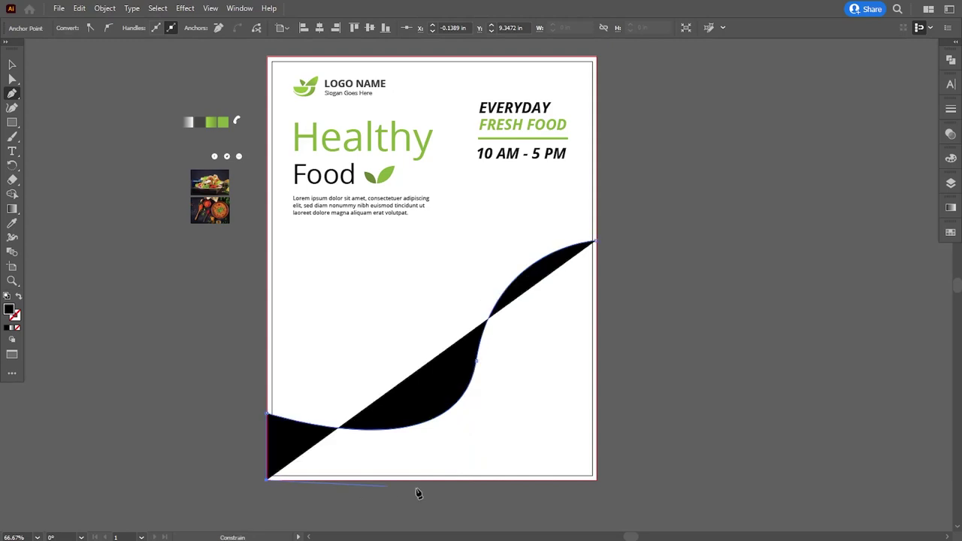
pyautogui.click(596, 480)
pyautogui.click(595, 241)
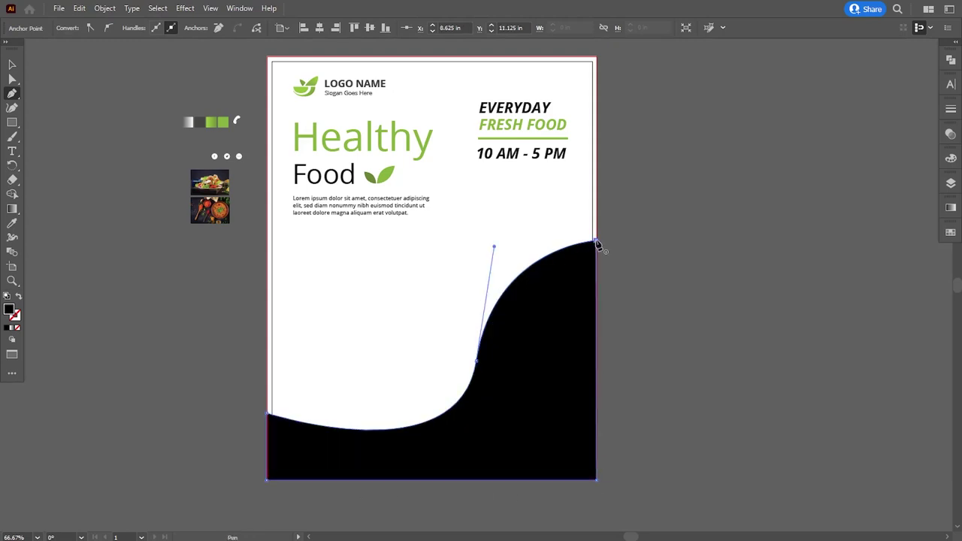
# Smooth the wave's S-curve by adjusting its middle handles and raising the left and top-right points.
pyautogui.press('a')
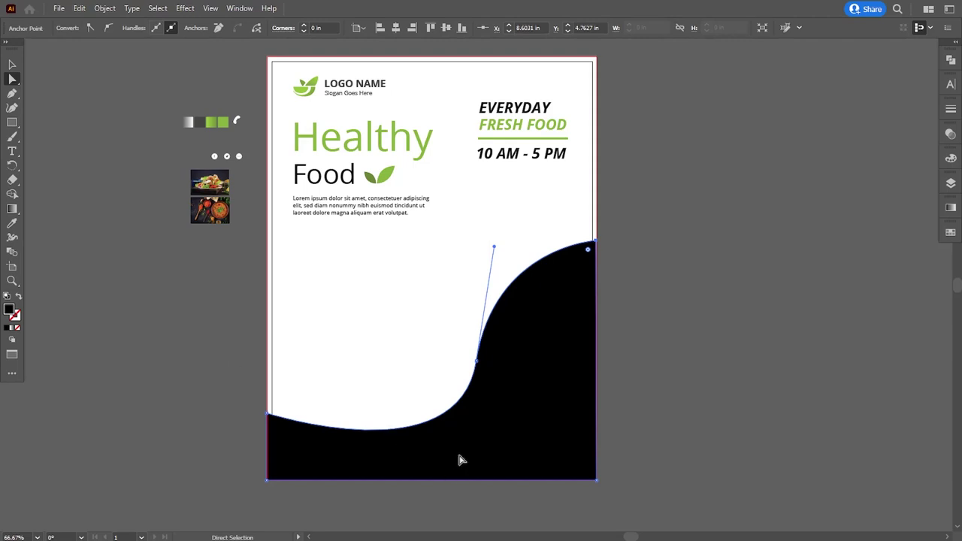
pyautogui.click(475, 360)
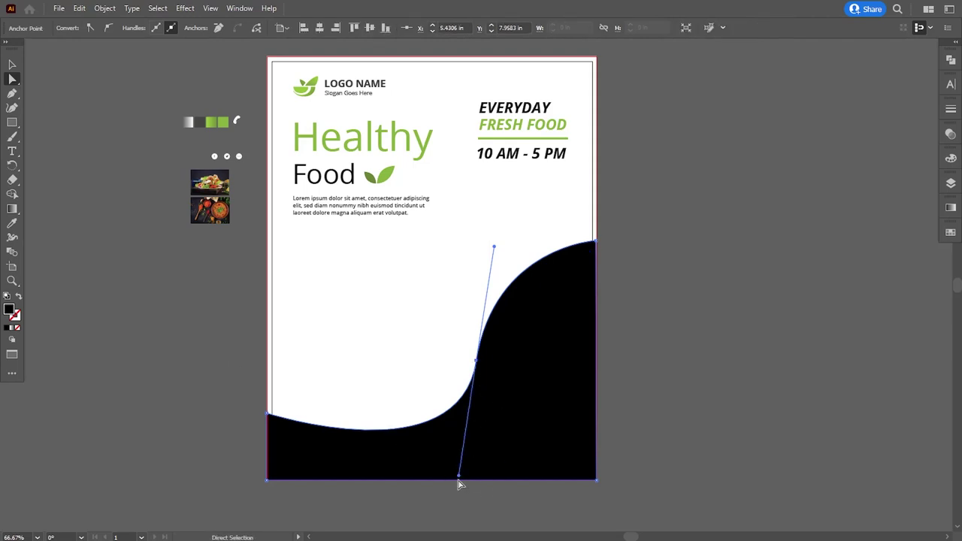
pyautogui.moveTo(458, 476); pyautogui.dragTo(433, 444)
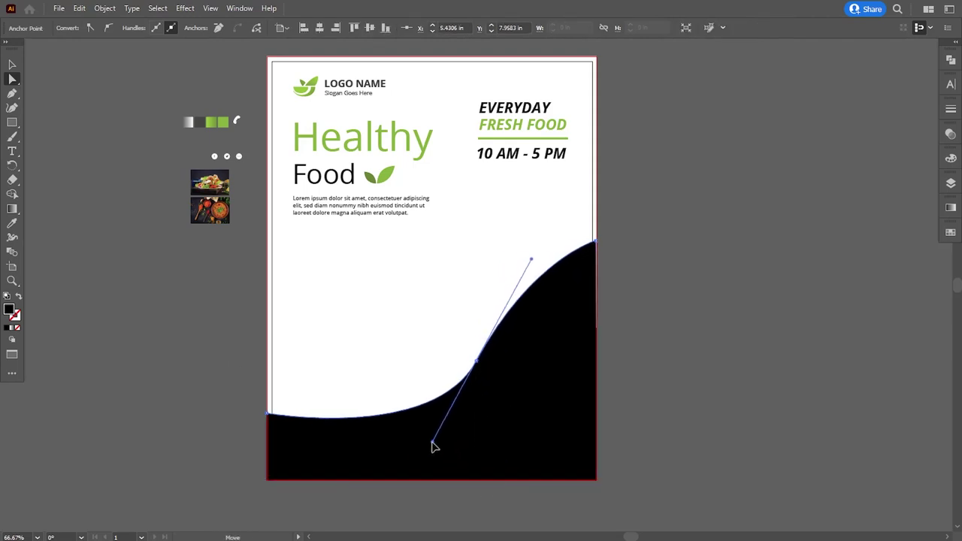
pyautogui.moveTo(433, 445); pyautogui.dragTo(440, 460)
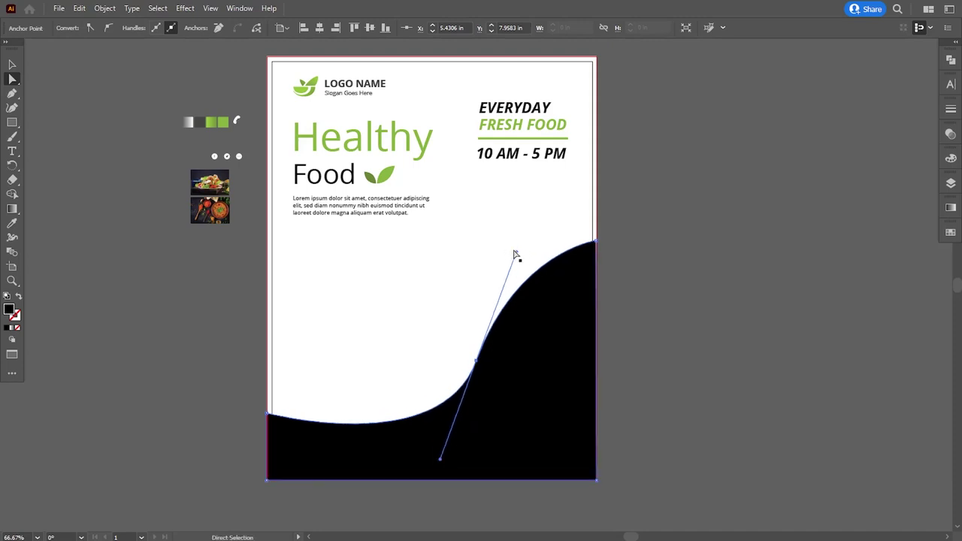
pyautogui.moveTo(516, 254); pyautogui.dragTo(519, 238)
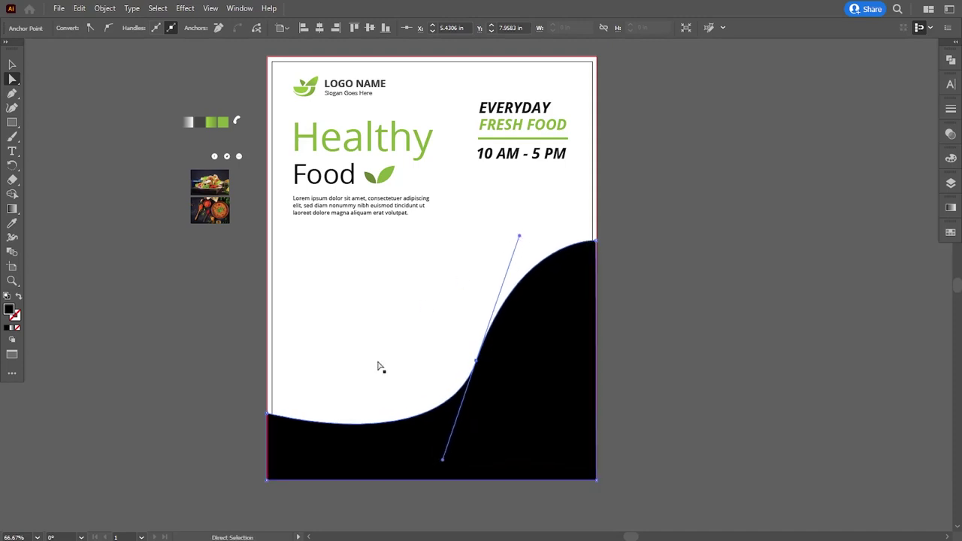
pyautogui.moveTo(267, 415); pyautogui.dragTo(266, 408)
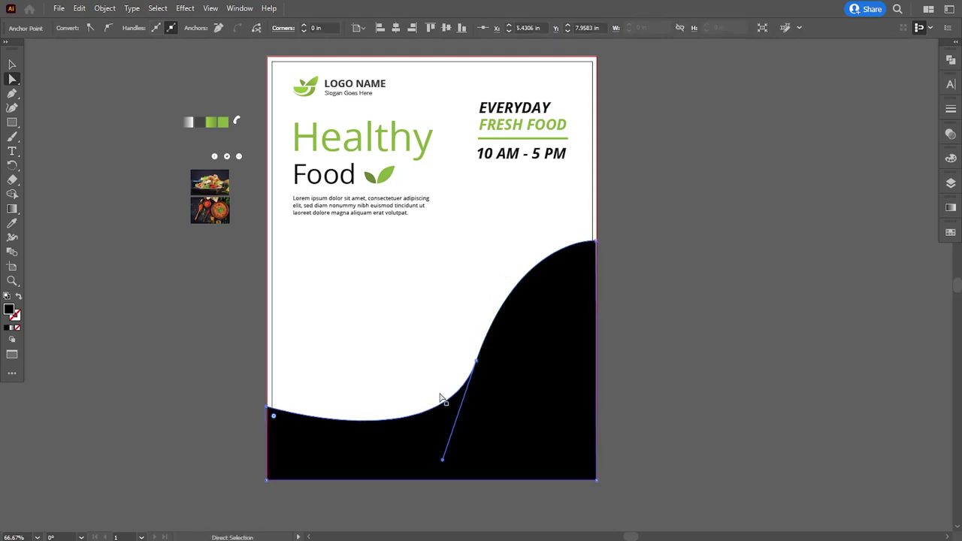
pyautogui.moveTo(442, 460); pyautogui.dragTo(444, 457)
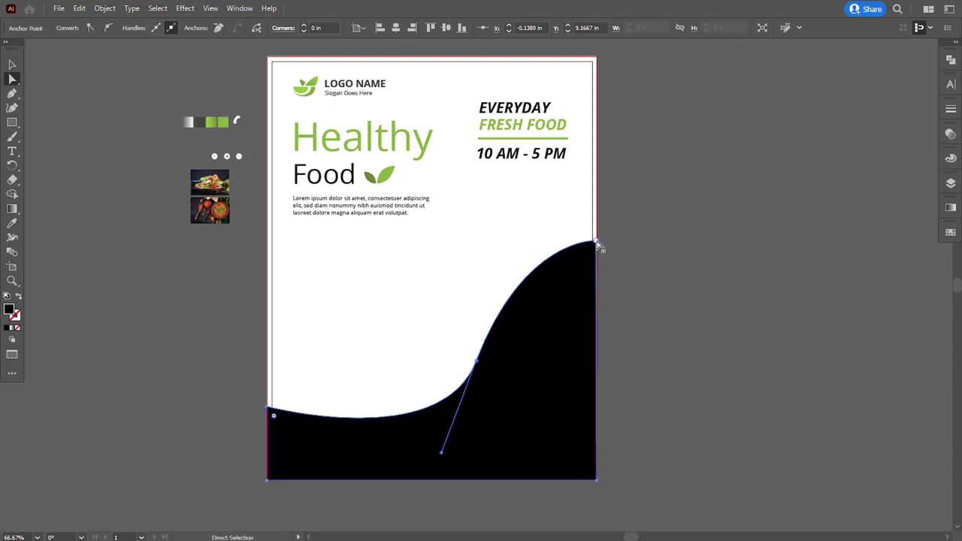
pyautogui.moveTo(599, 244); pyautogui.dragTo(599, 233)
pyautogui.click(476, 363)
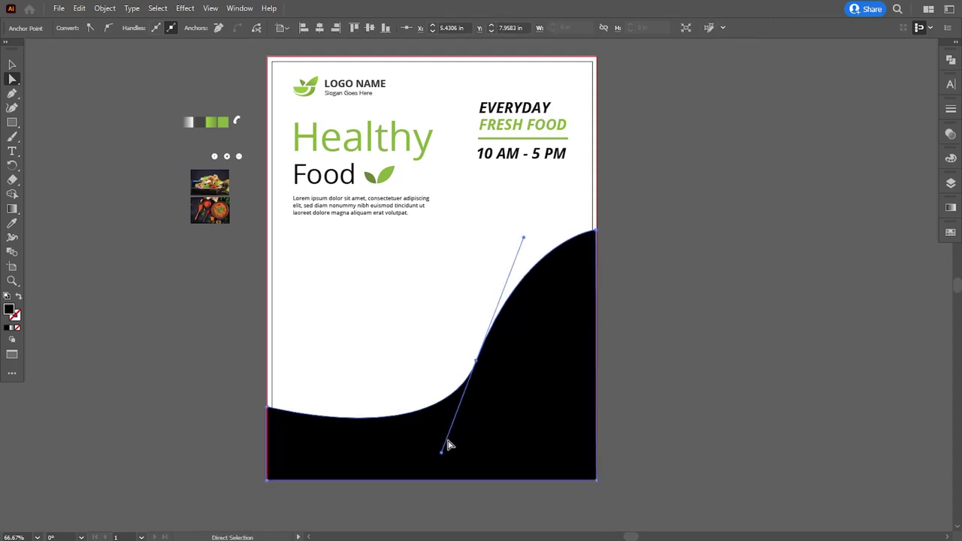
pyautogui.moveTo(443, 458); pyautogui.dragTo(438, 453)
# Align the wave's top-right corner point with the artboard edge.
pyautogui.click(654, 397)
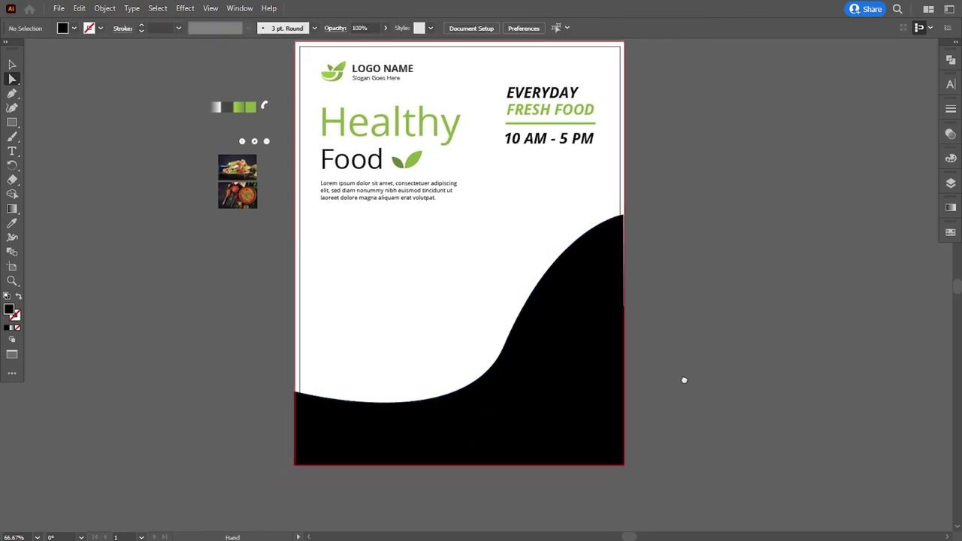
pyautogui.scroll(3, 706, 327)
pyautogui.scroll(3, 717, 247)
pyautogui.click(413, 444)
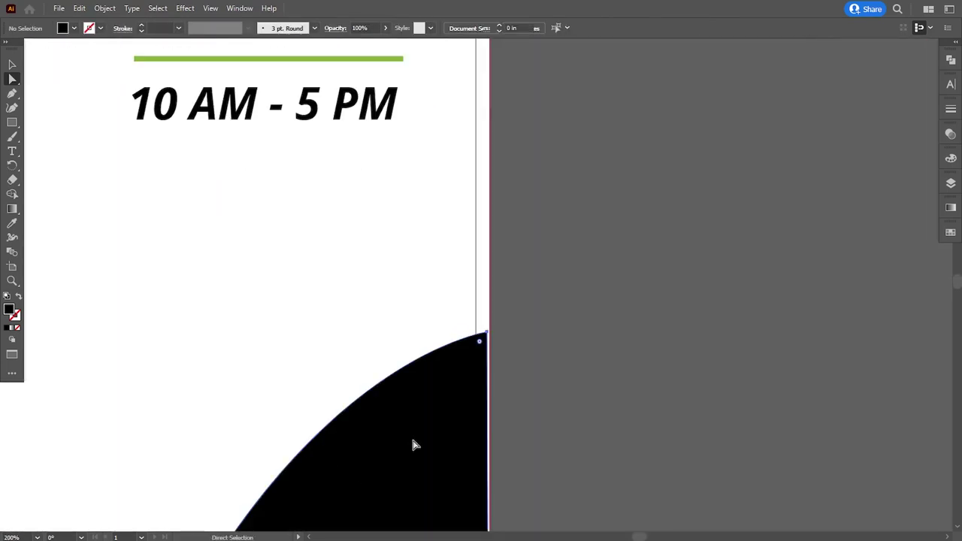
pyautogui.scroll(2, 413, 444)
pyautogui.scroll(5, 507, 380)
pyautogui.hscroll(5, 507, 380)
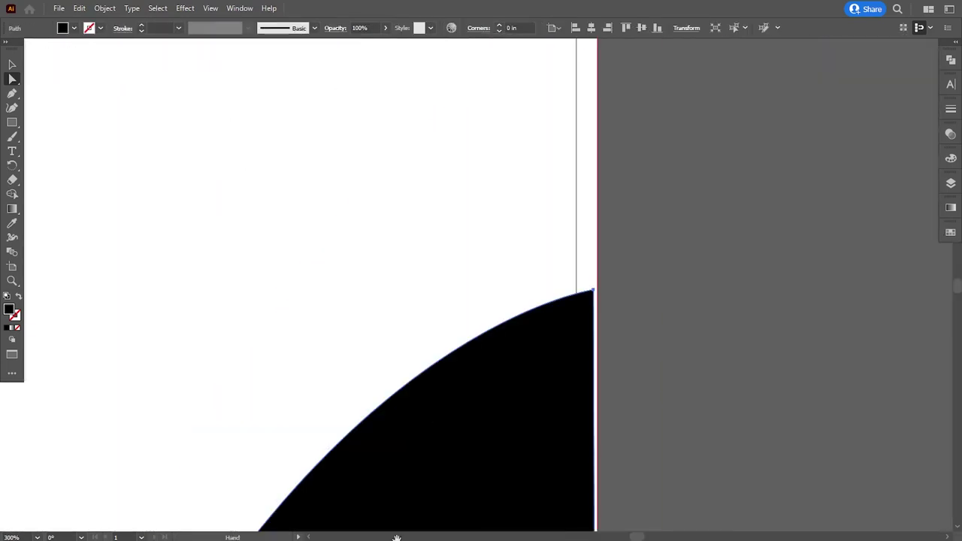
pyautogui.click(593, 298)
pyautogui.moveTo(594, 298); pyautogui.dragTo(592, 293)
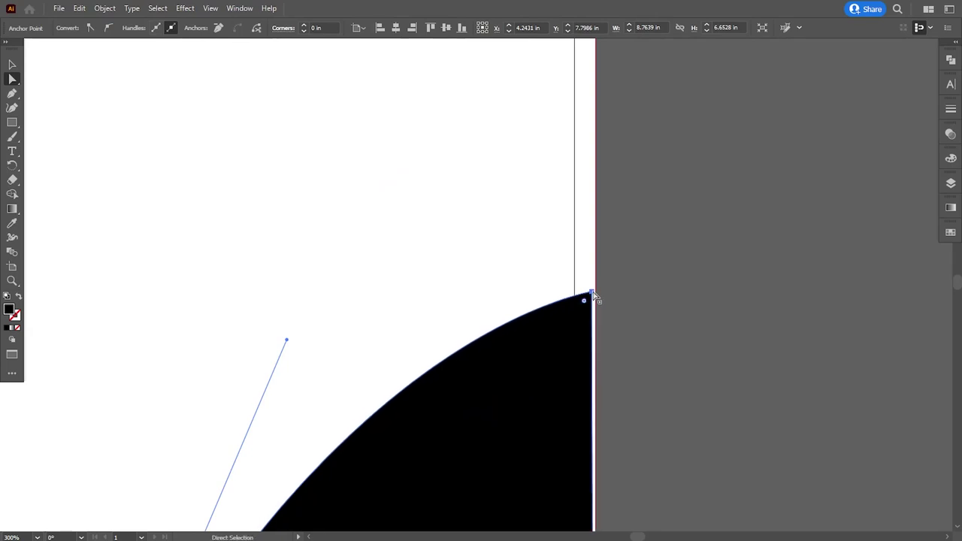
pyautogui.click(642, 325)
# Fill the wave with the green gradient swatch using the Eyedropper.
pyautogui.scroll(-2, 642, 326)
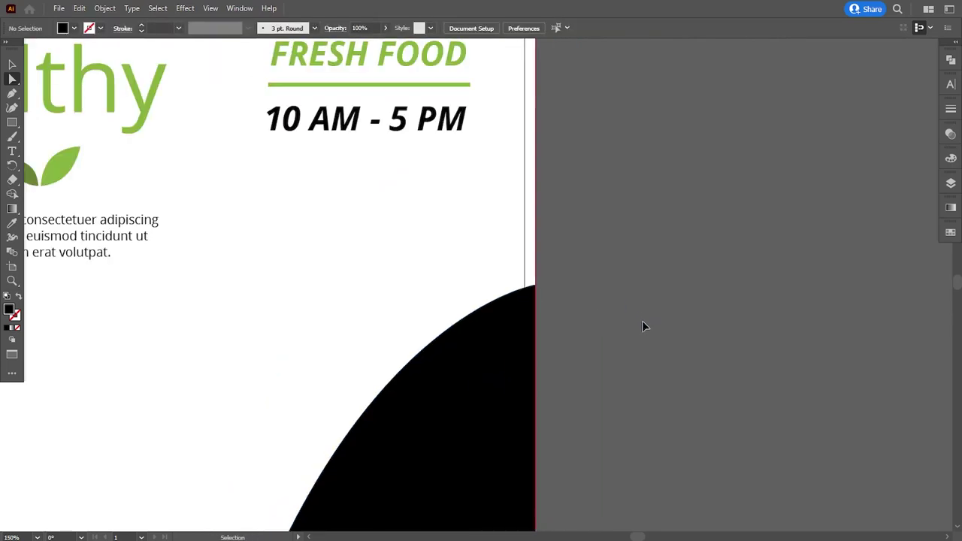
pyautogui.scroll(-3, 641, 325)
pyautogui.scroll(1, 642, 325)
pyautogui.click(507, 393)
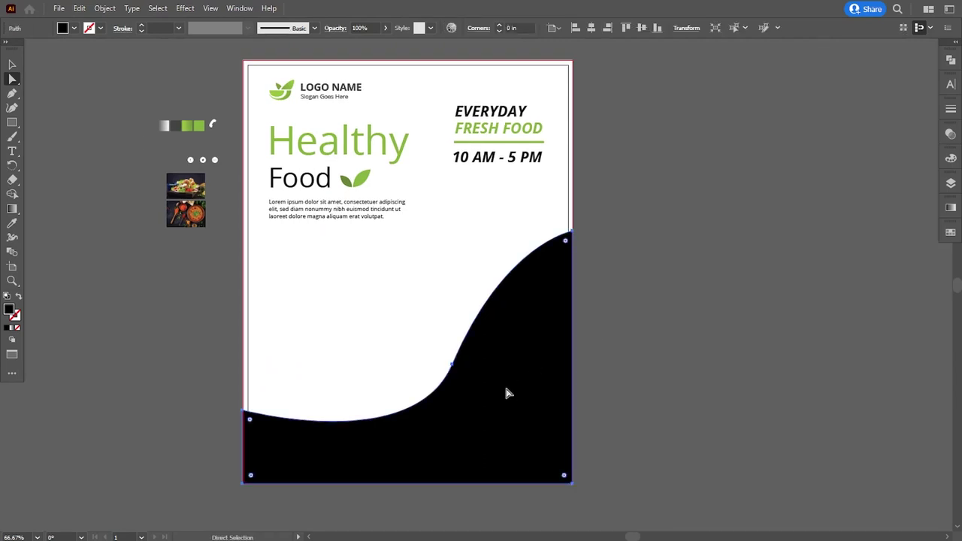
pyautogui.click(15, 224)
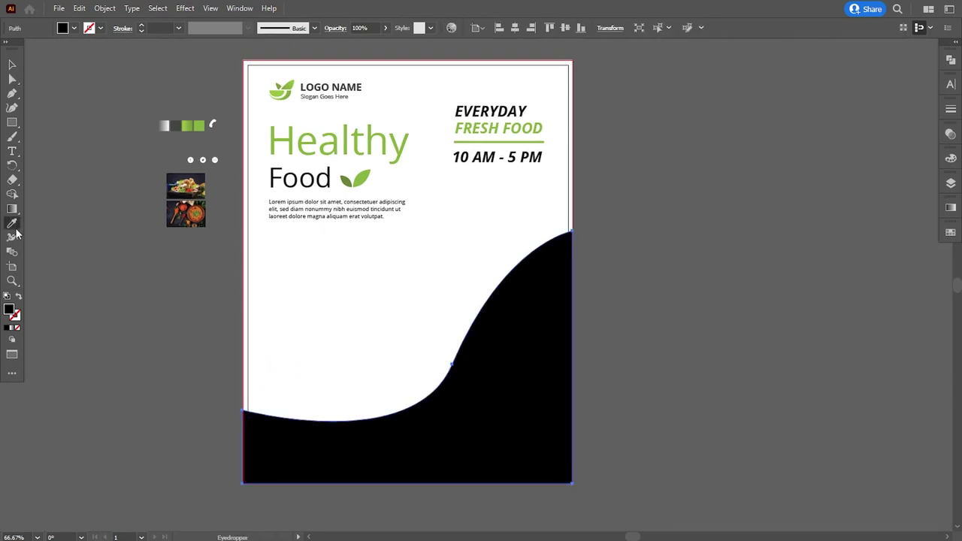
pyautogui.click(194, 125)
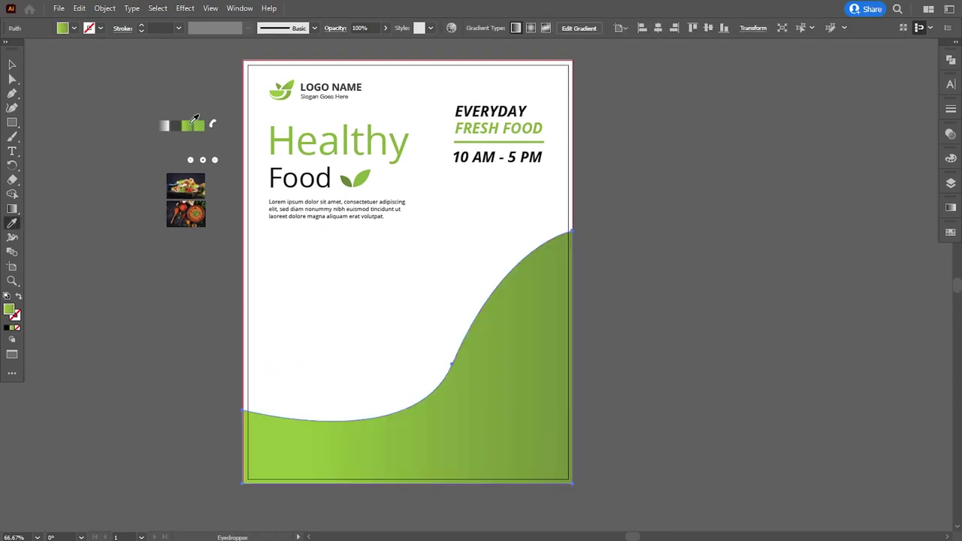
pyautogui.click(12, 65)
pyautogui.click(75, 212)
pyautogui.scroll(-1, 90, 248)
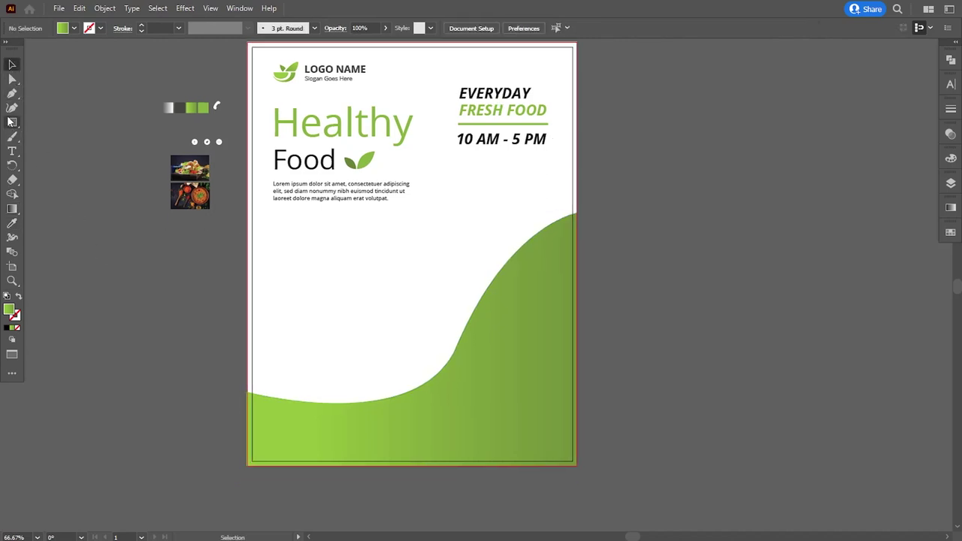
# Draw a second closed wave path from the top-right point through the bottom corners.
pyautogui.click(12, 94)
pyautogui.moveTo(279, 290); pyautogui.dragTo(282, 270)
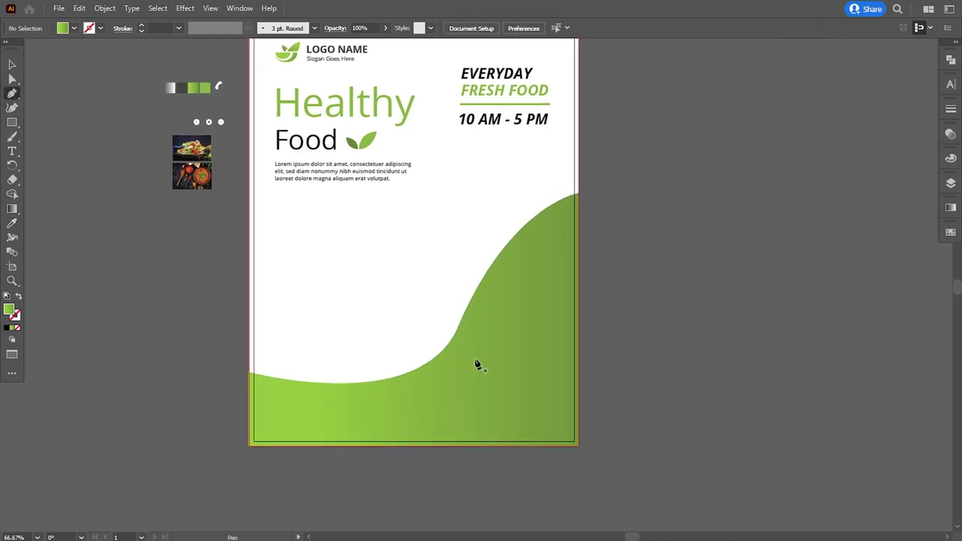
pyautogui.click(577, 194)
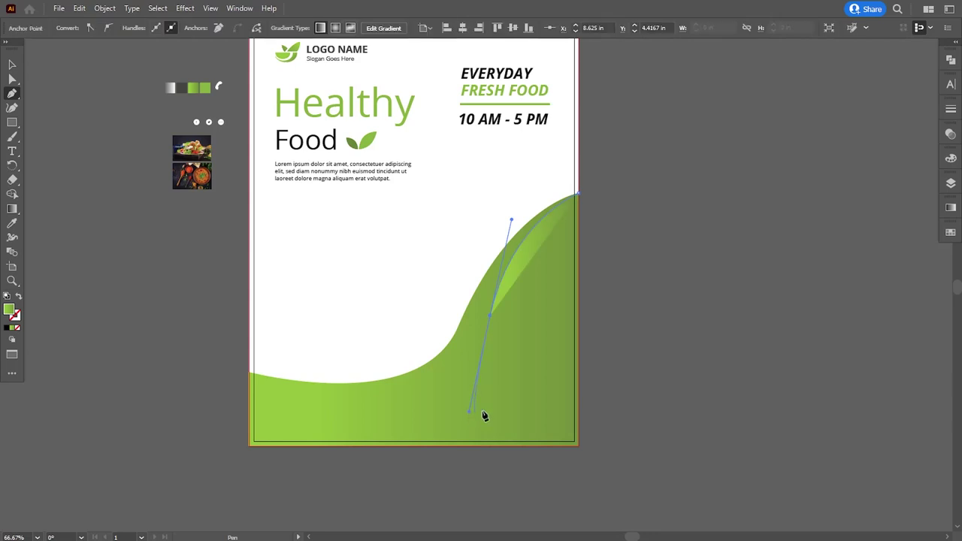
pyautogui.hotkey('ctrl', 'z')
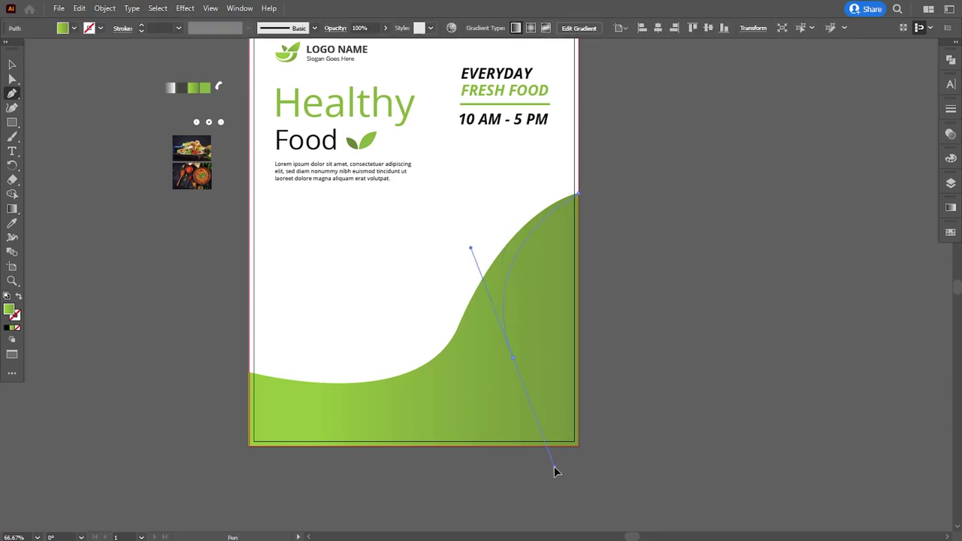
pyautogui.moveTo(554, 475); pyautogui.dragTo(553, 471)
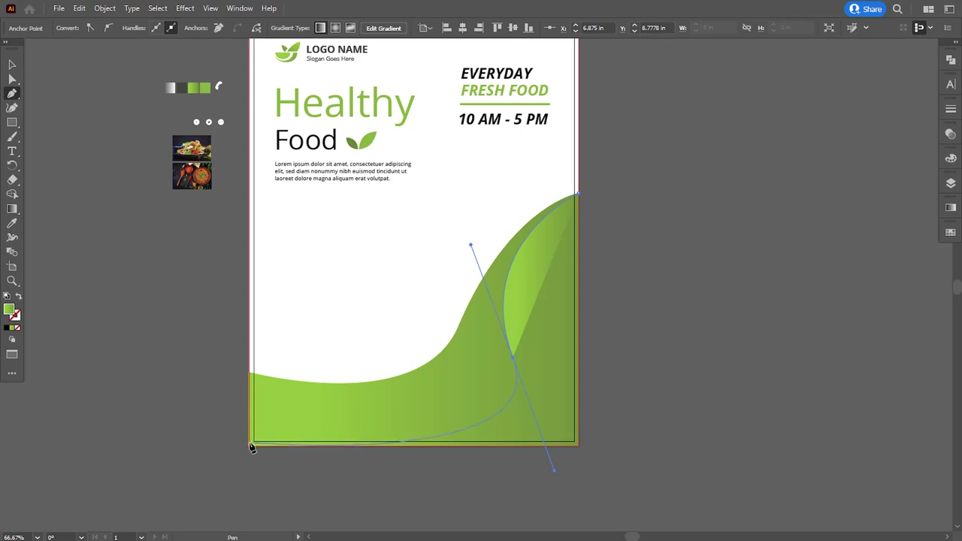
pyautogui.moveTo(248, 446)
pyautogui.mouseDown()
pyautogui.moveTo(225, 482)
pyautogui.moveTo(159, 484)
pyautogui.mouseUp()
pyautogui.scroll(-2, 226, 481)
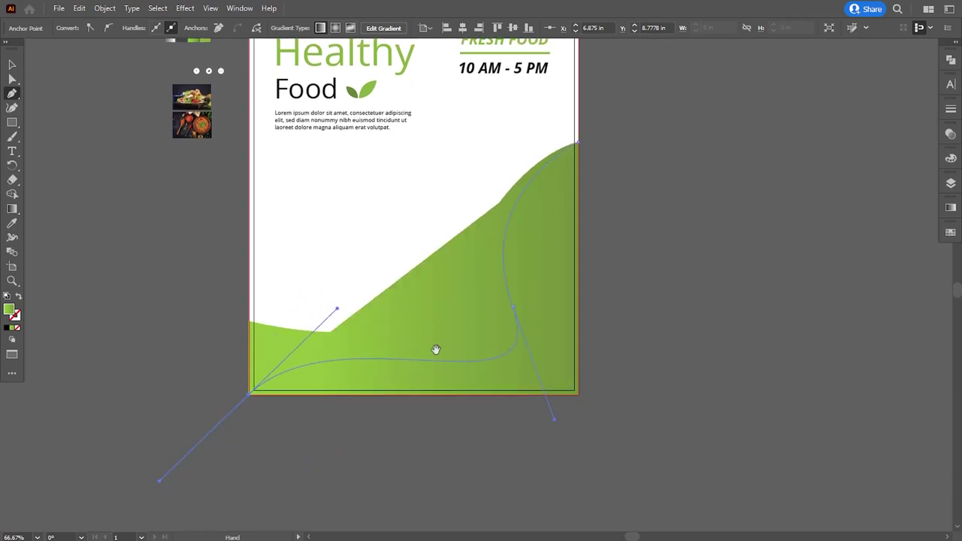
pyautogui.scroll(1, 432, 361)
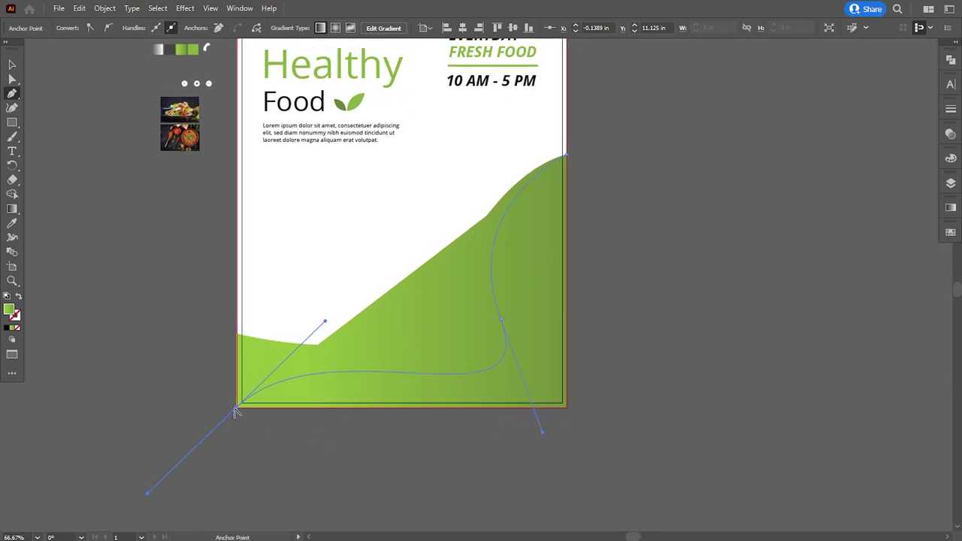
pyautogui.click(568, 412)
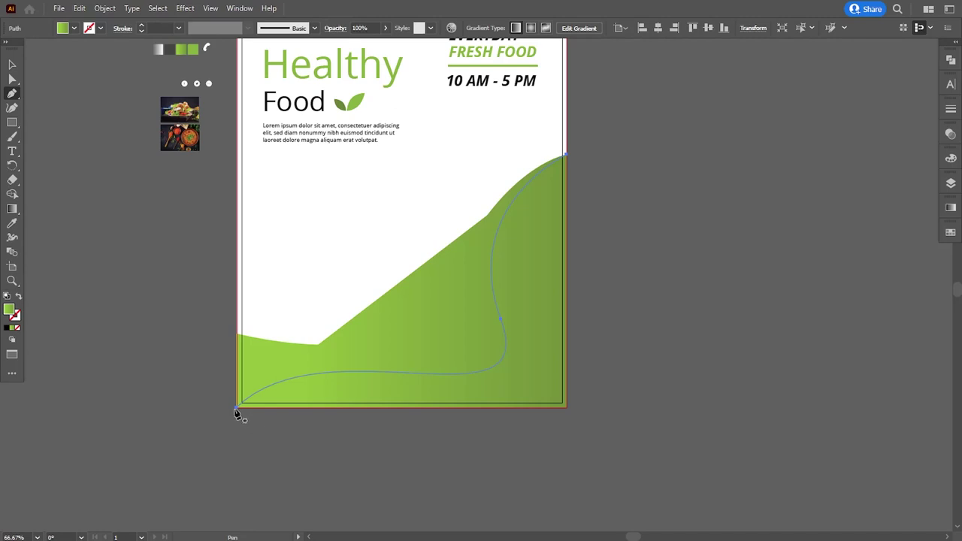
pyautogui.click(239, 411)
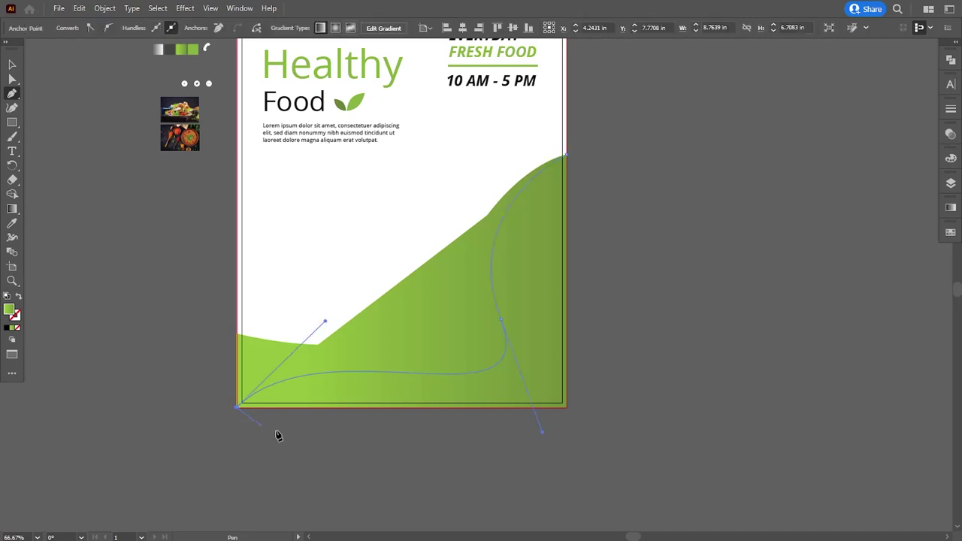
pyautogui.click(565, 410)
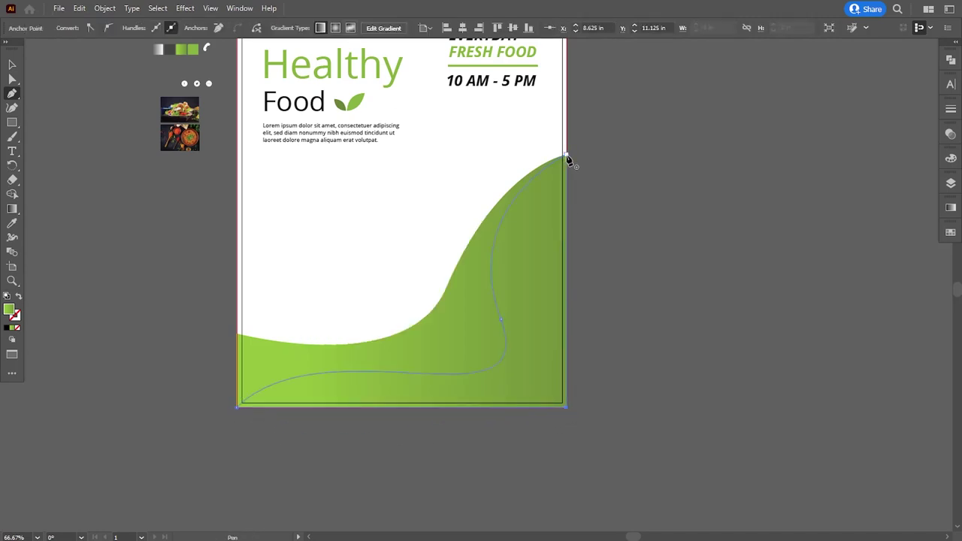
pyautogui.click(566, 157)
# Adjust the new path's middle and bottom-left handles so the curve sweeps up the right side.
pyautogui.click(10, 81)
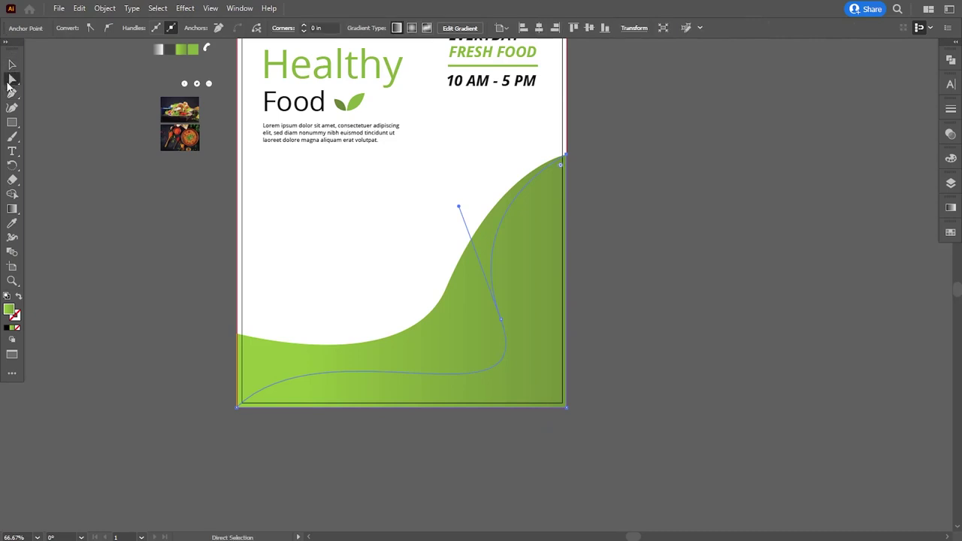
pyautogui.click(499, 317)
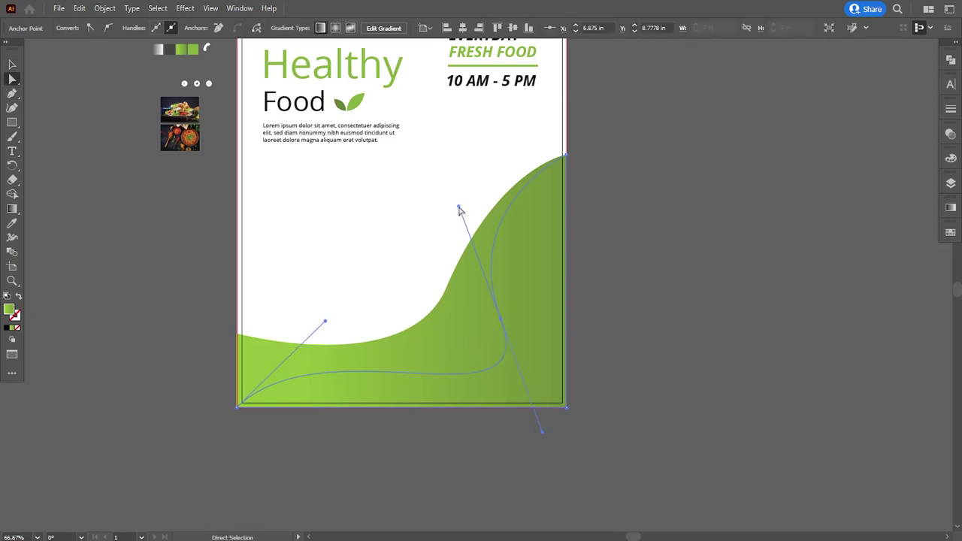
pyautogui.moveTo(458, 208)
pyautogui.mouseDown()
pyautogui.moveTo(469, 226)
pyautogui.moveTo(453, 199)
pyautogui.mouseUp()
pyautogui.click(325, 329)
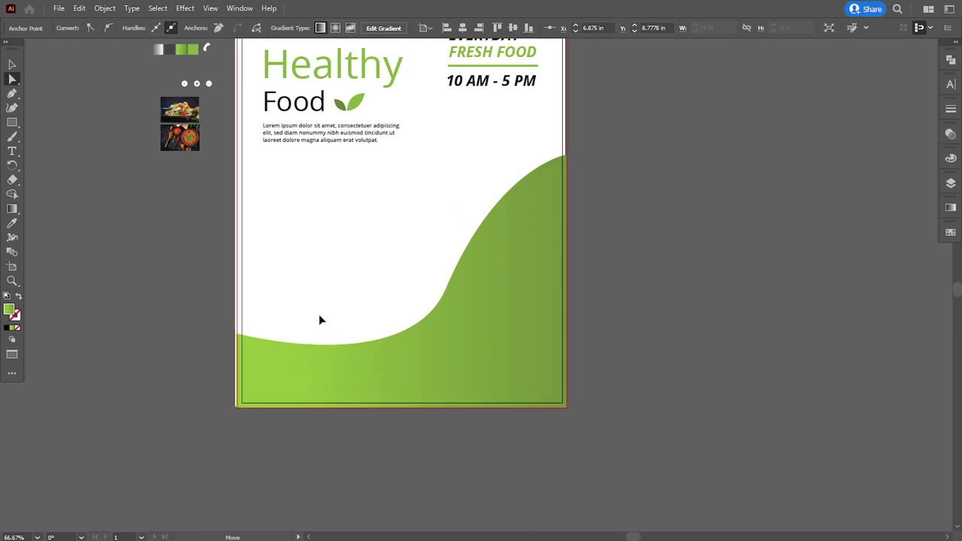
pyautogui.click(352, 343)
pyautogui.click(312, 384)
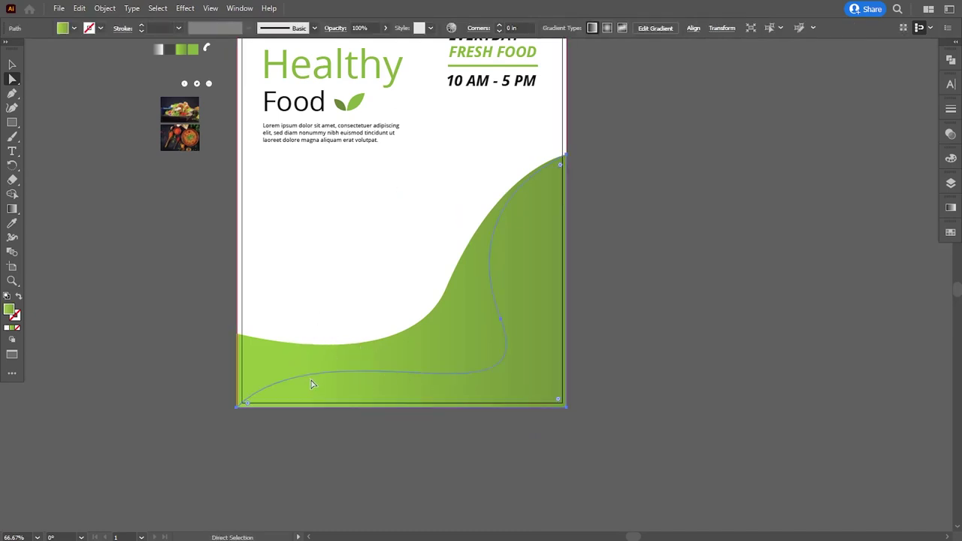
pyautogui.click(238, 408)
pyautogui.moveTo(327, 326); pyautogui.dragTo(327, 307)
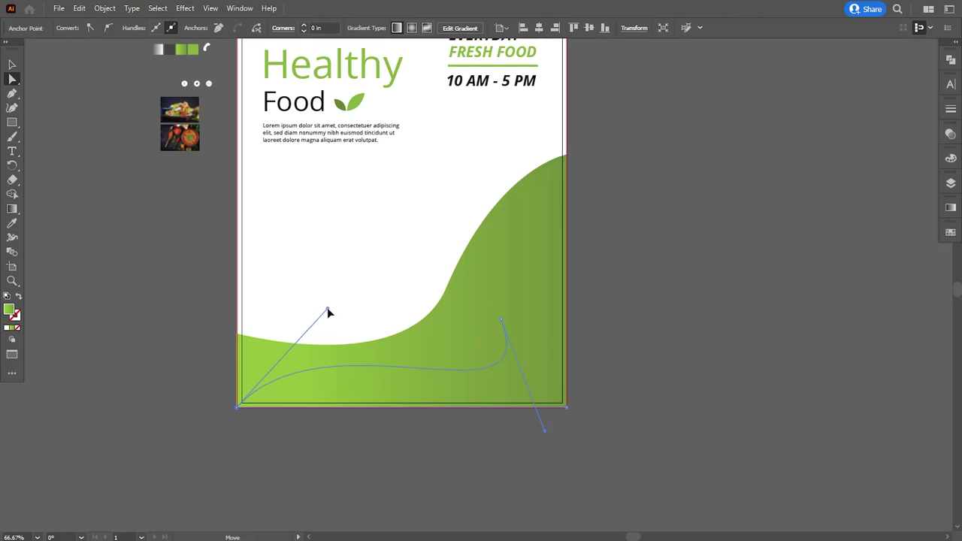
pyautogui.moveTo(274, 286); pyautogui.dragTo(285, 365)
# Apply the green gradient to the second wave and set its blend mode to Overlay.
pyautogui.press('i')
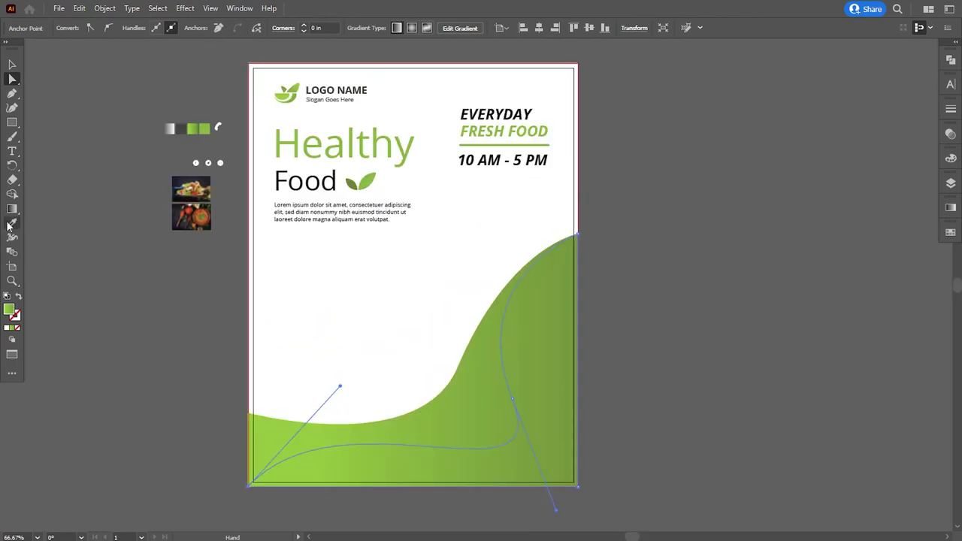
pyautogui.click(170, 130)
pyautogui.moveTo(590, 334); pyautogui.dragTo(588, 315)
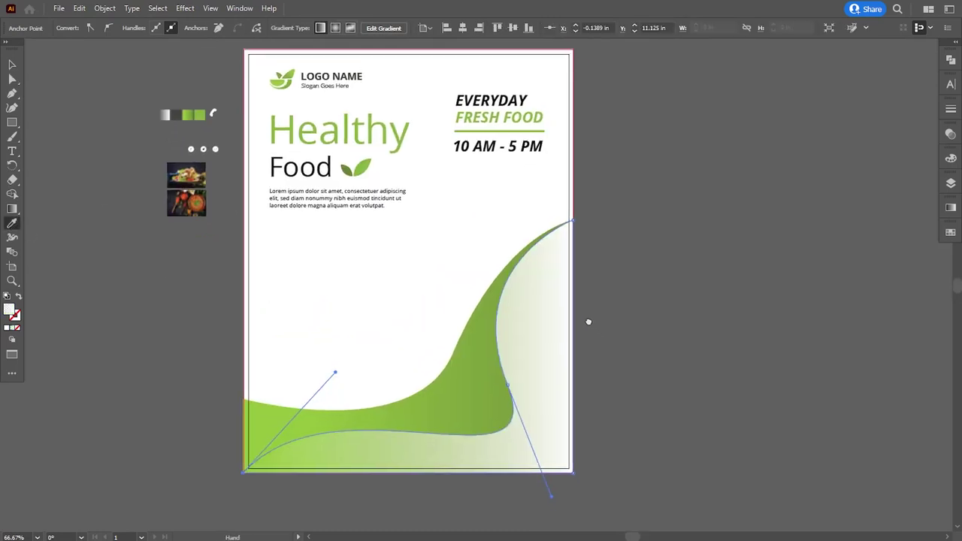
pyautogui.click(946, 140)
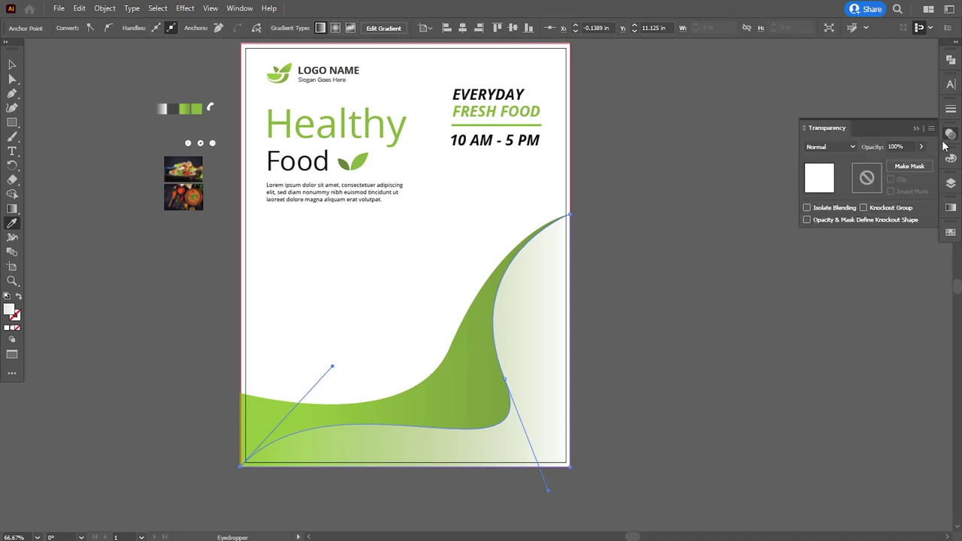
pyautogui.click(841, 148)
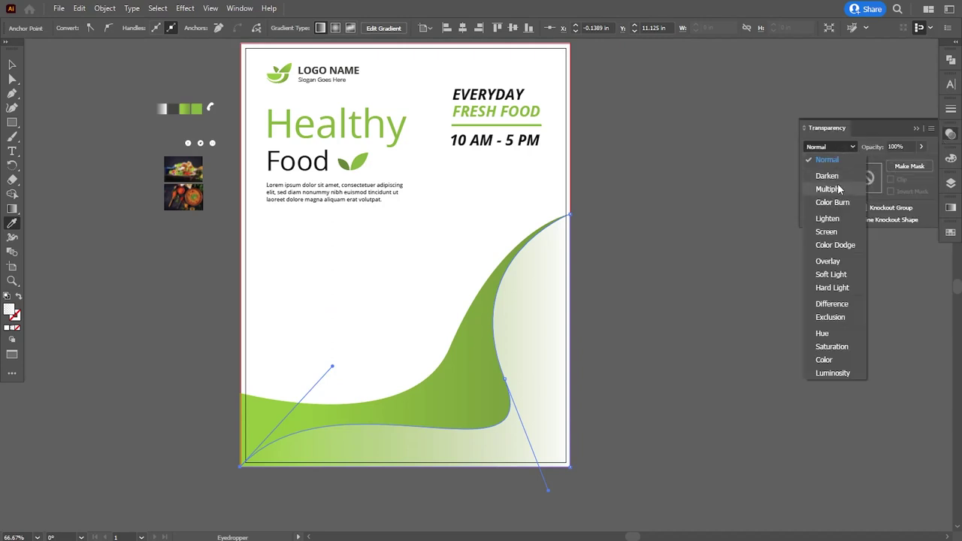
pyautogui.click(816, 262)
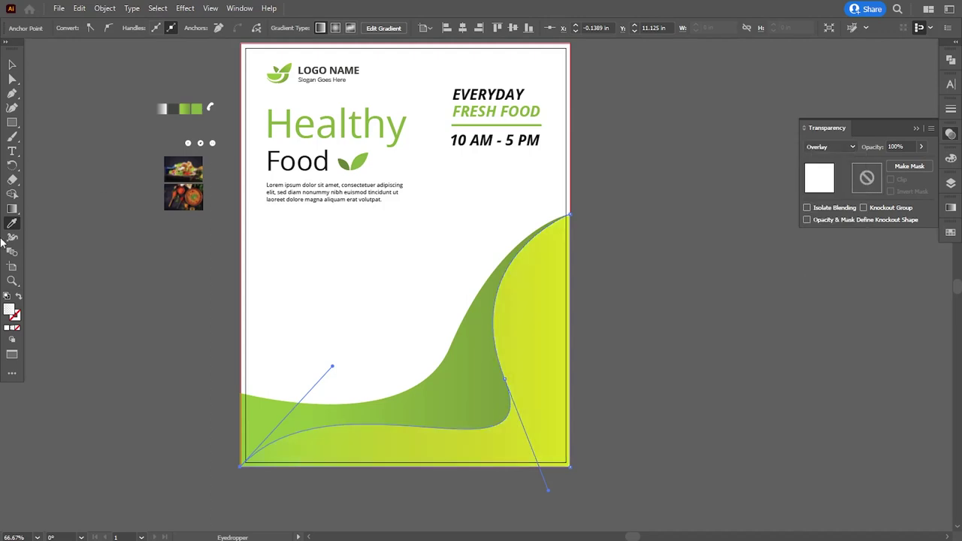
# Angle the wave's gradient diagonally, stretching it toward the bottom-left.
pyautogui.click(12, 208)
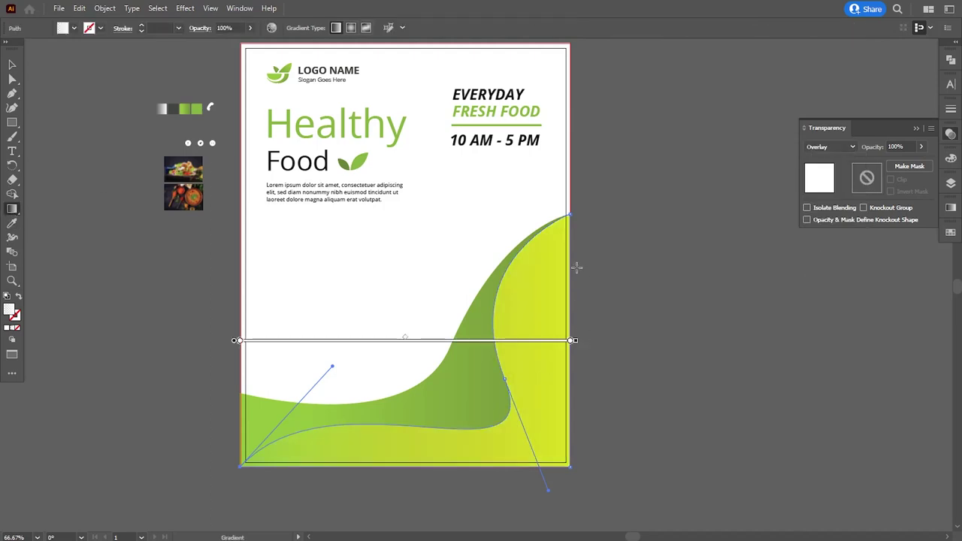
pyautogui.moveTo(571, 249)
pyautogui.mouseDown()
pyautogui.moveTo(252, 486)
pyautogui.moveTo(189, 498)
pyautogui.mouseUp()
pyautogui.moveTo(396, 465)
pyautogui.mouseDown()
pyautogui.moveTo(416, 413)
pyautogui.moveTo(337, 445)
pyautogui.moveTo(464, 368)
pyautogui.mouseUp()
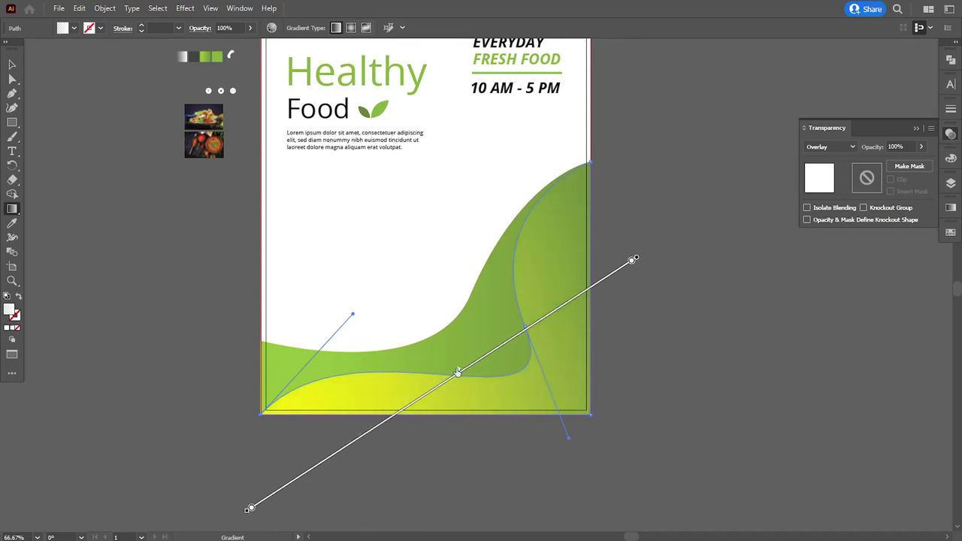
pyautogui.click(12, 64)
pyautogui.click(122, 203)
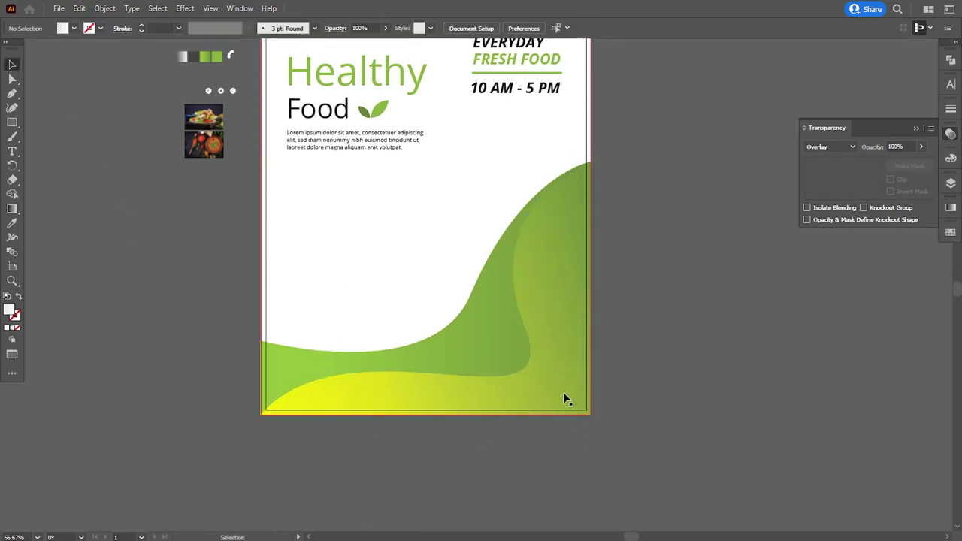
# Lower the second wave's opacity to 64%.
pyautogui.click(567, 400)
pyautogui.click(920, 146)
pyautogui.moveTo(925, 163); pyautogui.dragTo(903, 168)
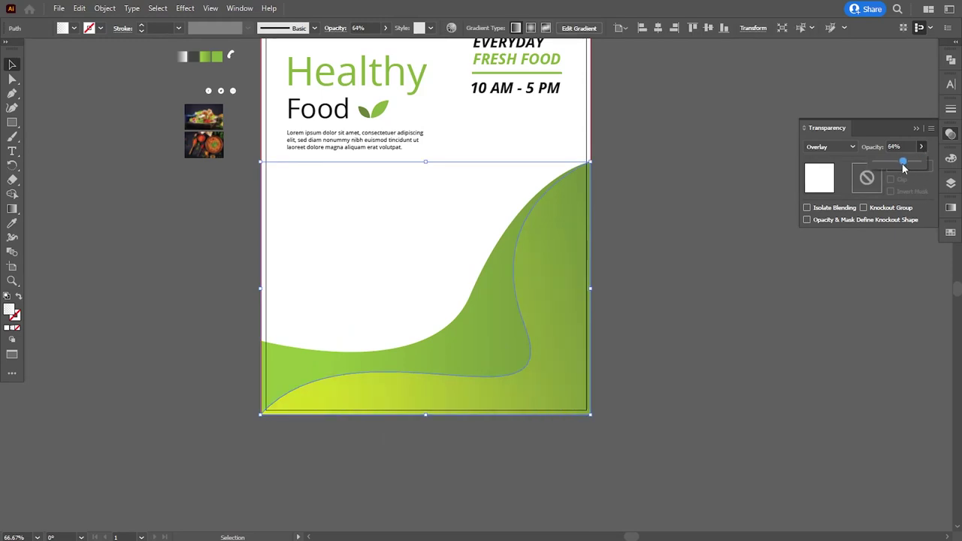
pyautogui.click(750, 282)
pyautogui.moveTo(711, 335); pyautogui.dragTo(714, 373)
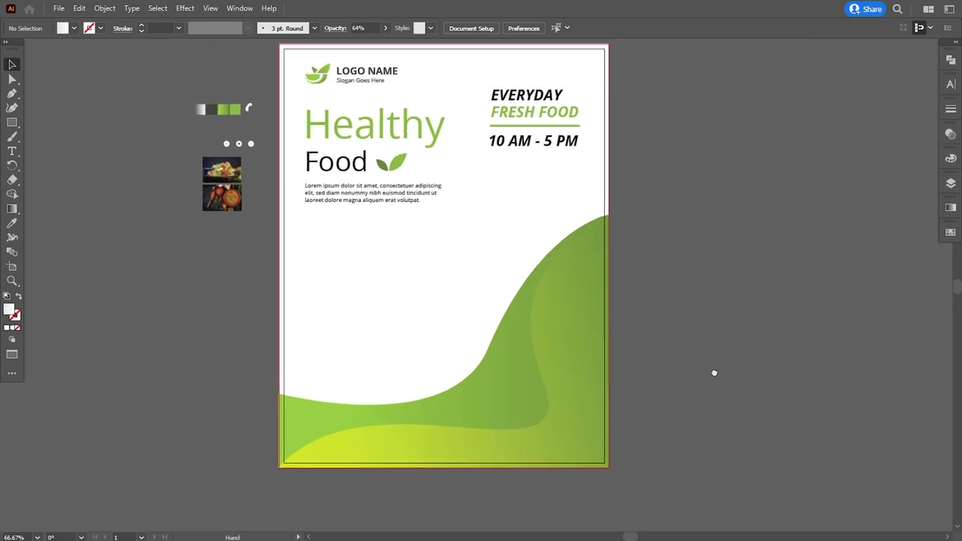
pyautogui.moveTo(708, 321); pyautogui.dragTo(705, 346)
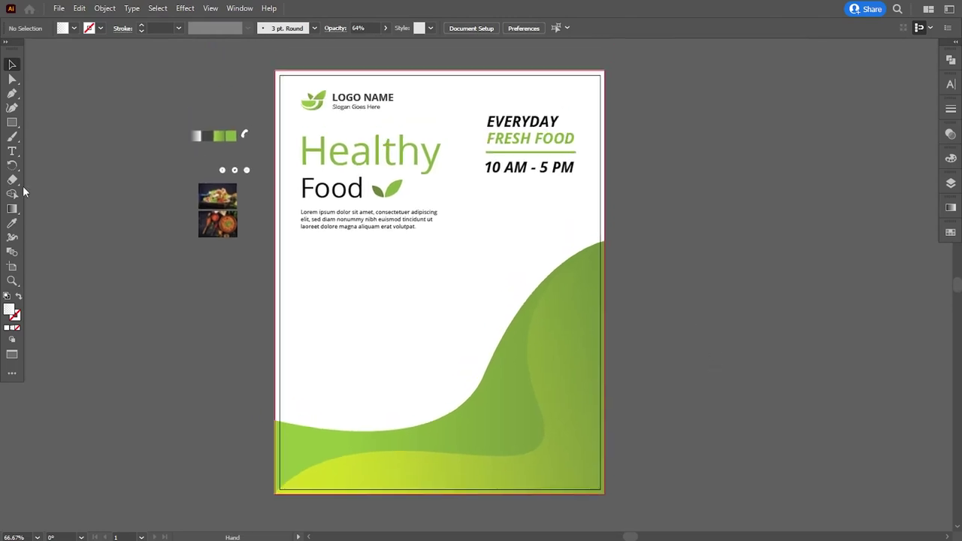
# Draw a circle and move it to overlap the poster's left edge.
pyautogui.click(12, 122)
pyautogui.click(41, 138)
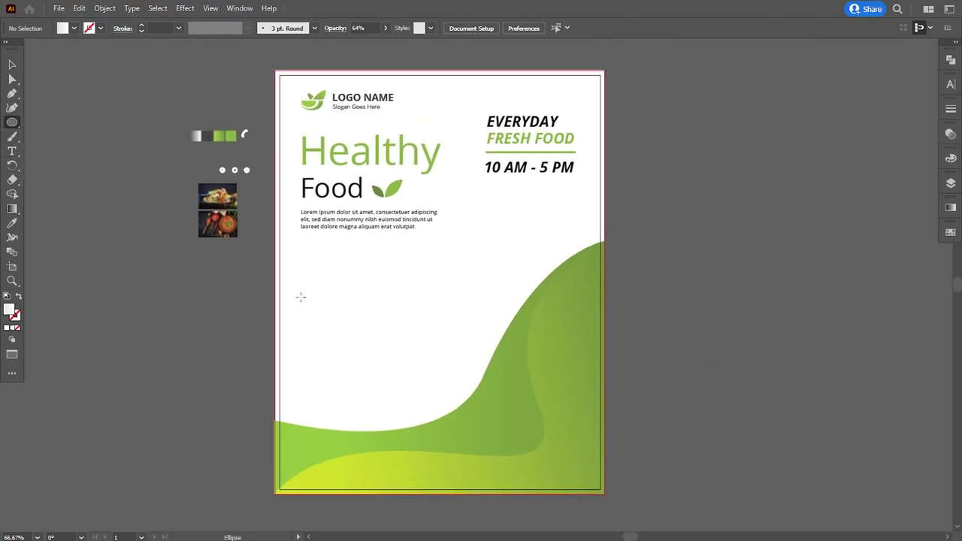
pyautogui.moveTo(289, 278); pyautogui.dragTo(464, 452)
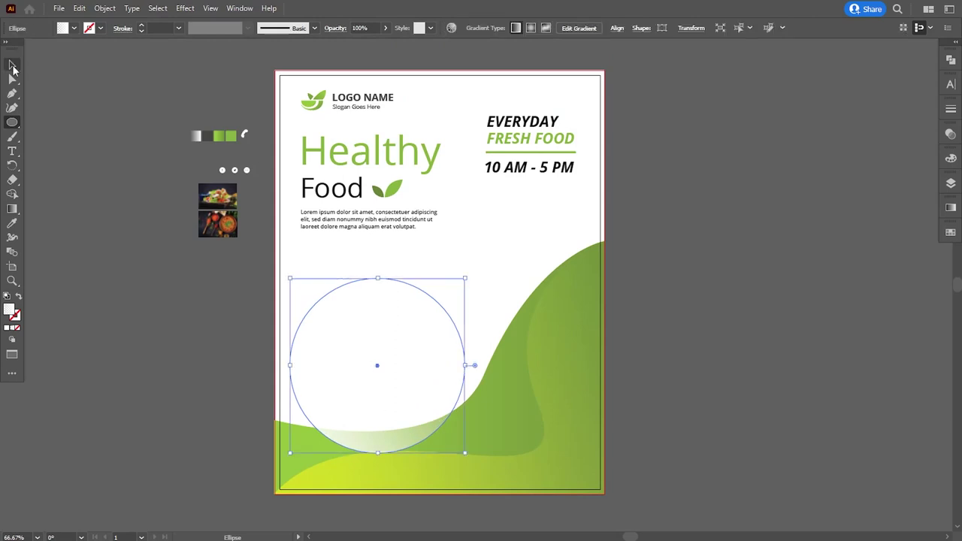
pyautogui.click(13, 68)
pyautogui.click(107, 266)
pyautogui.moveTo(311, 387); pyautogui.dragTo(258, 358)
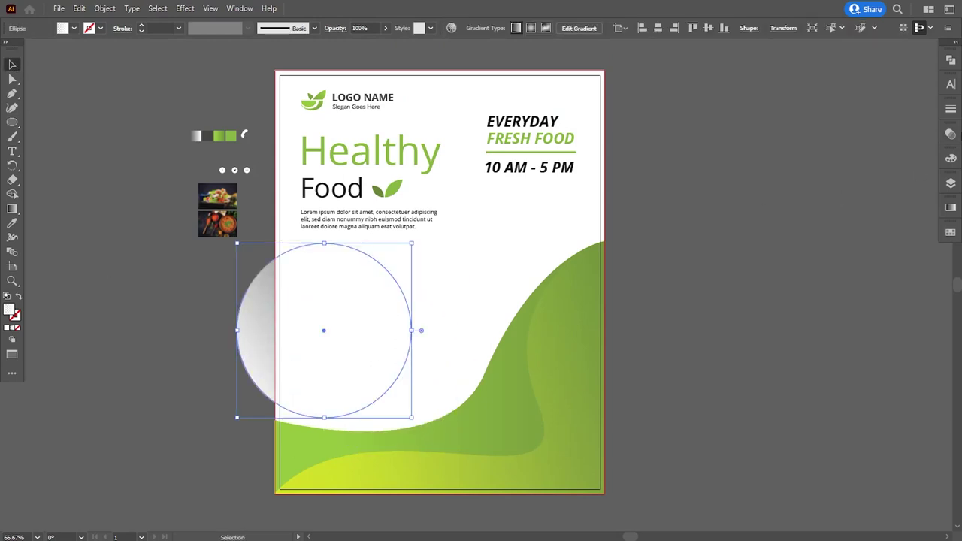
# Fill the circle with grey from the Swatches.
pyautogui.click(951, 133)
pyautogui.click(951, 230)
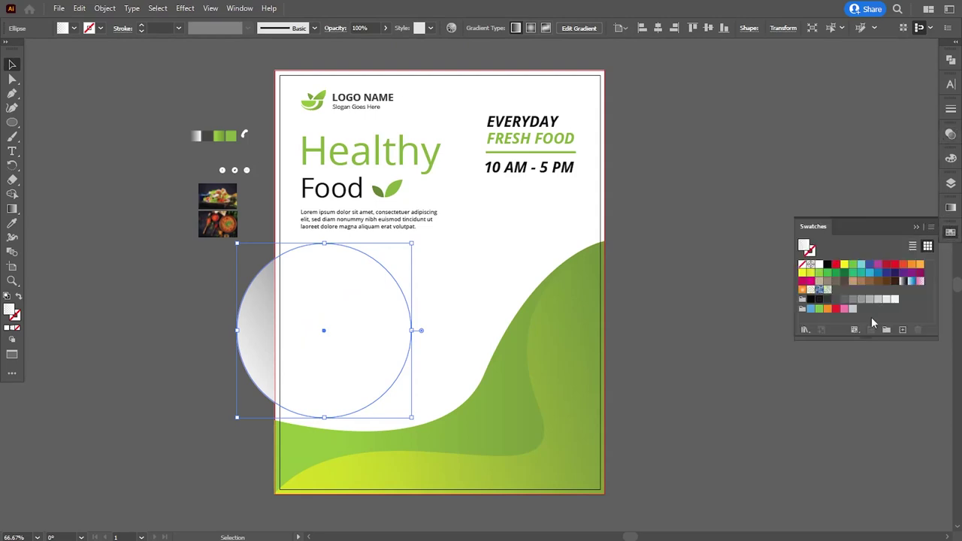
pyautogui.click(857, 304)
pyautogui.click(916, 226)
pyautogui.click(755, 332)
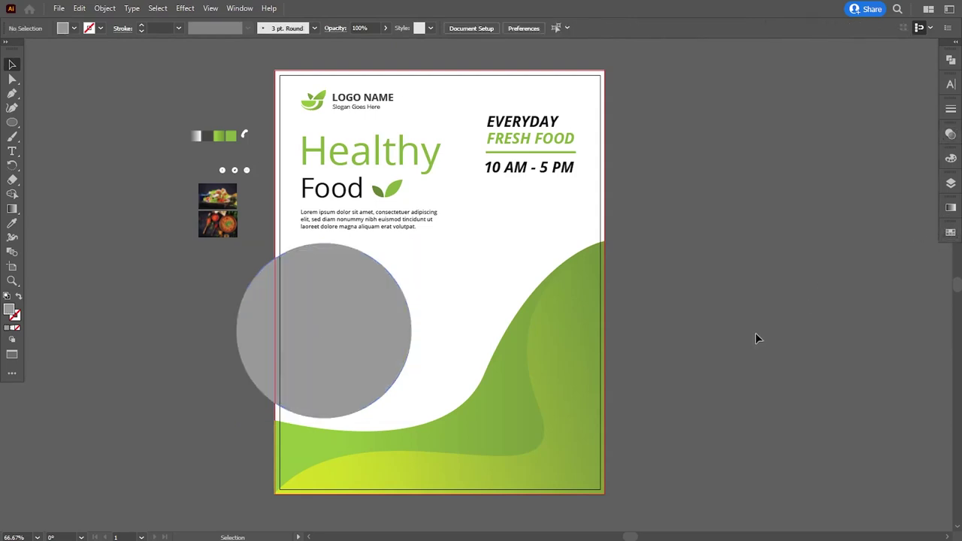
# Nudge the grey circle up and shrink it slightly.
pyautogui.moveTo(522, 323); pyautogui.dragTo(529, 288)
pyautogui.moveTo(311, 287); pyautogui.dragTo(316, 291)
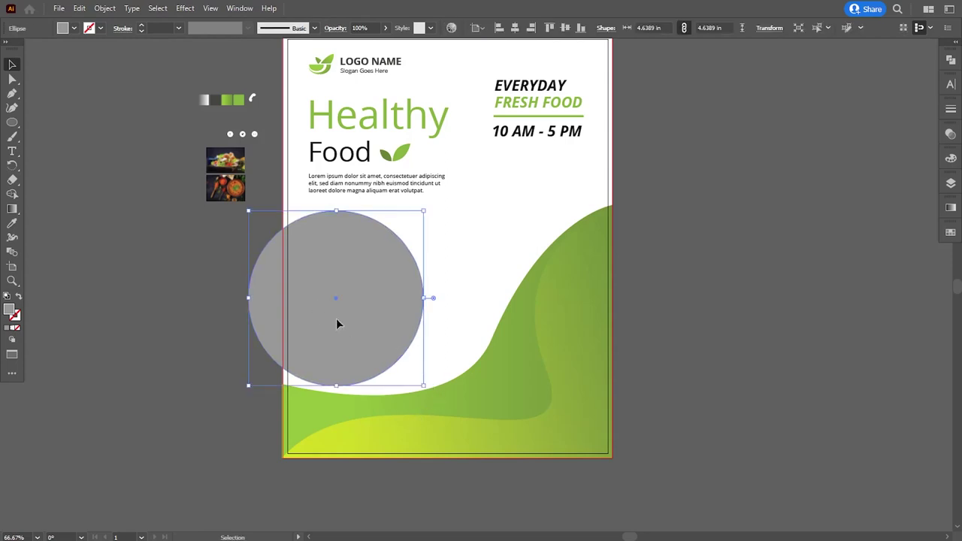
pyautogui.moveTo(337, 324); pyautogui.dragTo(336, 318)
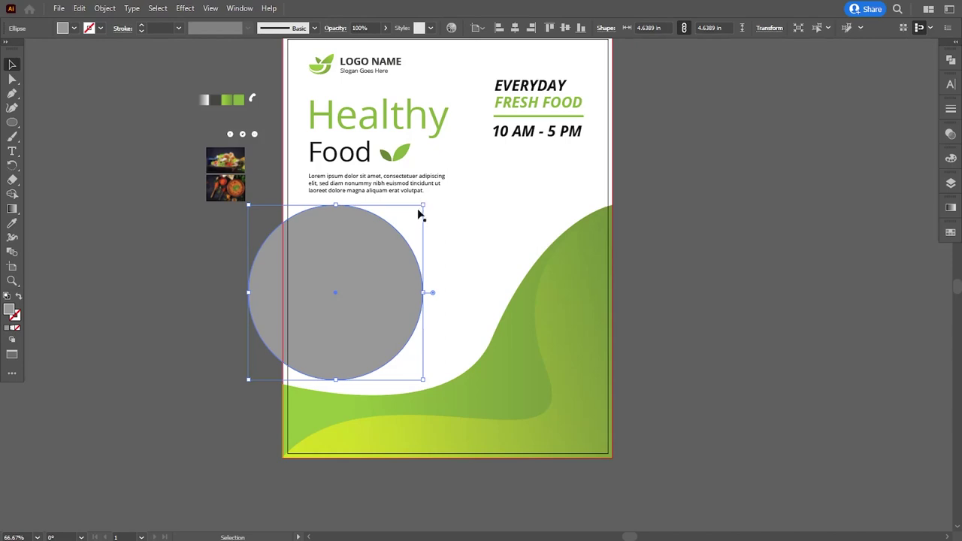
pyautogui.moveTo(422, 205); pyautogui.dragTo(419, 210)
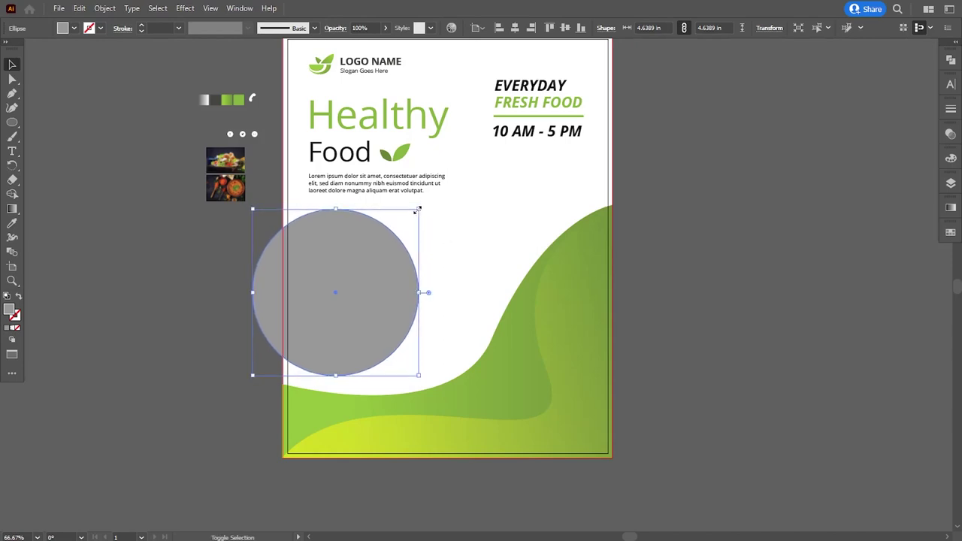
# Paste a slightly smaller copy of the grey circle in front and nudge both circles into place.
pyautogui.click(79, 9)
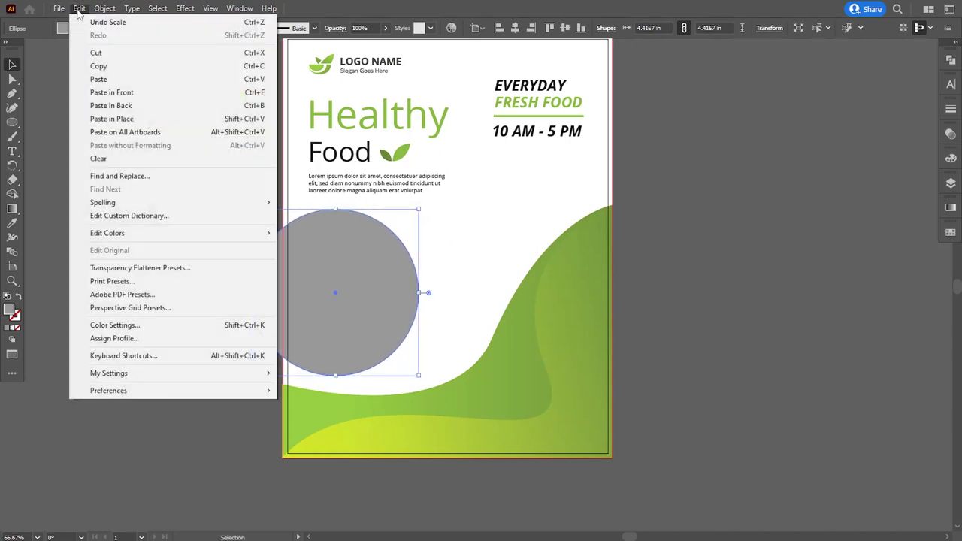
pyautogui.click(98, 66)
pyautogui.click(79, 8)
pyautogui.click(121, 94)
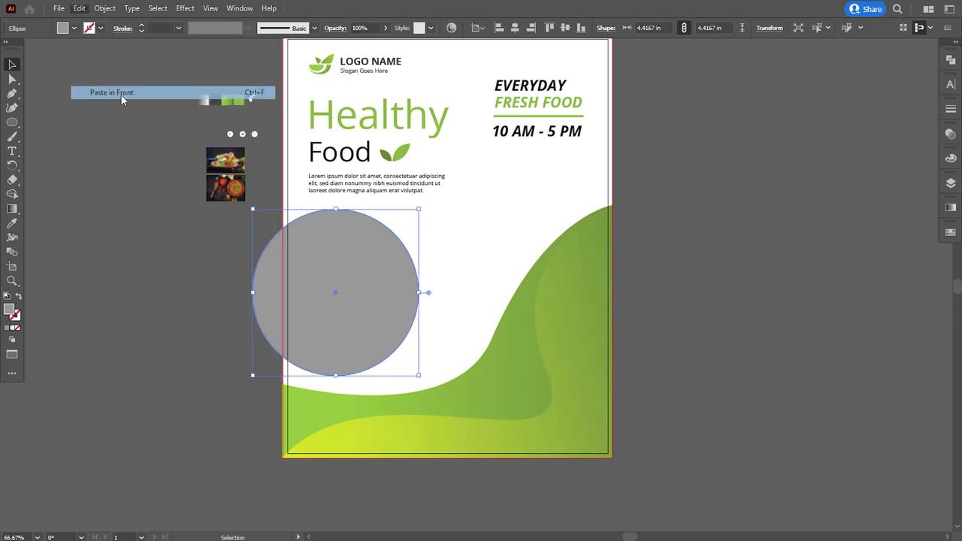
pyautogui.moveTo(419, 211)
pyautogui.mouseDown()
pyautogui.moveTo(413, 216)
pyautogui.moveTo(425, 202)
pyautogui.mouseUp()
pyautogui.keyDown('shift'); pyautogui.click(403, 227); pyautogui.keyUp('shift')
pyautogui.press('Down')
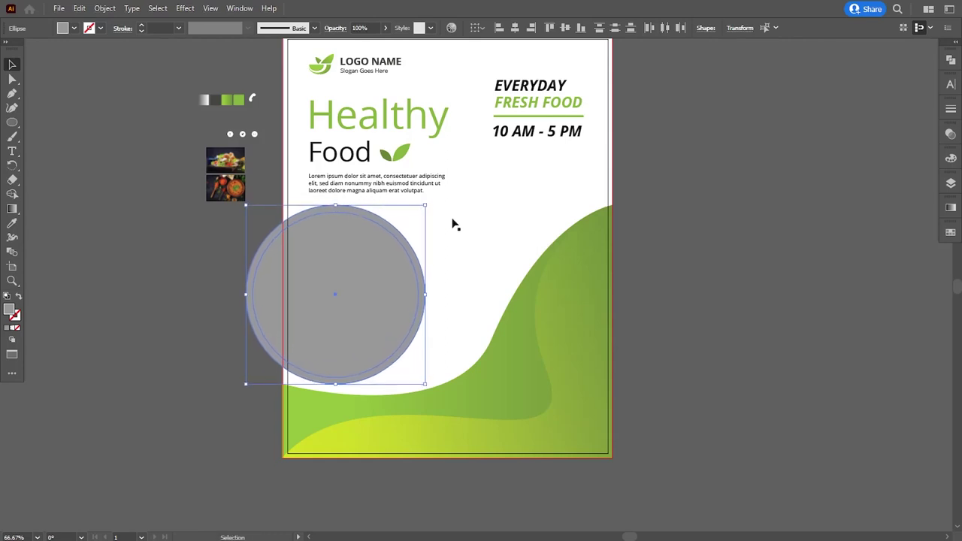
pyautogui.press('Down')
pyautogui.press('Down')
pyautogui.press('Down')
pyautogui.press('Down')
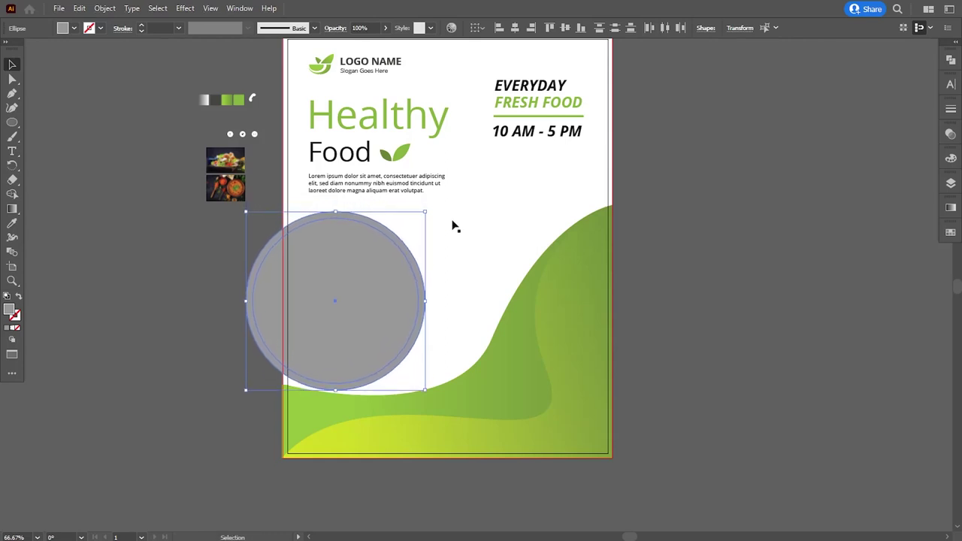
pyautogui.press('Up')
pyautogui.press('Up')
pyautogui.click(402, 370)
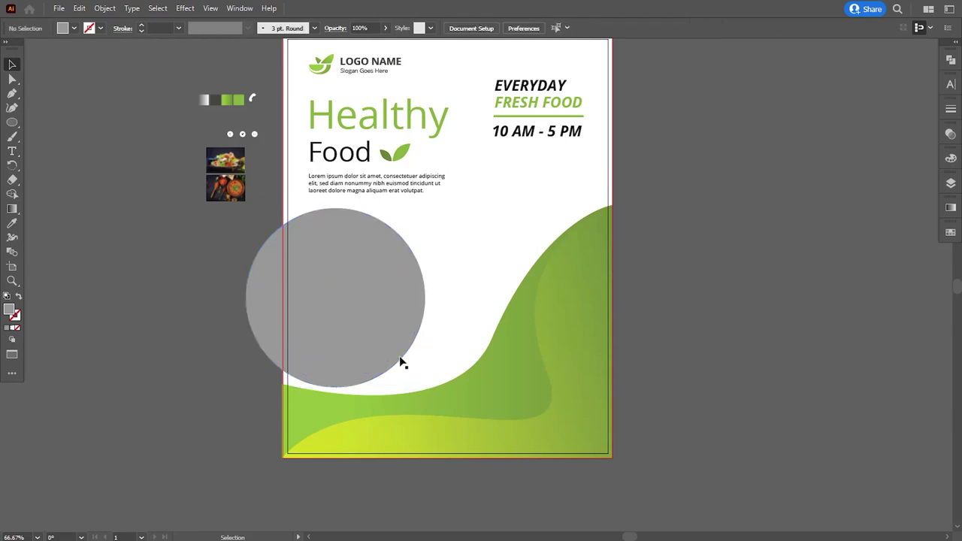
# Fill the larger outer circle with white (#ffffff) to form a ring.
pyautogui.click(374, 344)
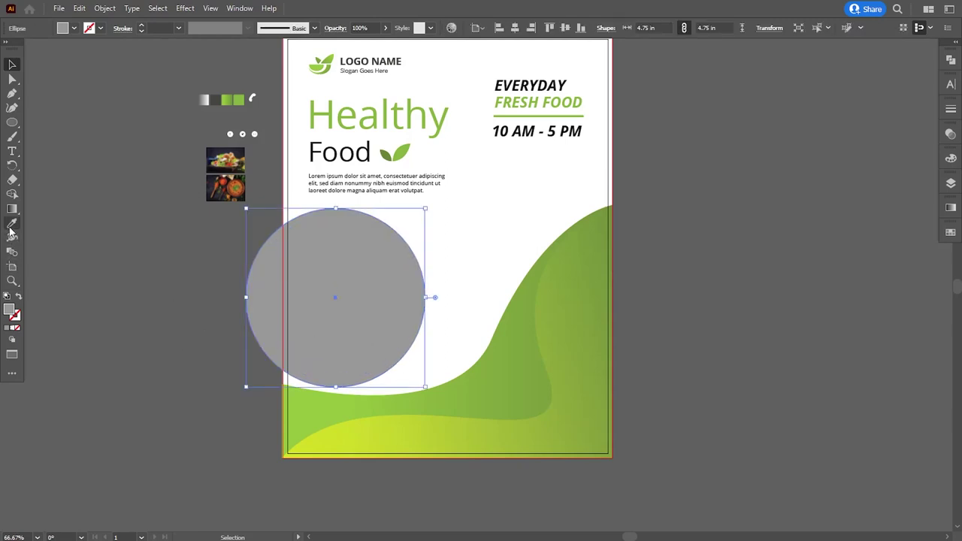
pyautogui.doubleClick(14, 314)
pyautogui.write('ffffff')
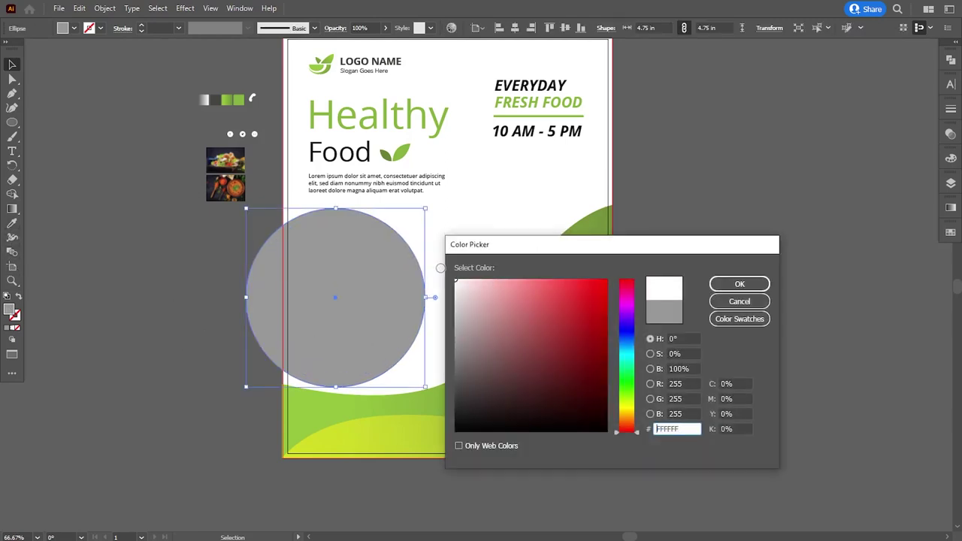
pyautogui.click(716, 290)
pyautogui.click(697, 278)
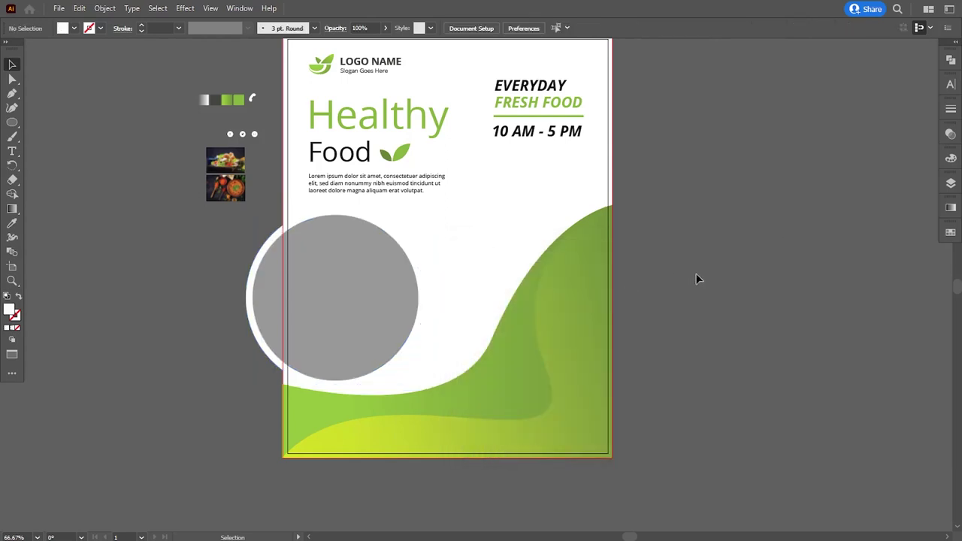
# Paste a copy of the white circle behind it and expand Layer 1 in Layers.
pyautogui.click(422, 325)
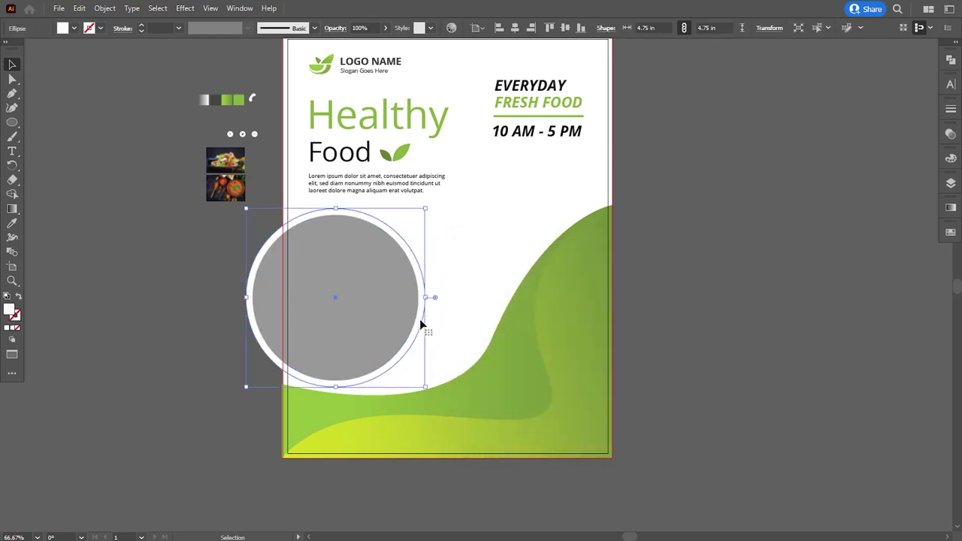
pyautogui.click(80, 8)
pyautogui.click(96, 64)
pyautogui.click(80, 8)
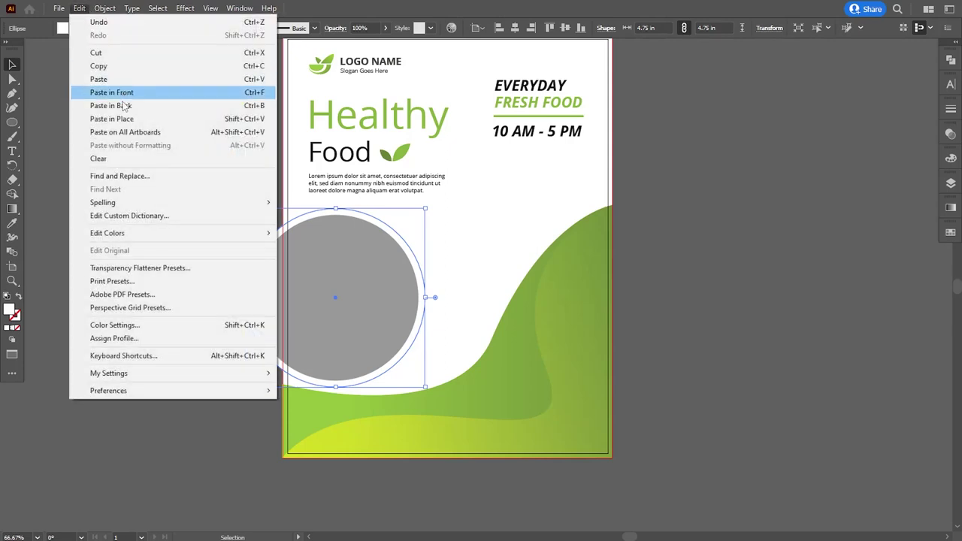
pyautogui.click(120, 103)
pyautogui.click(951, 183)
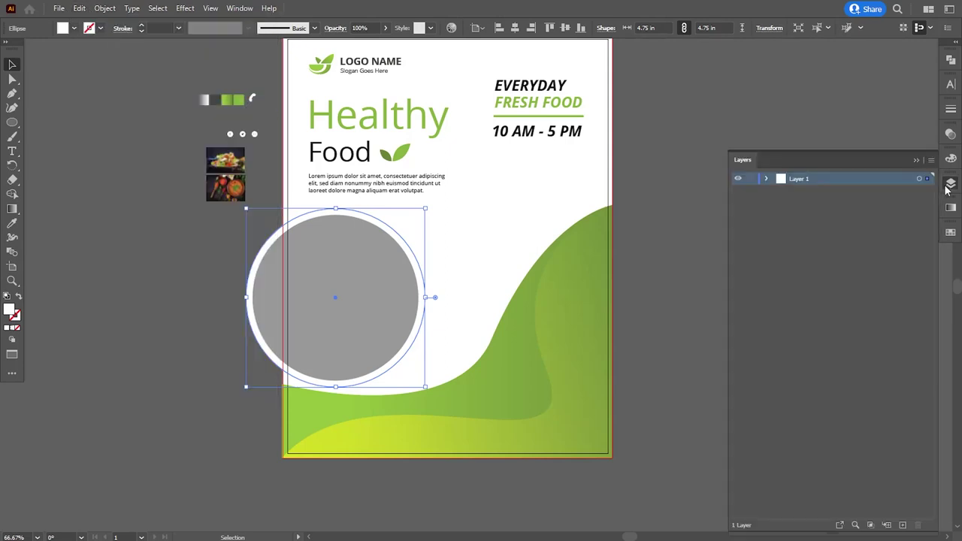
pyautogui.click(765, 179)
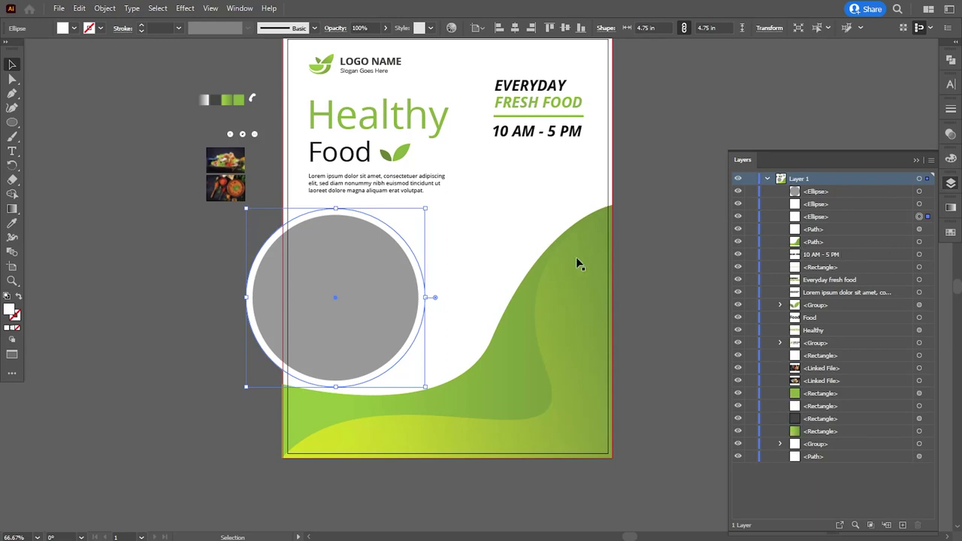
# Fill the back circle with a gradient swatch, enlarge it, and make the gradient radial and reversed.
pyautogui.click(951, 232)
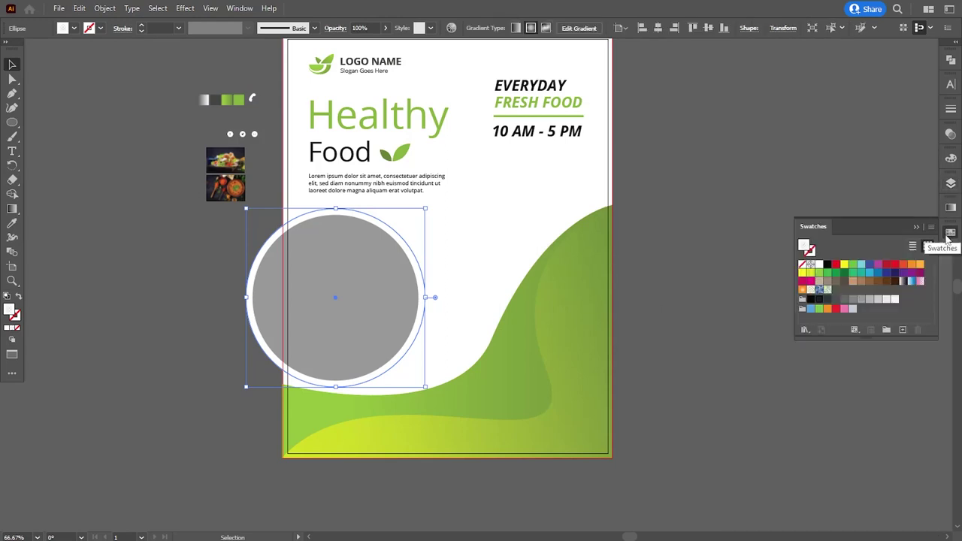
pyautogui.click(903, 281)
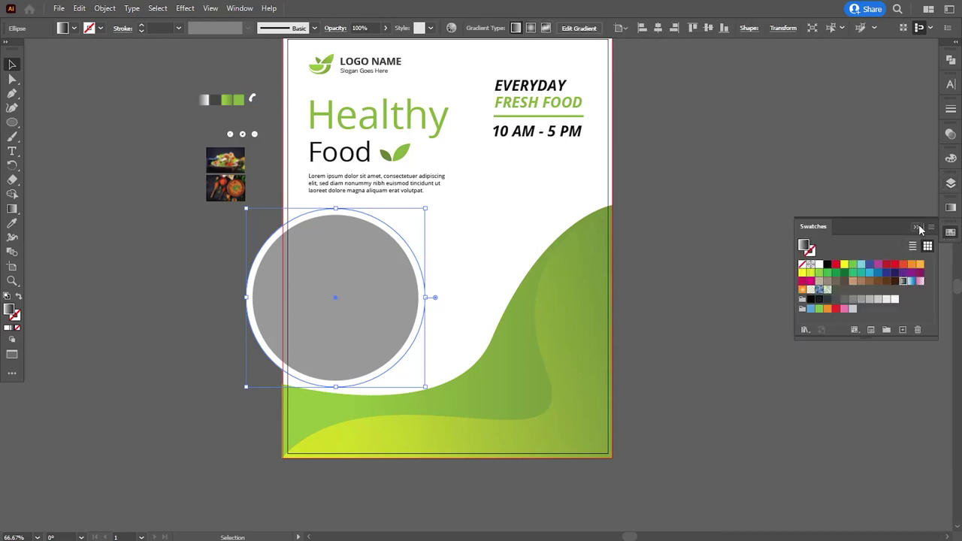
pyautogui.click(917, 227)
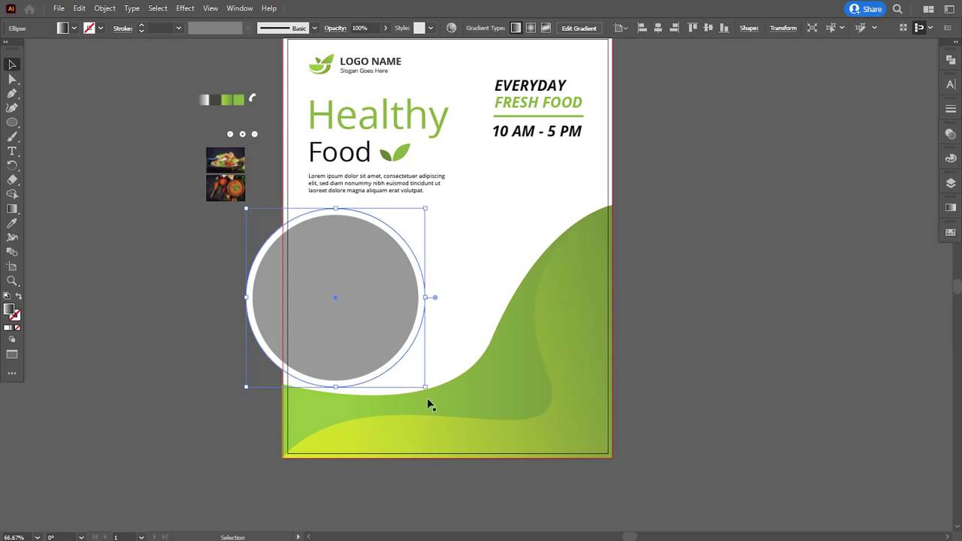
pyautogui.moveTo(425, 386); pyautogui.dragTo(439, 398)
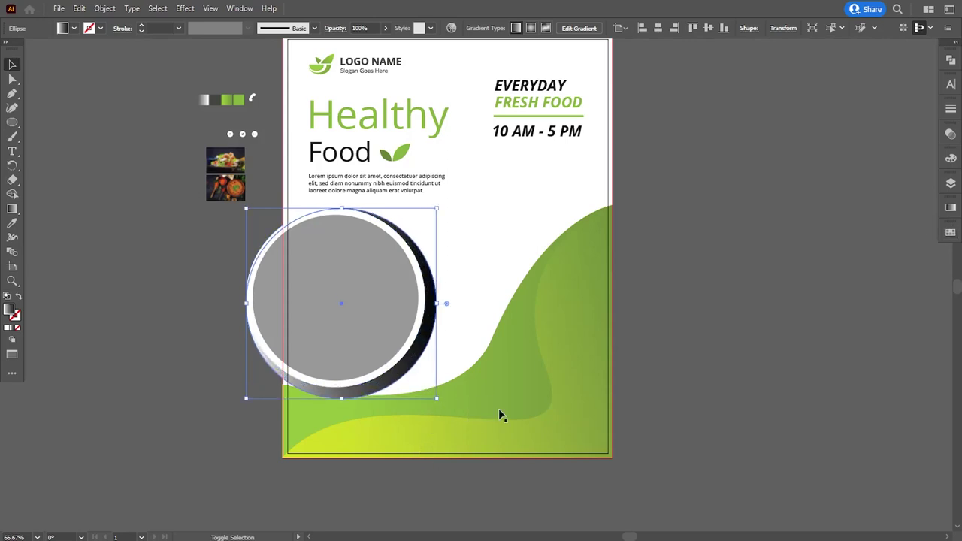
pyautogui.click(950, 134)
pyautogui.click(951, 207)
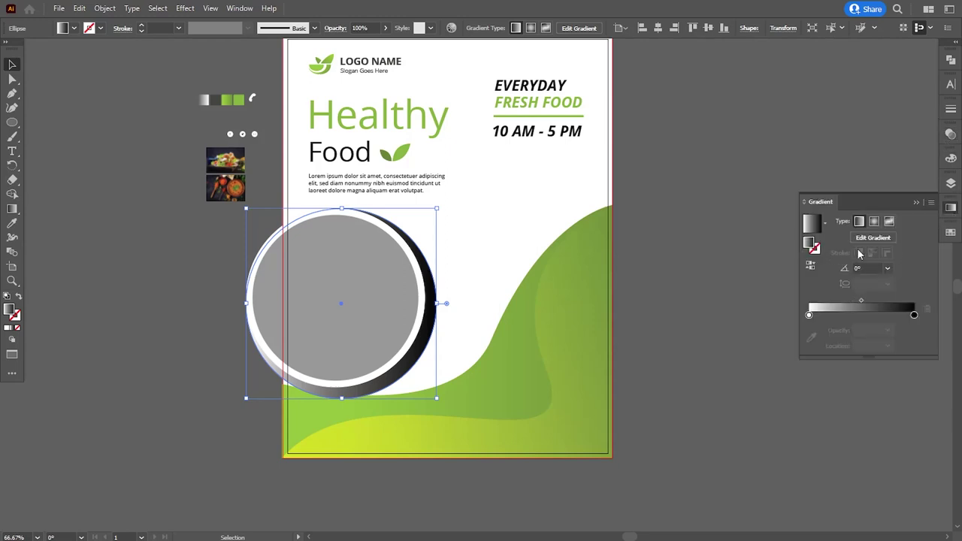
pyautogui.click(873, 222)
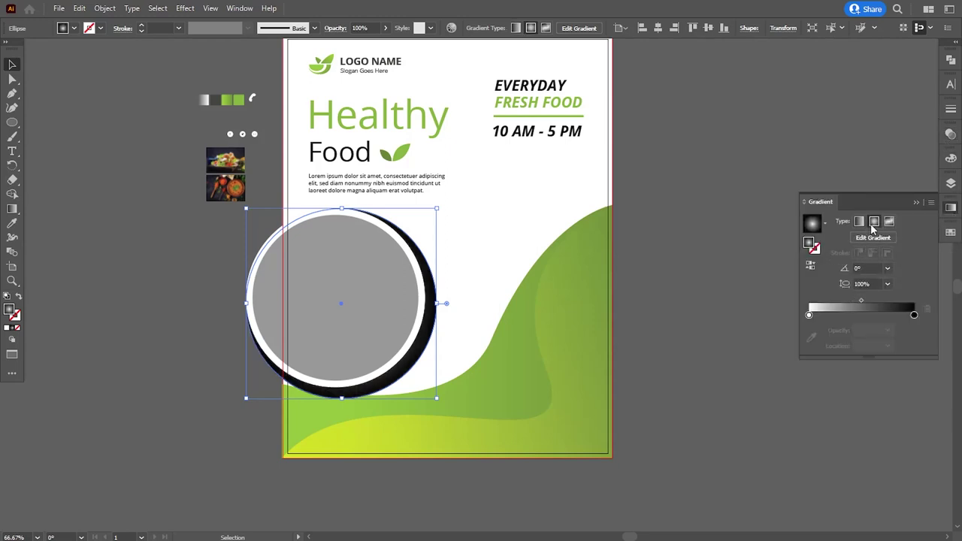
pyautogui.click(810, 266)
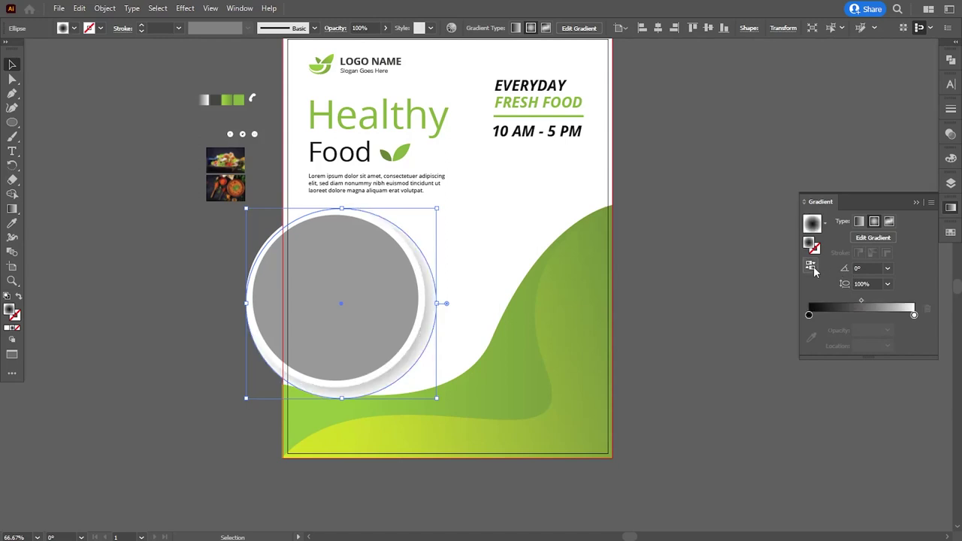
pyautogui.moveTo(861, 301); pyautogui.dragTo(851, 303)
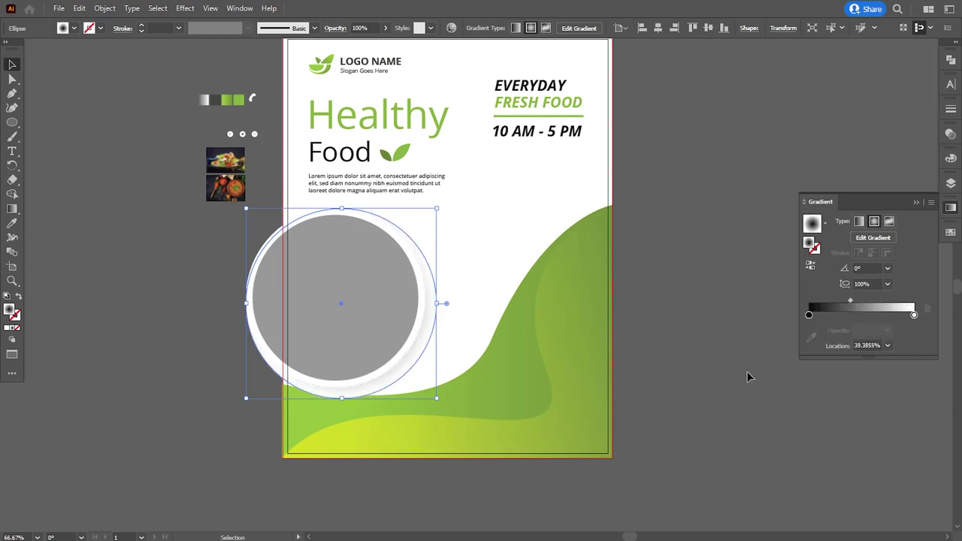
# Set the shadow circle's blend mode to Multiply.
pyautogui.click(951, 134)
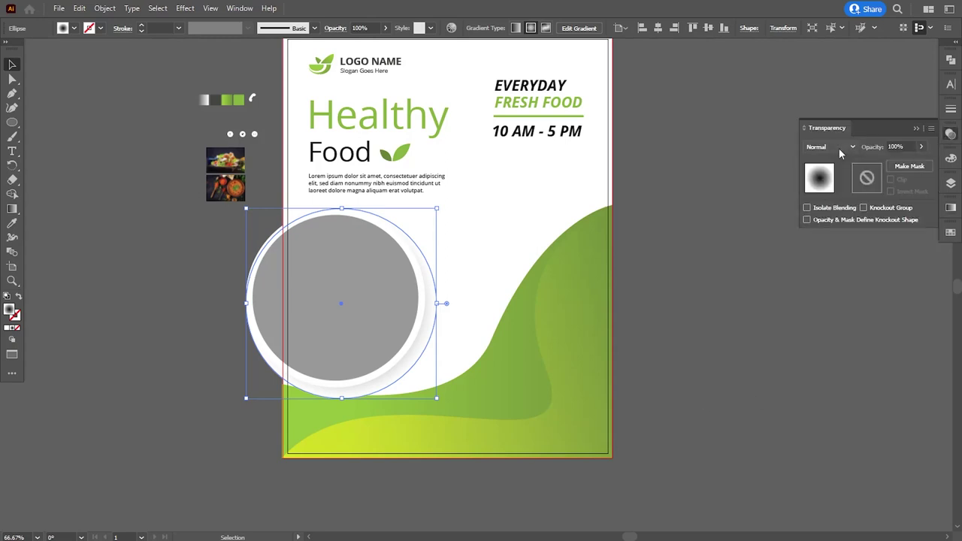
pyautogui.click(830, 146)
pyautogui.click(829, 189)
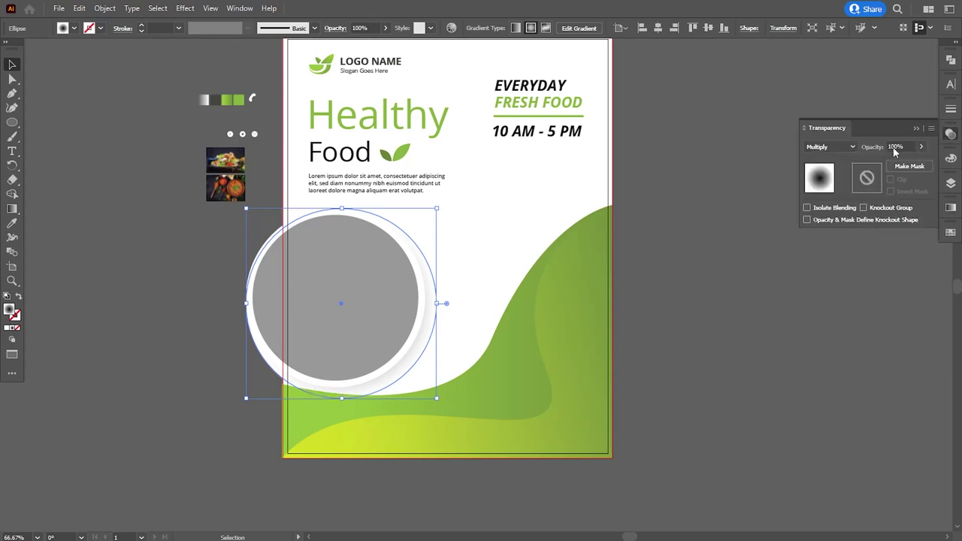
pyautogui.click(787, 261)
pyautogui.moveTo(720, 322); pyautogui.dragTo(706, 312)
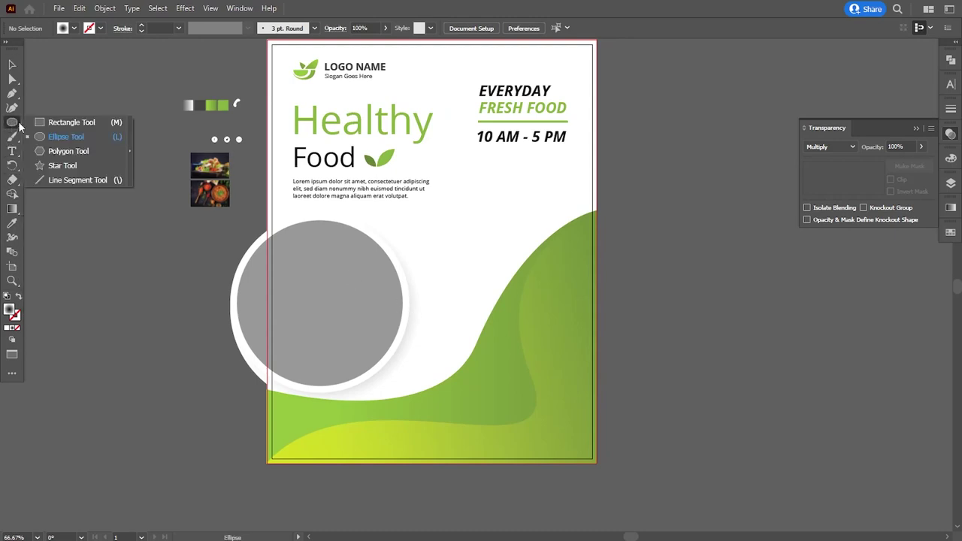
# Draw a rectangle over the circles' visible area and make it a clipping mask over them.
pyautogui.moveTo(11, 126); pyautogui.dragTo(60, 122)
pyautogui.moveTo(268, 190); pyautogui.dragTo(447, 435)
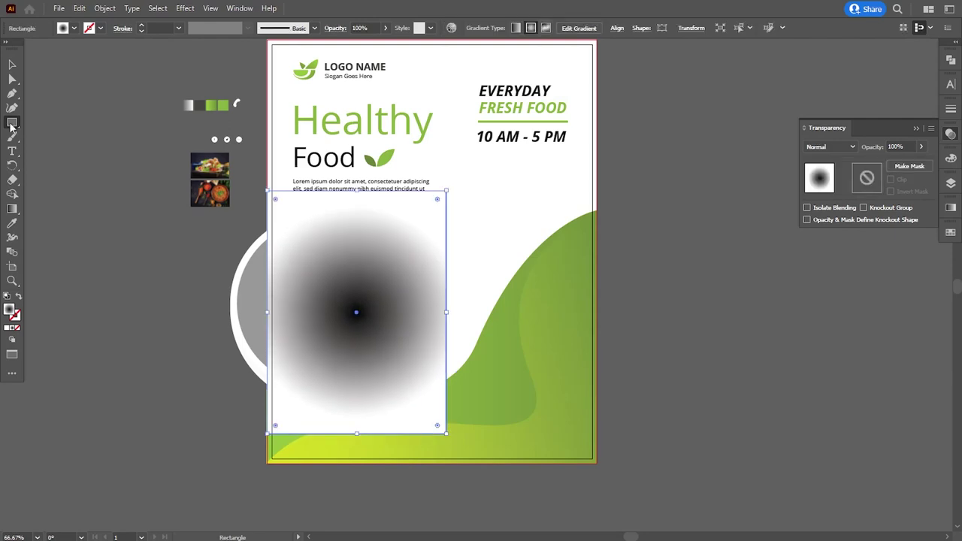
pyautogui.click(11, 65)
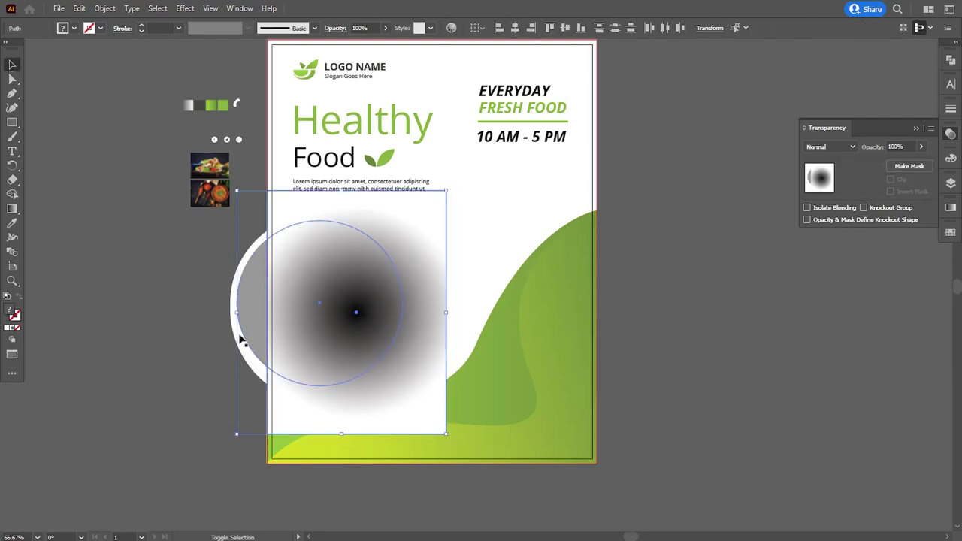
pyautogui.keyDown('shift'); pyautogui.click(240, 342); pyautogui.keyUp('shift')
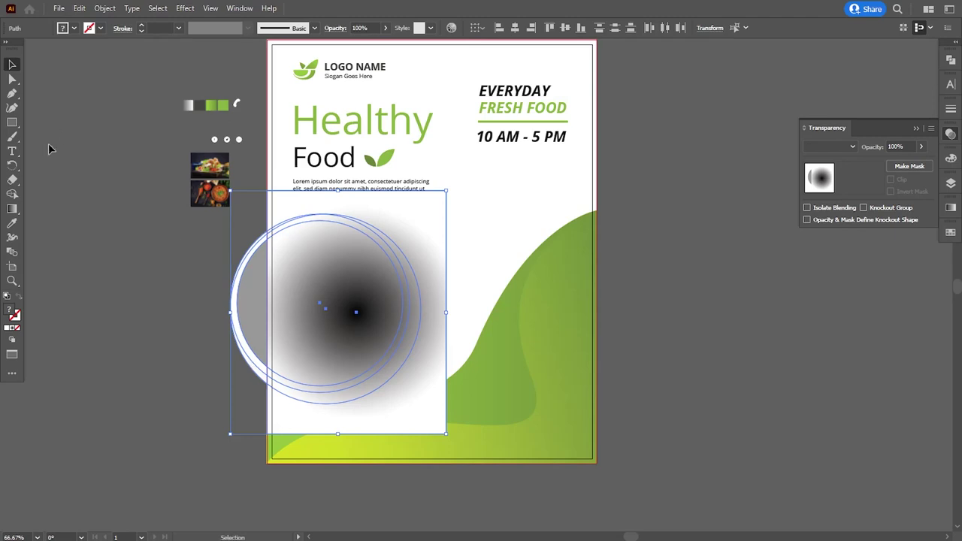
pyautogui.click(105, 8)
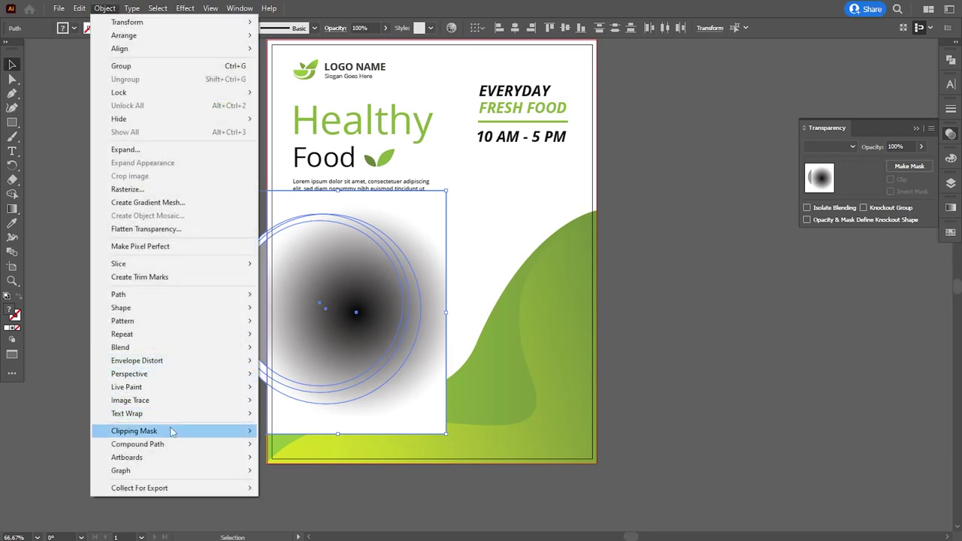
pyautogui.click(274, 431)
pyautogui.click(157, 384)
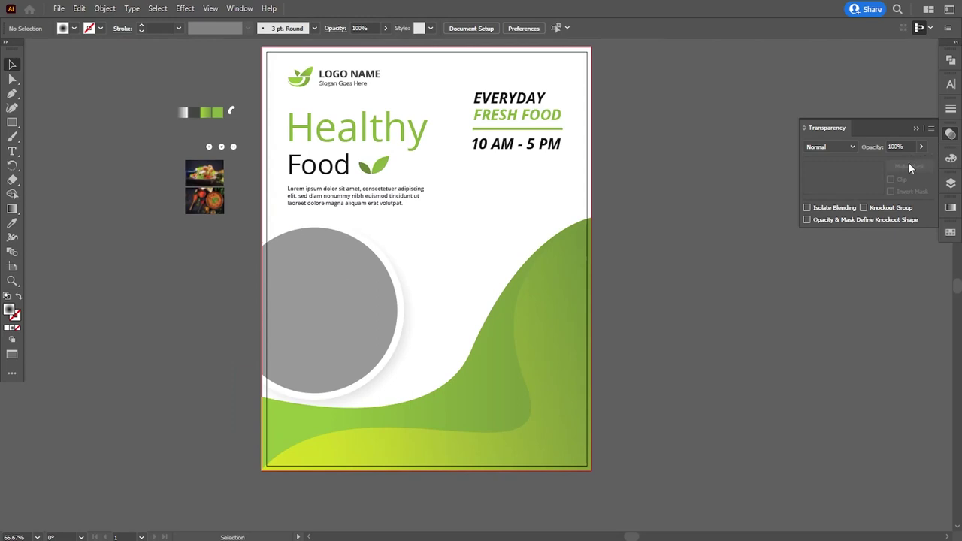
# Scale the clipped circle group up slightly and nudge it a little to the right.
pyautogui.click(951, 183)
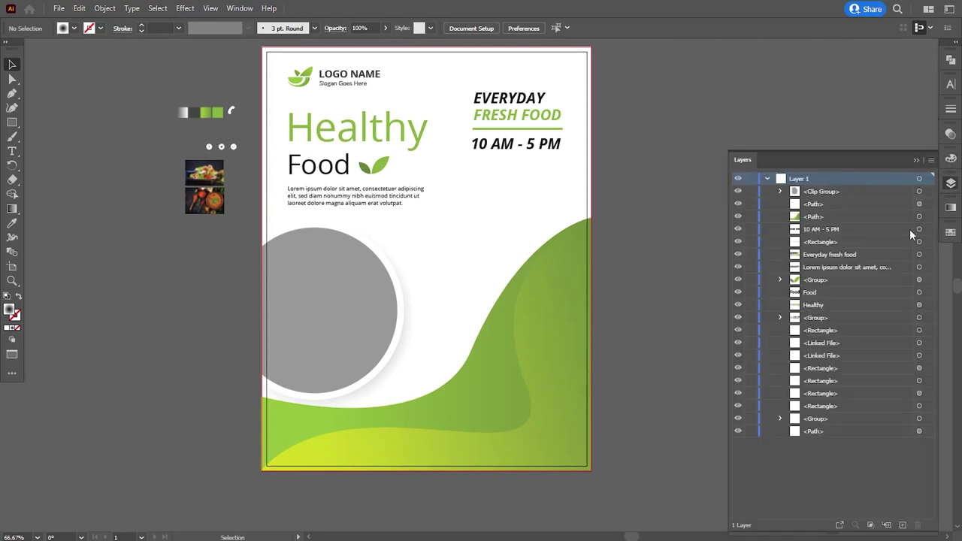
pyautogui.click(918, 191)
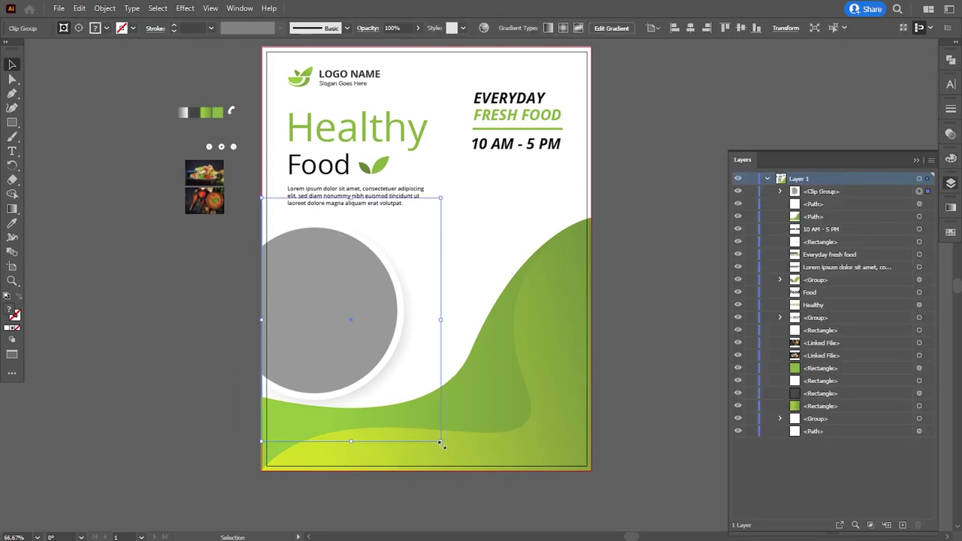
pyautogui.moveTo(441, 443); pyautogui.dragTo(448, 451)
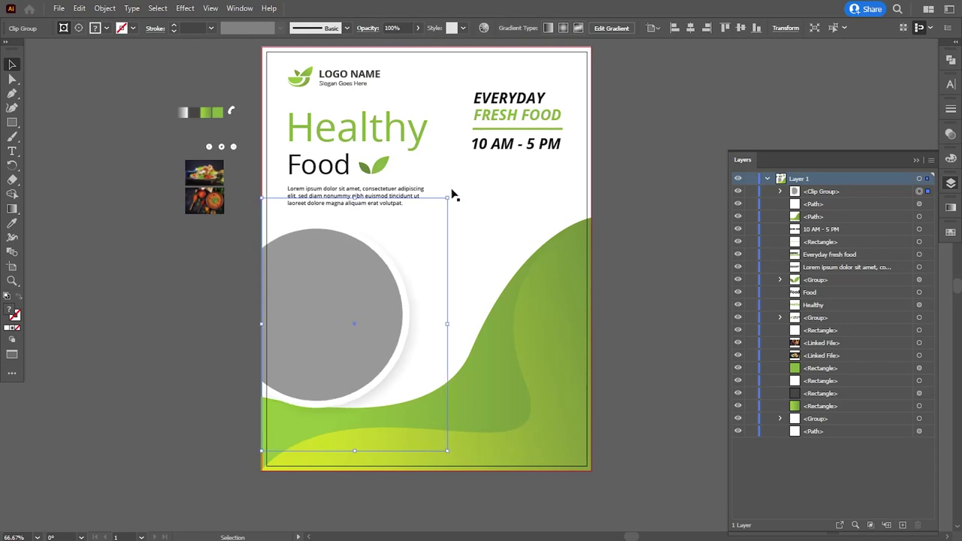
pyautogui.moveTo(448, 198); pyautogui.dragTo(459, 190)
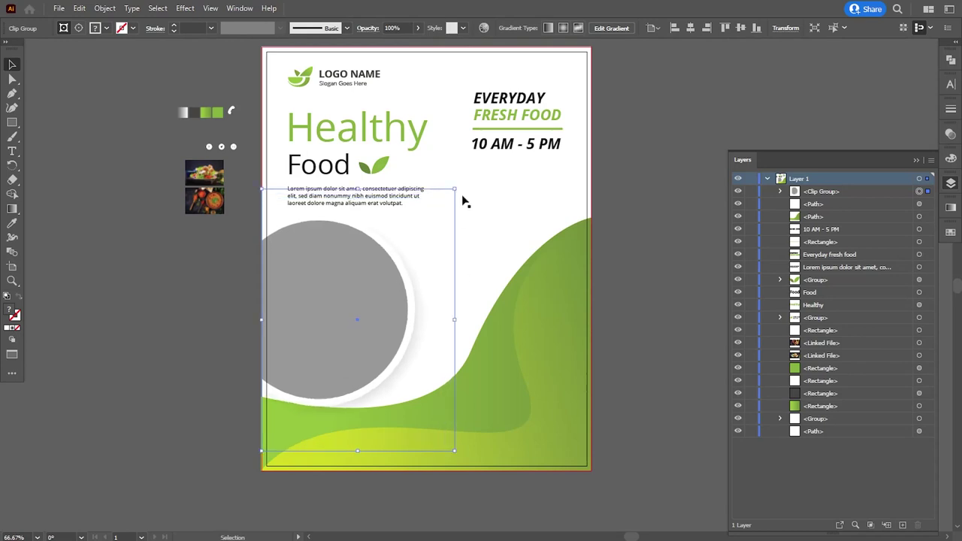
pyautogui.moveTo(454, 451); pyautogui.dragTo(450, 449)
pyautogui.press('Right')
pyautogui.press('Right')
pyautogui.press('Right')
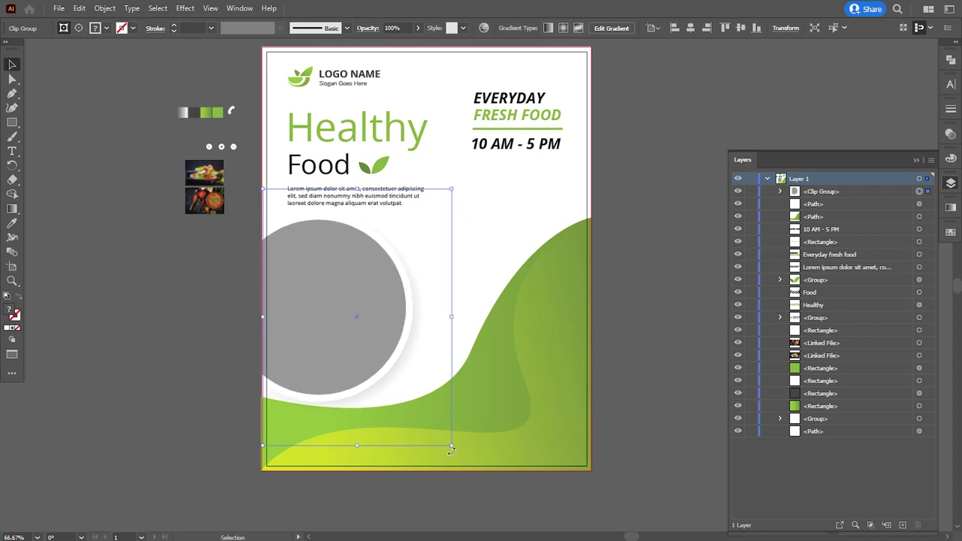
pyautogui.press('Right')
pyautogui.press('Right')
pyautogui.press('Right')
pyautogui.press('Right')
pyautogui.press('Right')
pyautogui.press('Right')
pyautogui.press('Right')
pyautogui.press('Right')
pyautogui.press('Right')
pyautogui.press('Left')
pyautogui.press('Left')
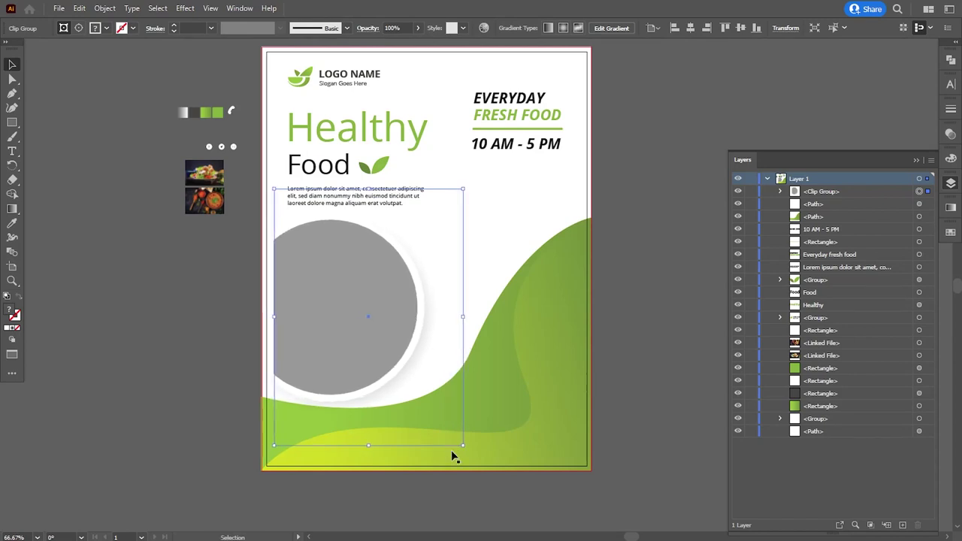
pyautogui.press('Right')
pyautogui.press('Right')
pyautogui.press('Right')
pyautogui.press('Right')
pyautogui.press('Right')
pyautogui.press('Right')
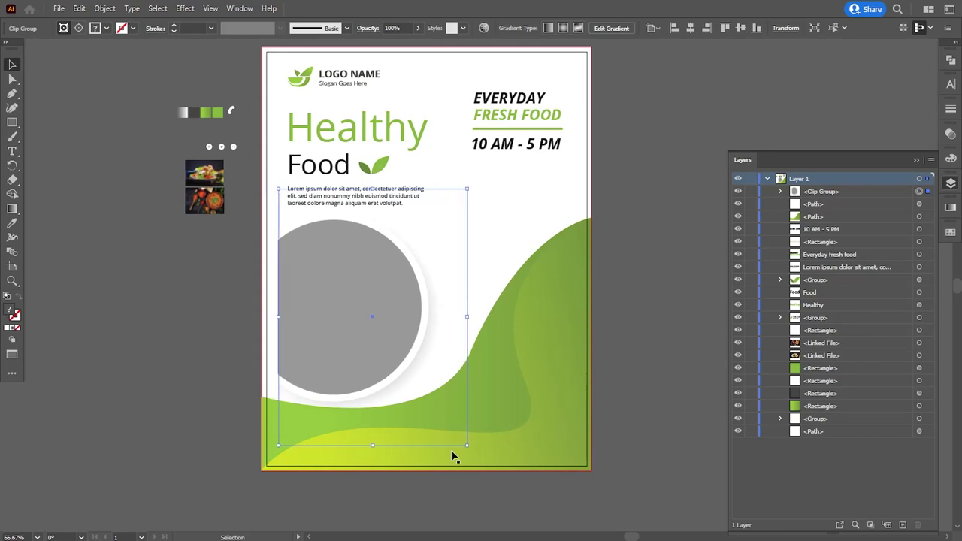
pyautogui.press('Right')
pyautogui.press('Right')
pyautogui.press('Right')
pyautogui.press('Left')
pyautogui.press('Left')
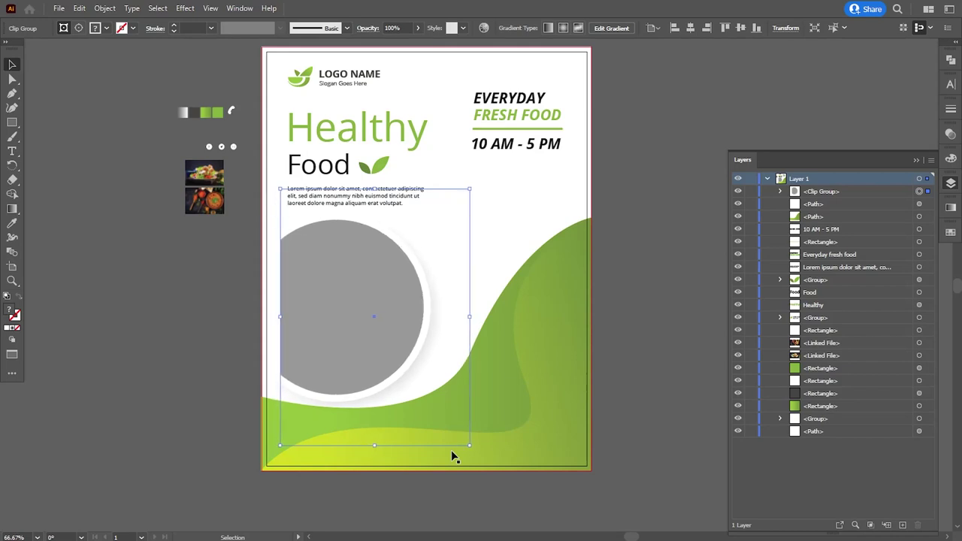
# Widen the clipping rectangle leftward to 5.49 × 6.82 in.
pyautogui.click(779, 190)
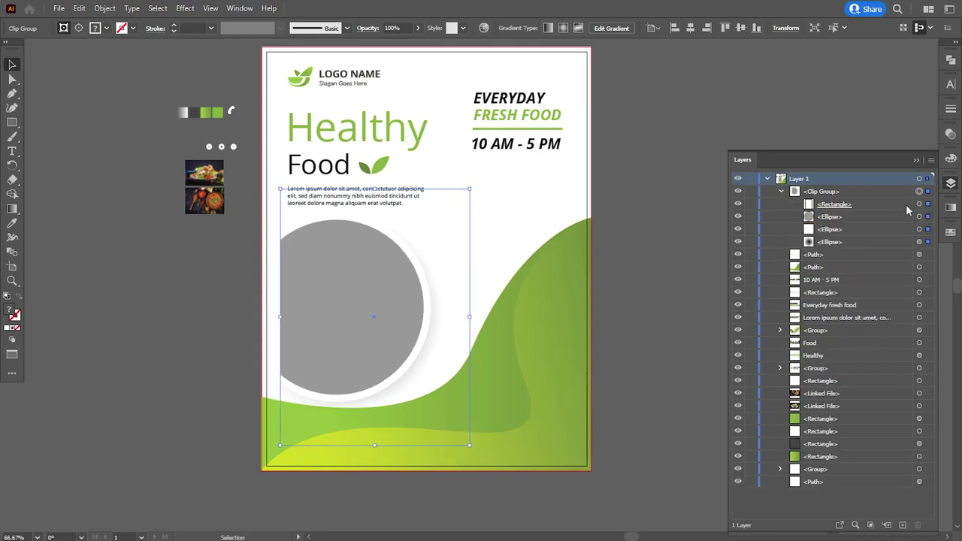
pyautogui.click(919, 203)
pyautogui.moveTo(279, 317); pyautogui.dragTo(262, 322)
pyautogui.click(213, 344)
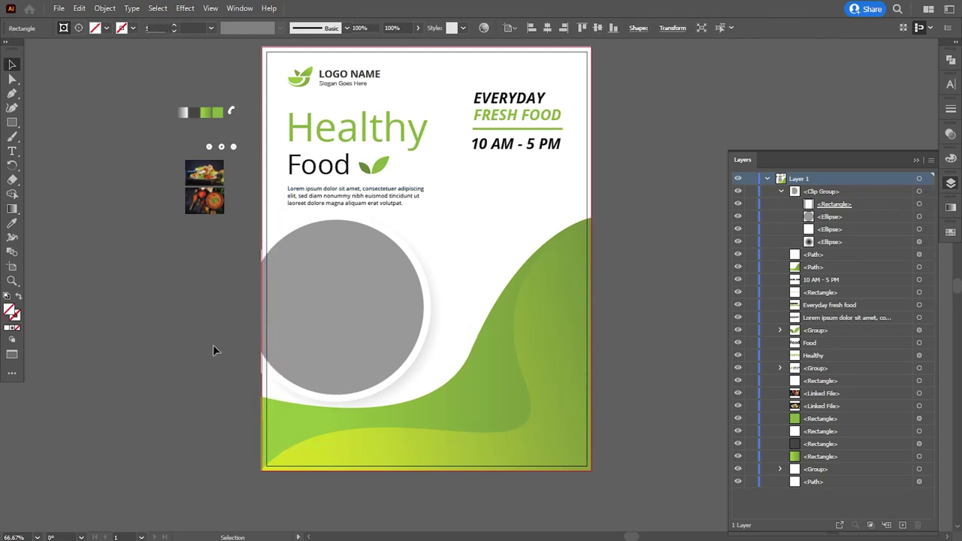
pyautogui.moveTo(614, 323); pyautogui.dragTo(596, 330)
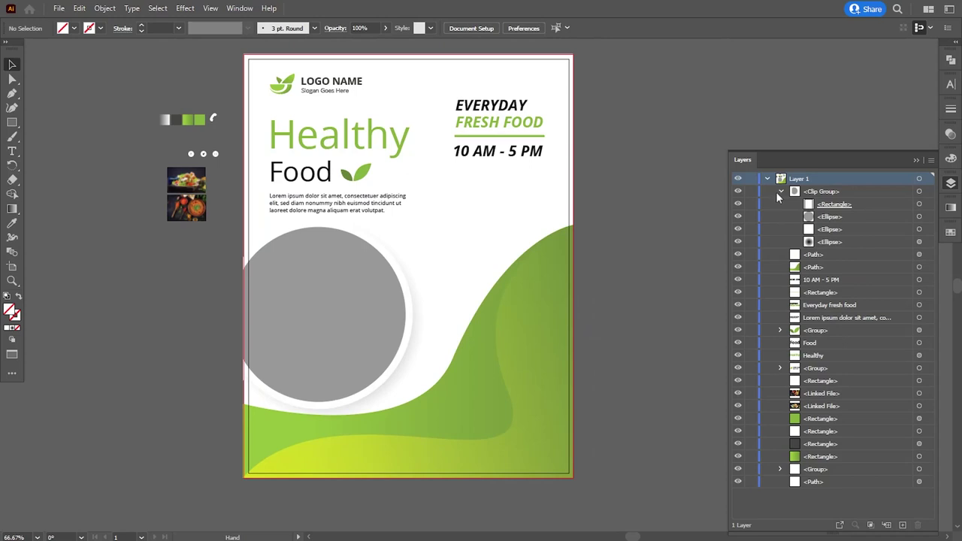
# Duplicate the grey circle clip group, move the copy to the upper right and shrink it.
pyautogui.click(781, 191)
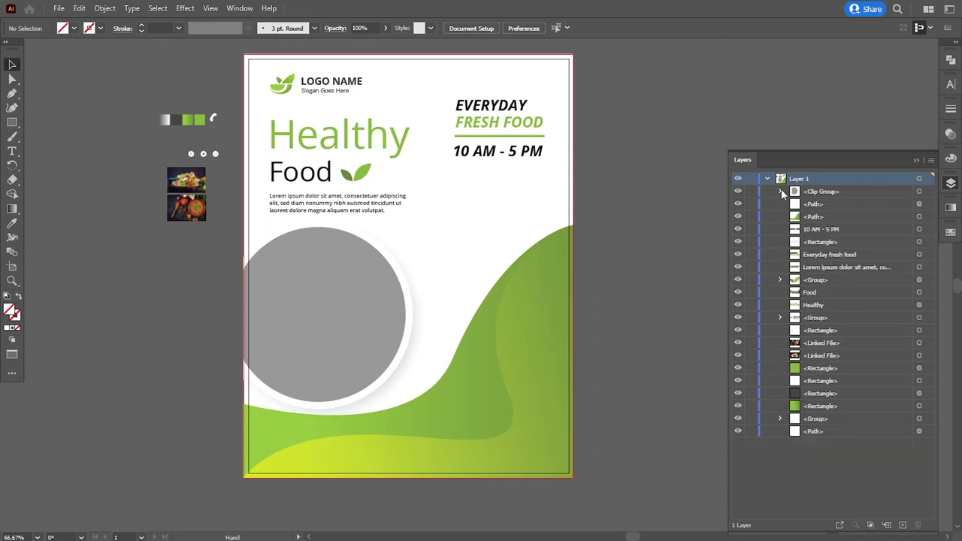
pyautogui.click(918, 193)
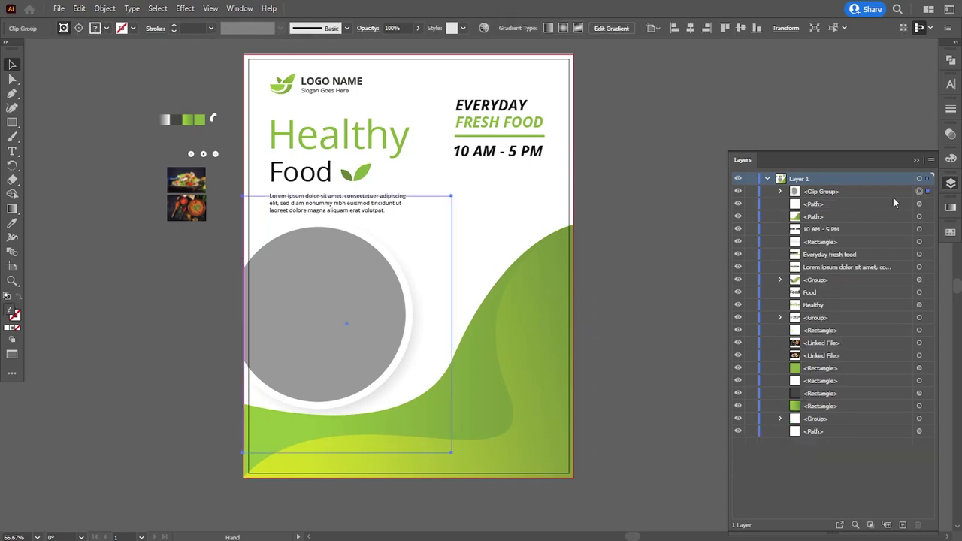
pyautogui.click(855, 192)
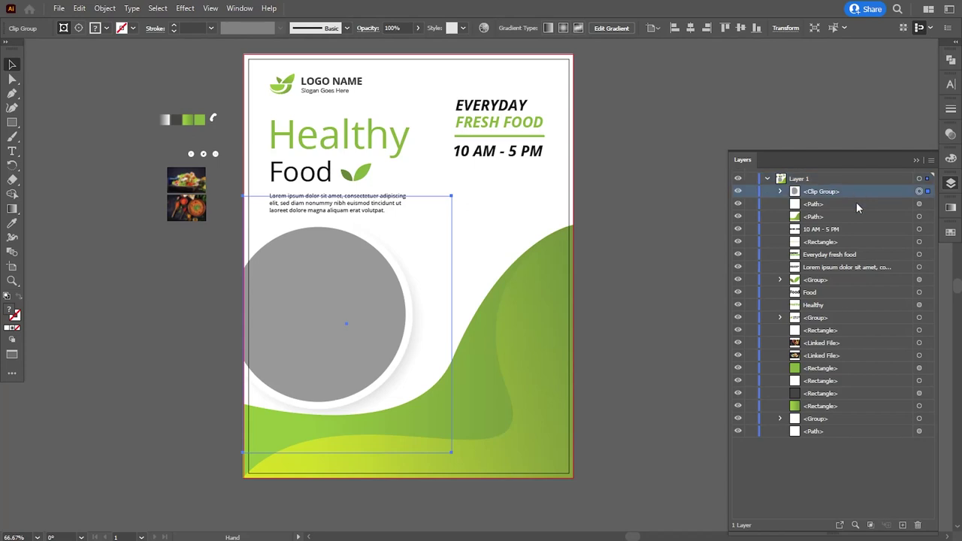
pyautogui.click(904, 526)
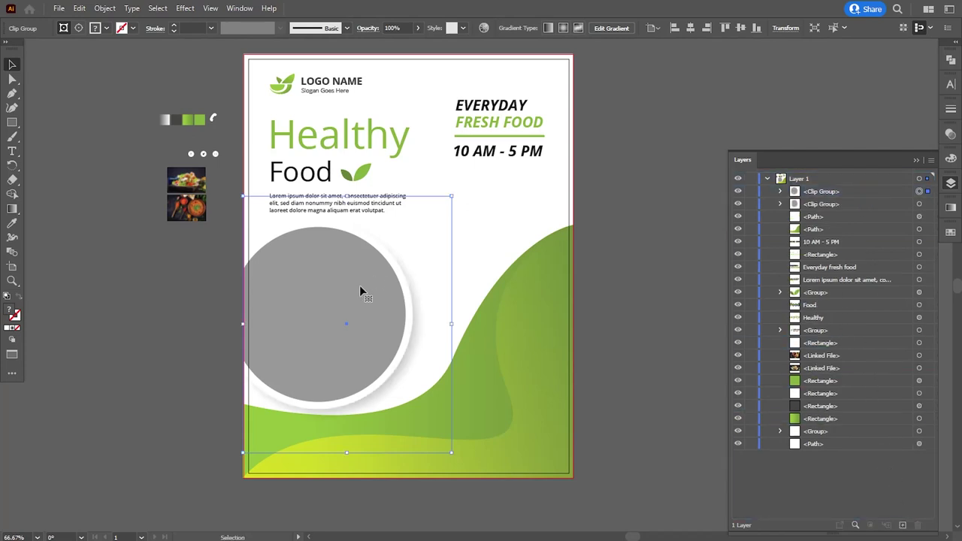
pyautogui.moveTo(351, 308); pyautogui.dragTo(498, 253)
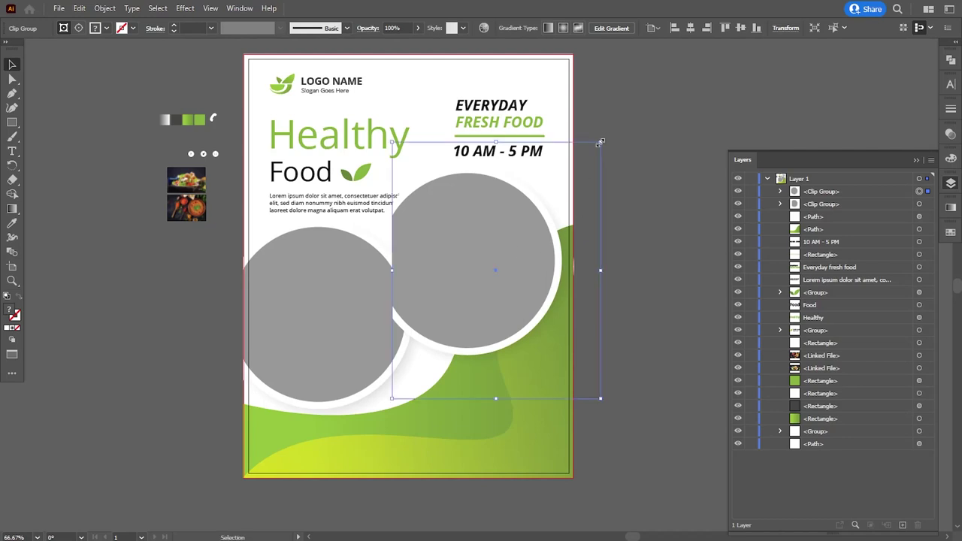
pyautogui.moveTo(600, 141); pyautogui.dragTo(573, 175)
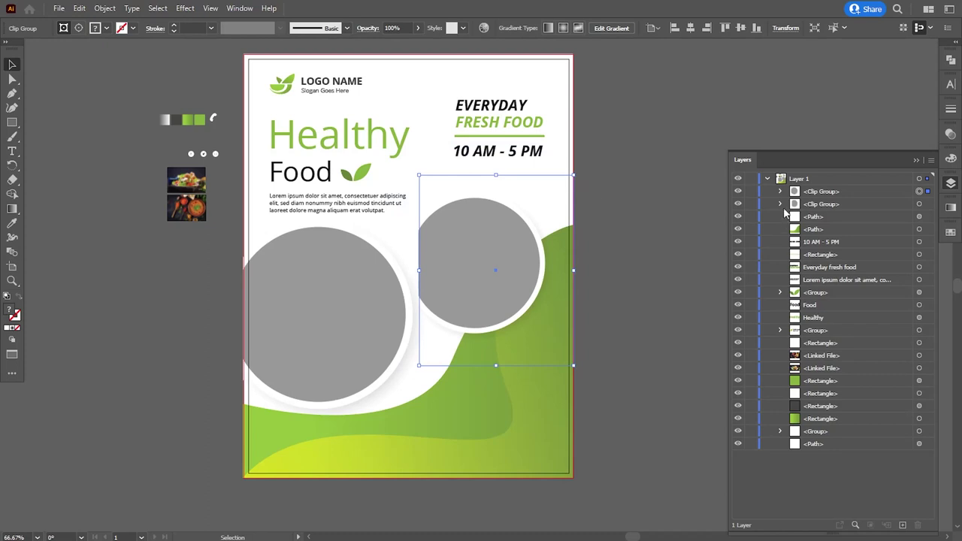
# Delete the copy's clipping rectangle and nudge the small circle into place below the hours.
pyautogui.click(781, 192)
pyautogui.click(918, 203)
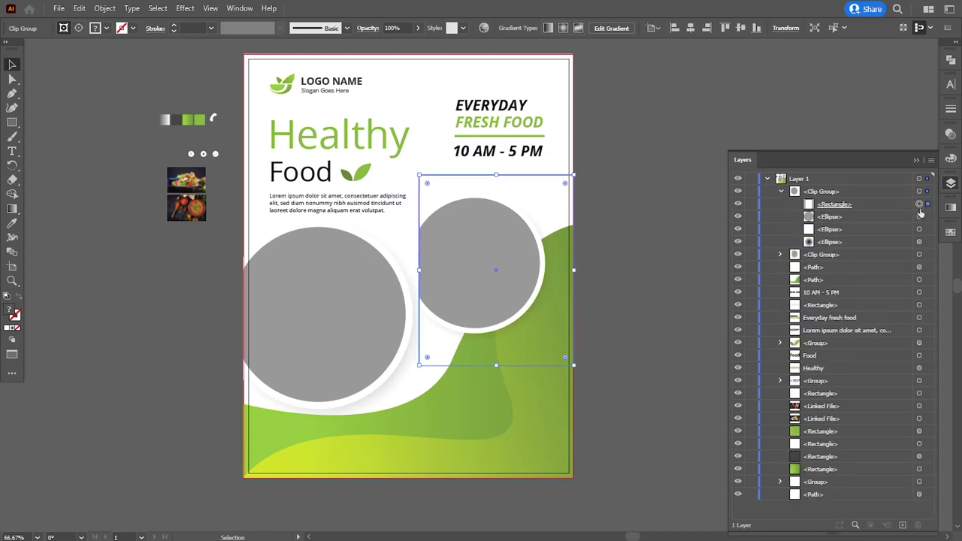
pyautogui.press('Delete')
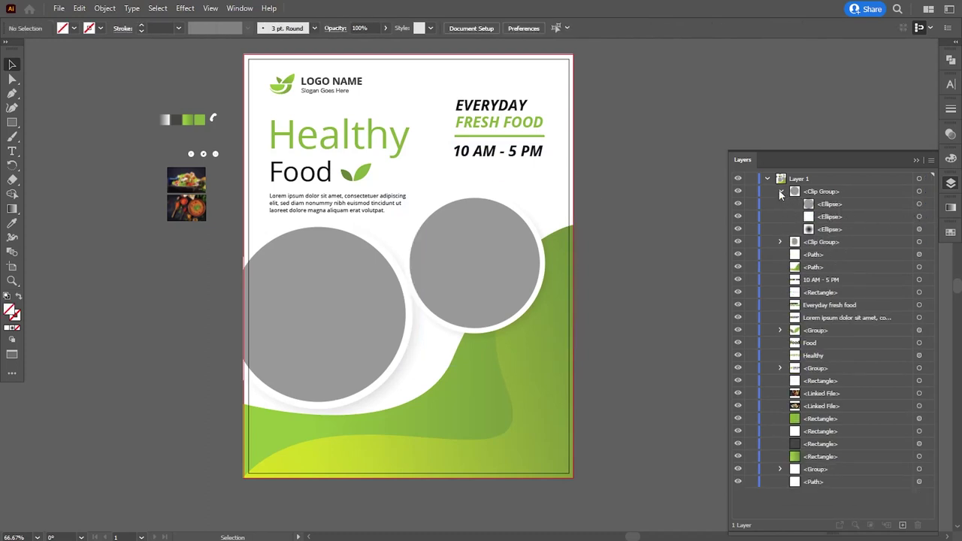
pyautogui.click(780, 192)
pyautogui.click(918, 191)
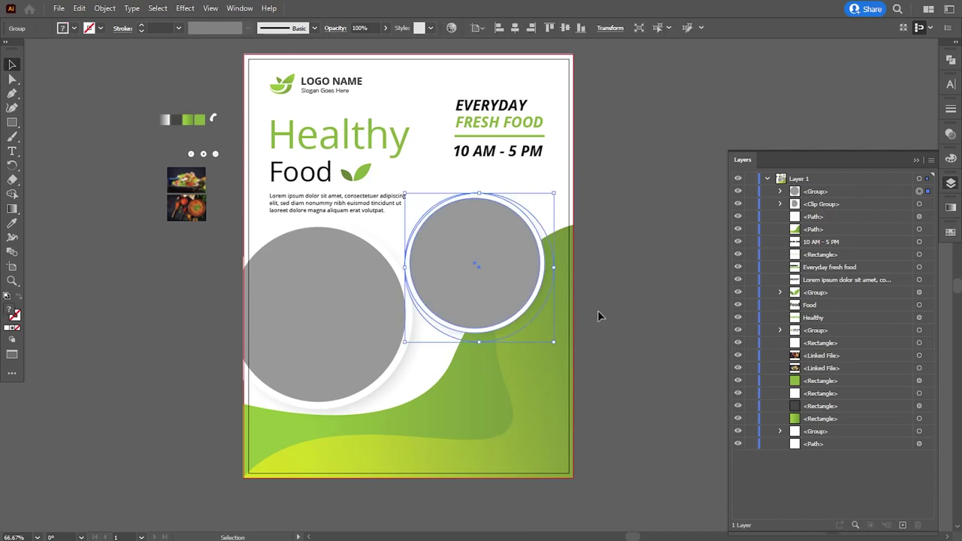
pyautogui.press('Right')
pyautogui.press('Right')
pyautogui.press('Right')
pyautogui.press('Right')
pyautogui.press('Right')
pyautogui.press('Right')
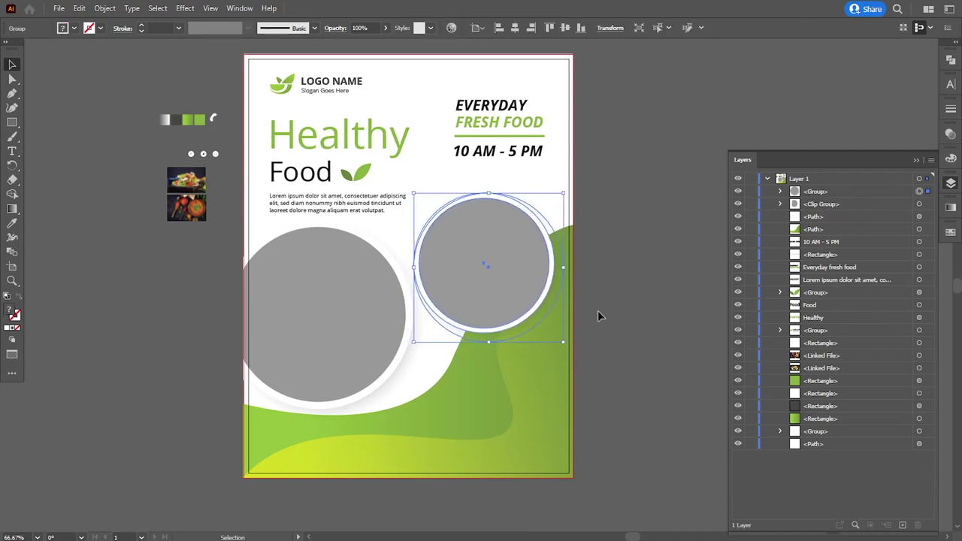
pyautogui.press('Right')
pyautogui.press('Right')
pyautogui.press('Right')
pyautogui.press('Up')
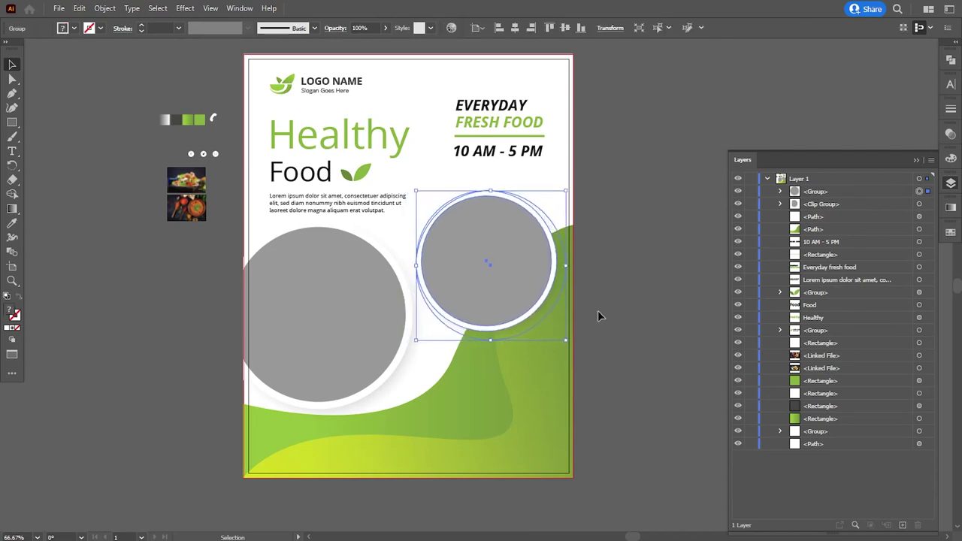
pyautogui.press('Up')
pyautogui.press('Up')
pyautogui.press('Up')
pyautogui.press('Up')
pyautogui.press('Up')
pyautogui.press('Up')
pyautogui.press('Up')
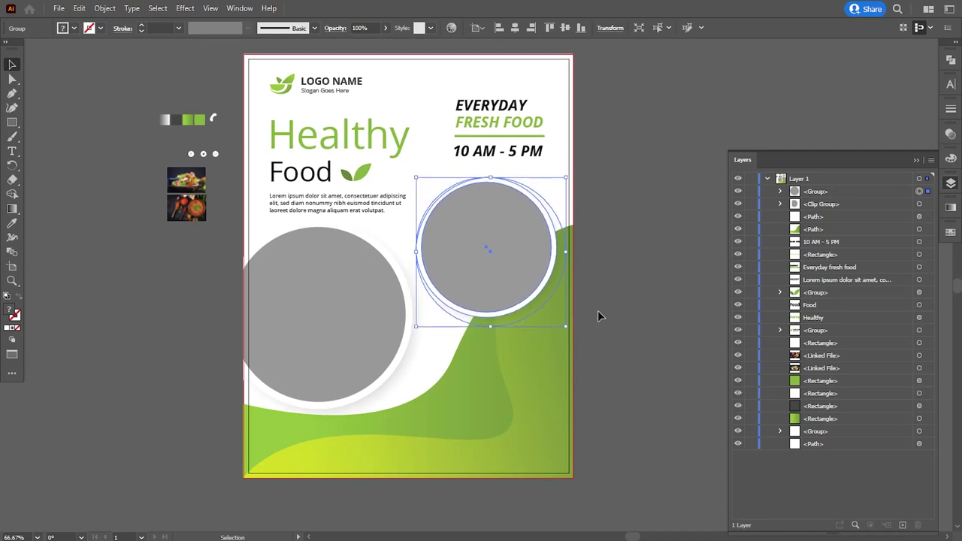
pyautogui.press('Down')
pyautogui.press('Down')
pyautogui.press('Down')
pyautogui.press('Down')
pyautogui.press('Down')
pyautogui.press('Down')
pyautogui.press('Down')
pyautogui.press('Down')
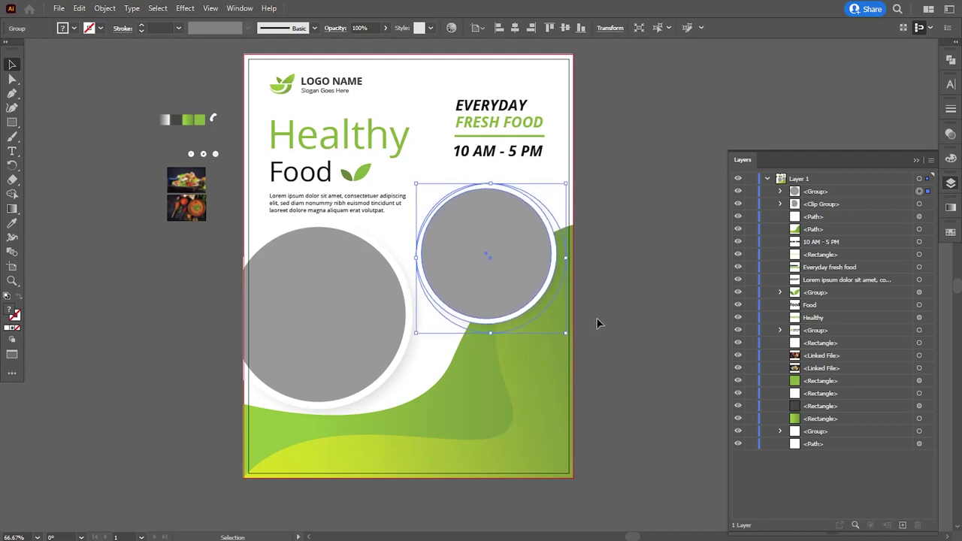
pyautogui.click(597, 324)
# Move the soup photo into the large circle's group, just below the grey ellipse.
pyautogui.click(916, 160)
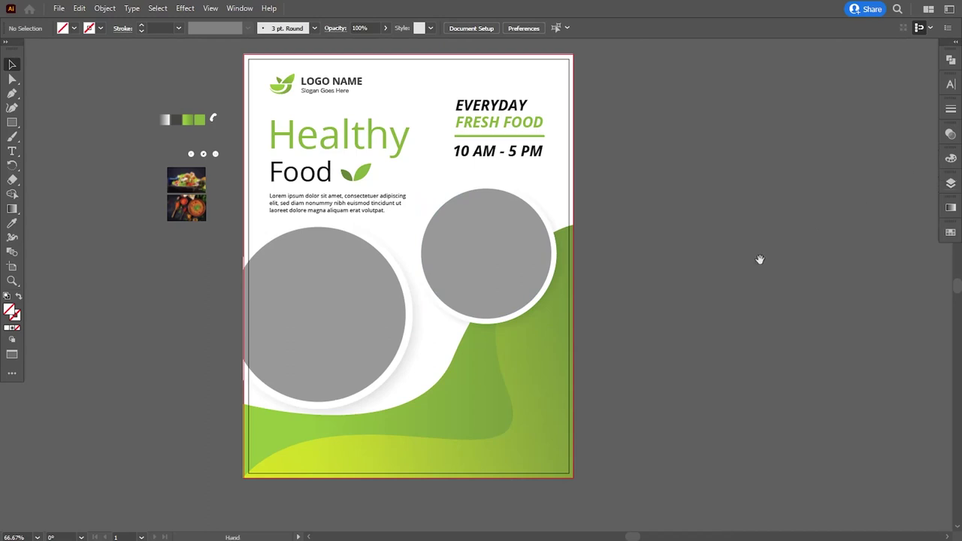
pyautogui.moveTo(757, 260)
pyautogui.mouseDown()
pyautogui.moveTo(777, 261)
pyautogui.moveTo(775, 274)
pyautogui.mouseUp()
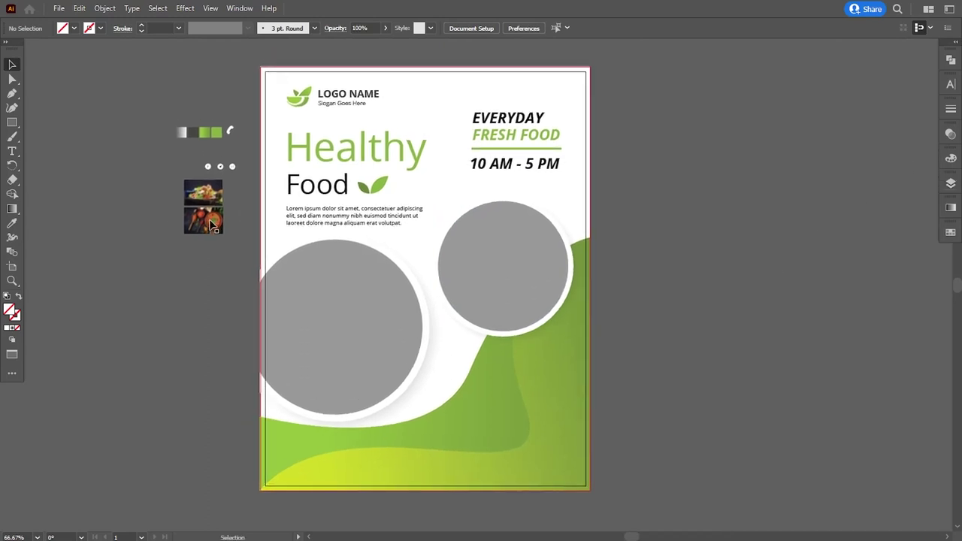
pyautogui.moveTo(321, 319); pyautogui.dragTo(361, 345)
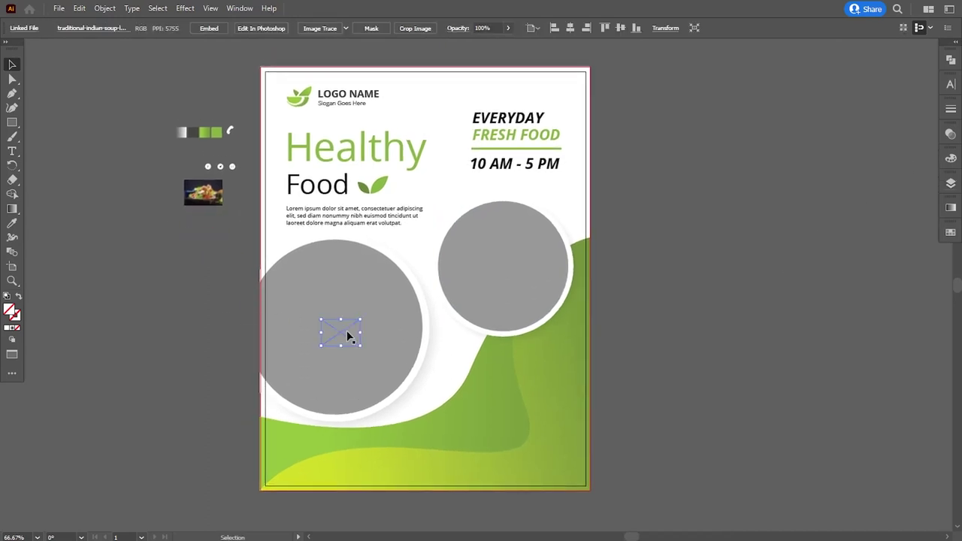
pyautogui.keyDown('shift'); pyautogui.click(332, 271); pyautogui.keyUp('shift')
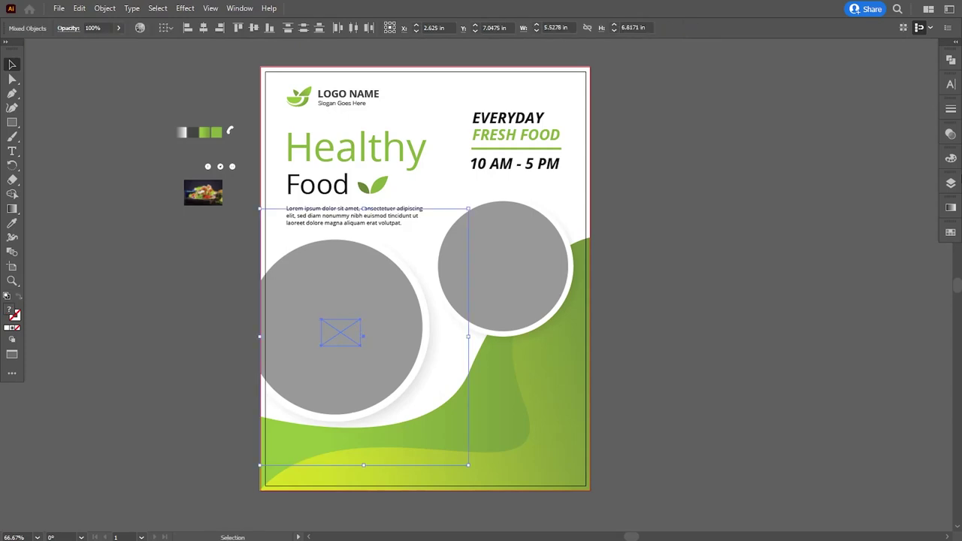
pyautogui.click(950, 183)
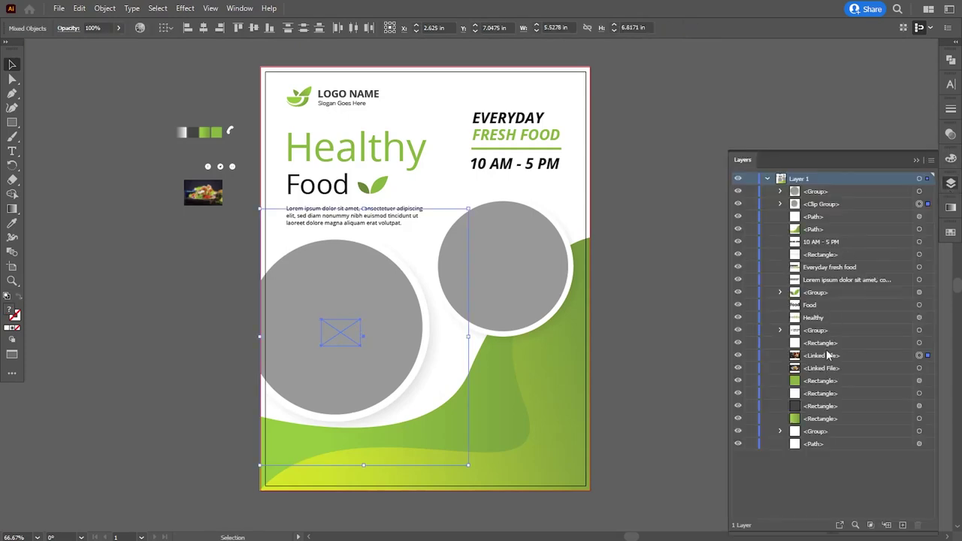
pyautogui.moveTo(824, 361); pyautogui.dragTo(790, 204)
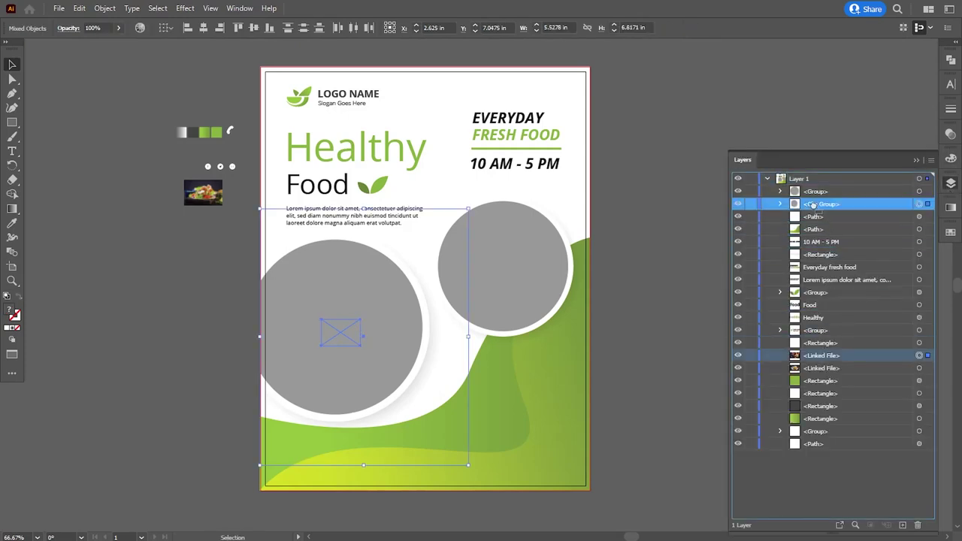
pyautogui.click(779, 204)
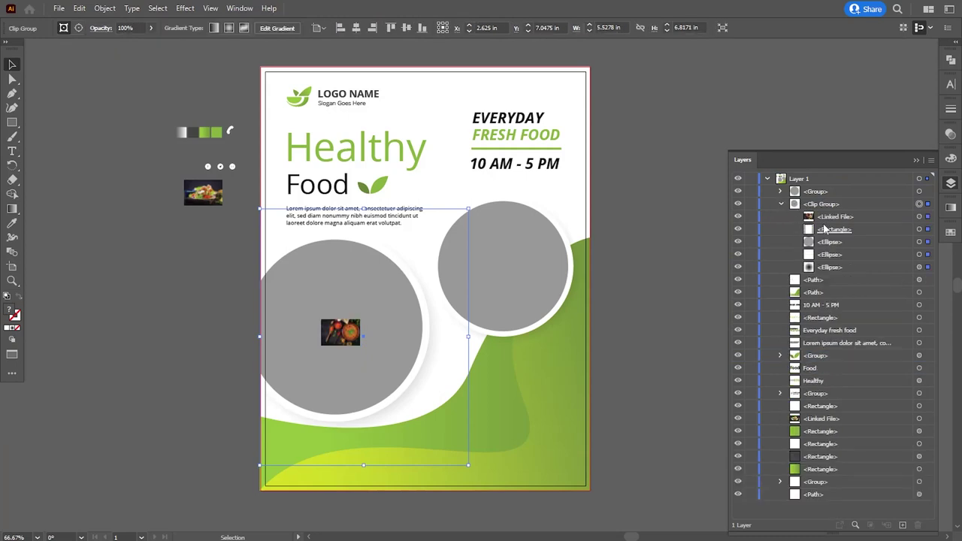
pyautogui.moveTo(824, 217); pyautogui.dragTo(827, 248)
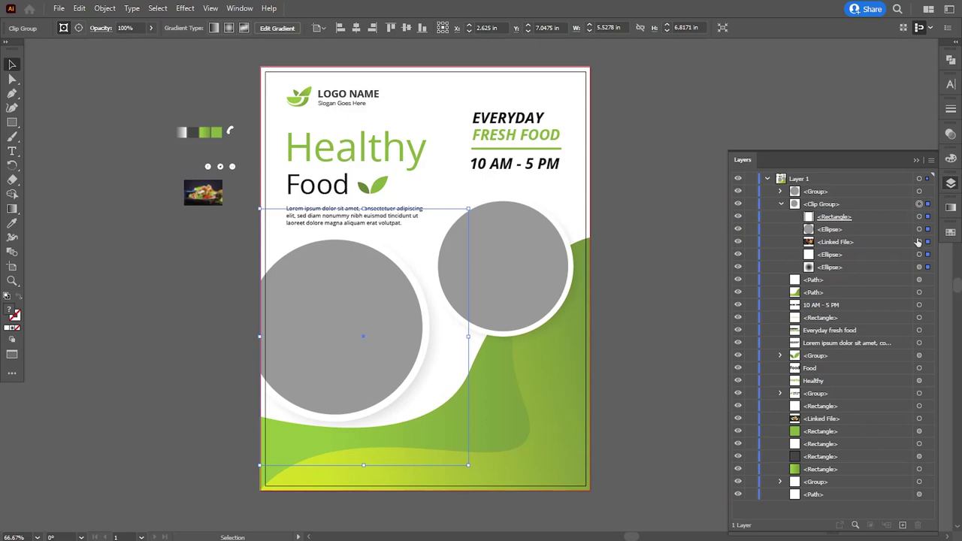
pyautogui.click(918, 242)
# Clip the soup photo to the grey ellipse and enlarge it to fill the circle.
pyautogui.click(104, 8)
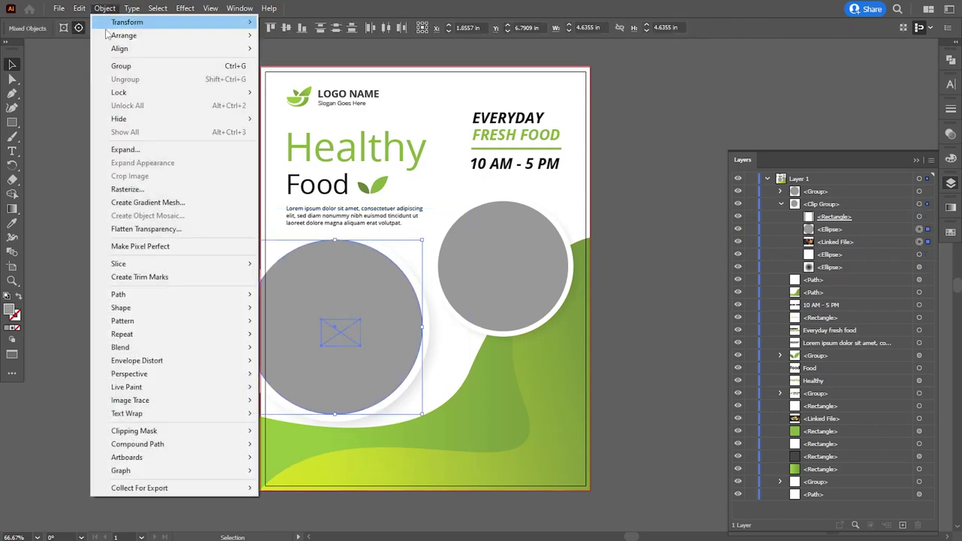
pyautogui.click(270, 432)
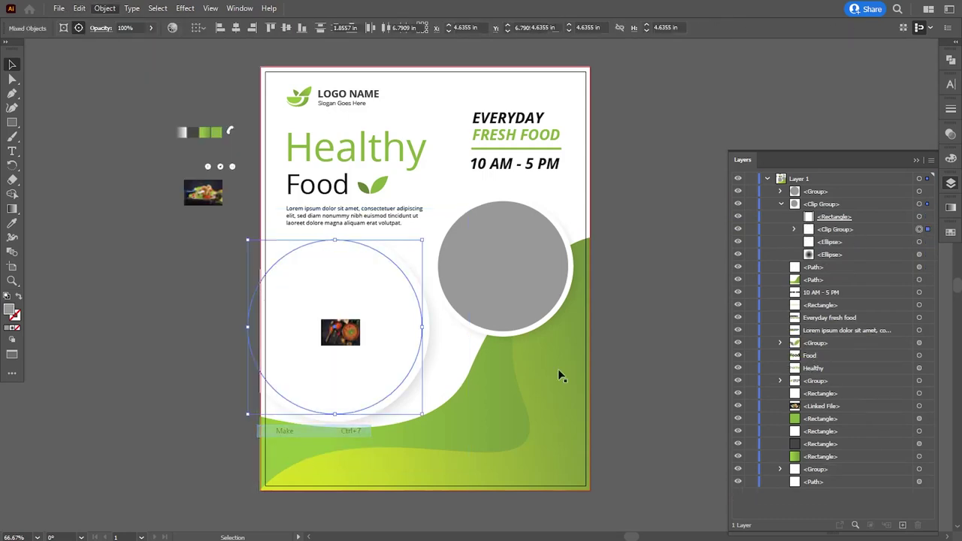
pyautogui.click(795, 229)
pyautogui.click(918, 254)
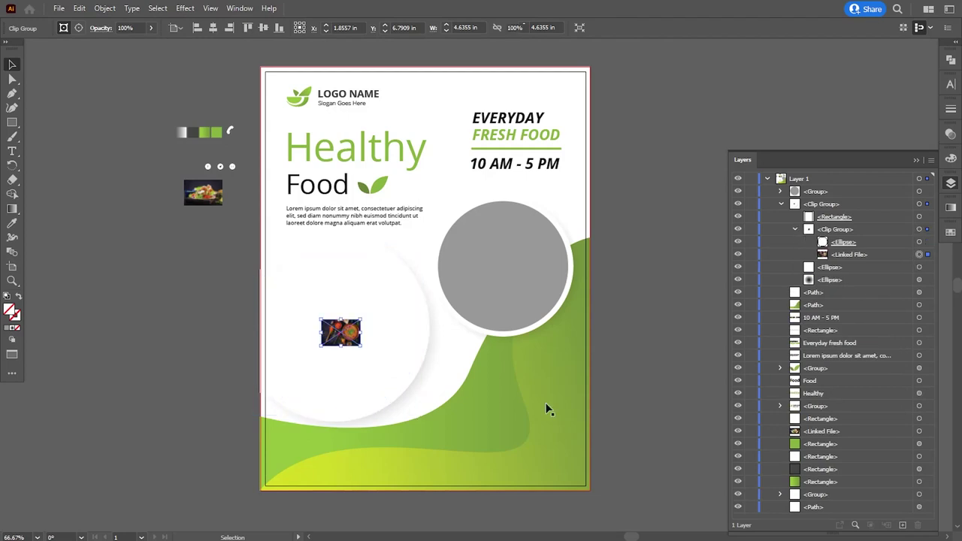
pyautogui.moveTo(363, 348); pyautogui.dragTo(467, 426)
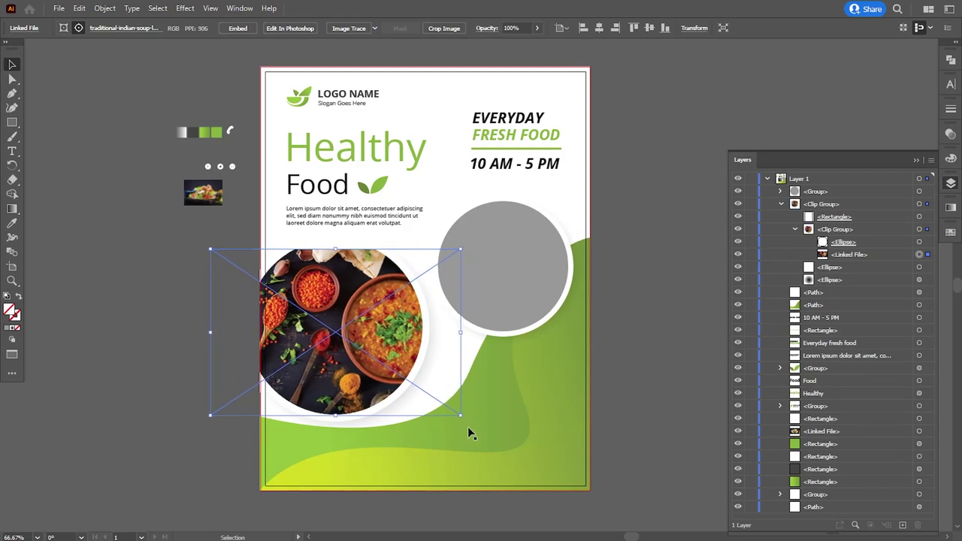
pyautogui.press('Left')
pyautogui.press('Left')
pyautogui.press('Left')
pyautogui.press('Left')
pyautogui.press('Left')
pyautogui.press('Left')
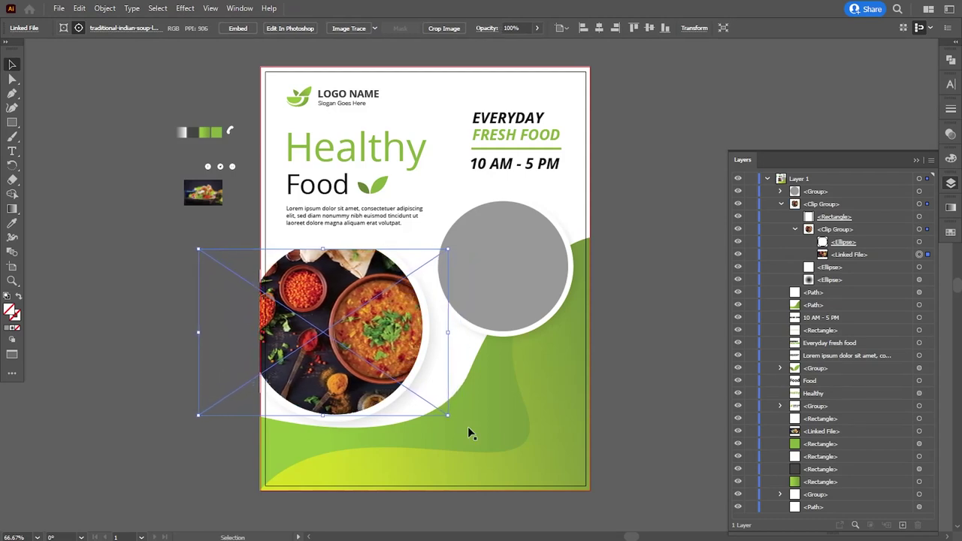
pyautogui.press('Left')
pyautogui.press('Left')
pyautogui.press('Left')
pyautogui.press('Left')
pyautogui.press('Left')
pyautogui.press('Left')
pyautogui.press('Left')
pyautogui.press('Left')
pyautogui.press('Left')
pyautogui.press('Left')
pyautogui.press('Left')
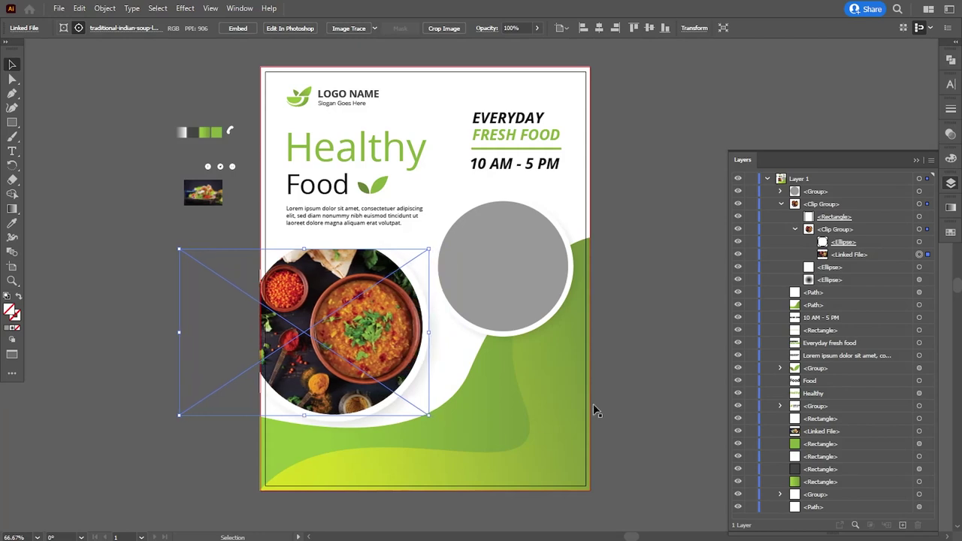
pyautogui.click(651, 387)
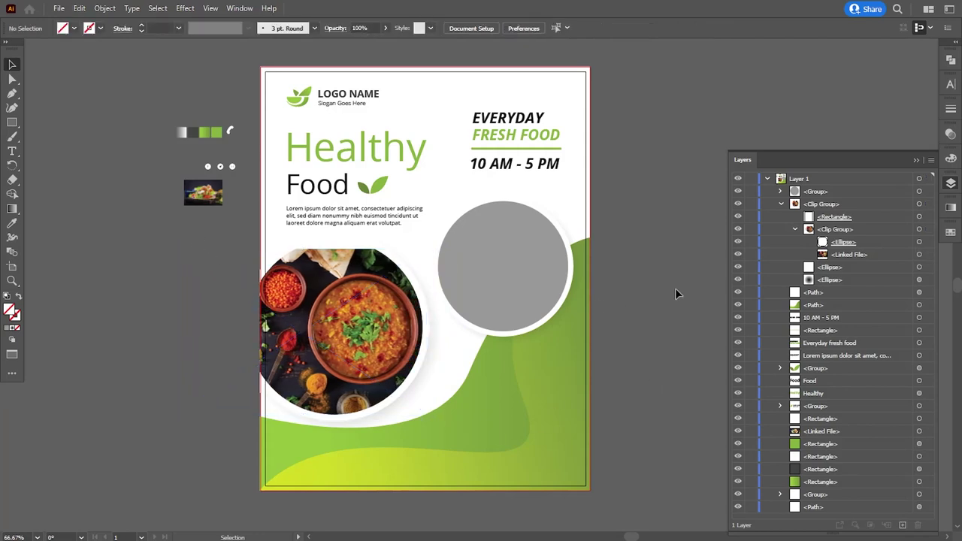
# Enlarge the soup photo further and fine-tune its position inside the circle.
pyautogui.click(919, 254)
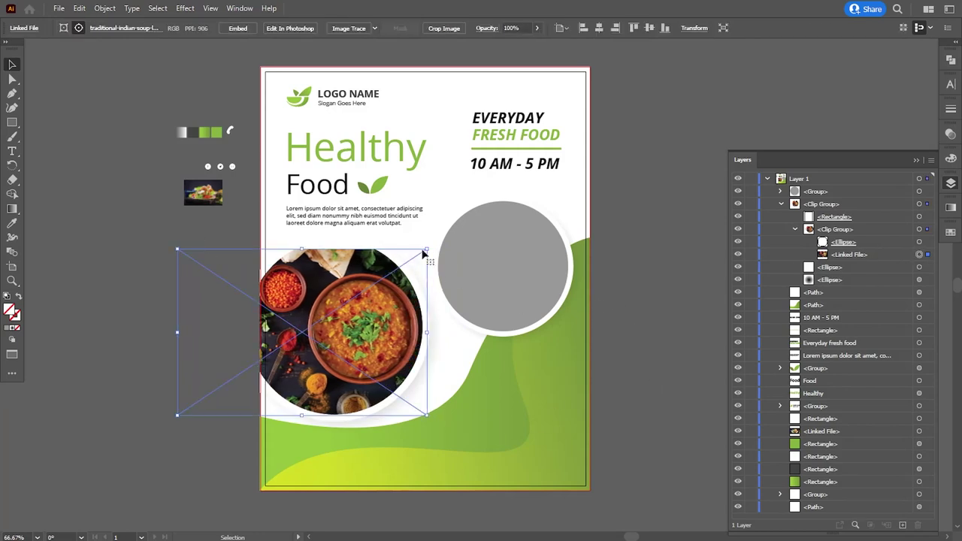
pyautogui.moveTo(426, 250); pyautogui.dragTo(440, 239)
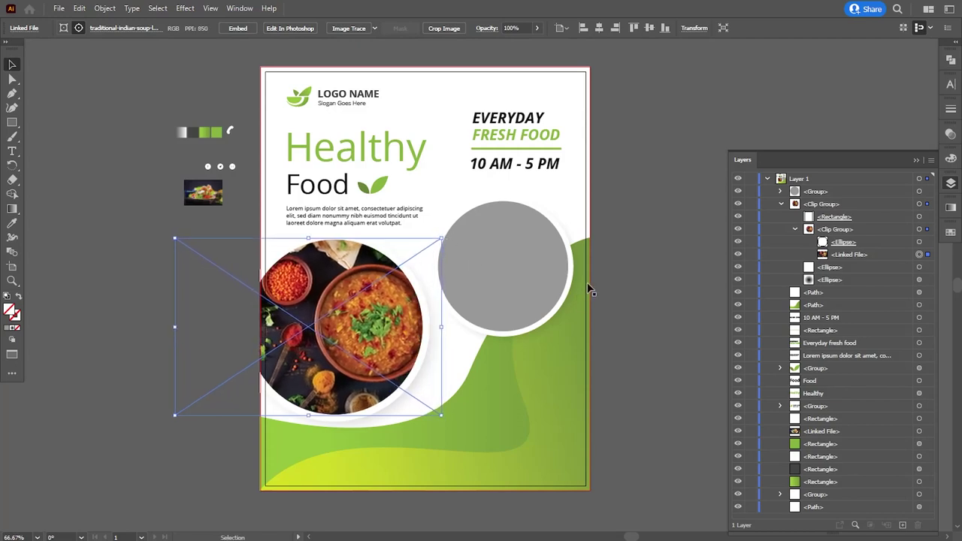
pyautogui.hotkey('shift', 'Left')
pyautogui.hotkey('shift', 'Left')
pyautogui.hotkey('shift', 'Left')
pyautogui.hotkey('shift', 'Left')
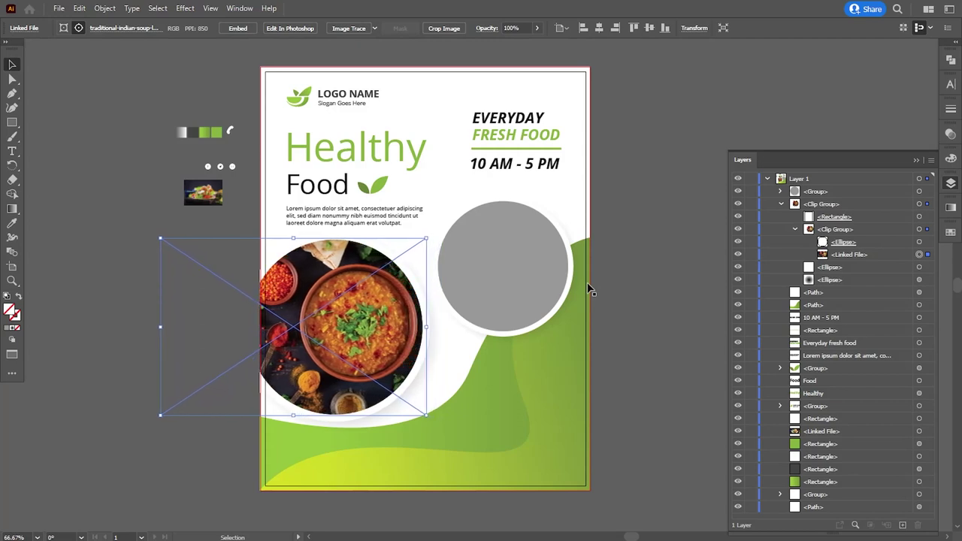
pyautogui.press('Left')
pyautogui.press('Down')
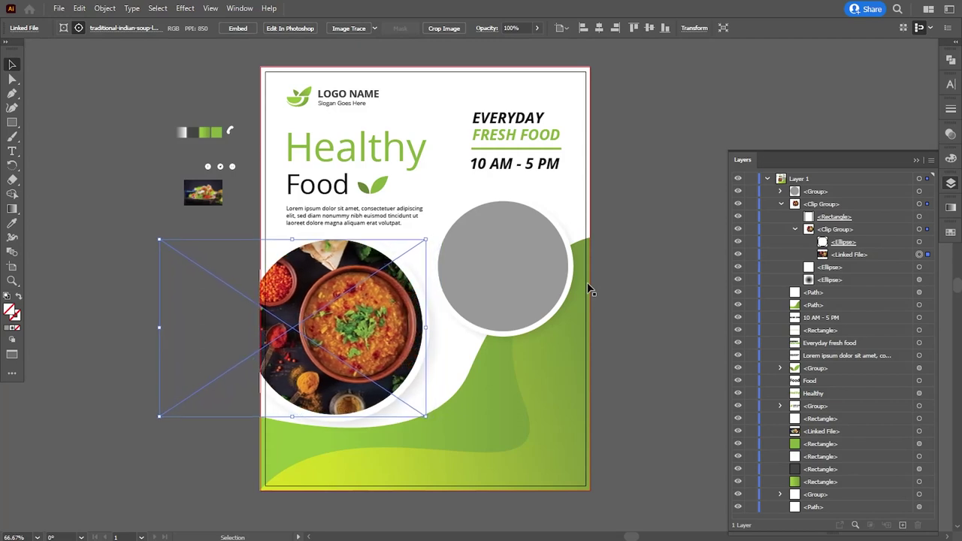
pyautogui.press('Up')
pyautogui.press('Up')
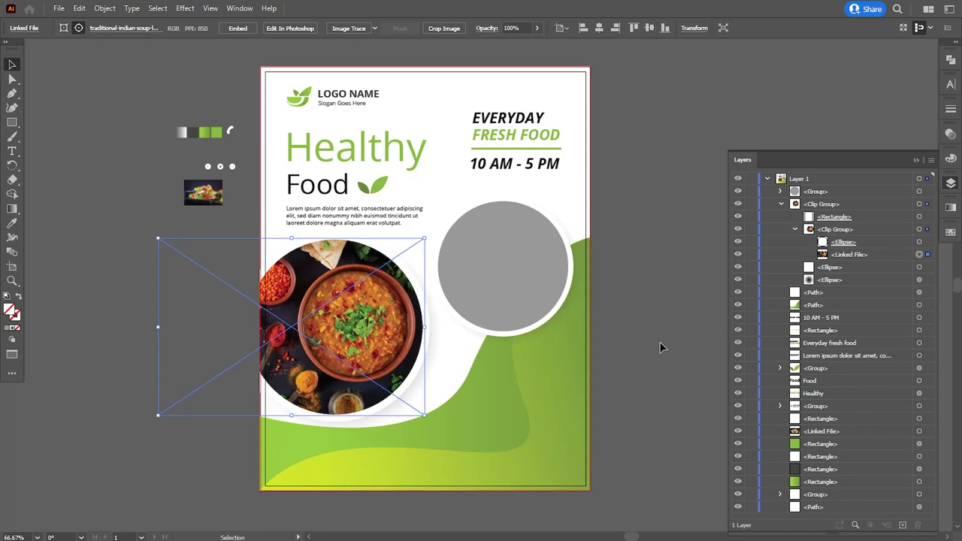
pyautogui.click(656, 344)
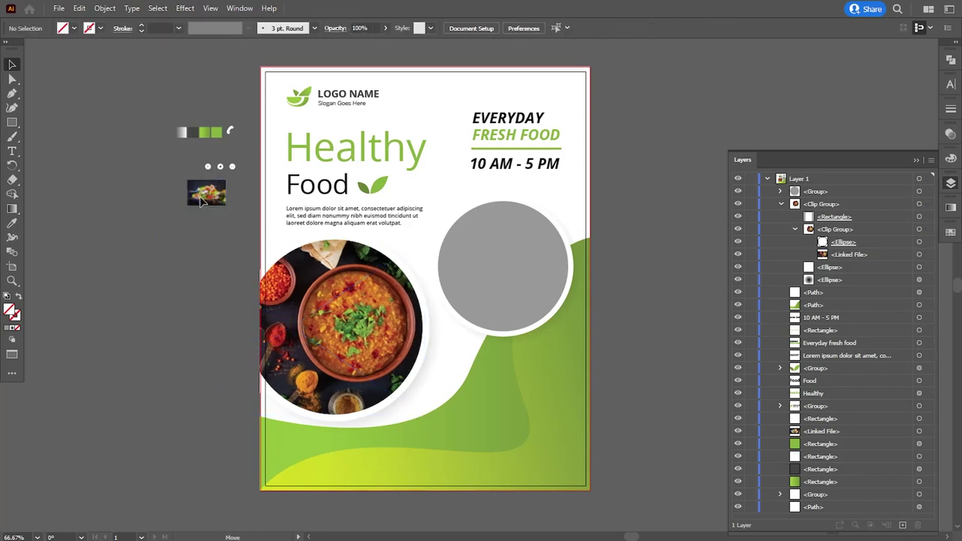
# Place the falafel photo beneath the right grey circle and clip it with the circle.
pyautogui.moveTo(203, 192); pyautogui.dragTo(524, 272)
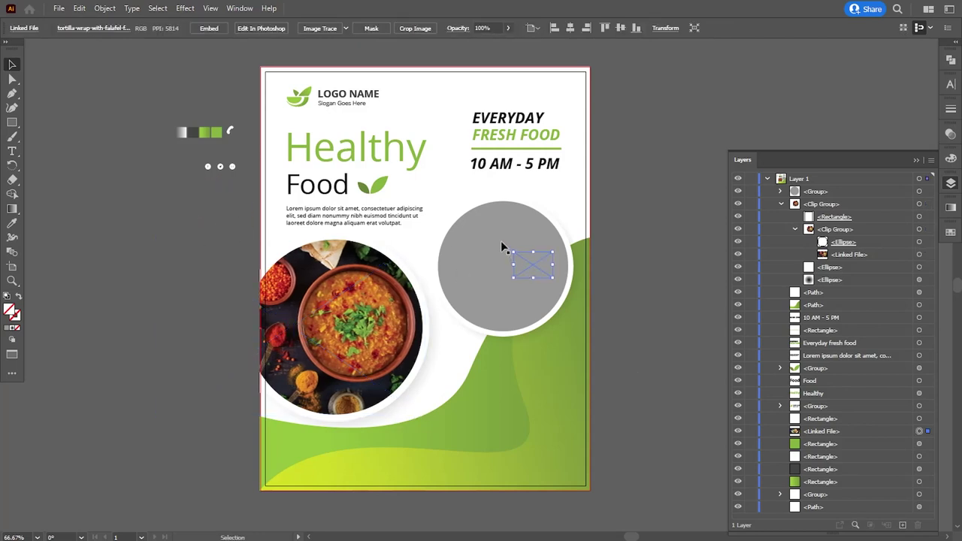
pyautogui.click(781, 192)
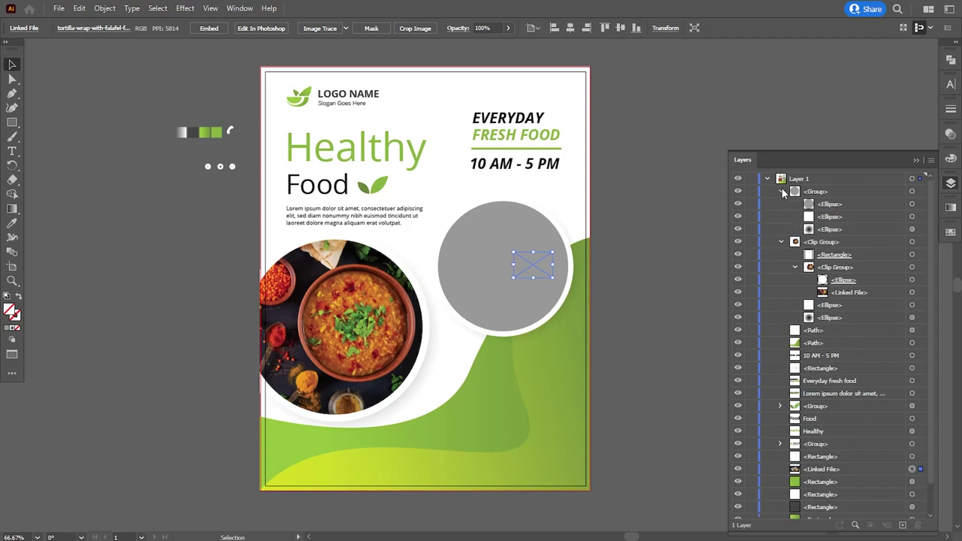
pyautogui.moveTo(847, 474); pyautogui.dragTo(843, 199)
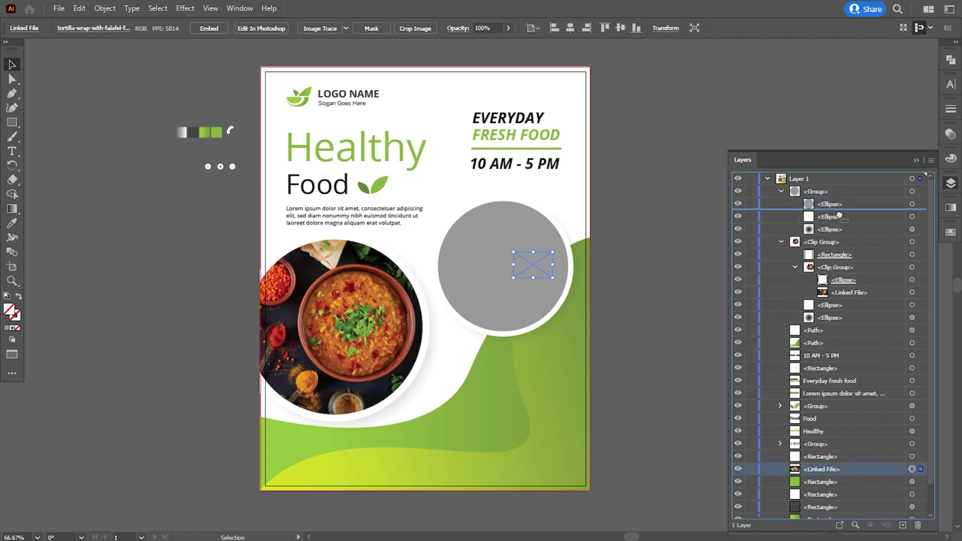
pyautogui.moveTo(843, 199); pyautogui.dragTo(843, 210)
pyautogui.keyDown('shift'); pyautogui.click(912, 203); pyautogui.keyUp('shift')
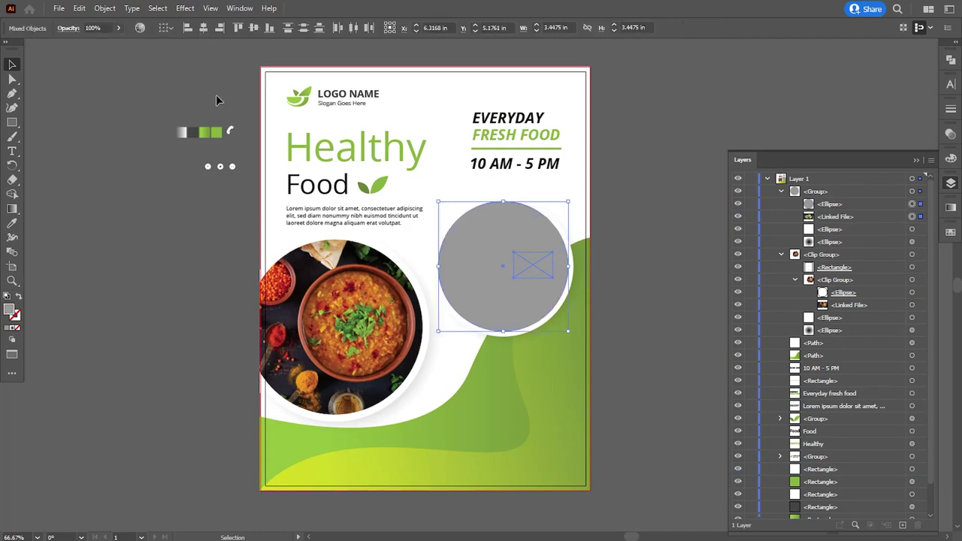
pyautogui.click(104, 7)
pyautogui.moveTo(134, 430)
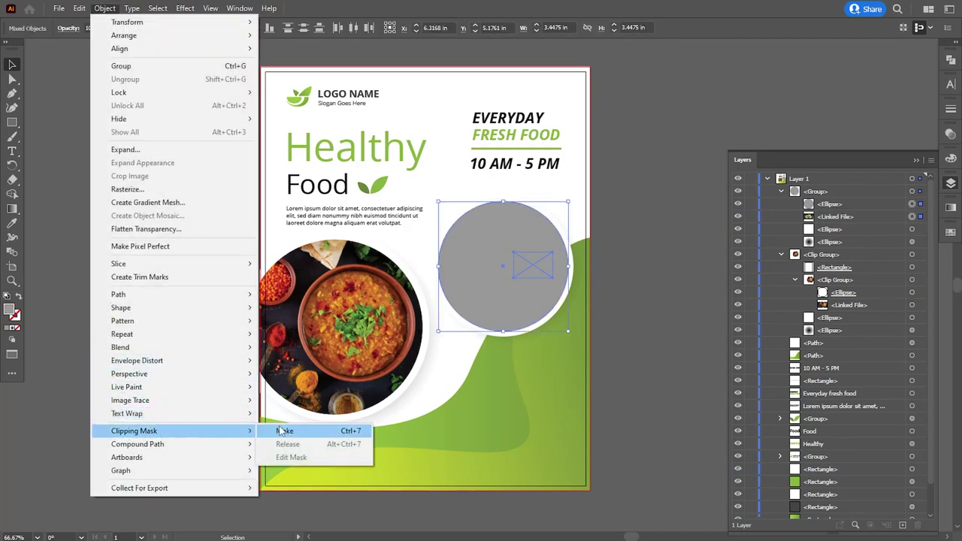
pyautogui.click(279, 431)
# Enlarge the falafel photo to fill the circle, nudge it left, and collapse the layer groups.
pyautogui.click(795, 204)
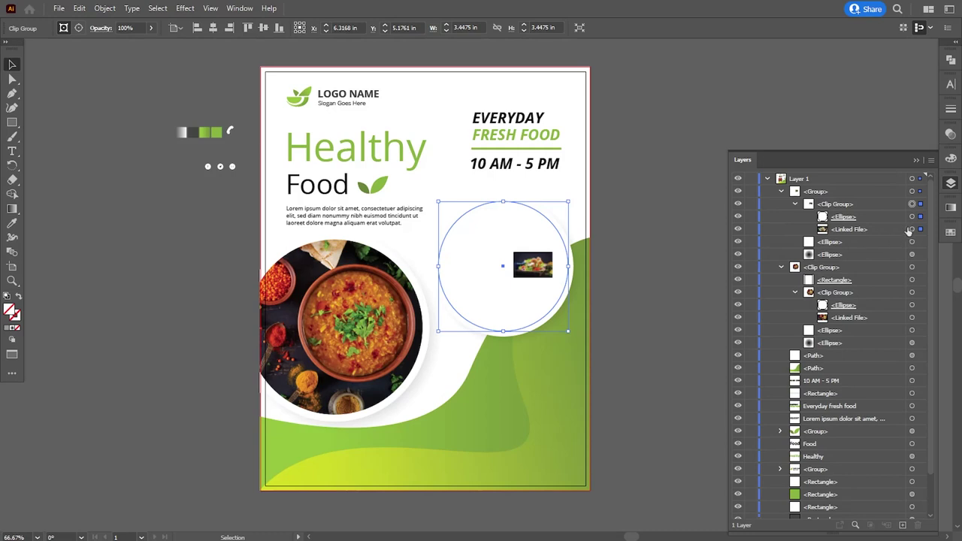
pyautogui.click(911, 229)
pyautogui.moveTo(547, 278)
pyautogui.mouseDown()
pyautogui.moveTo(650, 355)
pyautogui.moveTo(630, 361)
pyautogui.moveTo(650, 357)
pyautogui.mouseUp()
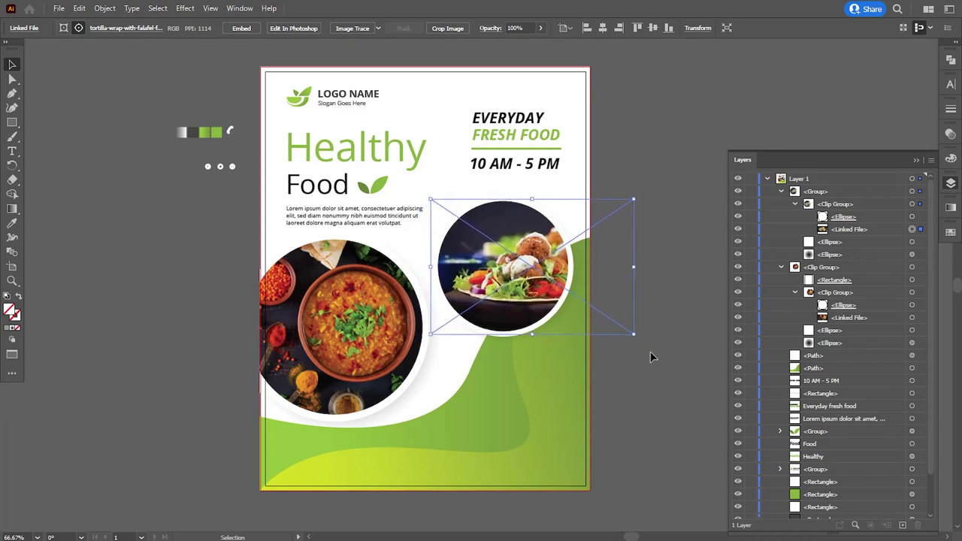
pyautogui.hotkey('shift', 'Left')
pyautogui.hotkey('shift', 'Left')
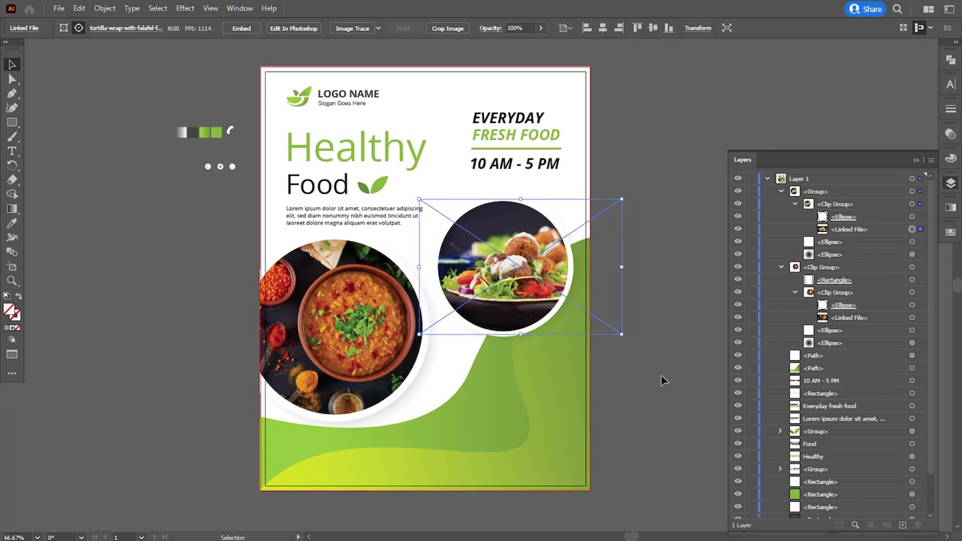
pyautogui.click(659, 387)
pyautogui.moveTo(636, 360); pyautogui.dragTo(590, 342)
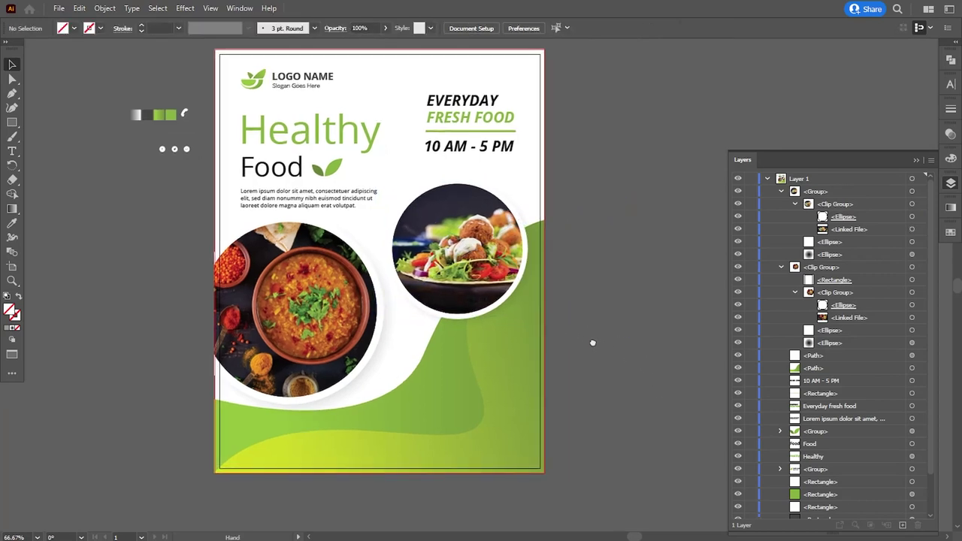
pyautogui.moveTo(12, 124); pyautogui.dragTo(68, 136)
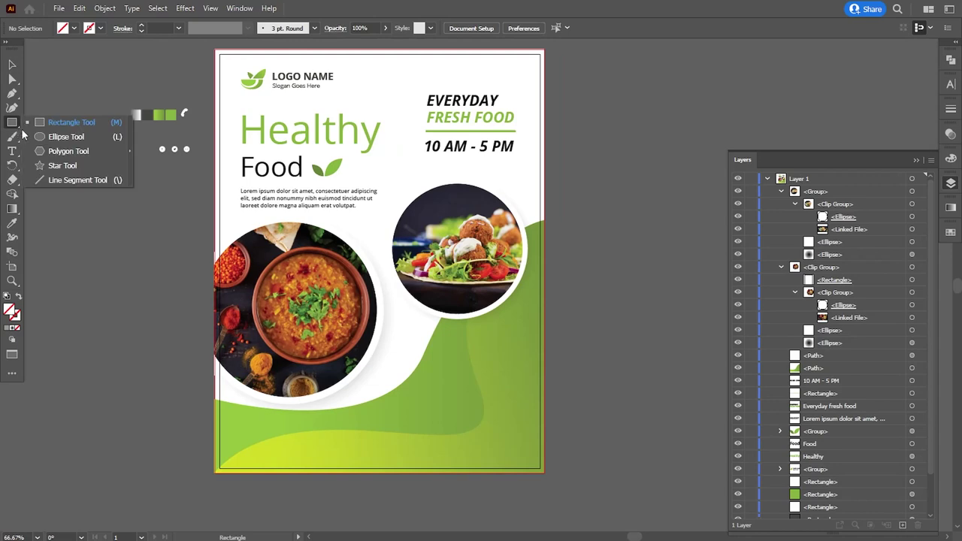
pyautogui.click(796, 205)
pyautogui.click(781, 192)
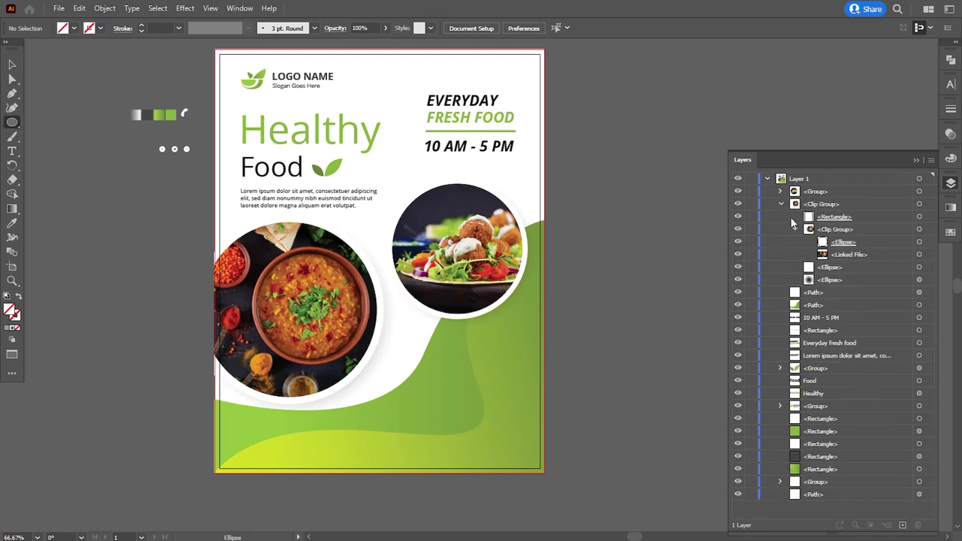
# Draw a new circle over the lower green area of the poster.
pyautogui.click(794, 230)
pyautogui.click(782, 204)
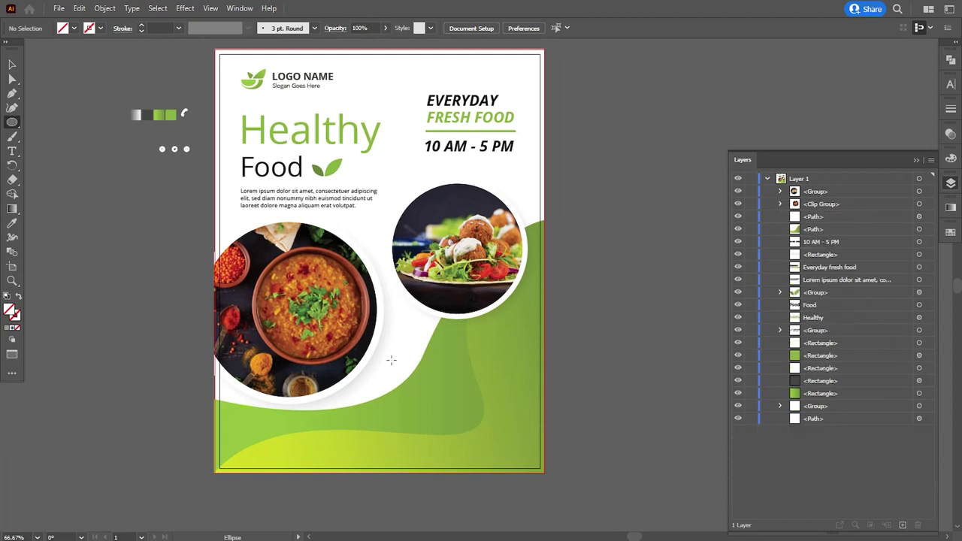
pyautogui.moveTo(399, 348); pyautogui.dragTo(495, 445)
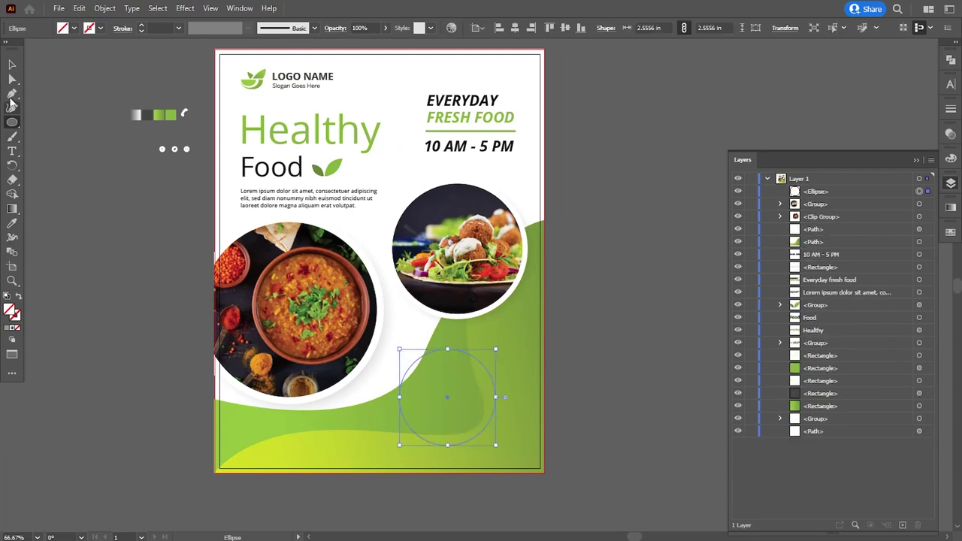
pyautogui.click(12, 64)
pyautogui.moveTo(416, 362); pyautogui.dragTo(436, 370)
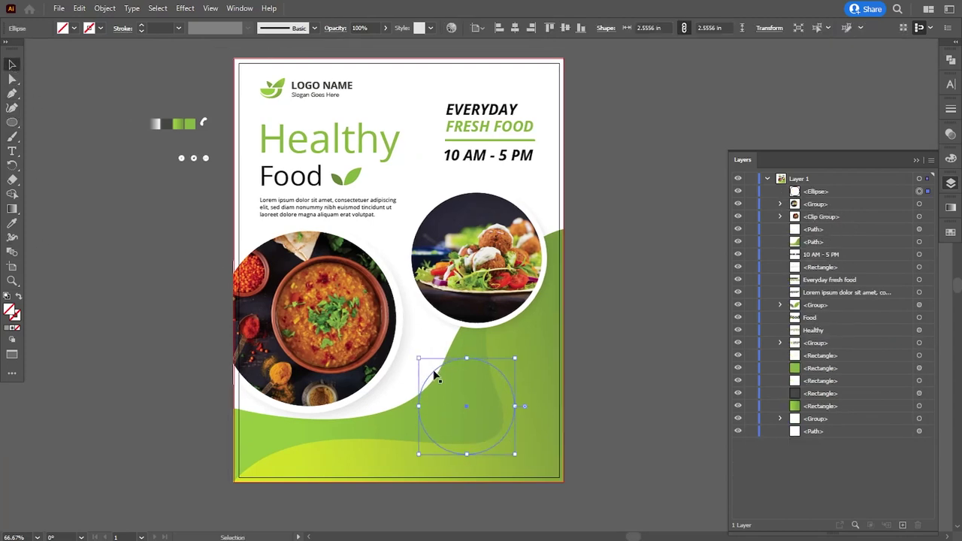
pyautogui.click(417, 339)
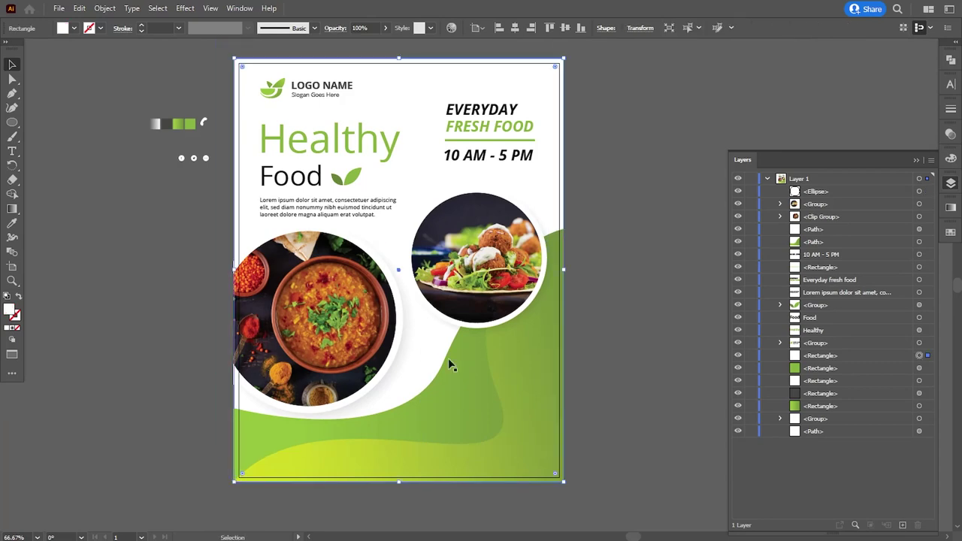
pyautogui.click(918, 193)
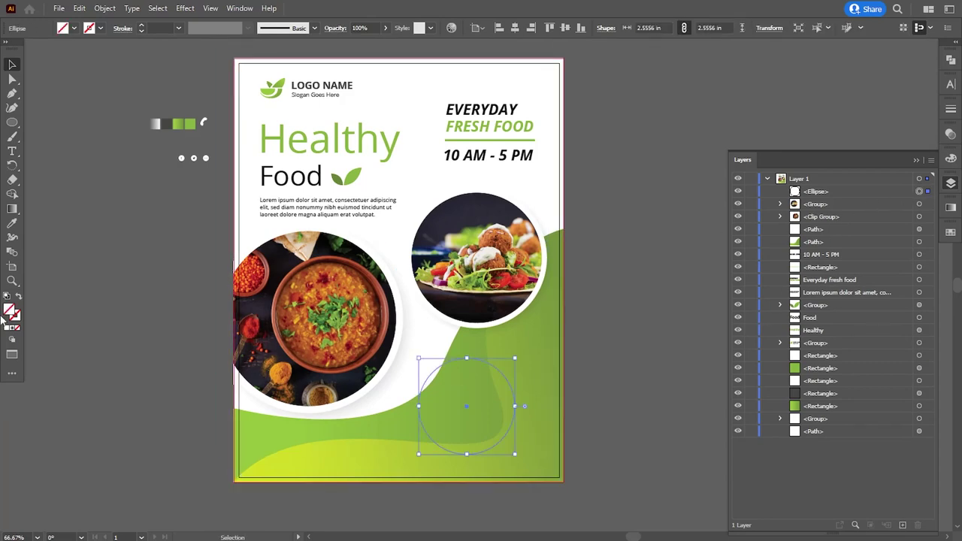
# Give the circle the green gradient fill sampled from the artwork with the Eyedropper.
pyautogui.doubleClick(13, 313)
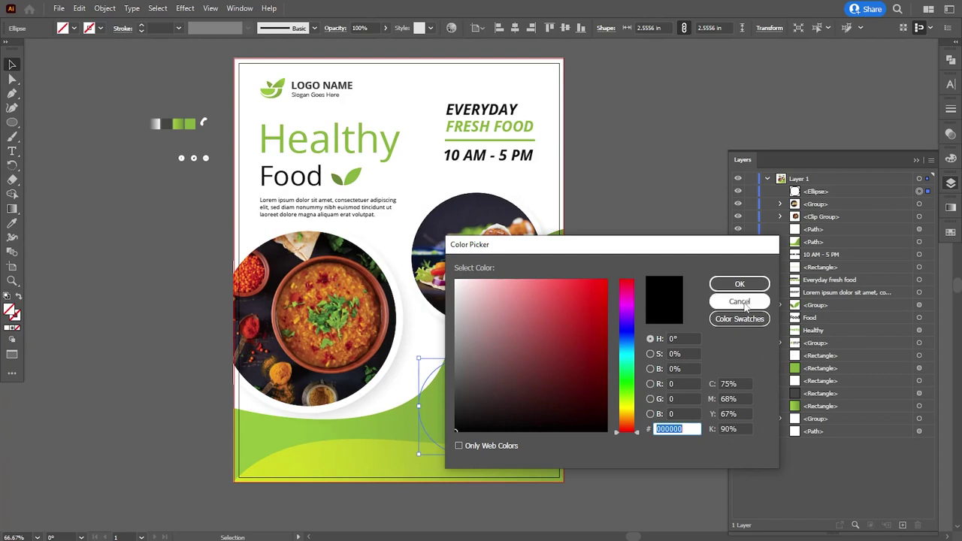
pyautogui.click(738, 301)
pyautogui.click(12, 223)
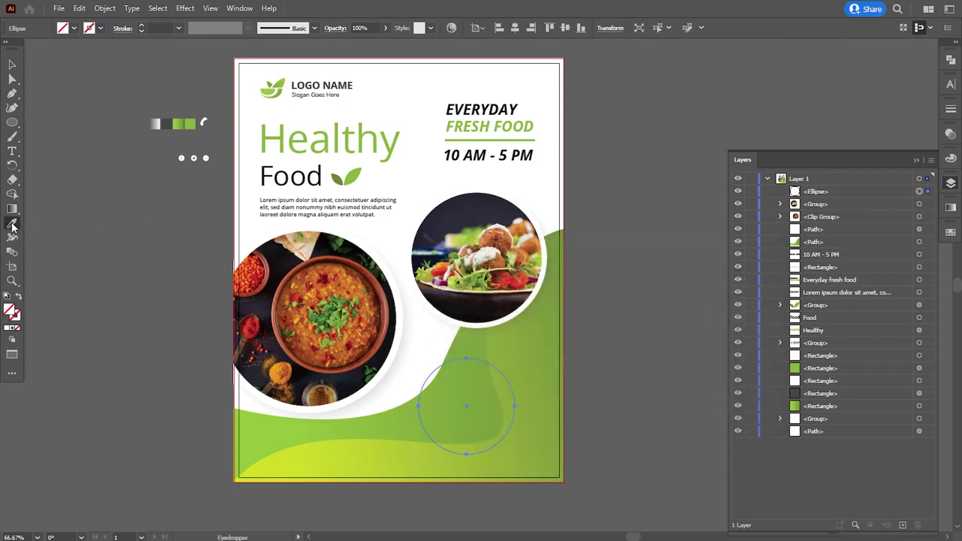
pyautogui.click(180, 124)
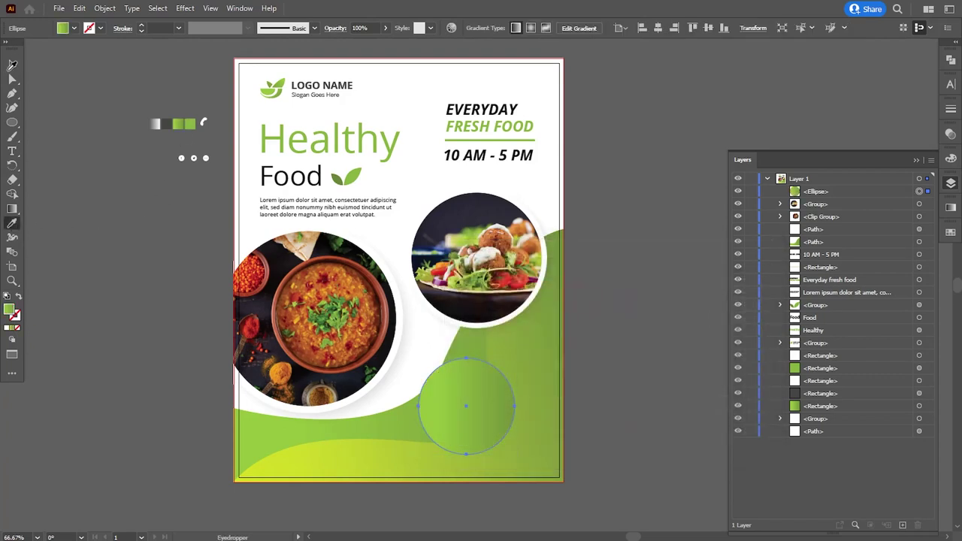
pyautogui.click(12, 65)
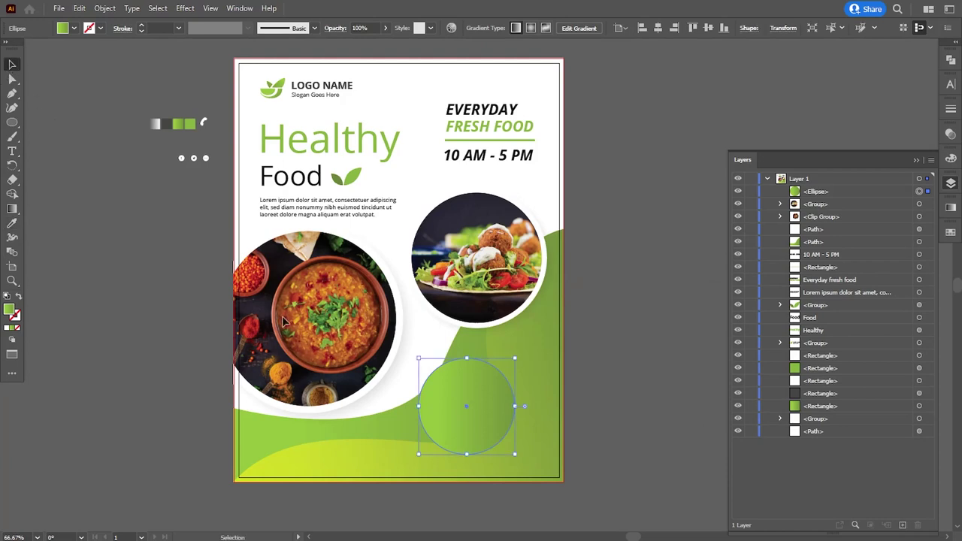
pyautogui.hotkey('ctrl', 'h')
# Move the green circle between the food photos and size it to about 2.68 in.
pyautogui.moveTo(457, 404); pyautogui.dragTo(423, 341)
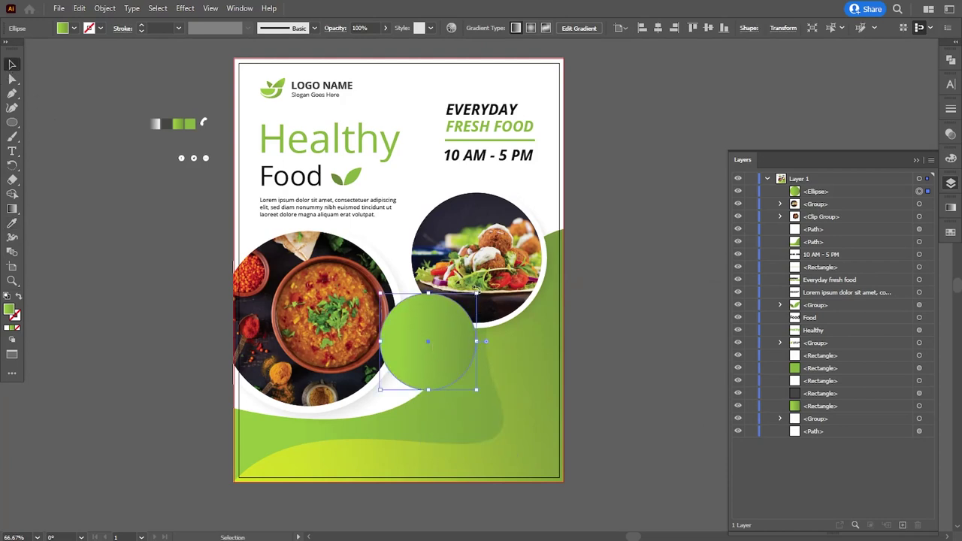
pyautogui.moveTo(473, 293); pyautogui.dragTo(466, 300)
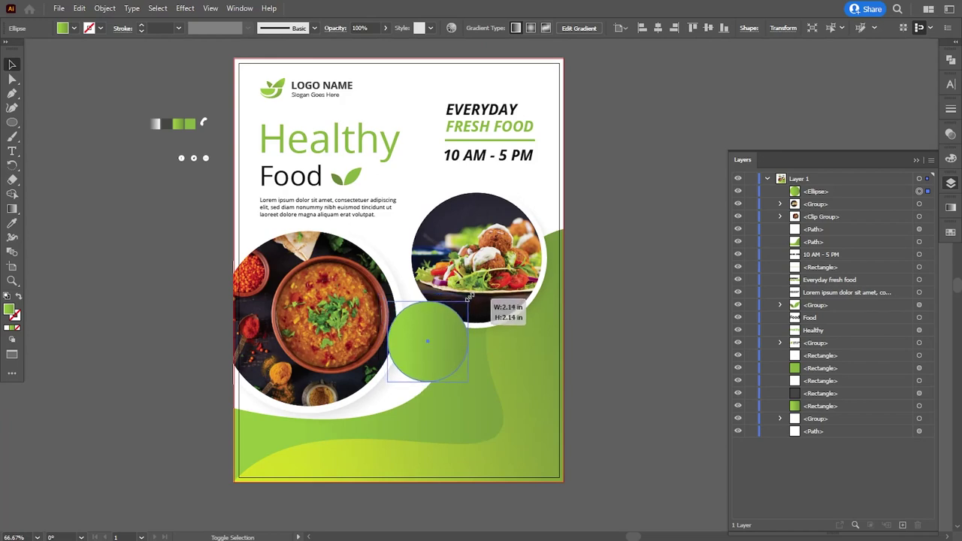
pyautogui.moveTo(455, 339); pyautogui.dragTo(436, 337)
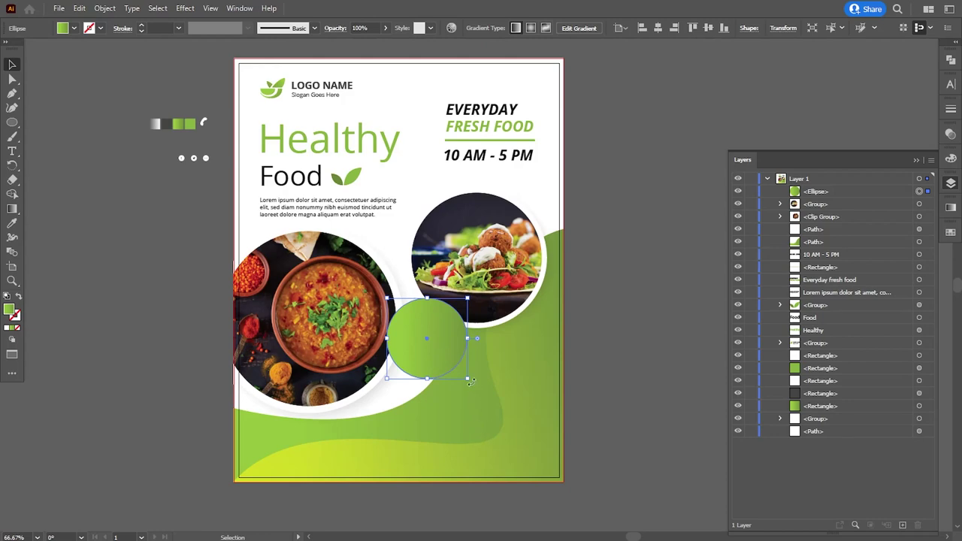
pyautogui.moveTo(469, 382); pyautogui.dragTo(488, 403)
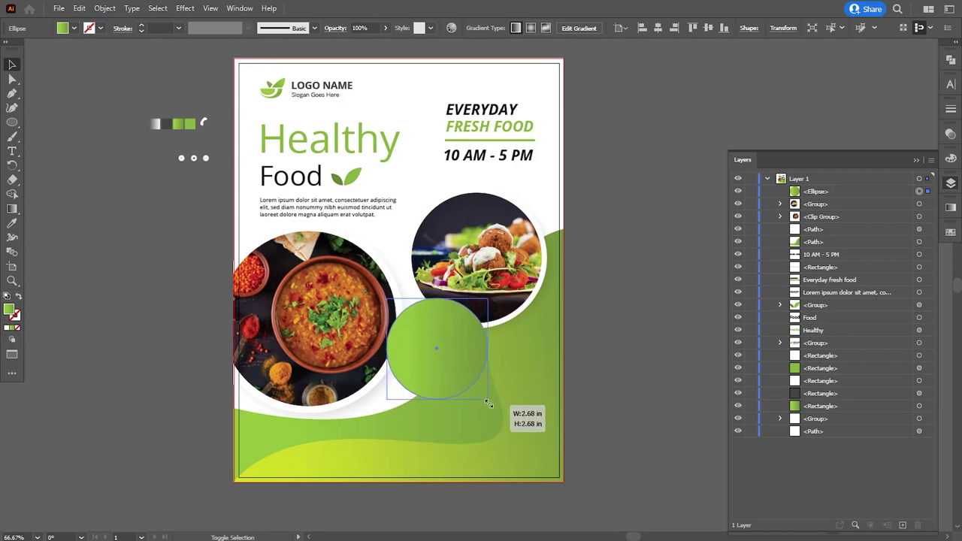
# Paste a smaller copy of about 2.31 in in front, with a diagonal upper-left-to-lower-right gradient.
pyautogui.click(79, 9)
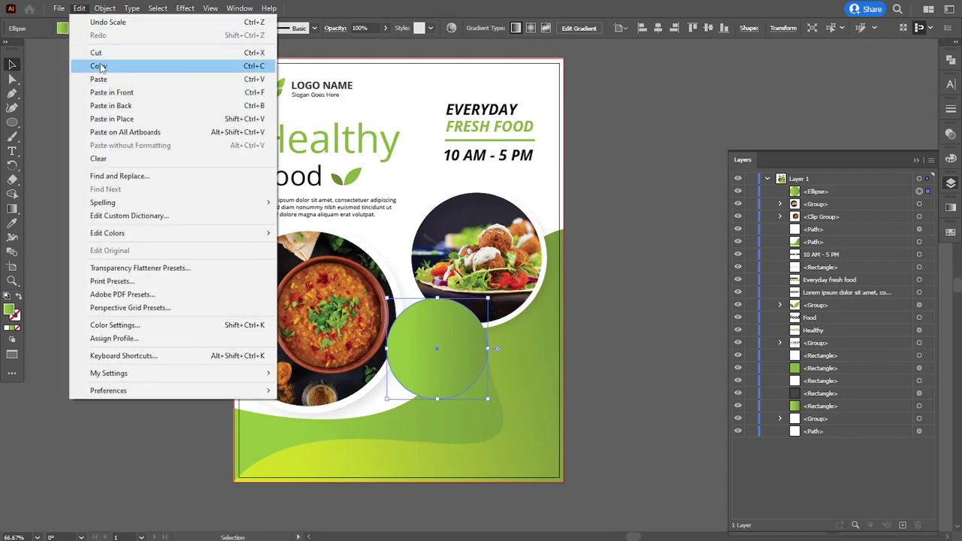
pyautogui.click(98, 66)
pyautogui.click(79, 8)
pyautogui.click(111, 92)
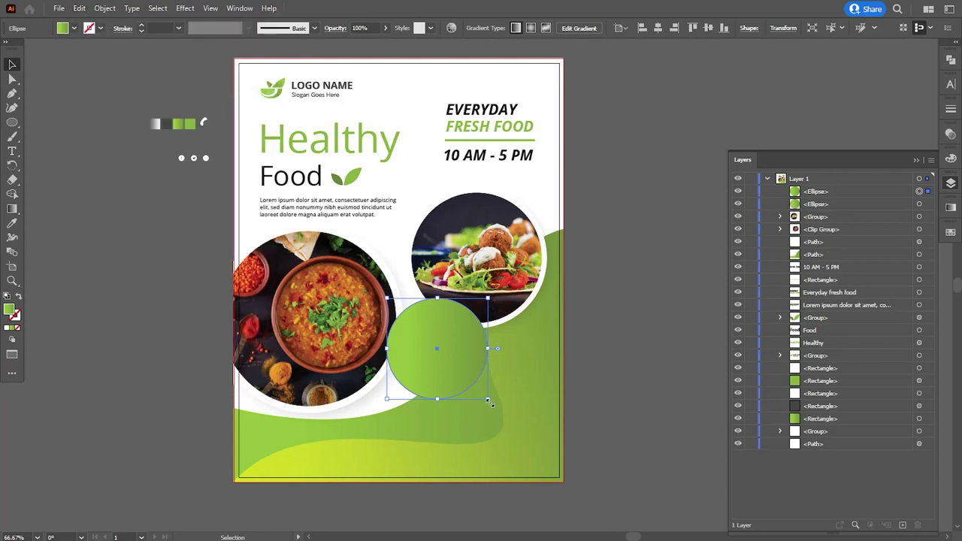
pyautogui.moveTo(487, 398); pyautogui.dragTo(469, 392)
pyautogui.press('g')
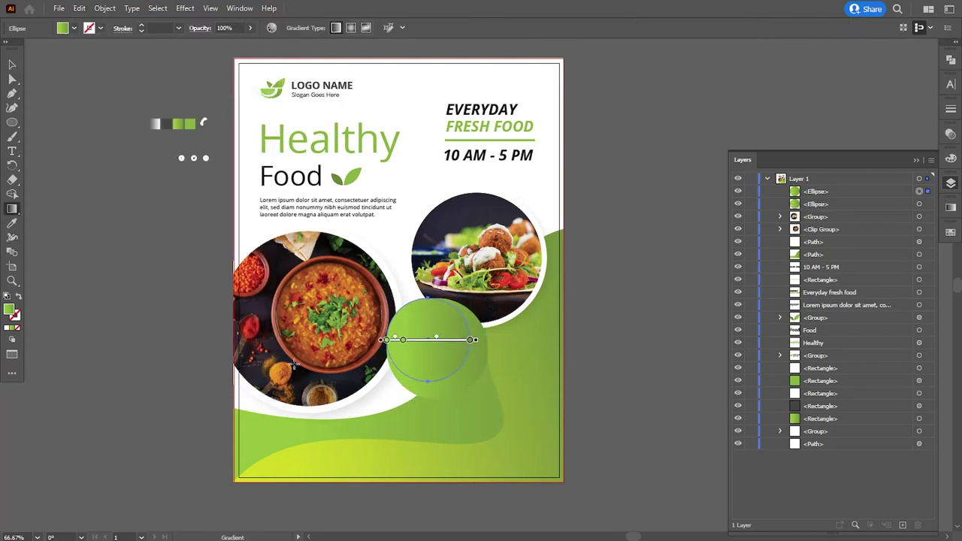
pyautogui.moveTo(403, 309); pyautogui.dragTo(452, 373)
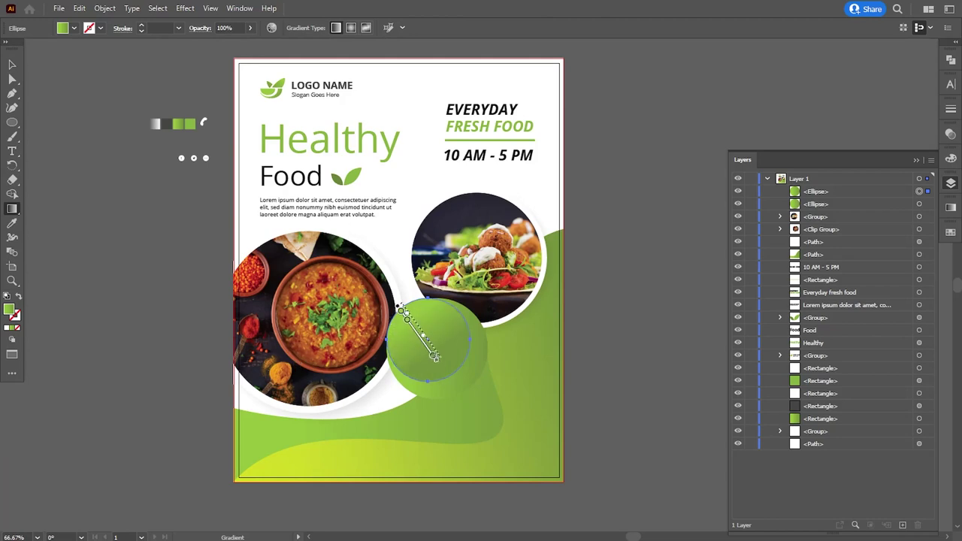
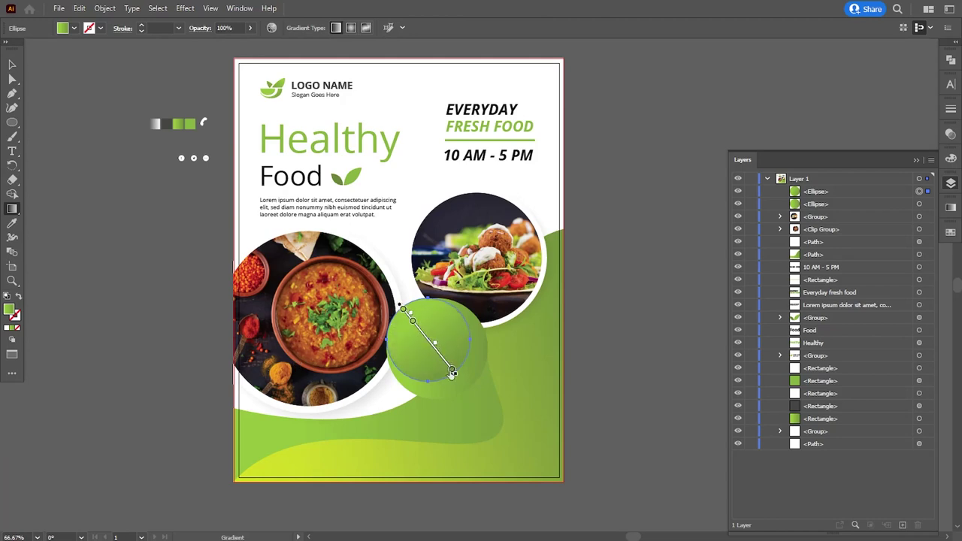
# Darken the green gradient's end colour stop to 48% black.
pyautogui.click(950, 134)
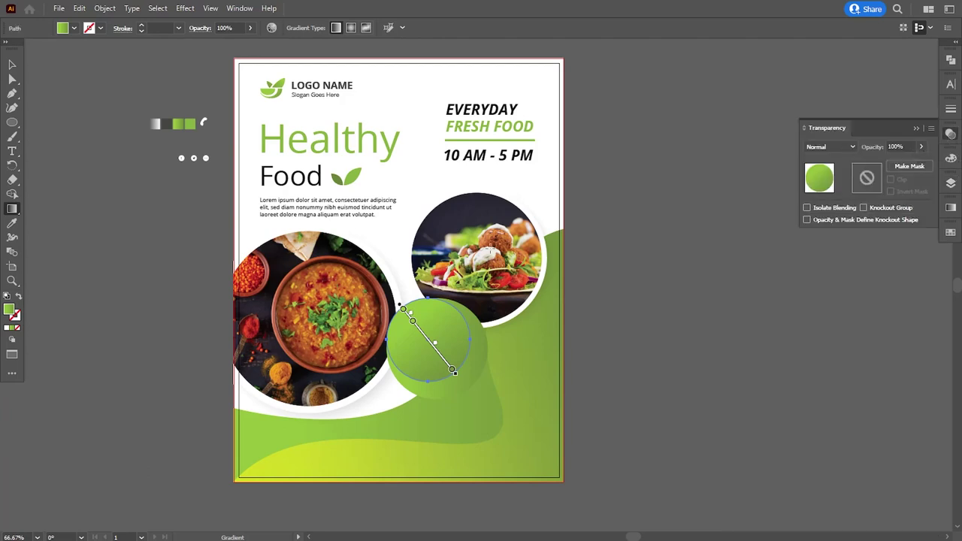
pyautogui.click(452, 371)
pyautogui.doubleClick(451, 372)
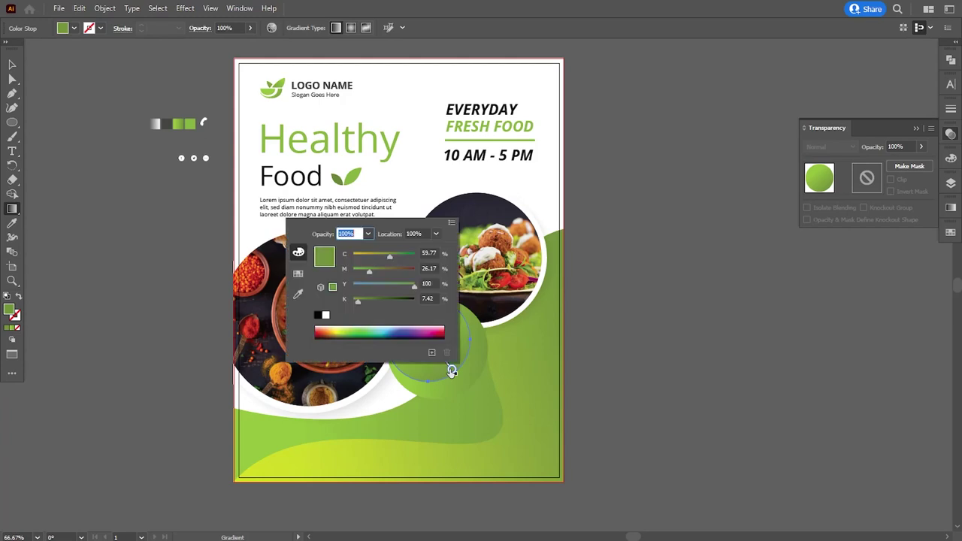
pyautogui.moveTo(363, 298); pyautogui.dragTo(384, 300)
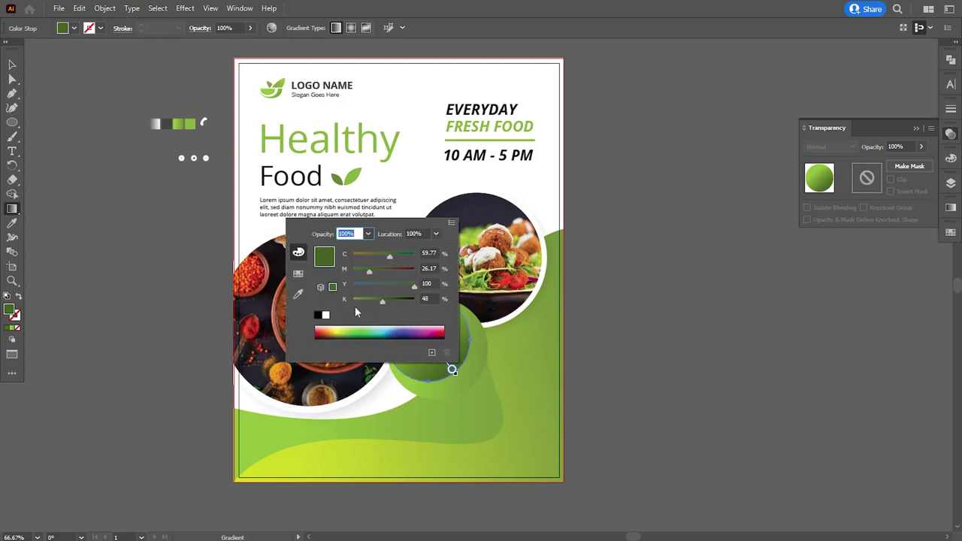
pyautogui.click(88, 149)
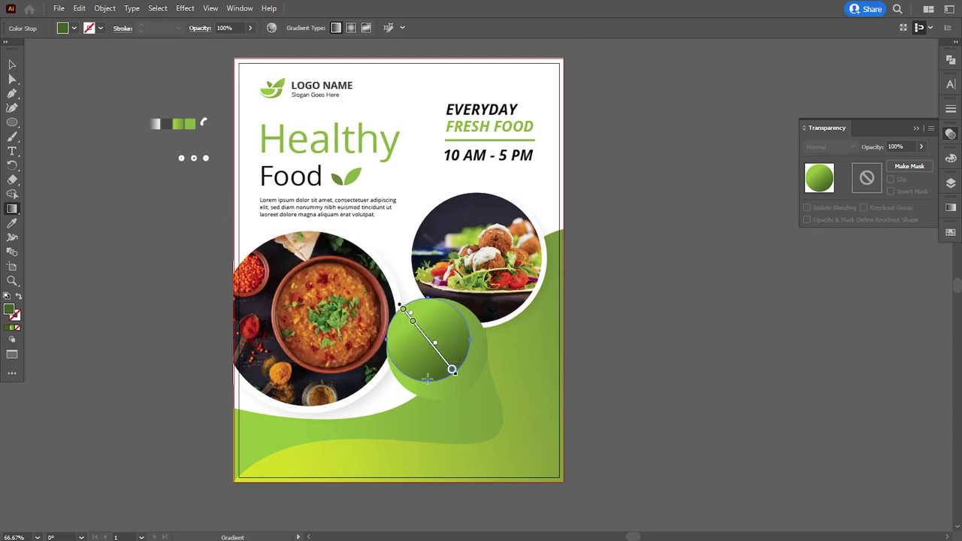
# Angle the circle's gradient diagonally from top-left to bottom-right.
pyautogui.click(12, 78)
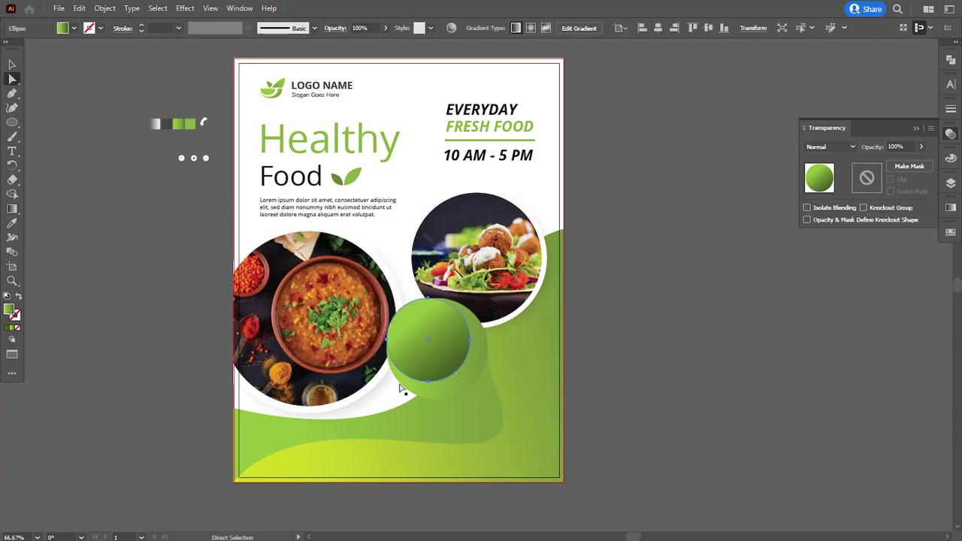
pyautogui.click(449, 389)
pyautogui.click(12, 209)
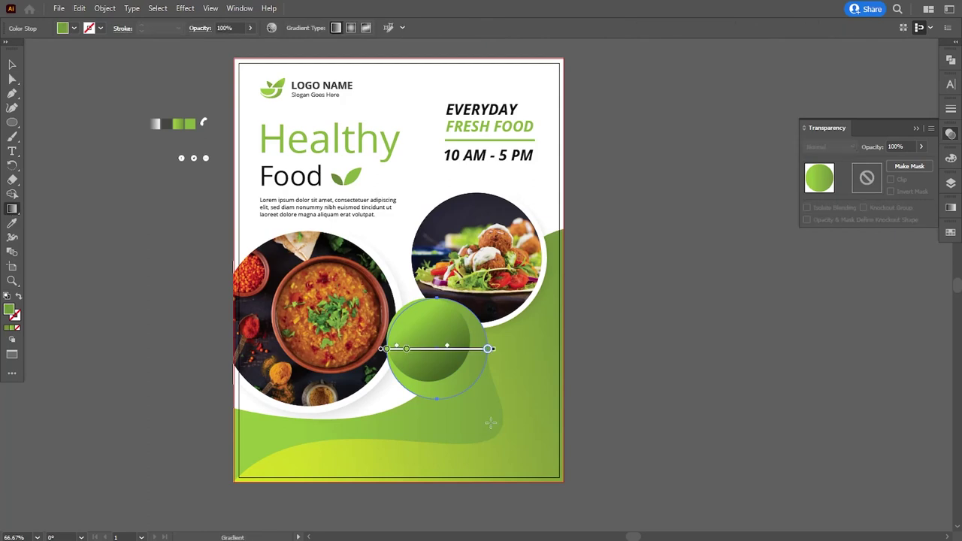
pyautogui.moveTo(407, 307); pyautogui.dragTo(468, 389)
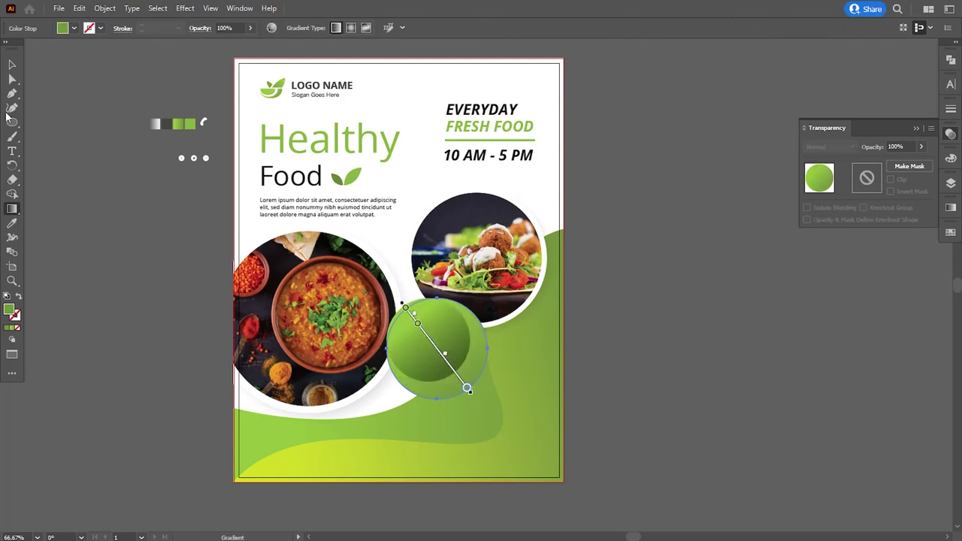
pyautogui.click(12, 64)
pyautogui.click(413, 391)
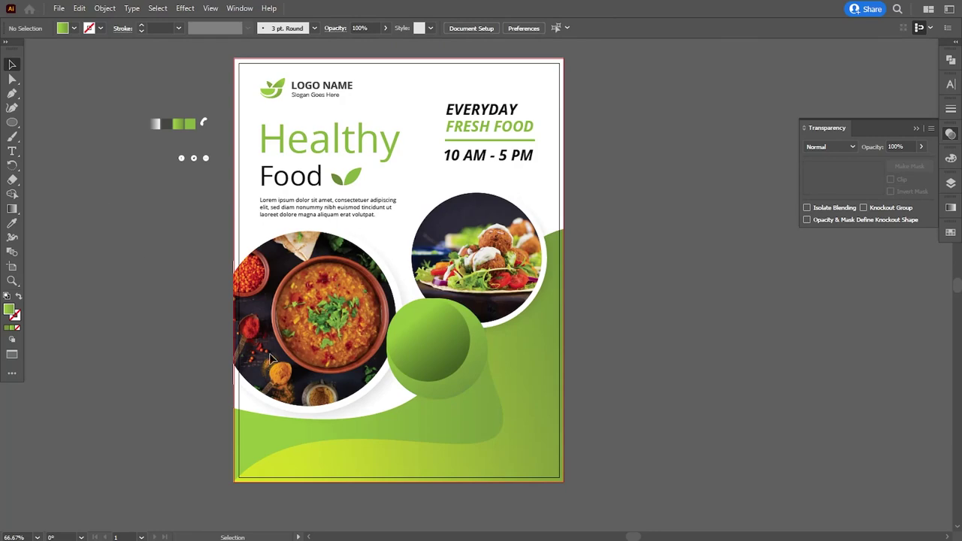
# Paste a copy of the green circle in back of the original.
pyautogui.click(457, 391)
pyautogui.click(78, 7)
pyautogui.click(96, 65)
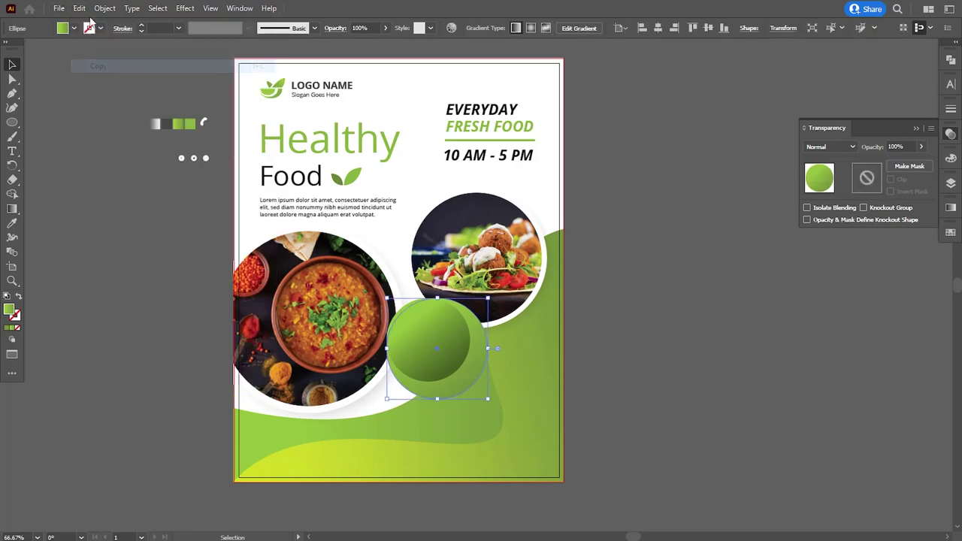
pyautogui.click(79, 8)
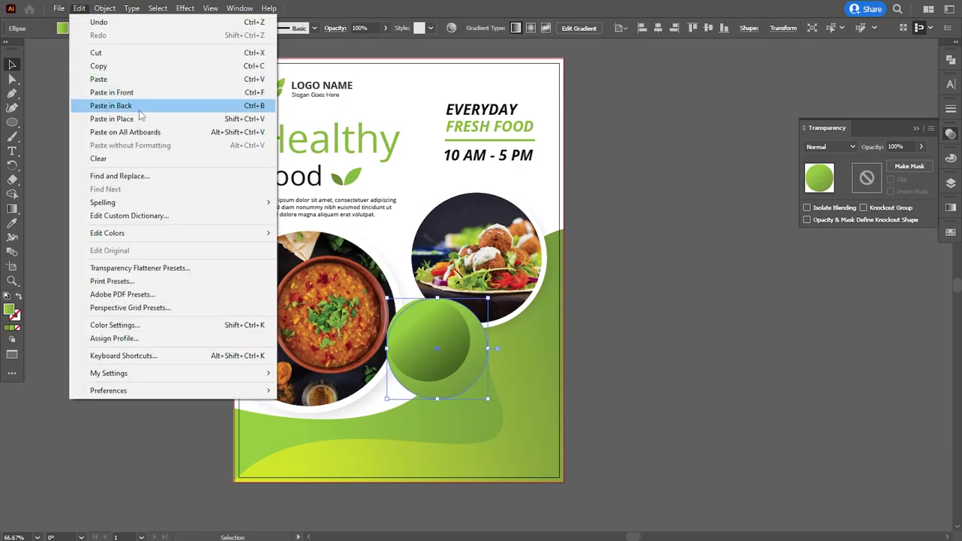
pyautogui.click(141, 106)
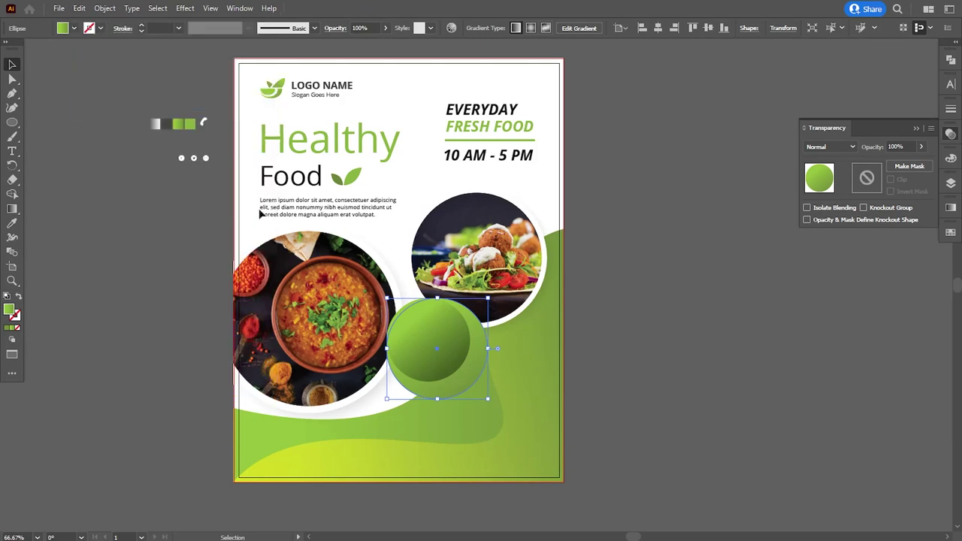
pyautogui.click(950, 182)
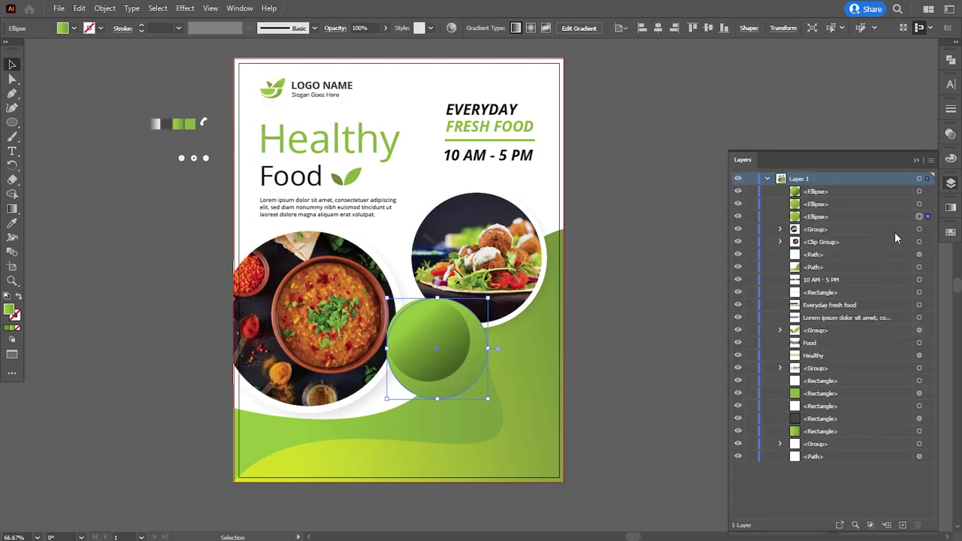
# Give the back copy a white-to-grey radial gradient and enlarge it to 2.94 in.
pyautogui.click(13, 224)
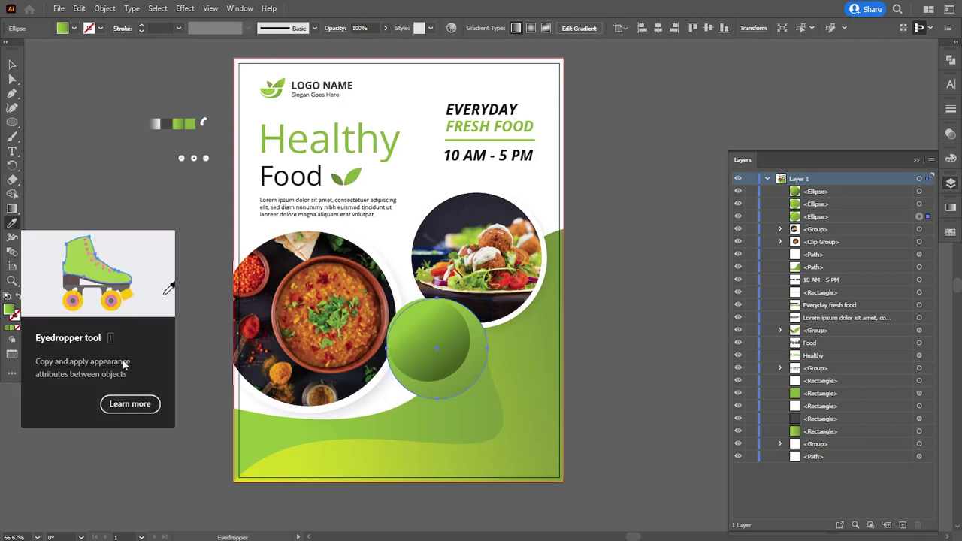
pyautogui.click(371, 395)
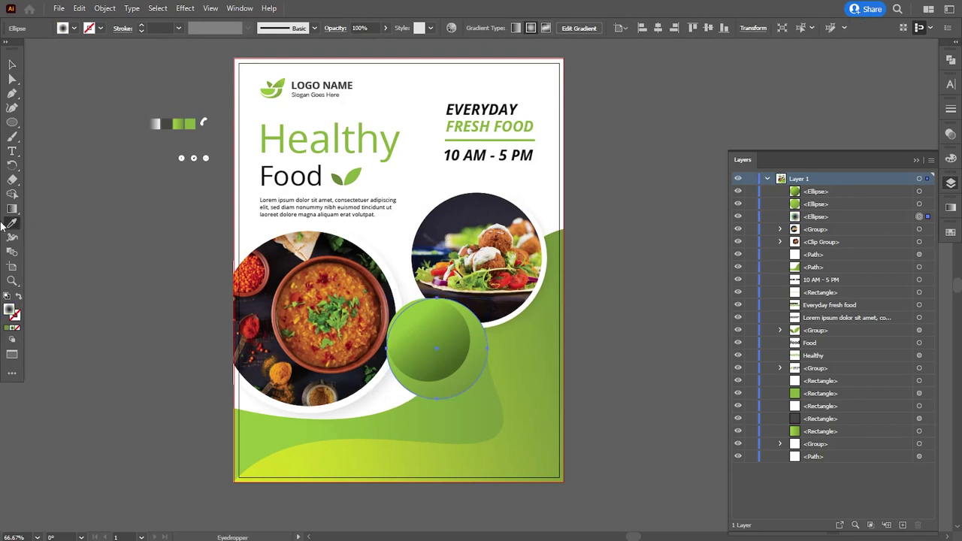
pyautogui.click(12, 65)
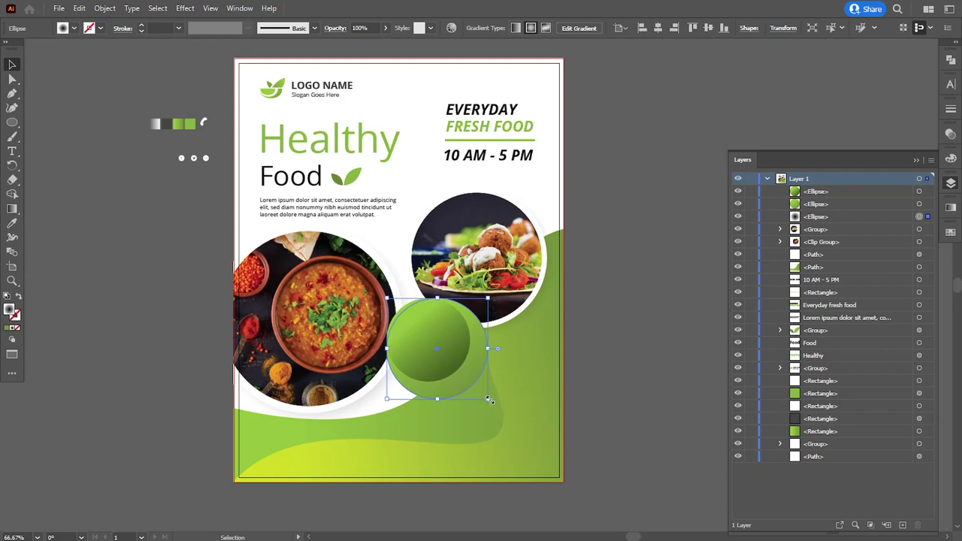
pyautogui.moveTo(488, 400); pyautogui.dragTo(500, 413)
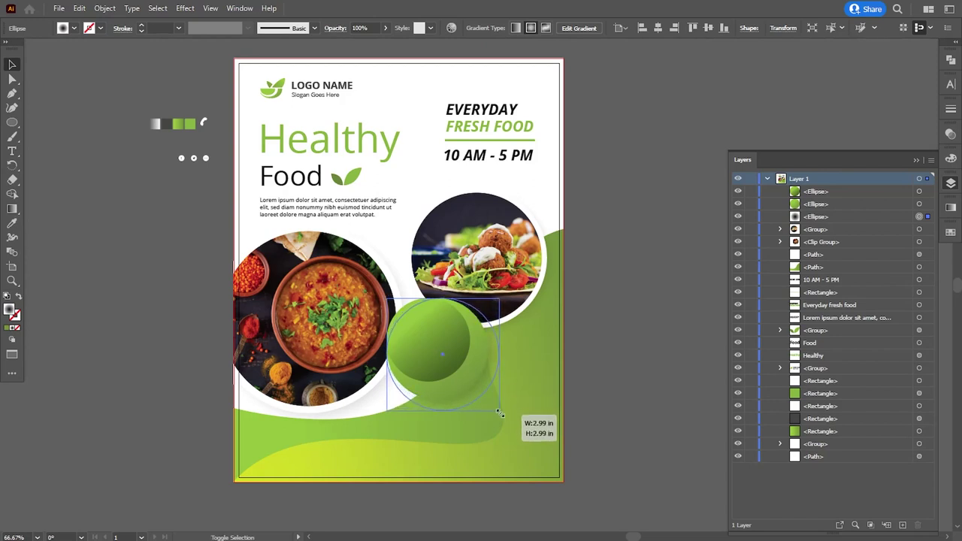
pyautogui.click(599, 399)
pyautogui.moveTo(603, 399); pyautogui.dragTo(597, 393)
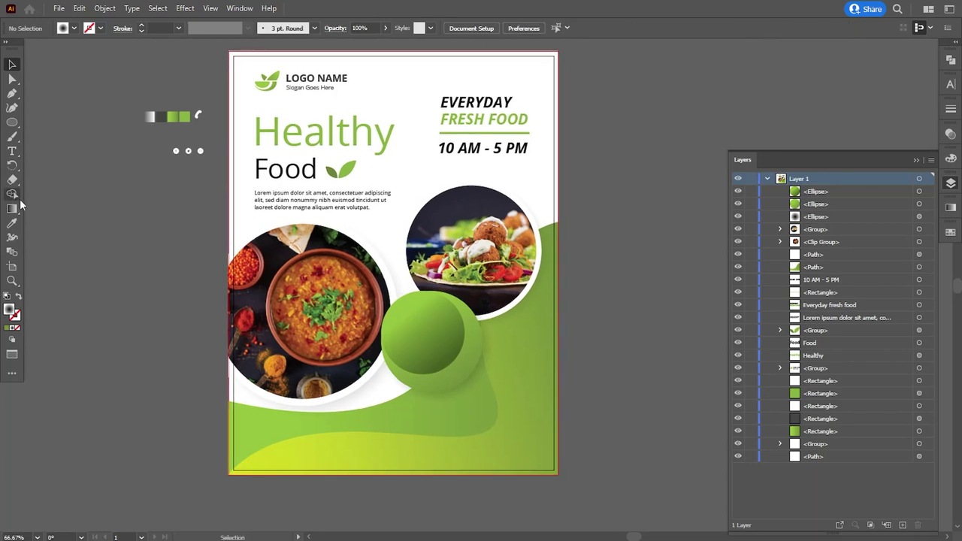
# Type the two-line text '50% OFF', correcting the mistyped second line.
pyautogui.click(12, 151)
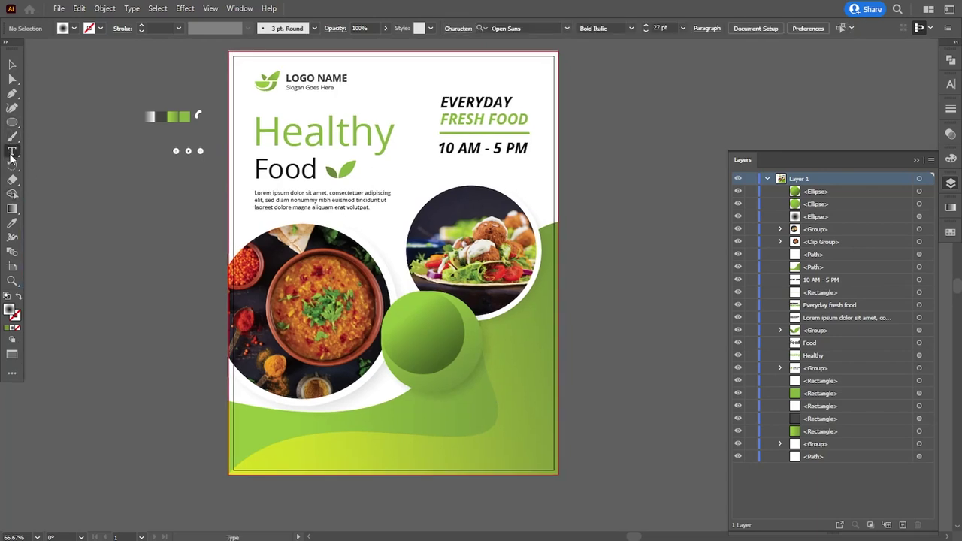
pyautogui.click(188, 373)
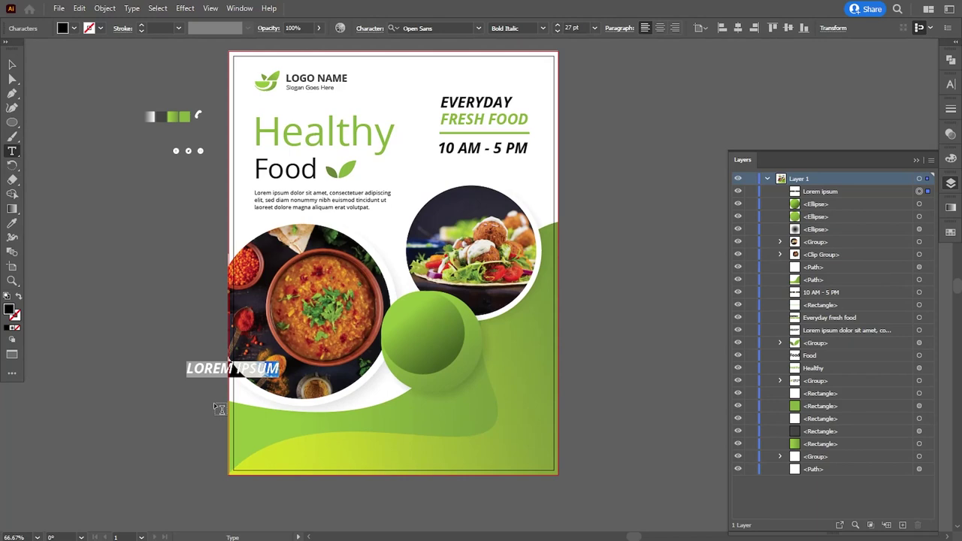
pyautogui.write('50%')
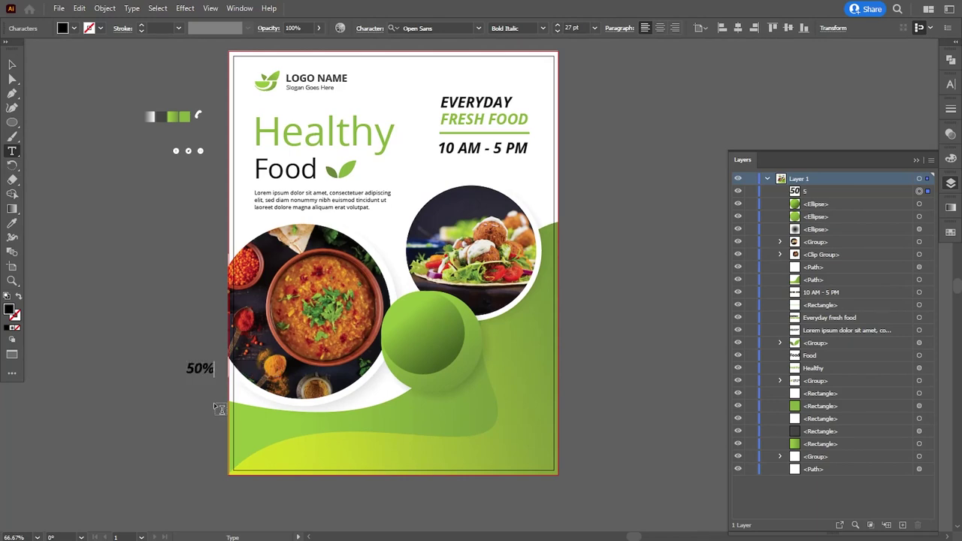
pyautogui.press('Return')
pyautogui.write(')FF')
pyautogui.doubleClick(191, 382)
pyautogui.write('OFF')
# Move the 50% OFF text onto the green circle and make it Bold.
pyautogui.click(12, 65)
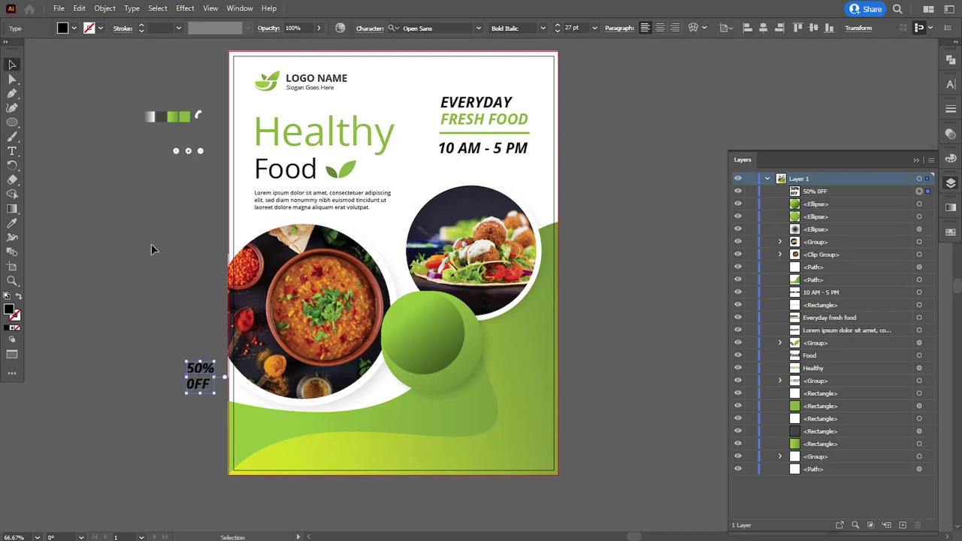
pyautogui.moveTo(199, 373); pyautogui.dragTo(419, 327)
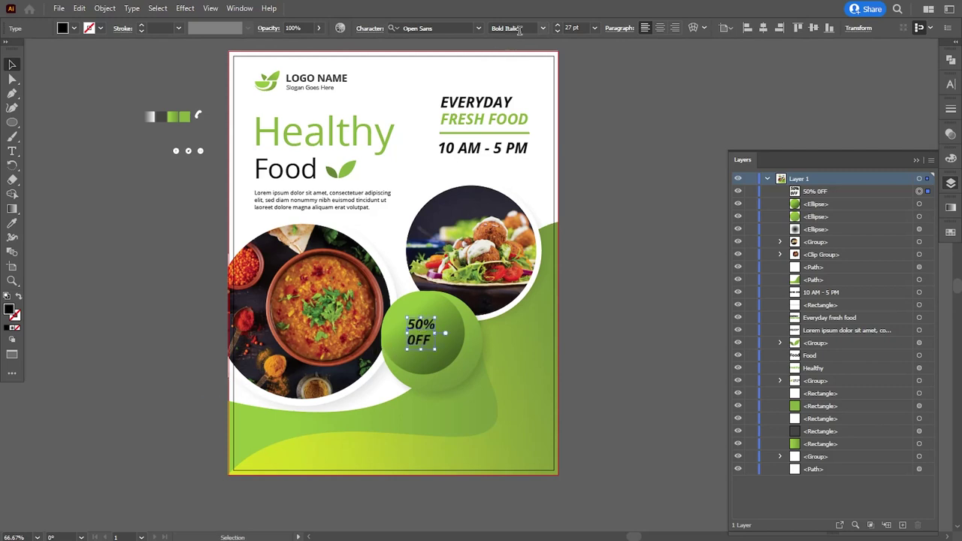
pyautogui.click(543, 28)
pyautogui.click(518, 69)
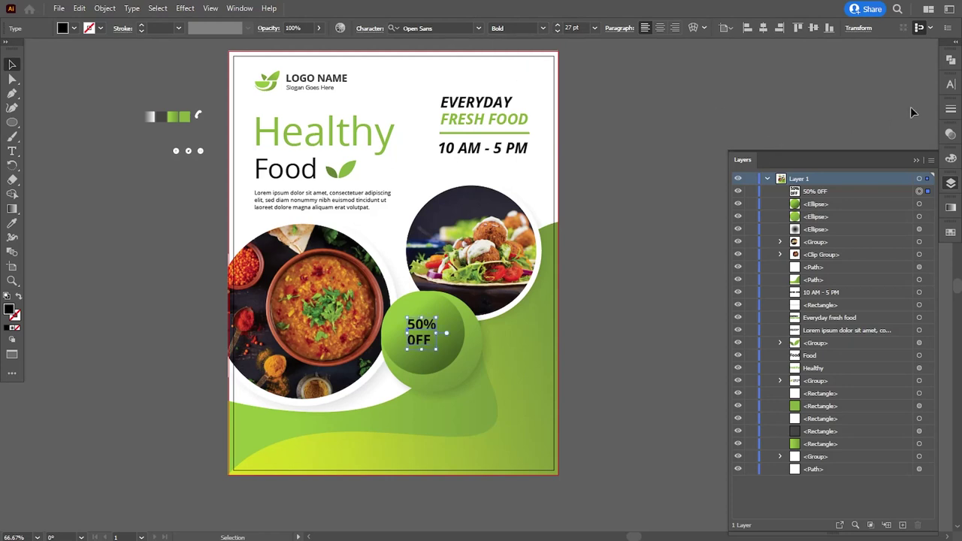
# Tighten the 50% OFF line spacing and select all of its text.
pyautogui.click(950, 84)
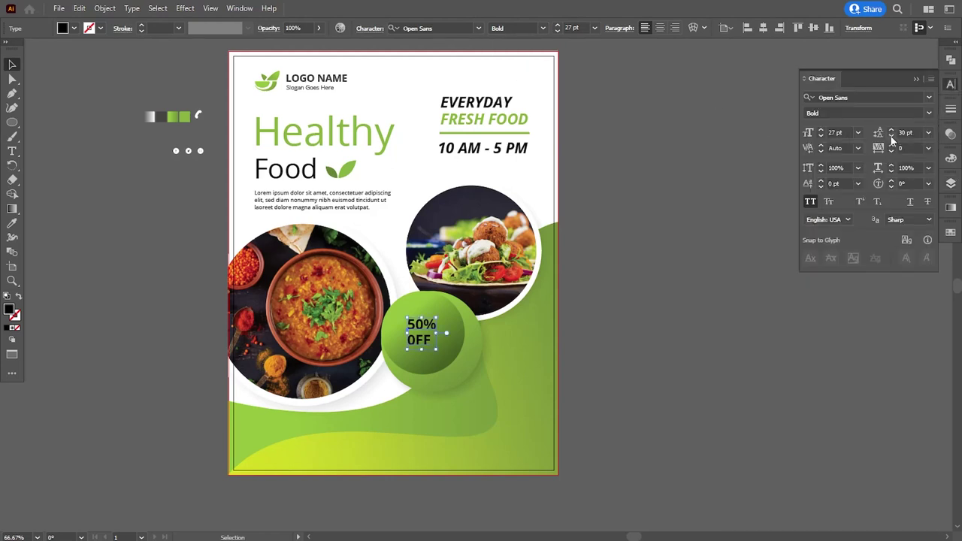
pyautogui.click(891, 136)
pyautogui.click(891, 136)
pyautogui.doubleClick(412, 338)
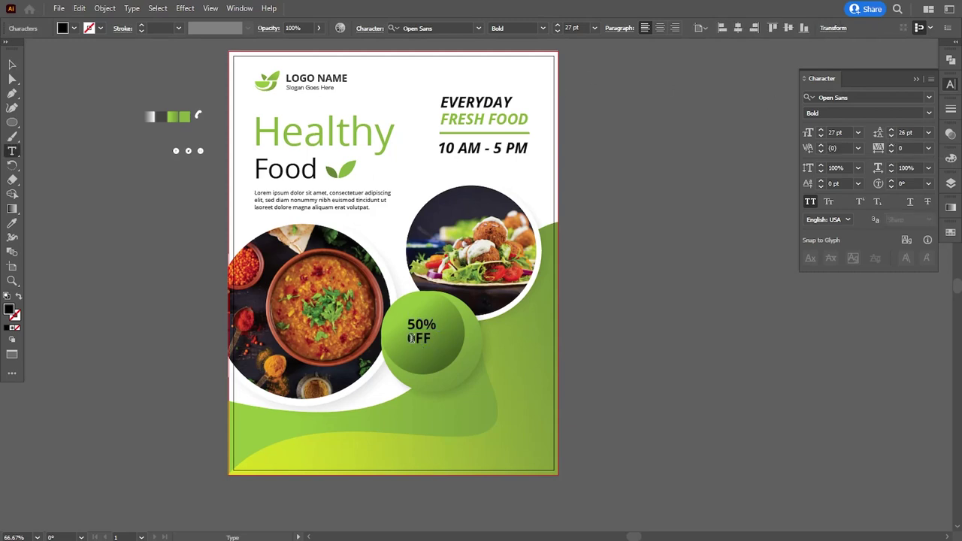
pyautogui.press('BackSpace')
pyautogui.press('Return')
pyautogui.moveTo(411, 322); pyautogui.dragTo(460, 359)
pyautogui.hotkey('ctrl', 'a')
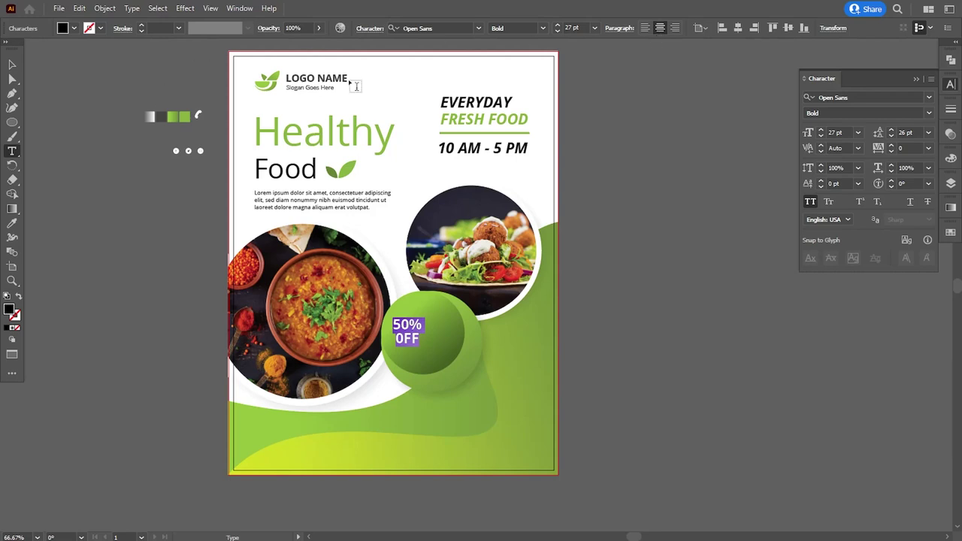
# Make the 50% OFF text white.
pyautogui.doubleClick(11, 314)
pyautogui.moveTo(500, 350); pyautogui.dragTo(445, 268)
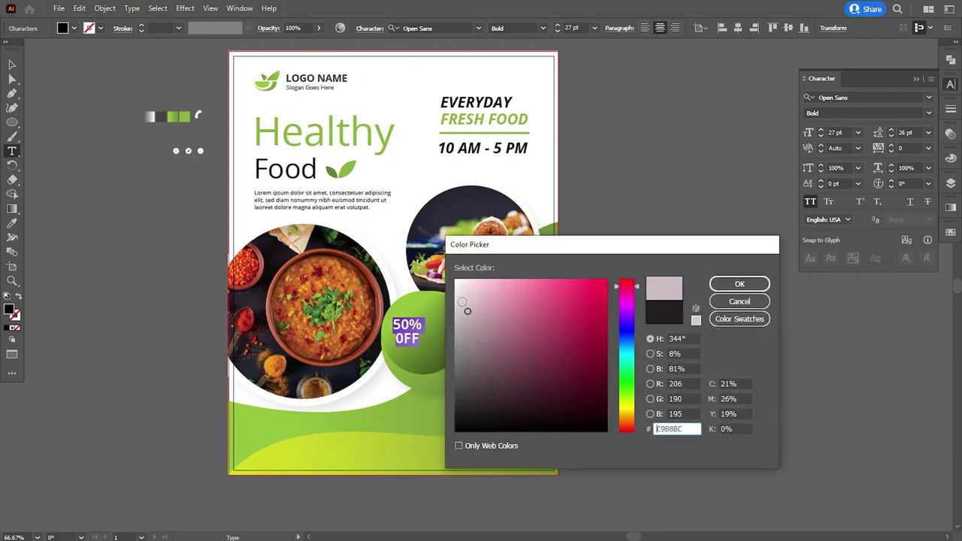
pyautogui.click(739, 284)
pyautogui.click(12, 64)
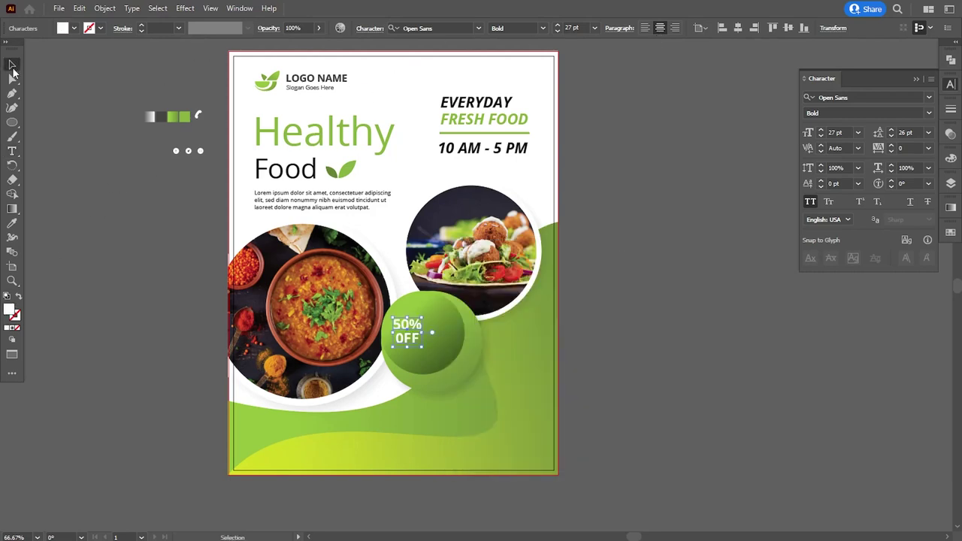
# Enlarge the 50% OFF text to about 46.5 pt with 43 pt leading.
pyautogui.click(418, 343)
pyautogui.doubleClick(436, 353)
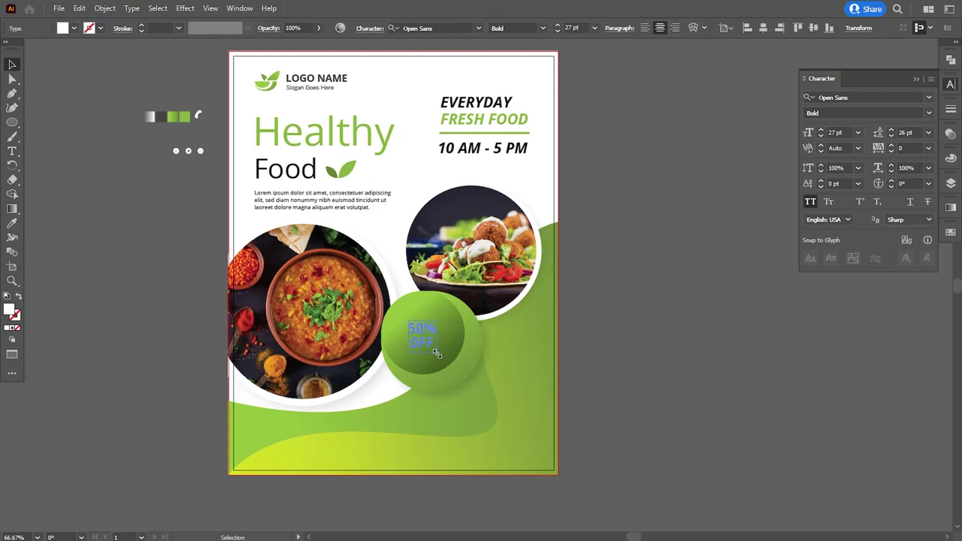
pyautogui.moveTo(437, 356); pyautogui.dragTo(447, 375)
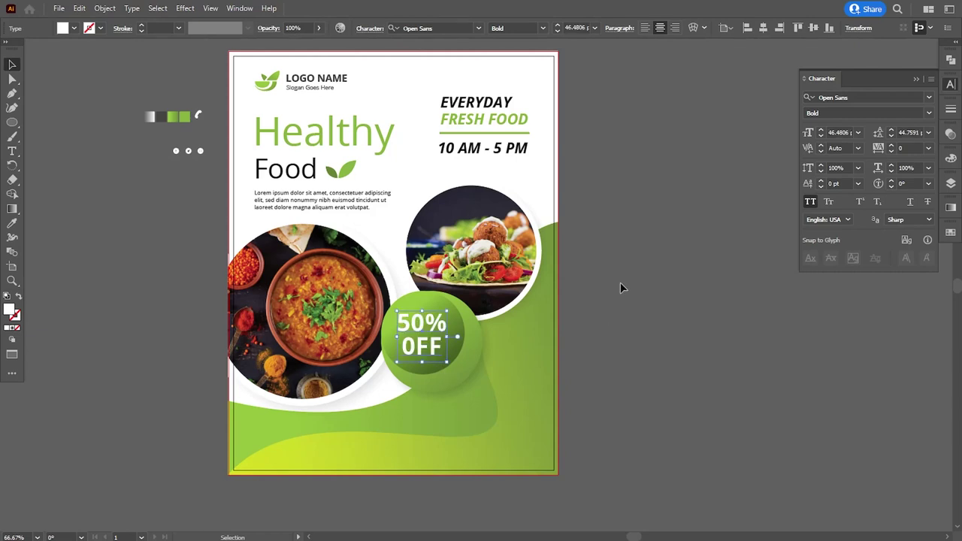
pyautogui.click(891, 135)
pyautogui.click(891, 136)
pyautogui.click(891, 130)
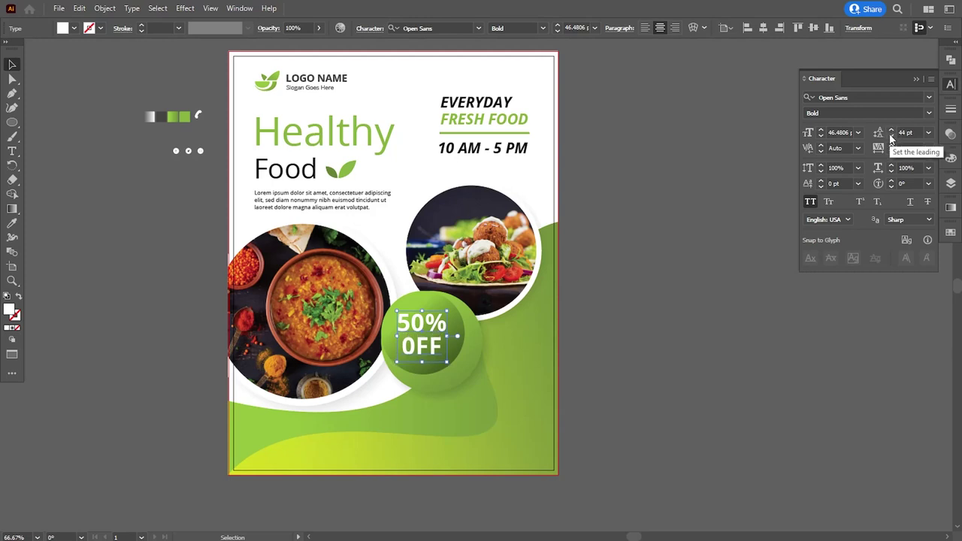
pyautogui.click(891, 135)
# Tilt the 50% OFF text slightly counter-clockwise and nudge it right and down.
pyautogui.click(623, 352)
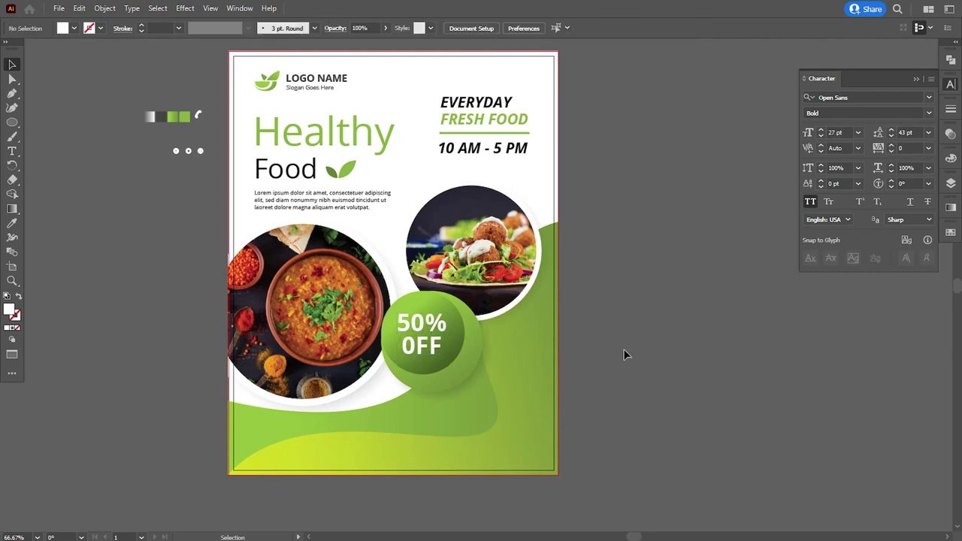
pyautogui.click(422, 353)
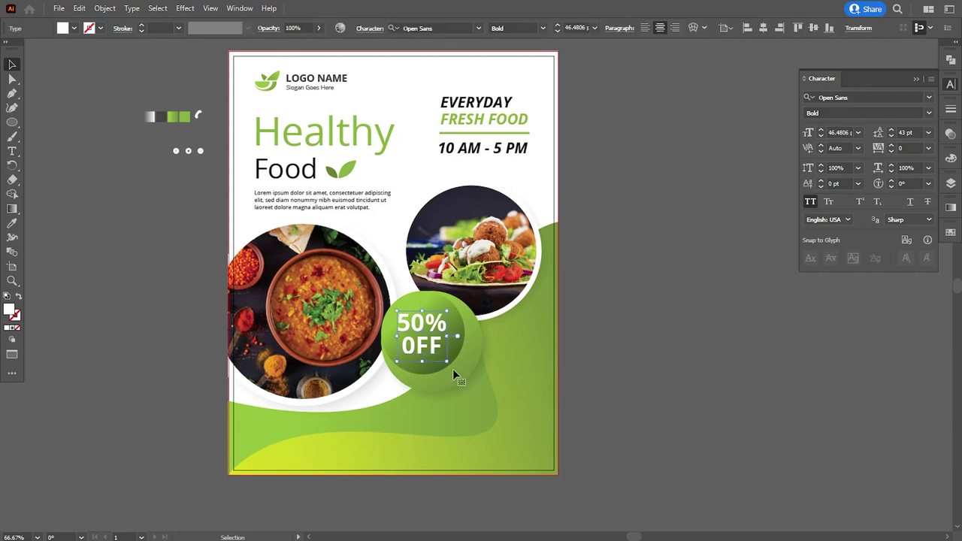
pyautogui.moveTo(446, 366); pyautogui.dragTo(456, 362)
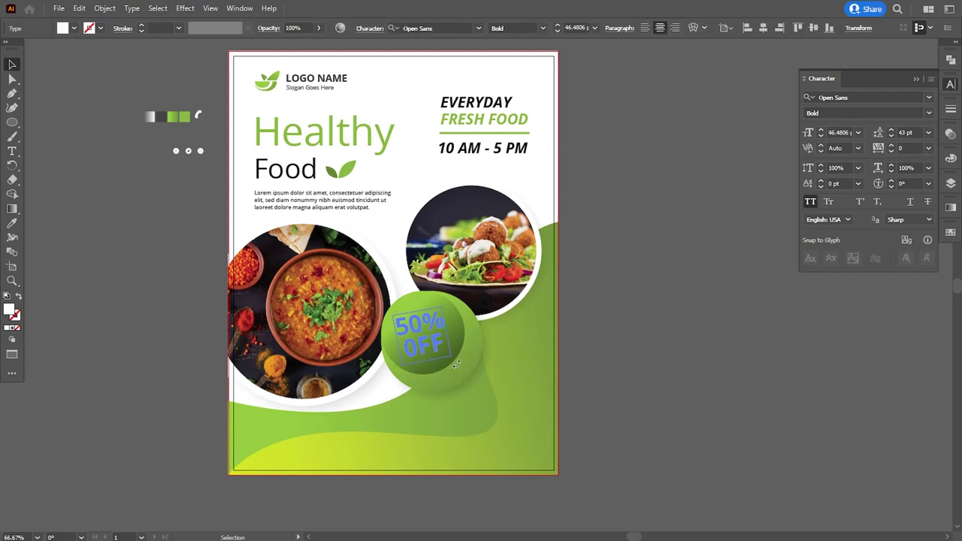
pyautogui.press('Right')
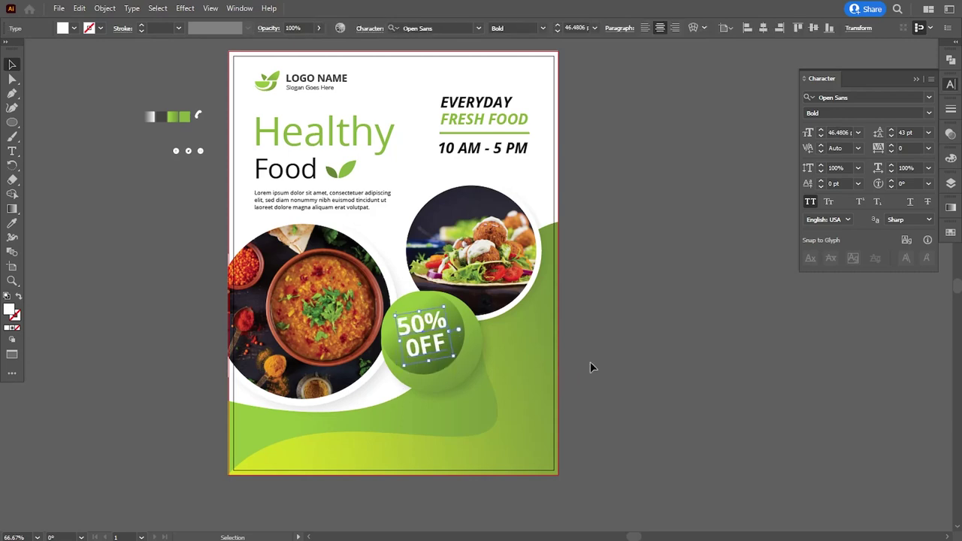
pyautogui.press('Down')
pyautogui.press('Down')
pyautogui.click(590, 366)
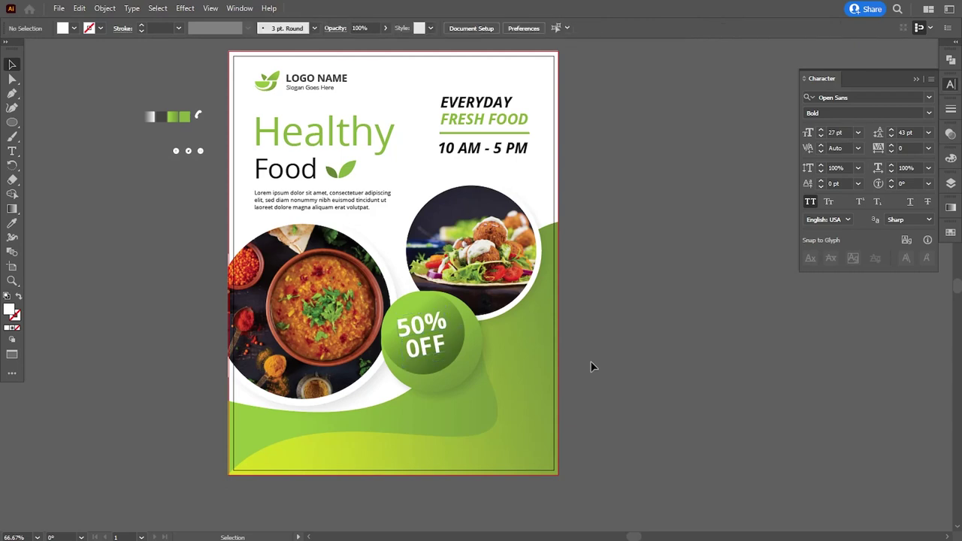
# Type 'ORDER NOW :' below the badge with the phone number on the next line.
pyautogui.scroll(-1, 470, 398)
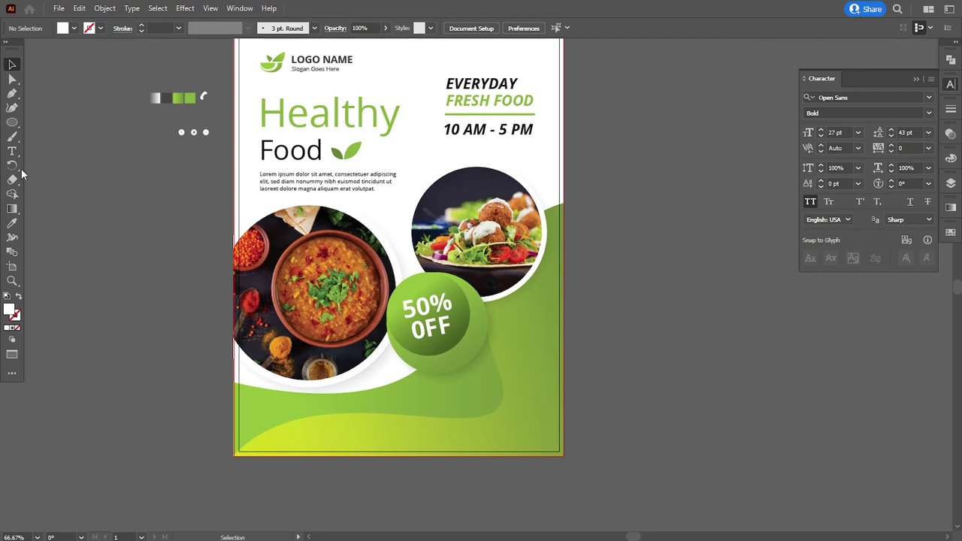
pyautogui.click(12, 154)
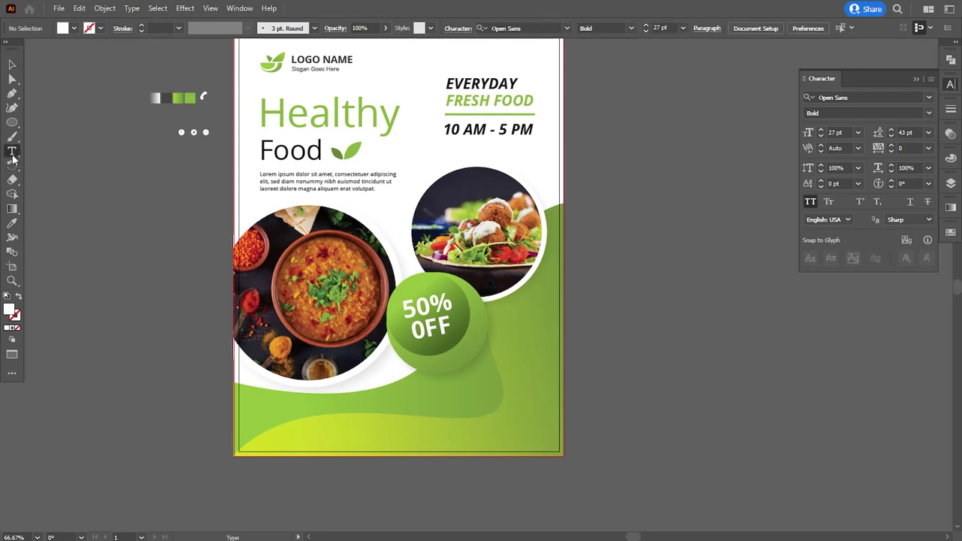
pyautogui.click(475, 383)
pyautogui.write('O')
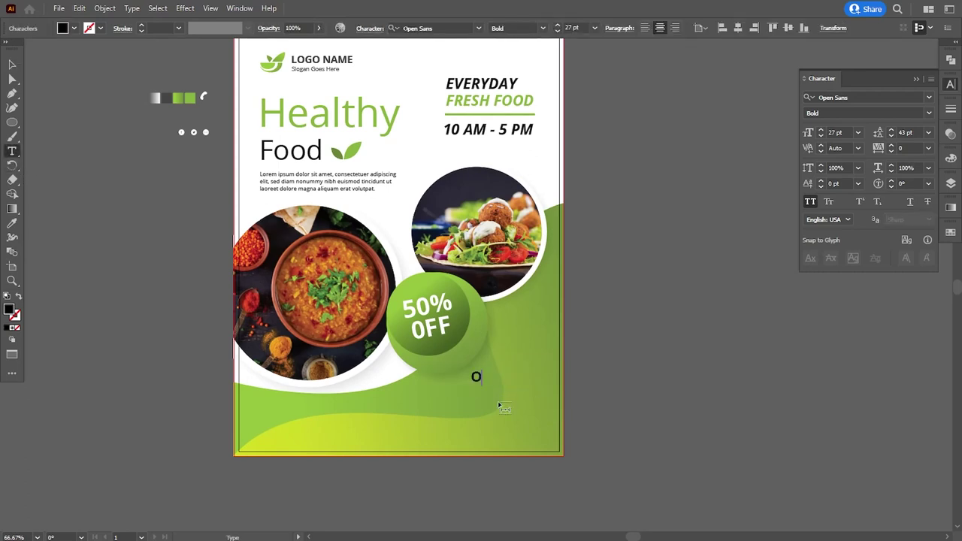
pyautogui.write('RDER NO')
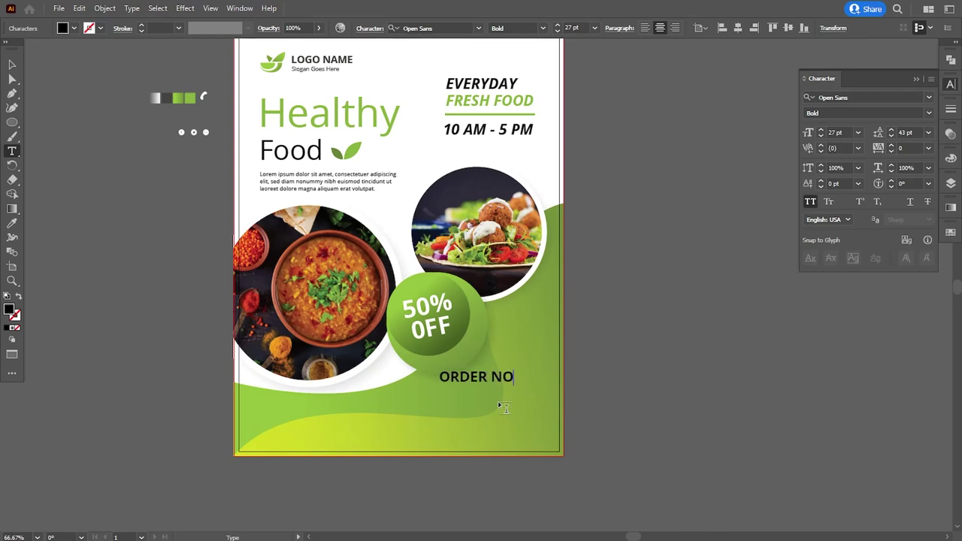
pyautogui.write('W:')
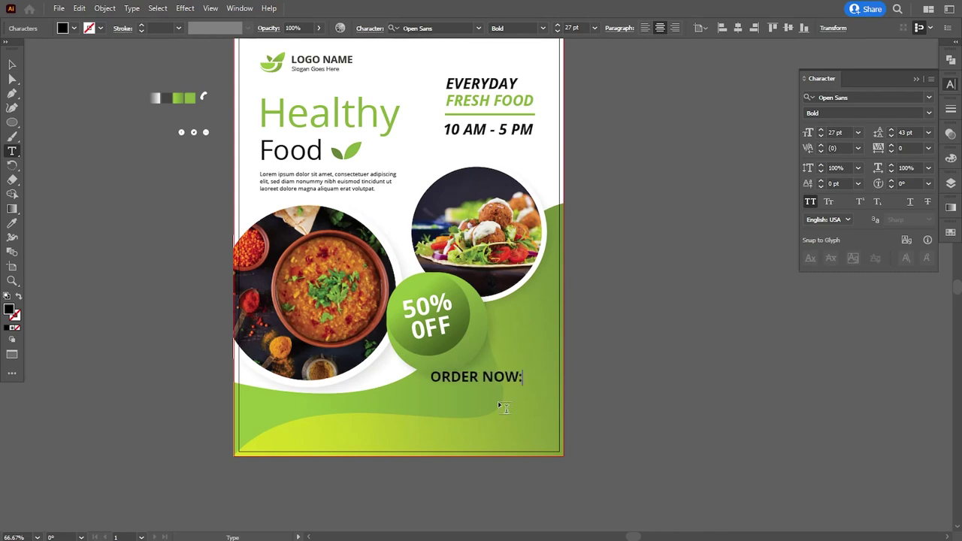
pyautogui.press('BackSpace')
pyautogui.write(':')
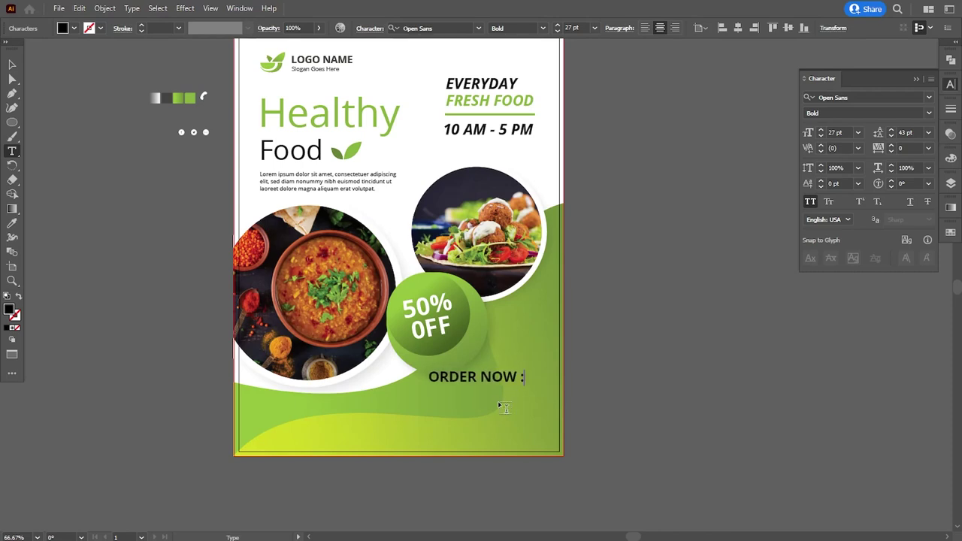
pyautogui.press('Return')
pyautogui.moveTo(427, 377); pyautogui.dragTo(536, 370)
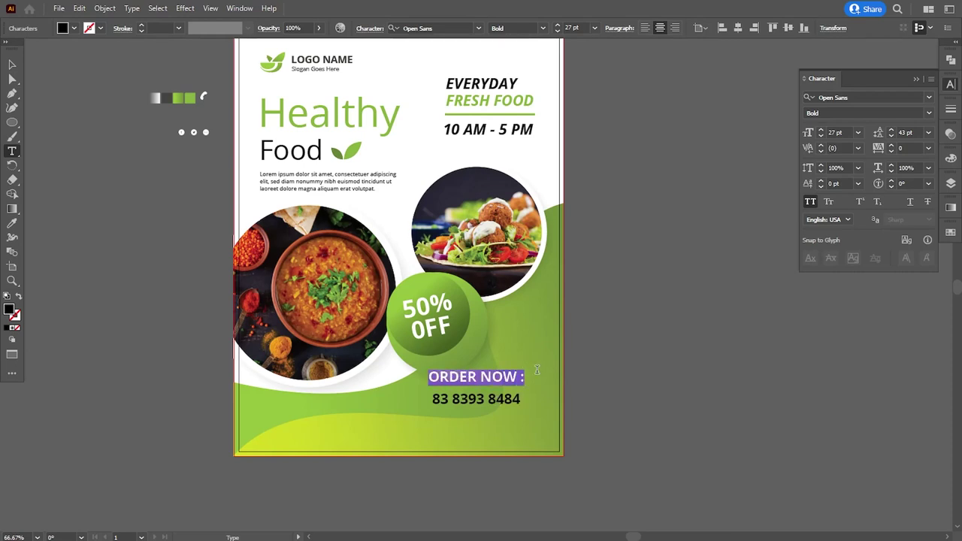
# Make ORDER NOW : bold italic and set the phone number to 35 pt.
pyautogui.click(530, 28)
pyautogui.click(515, 81)
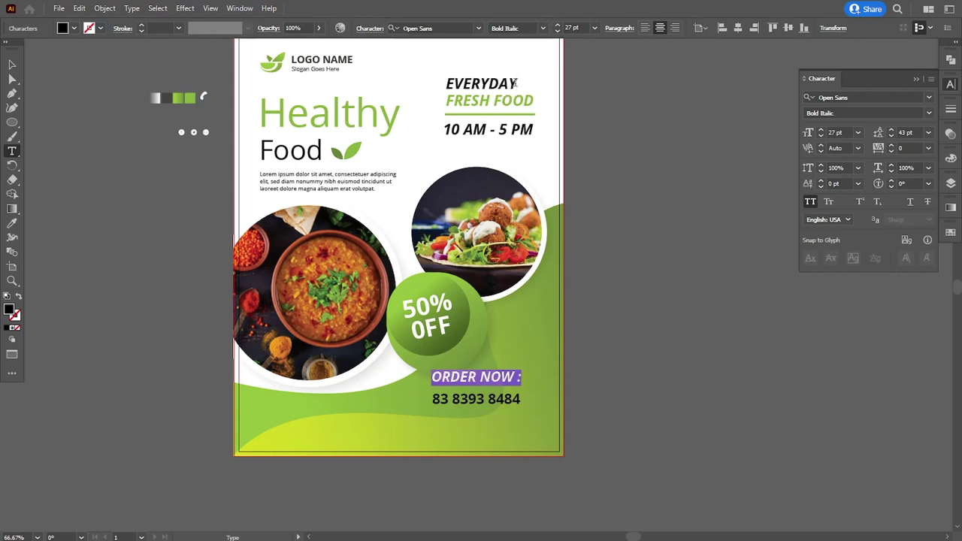
pyautogui.click(459, 402)
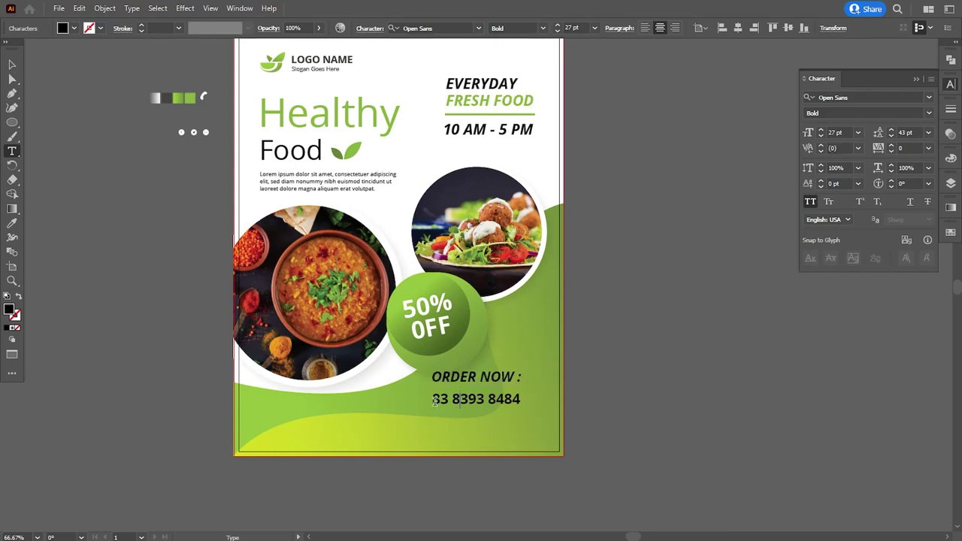
pyautogui.moveTo(434, 402); pyautogui.dragTo(539, 401)
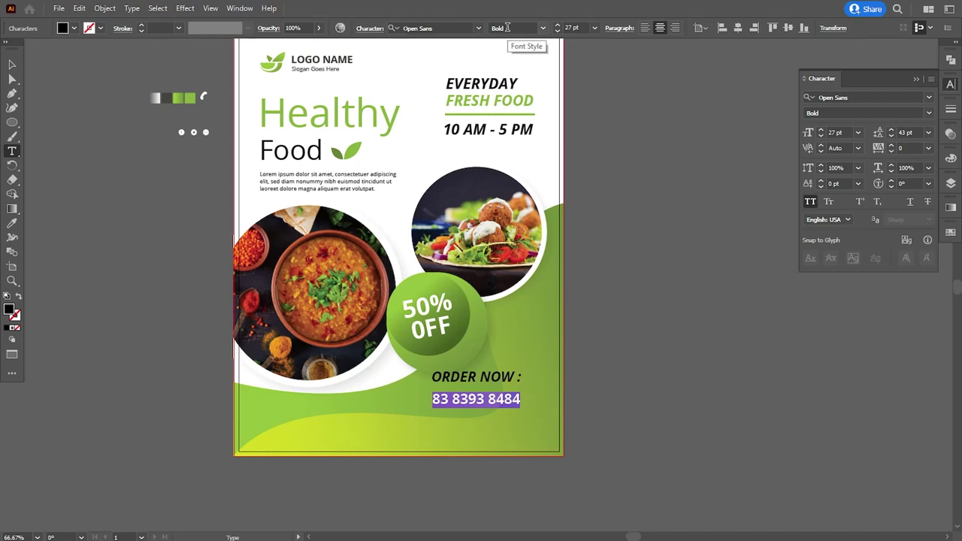
pyautogui.doubleClick(569, 28)
pyautogui.write('30')
pyautogui.press('Return')
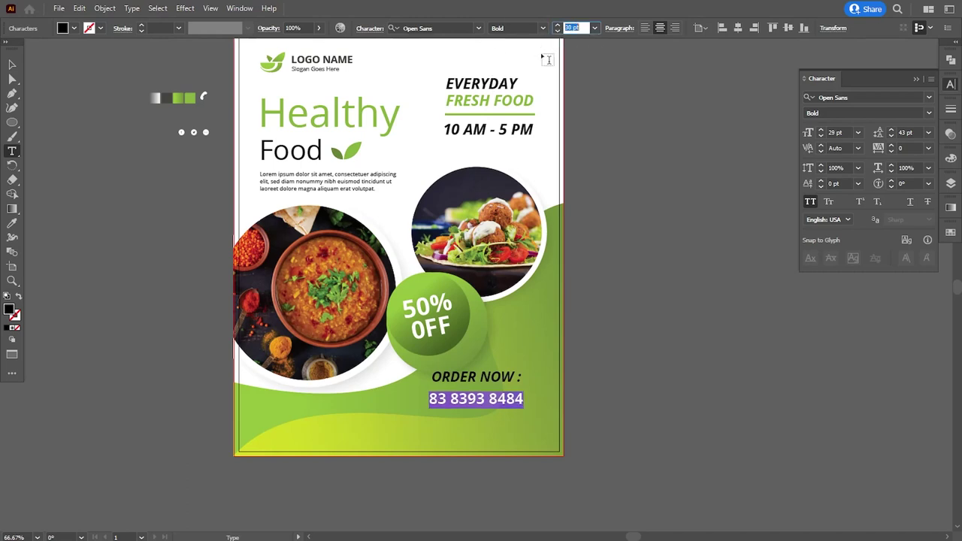
pyautogui.press('Up')
pyautogui.press('Up')
pyautogui.press('Up')
pyautogui.press('Up')
pyautogui.press('Up')
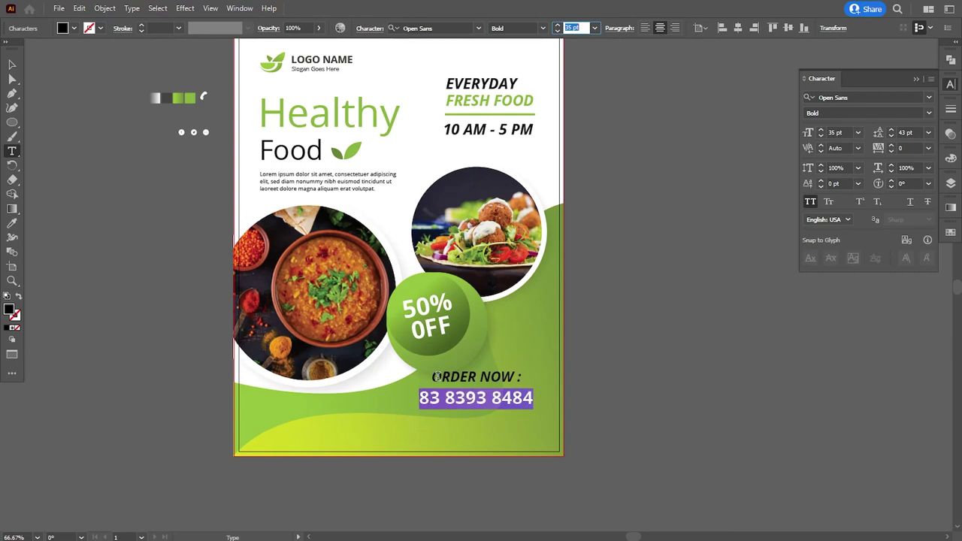
# Shrink the heading a point and turn off All Caps so it reads 'Order Now :'.
pyautogui.moveTo(442, 377); pyautogui.dragTo(591, 374)
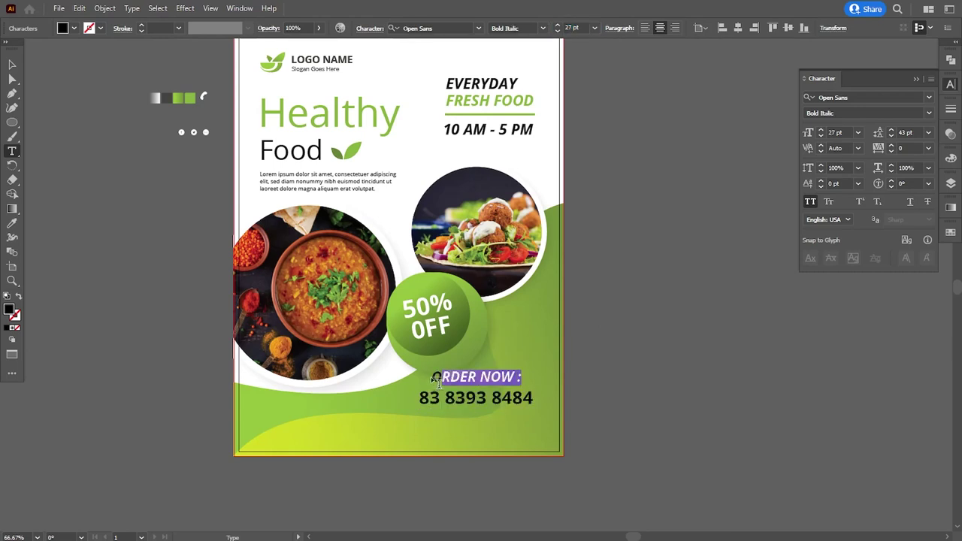
pyautogui.moveTo(431, 377); pyautogui.dragTo(572, 376)
pyautogui.doubleClick(569, 27)
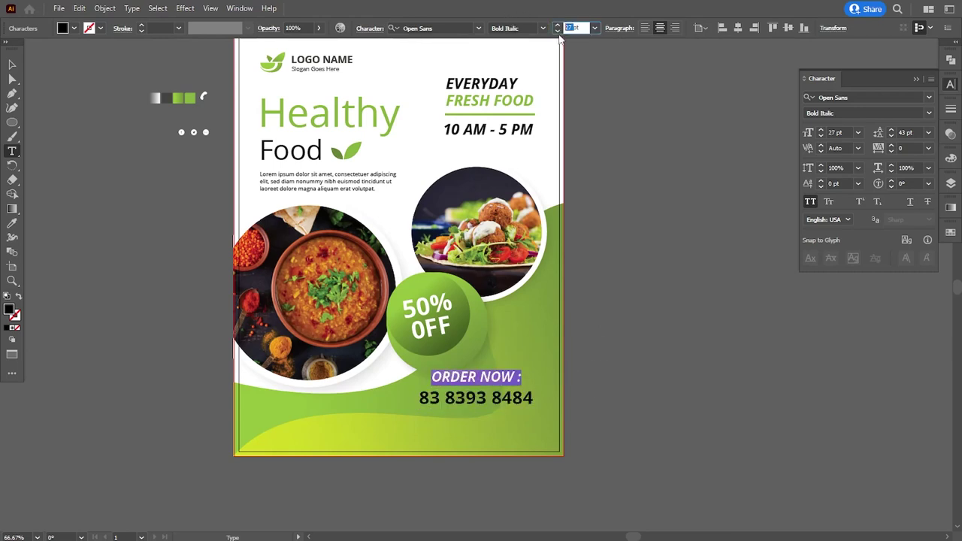
pyautogui.press('Down')
pyautogui.press('Down')
pyautogui.press('Down')
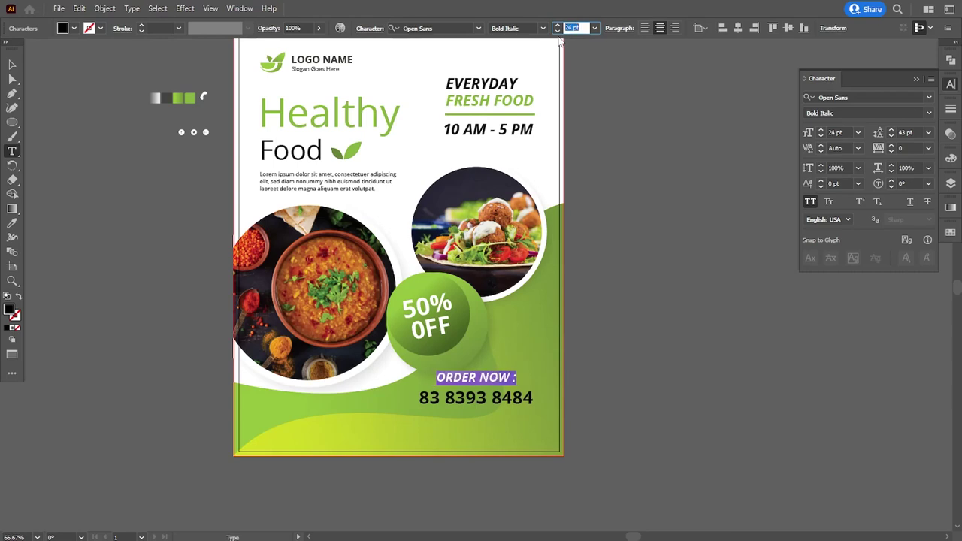
pyautogui.click(810, 201)
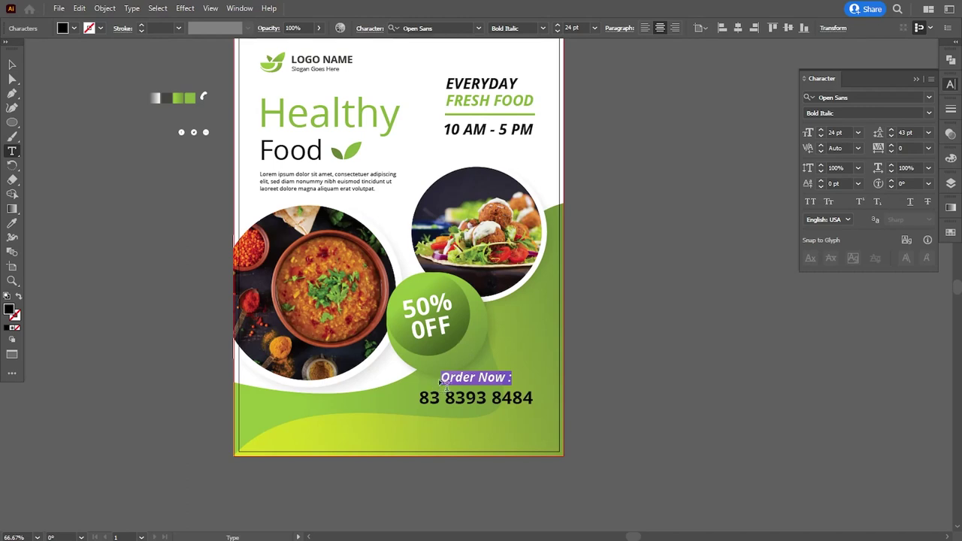
# Right-align both order lines and move the block to the right.
pyautogui.click(447, 379)
pyautogui.hotkey('ctrl', 'a')
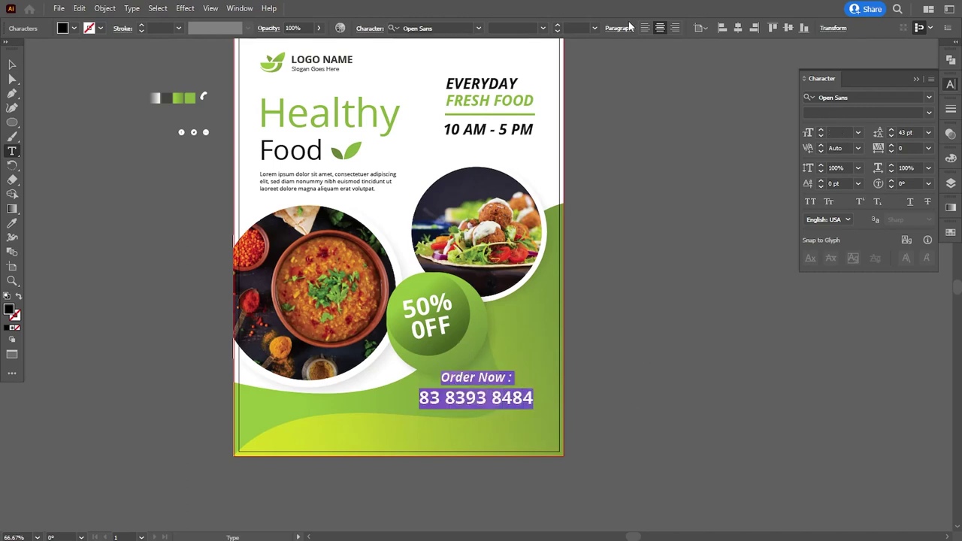
pyautogui.click(674, 28)
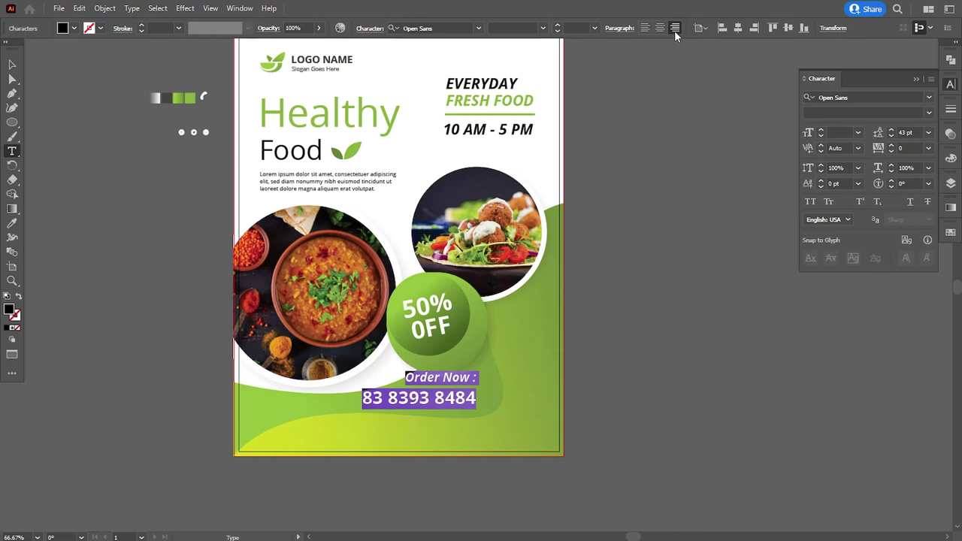
pyautogui.click(12, 64)
pyautogui.click(426, 472)
pyautogui.moveTo(448, 402); pyautogui.dragTo(507, 402)
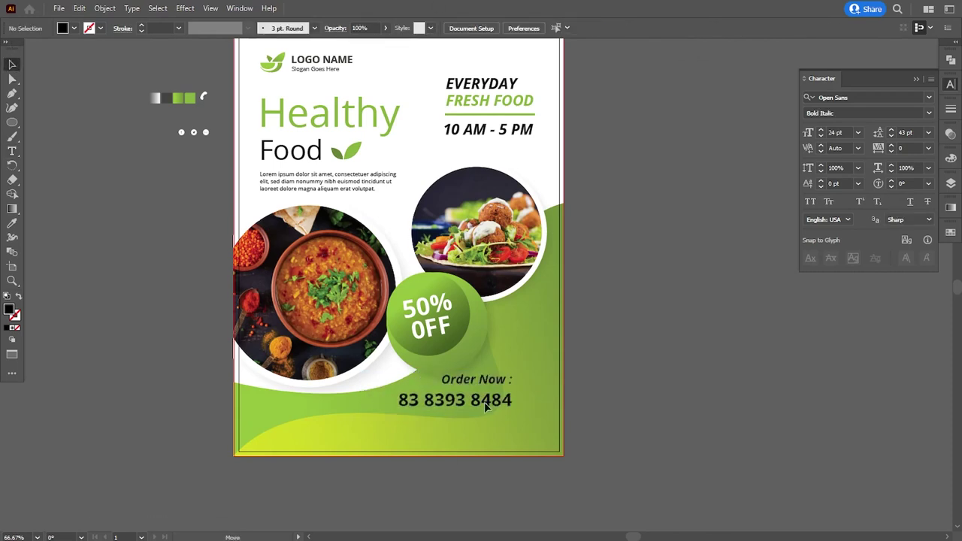
# Make the order text white and bring a phone icon to the front beside the number.
pyautogui.doubleClick(9, 309)
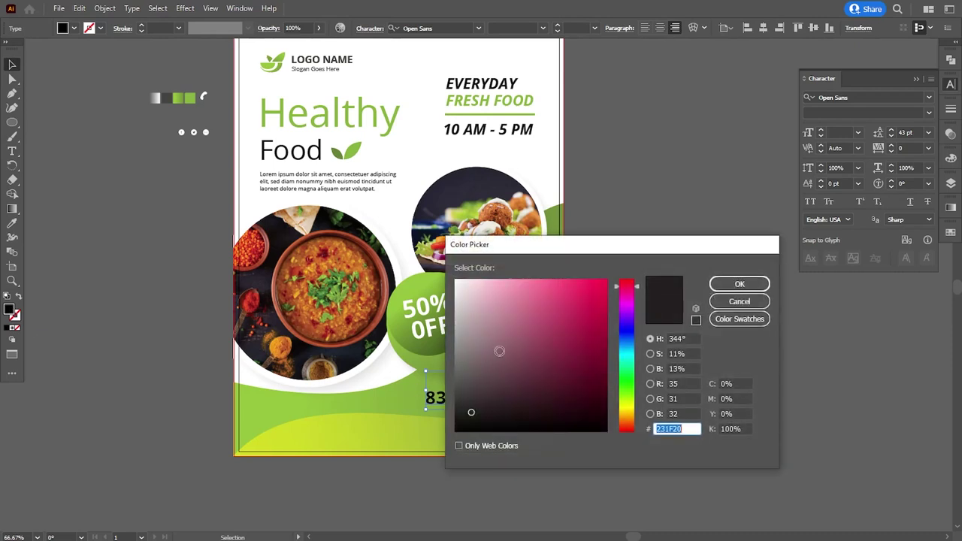
pyautogui.click(739, 284)
pyautogui.click(623, 392)
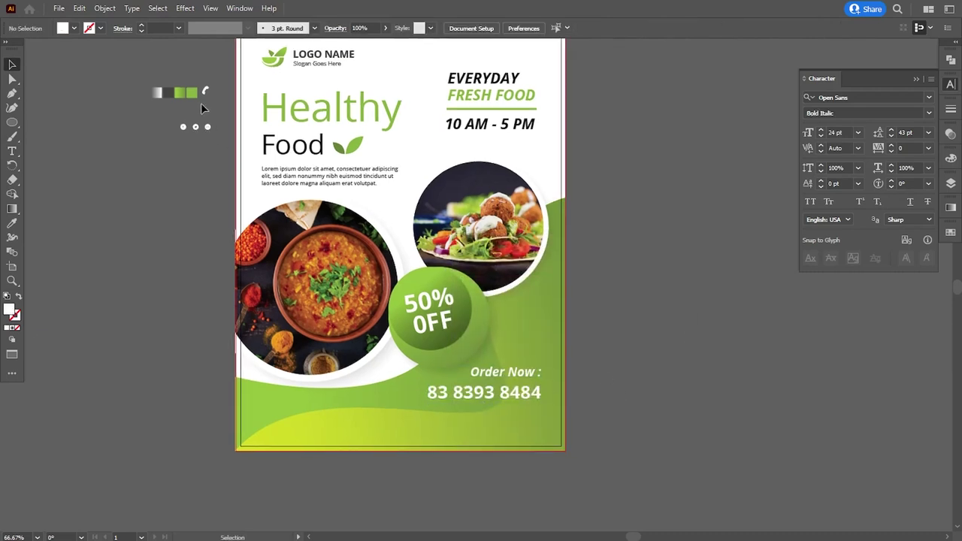
pyautogui.moveTo(204, 94); pyautogui.dragTo(338, 366)
pyautogui.rightClick(413, 394)
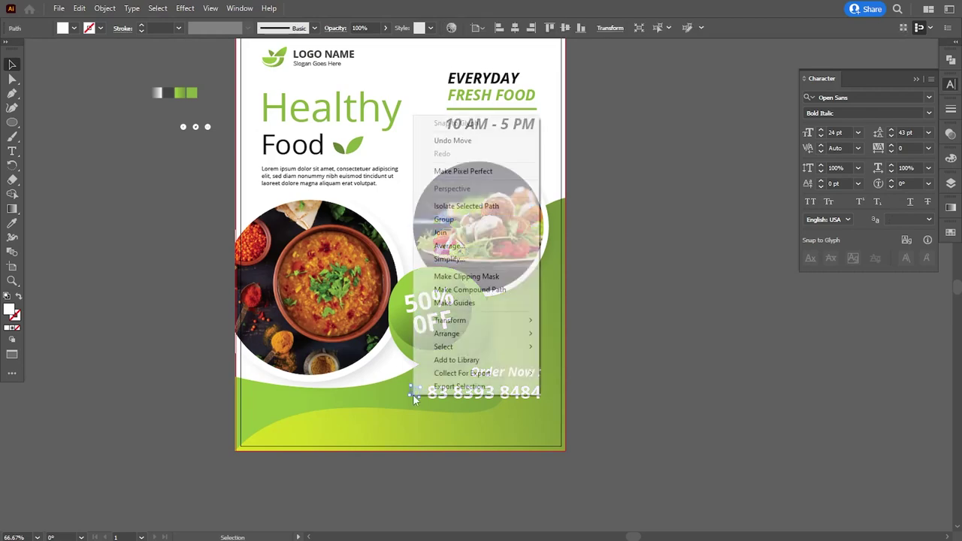
pyautogui.click(579, 333)
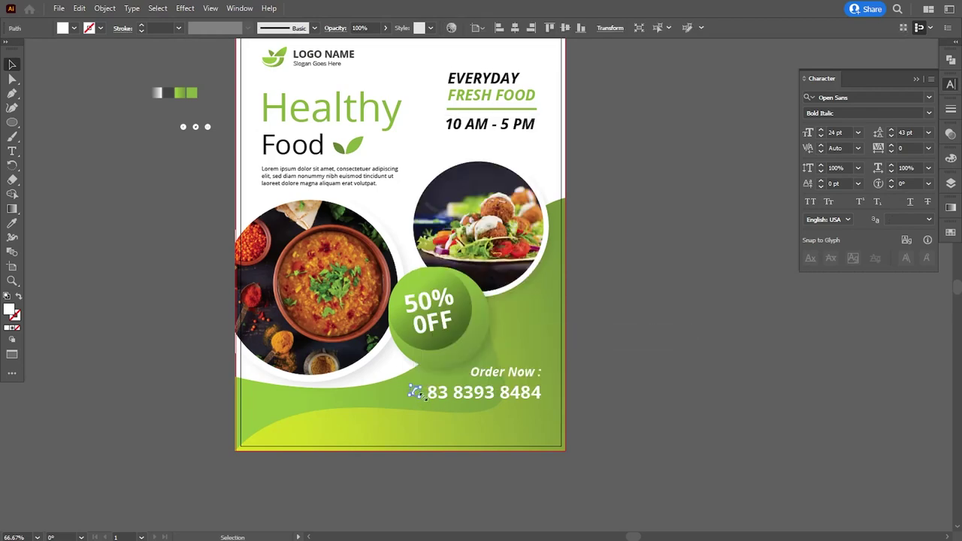
pyautogui.click(619, 408)
pyautogui.moveTo(620, 423); pyautogui.dragTo(615, 413)
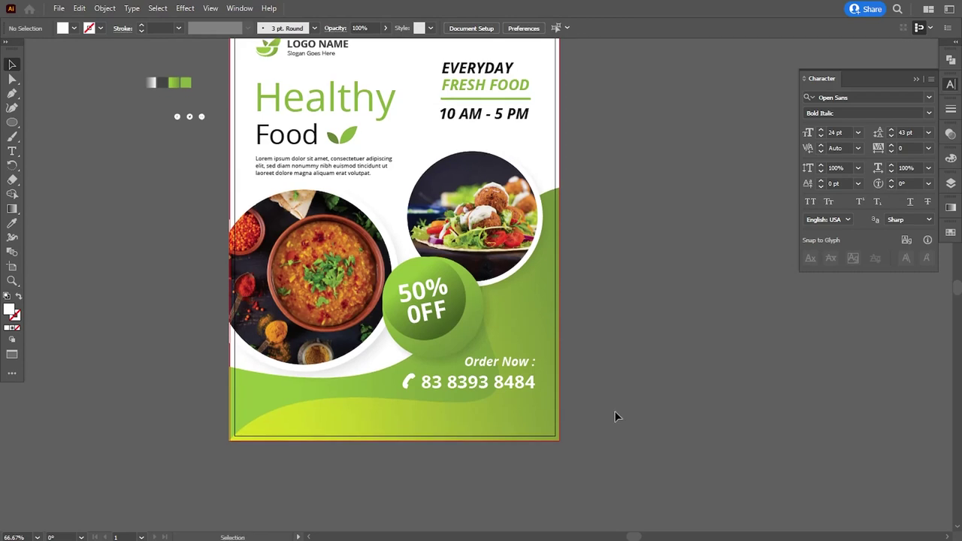
# Bring the three social icons to the front and enlarge them below the phone number.
pyautogui.moveTo(175, 118); pyautogui.dragTo(180, 143)
pyautogui.rightClick(499, 415)
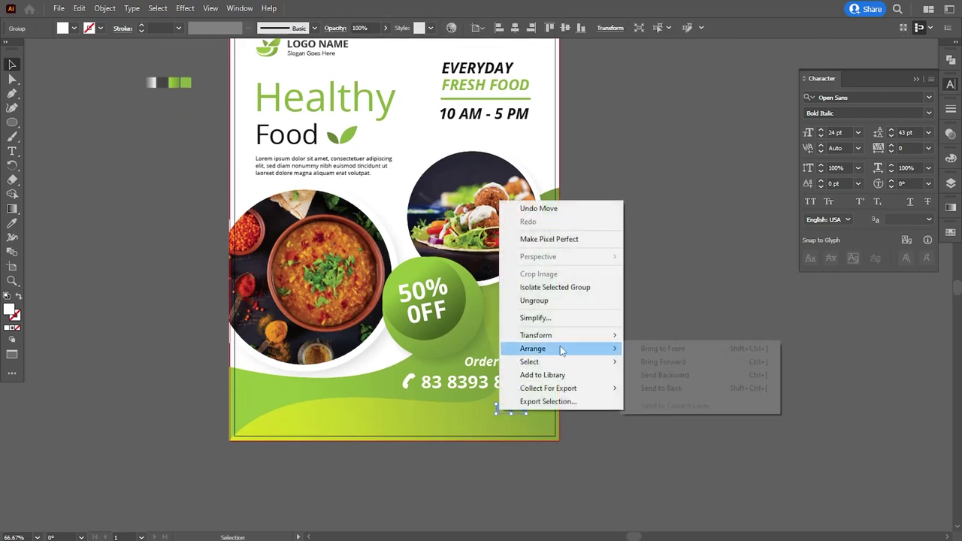
pyautogui.click(631, 348)
pyautogui.moveTo(493, 417); pyautogui.dragTo(447, 433)
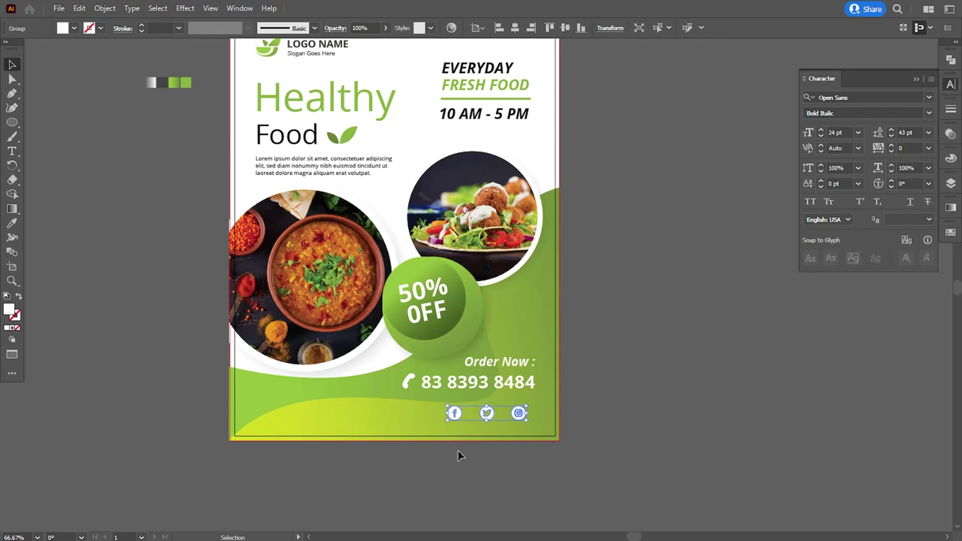
pyautogui.click(473, 485)
pyautogui.moveTo(476, 491); pyautogui.dragTo(458, 468)
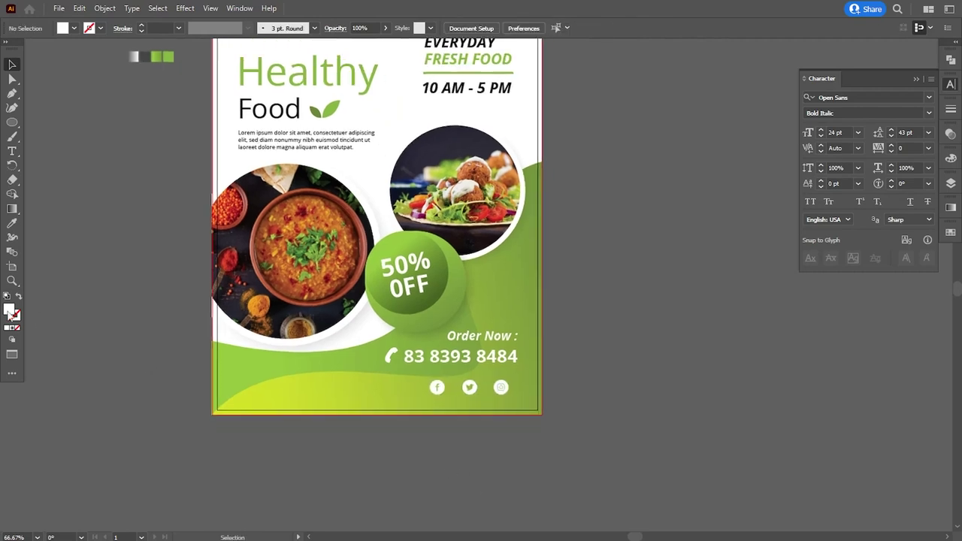
pyautogui.click(12, 150)
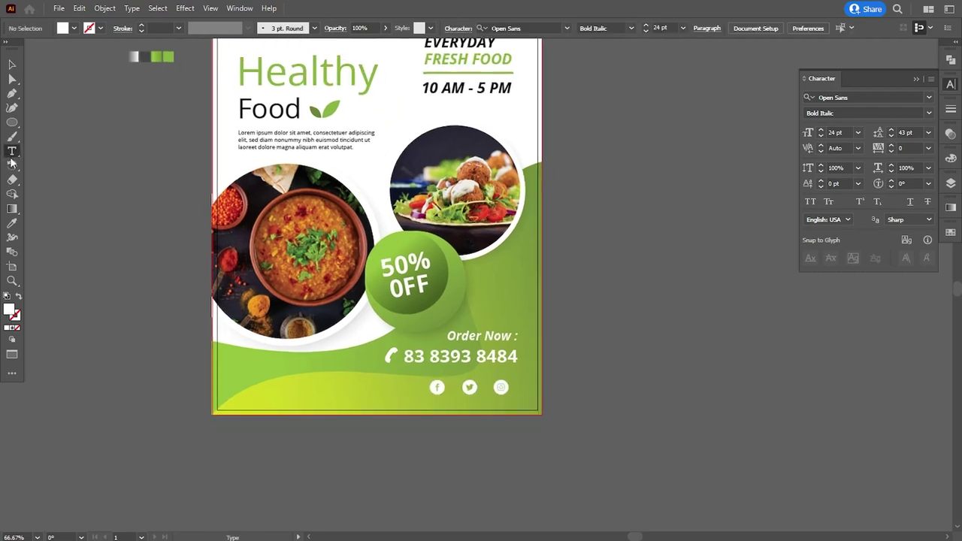
pyautogui.click(433, 438)
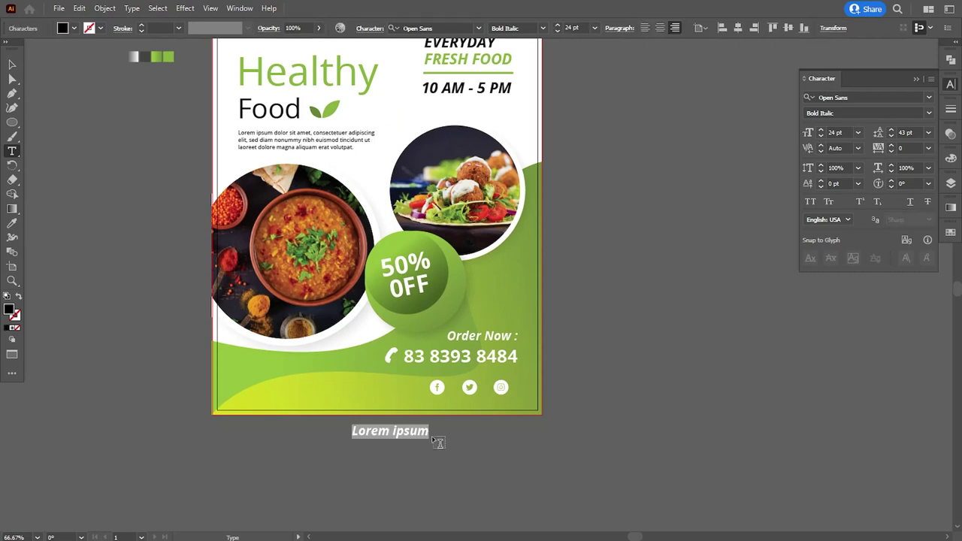
pyautogui.write('www')
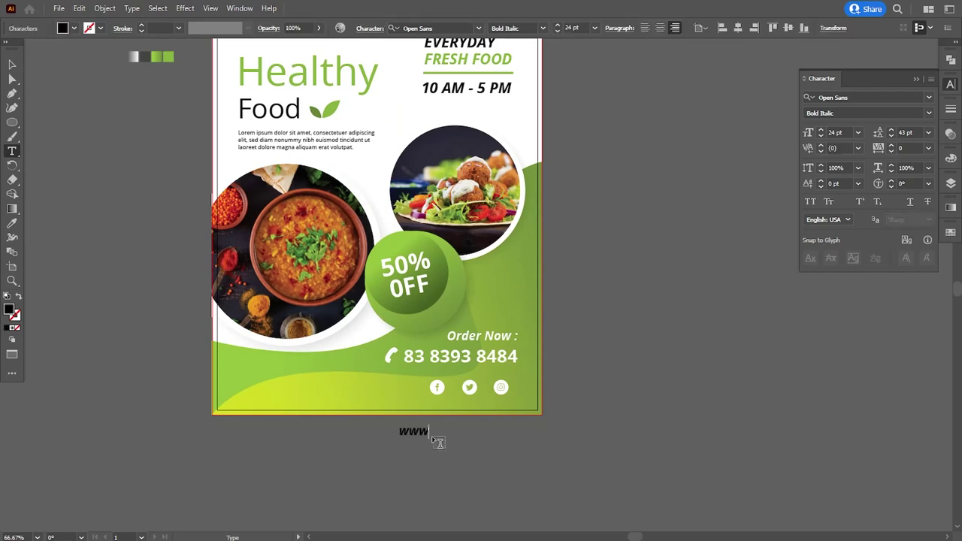
pyautogui.write('.y')
pyautogui.write('ourwe')
pyautogui.write('bsitena')
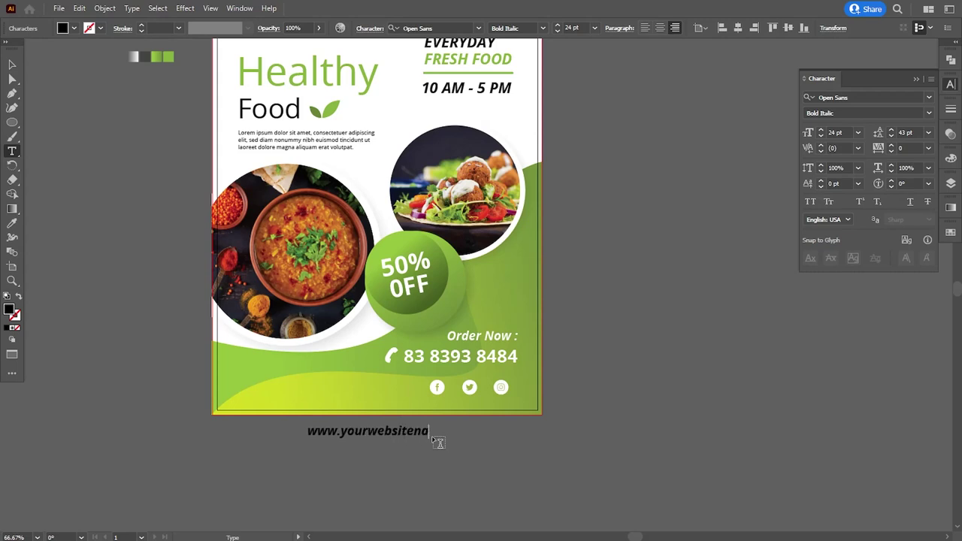
pyautogui.write('me')
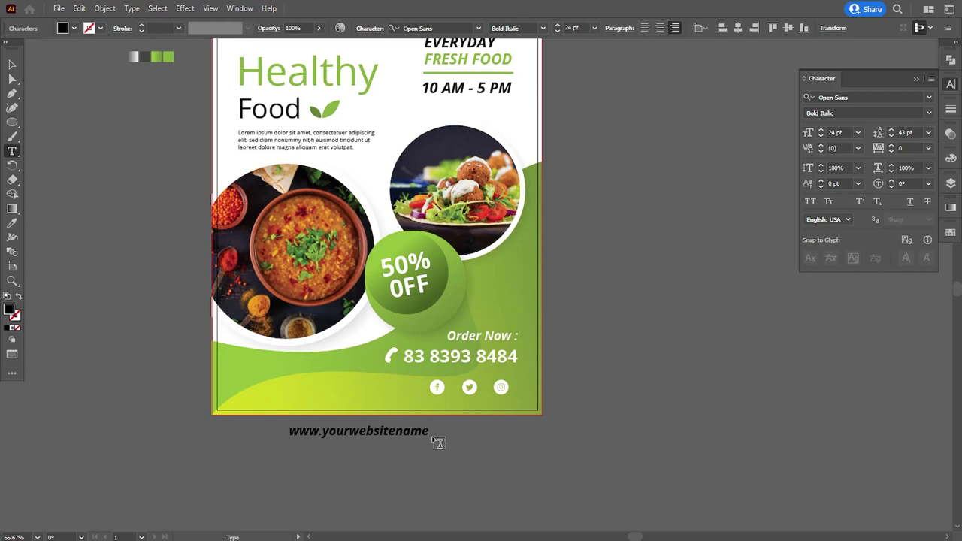
pyautogui.write('.com')
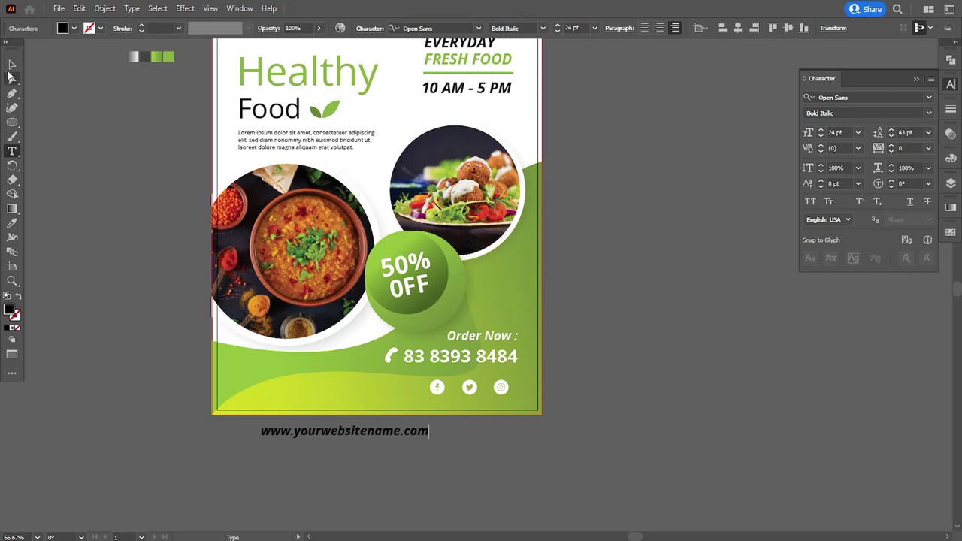
pyautogui.click(10, 69)
pyautogui.click(543, 28)
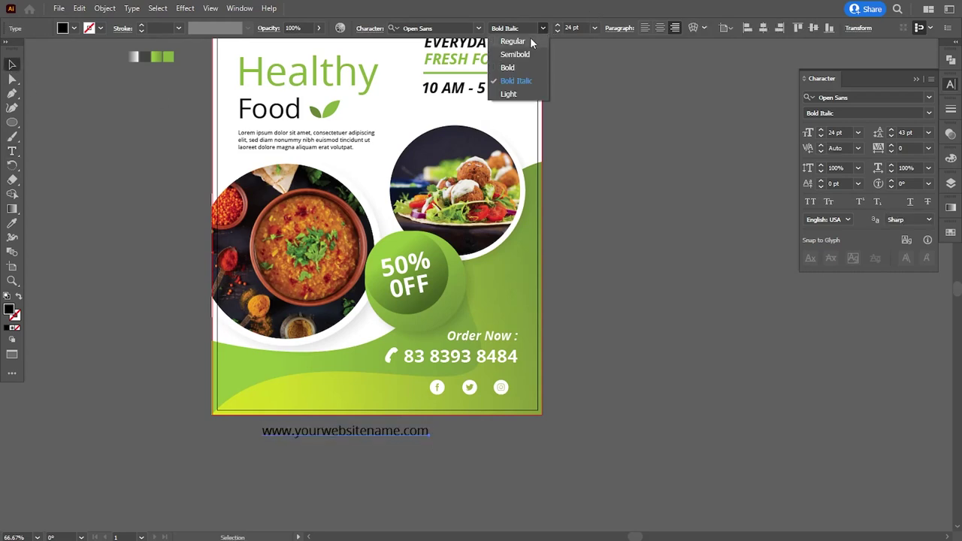
pyautogui.click(530, 41)
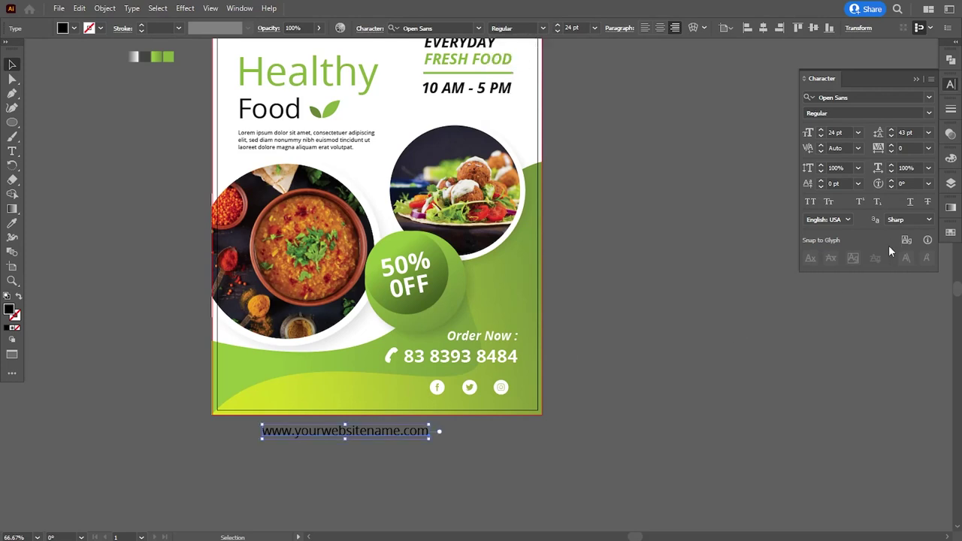
pyautogui.click(928, 149)
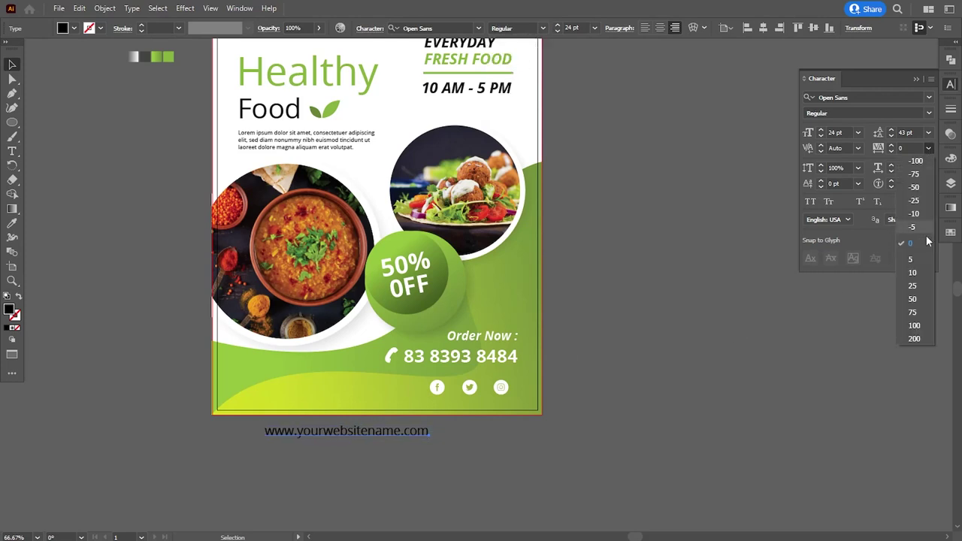
pyautogui.click(922, 340)
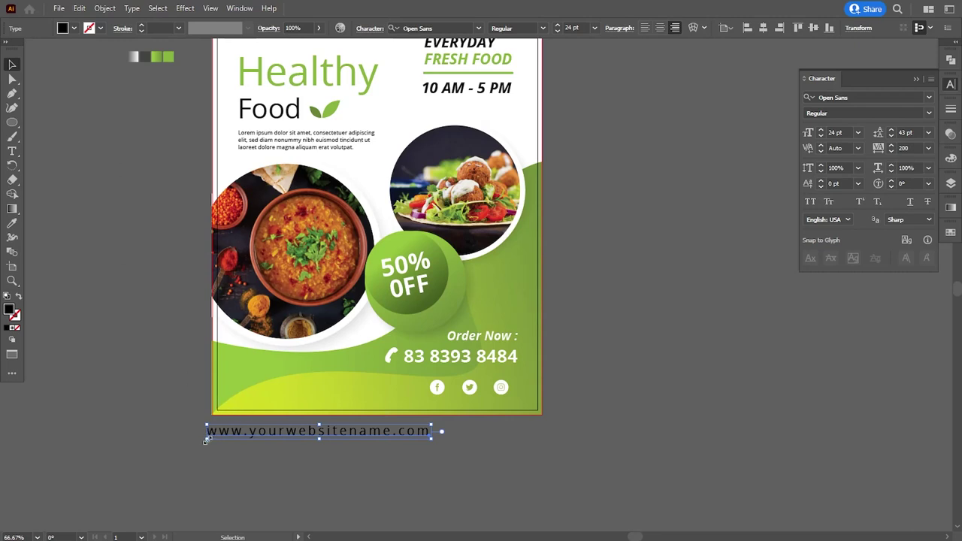
# Shrink the URL, move it under the social icons, and fill it #FFFFFF.
pyautogui.moveTo(205, 441); pyautogui.dragTo(273, 437)
pyautogui.click(356, 442)
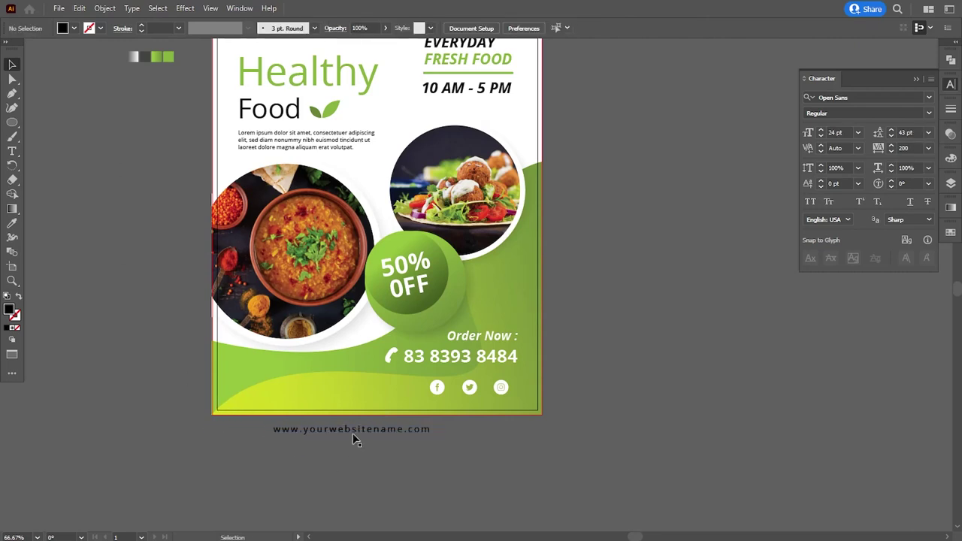
pyautogui.moveTo(353, 435); pyautogui.dragTo(440, 404)
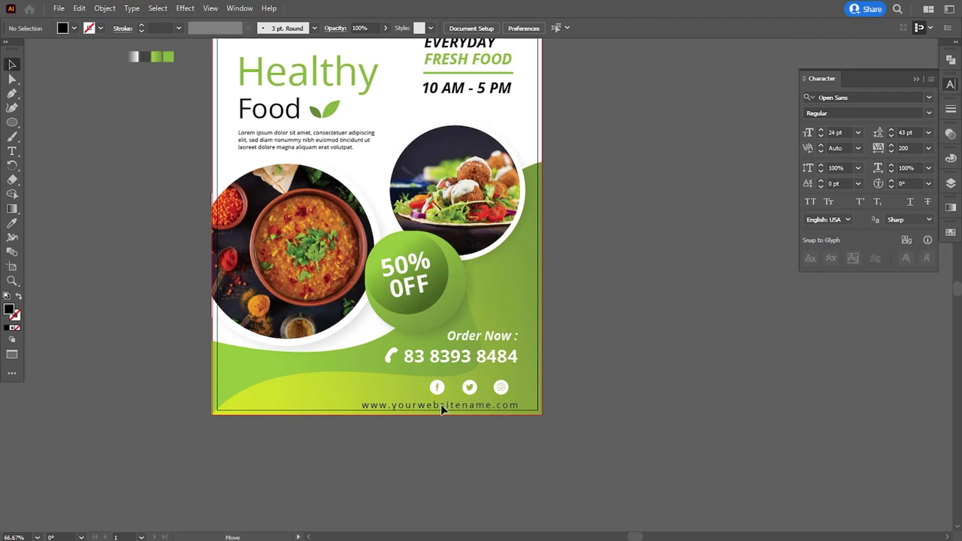
pyautogui.doubleClick(12, 313)
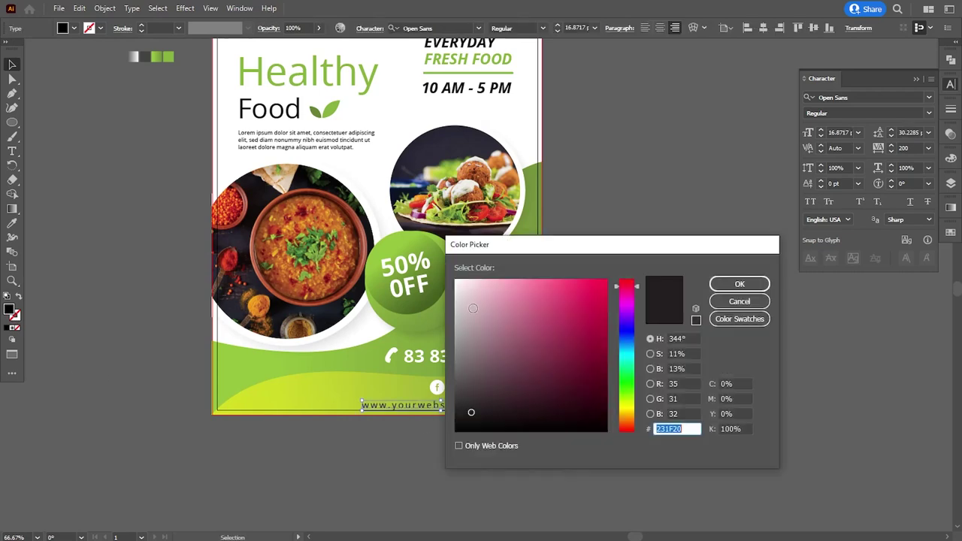
pyautogui.write('ffffff')
pyautogui.click(738, 283)
pyautogui.click(694, 347)
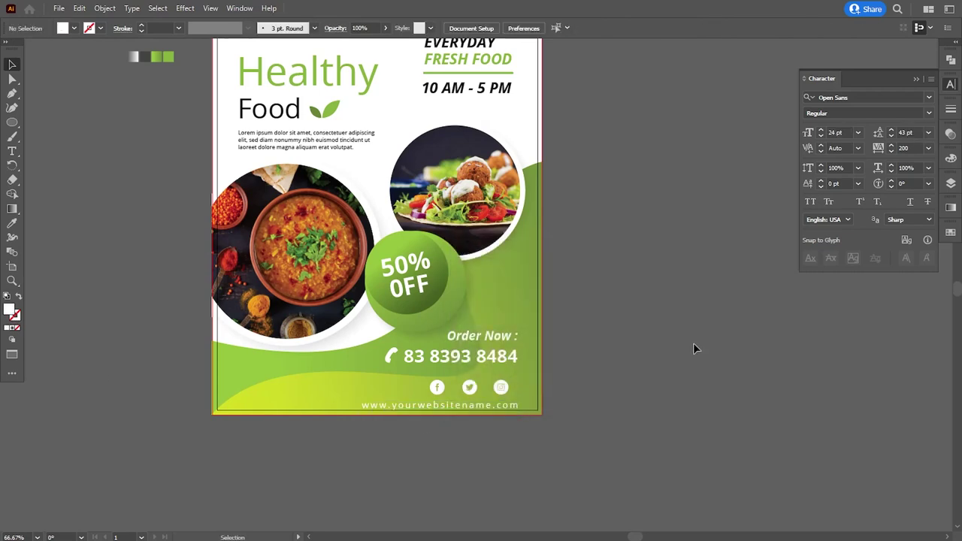
# Select the Order Now text, phone icon, social icons and URL together.
pyautogui.click(435, 323)
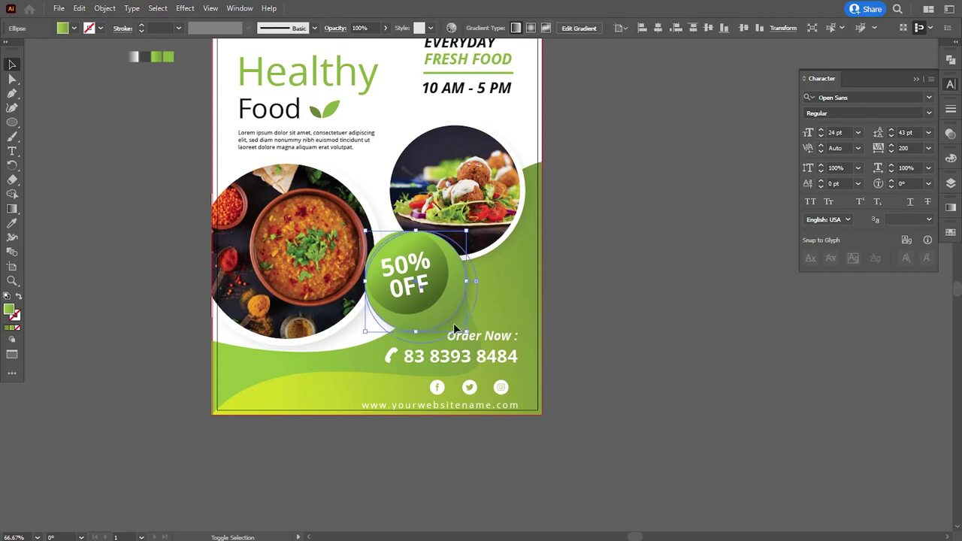
pyautogui.click(607, 348)
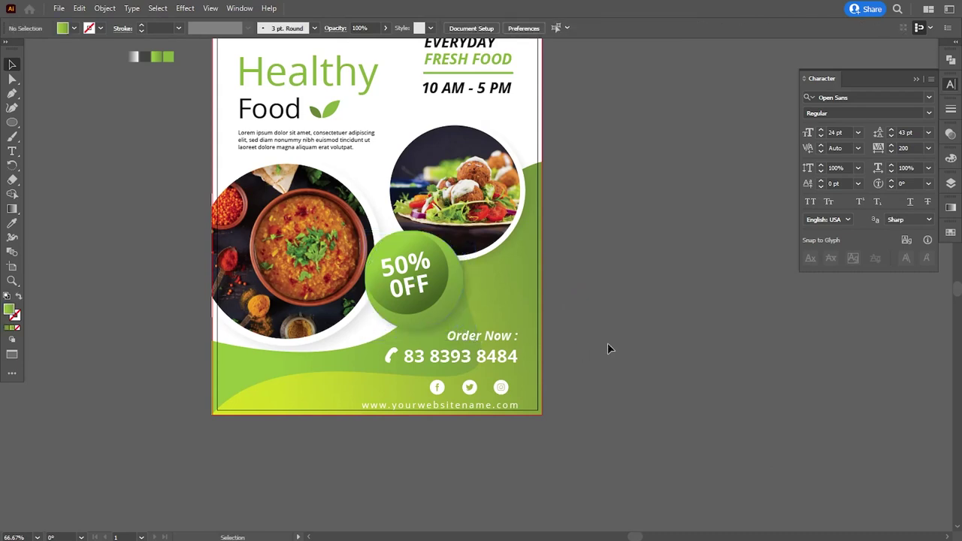
pyautogui.click(482, 357)
pyautogui.keyDown('shift'); pyautogui.click(391, 356); pyautogui.keyUp('shift')
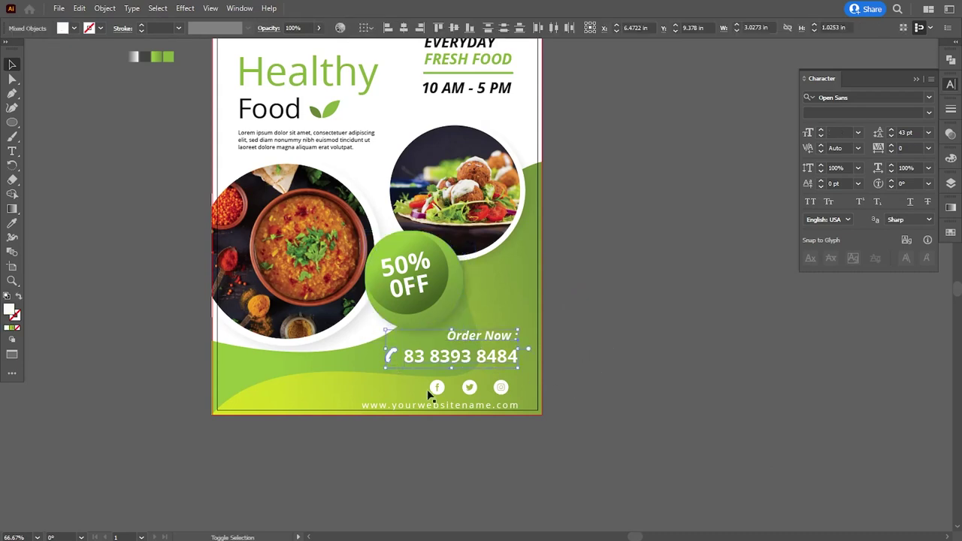
pyautogui.keyDown('shift'); pyautogui.click(437, 392); pyautogui.keyUp('shift')
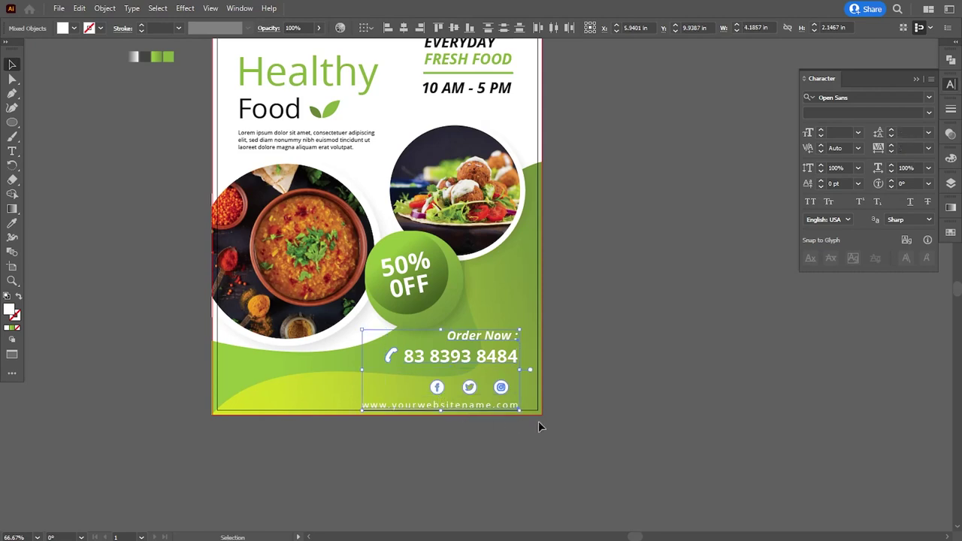
# Nudge the selected contact block up, then back down, and deselect it.
pyautogui.press('Up')
pyautogui.press('Up')
pyautogui.press('Up')
pyautogui.press('Up')
pyautogui.press('Up')
pyautogui.press('Up')
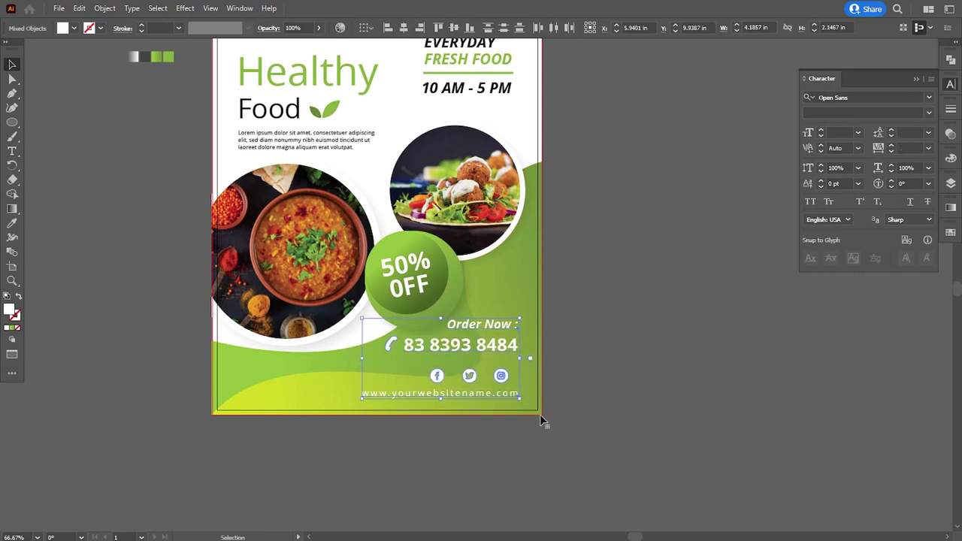
pyautogui.press('Up')
pyautogui.press('Down')
pyautogui.press('Down')
pyautogui.press('Down')
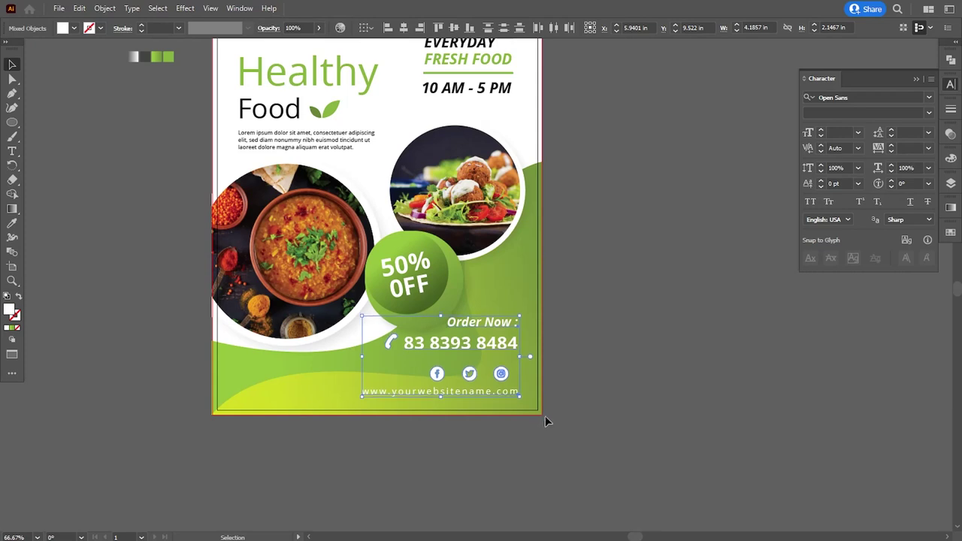
pyautogui.press('Down')
pyautogui.click(556, 422)
# Set the Order Now and phone text line spacing to 36 pt and move it down slightly.
pyautogui.click(487, 345)
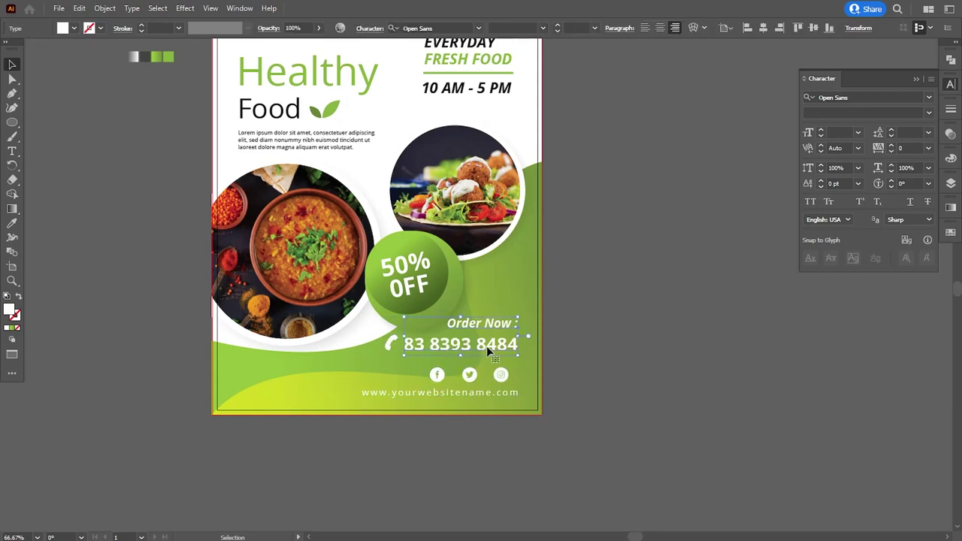
pyautogui.click(930, 134)
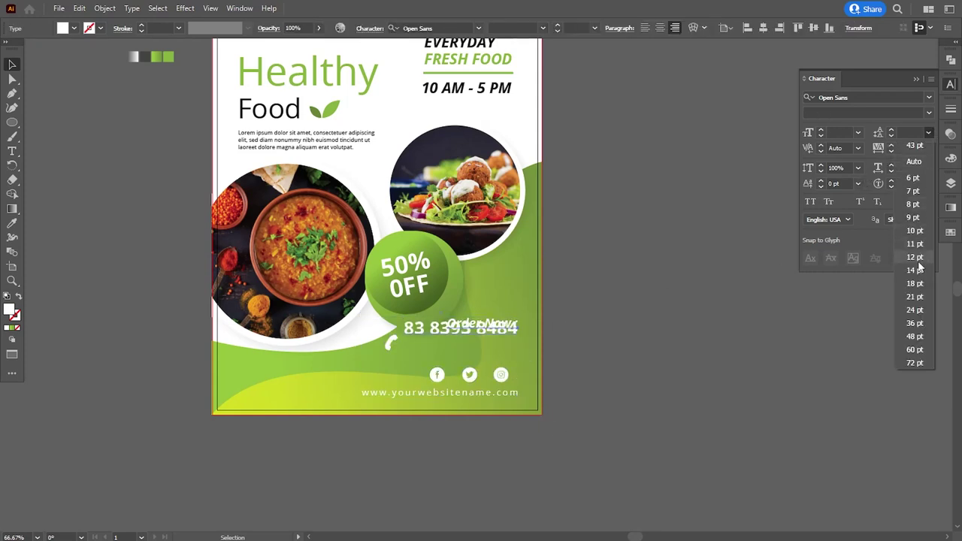
pyautogui.click(914, 325)
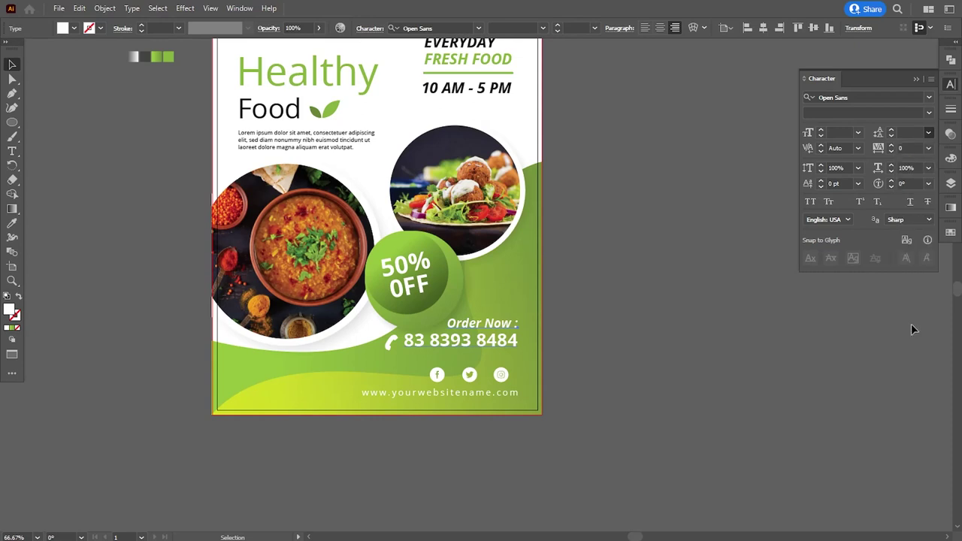
pyautogui.click(658, 379)
pyautogui.moveTo(481, 346); pyautogui.dragTo(481, 350)
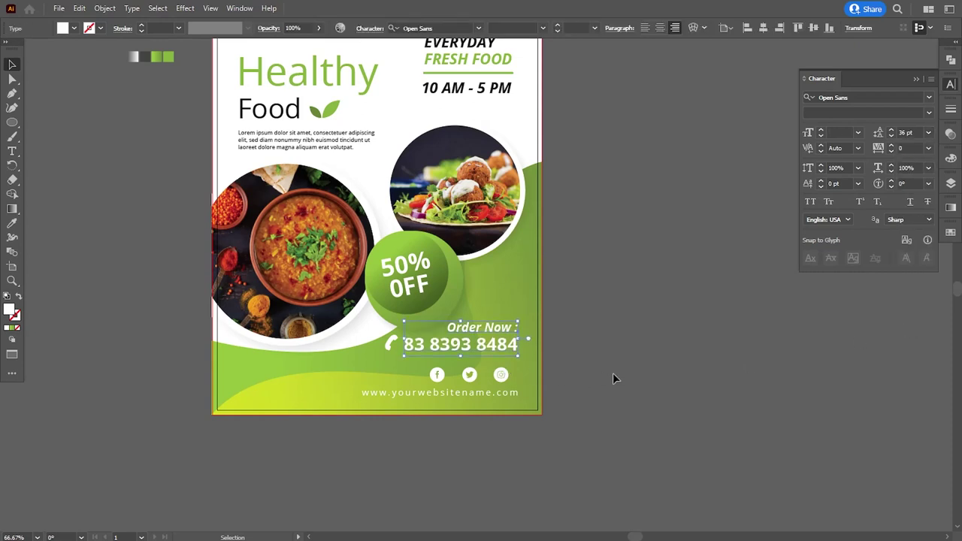
pyautogui.click(616, 380)
# Nudge the social icons group up, right and down into alignment.
pyautogui.click(391, 344)
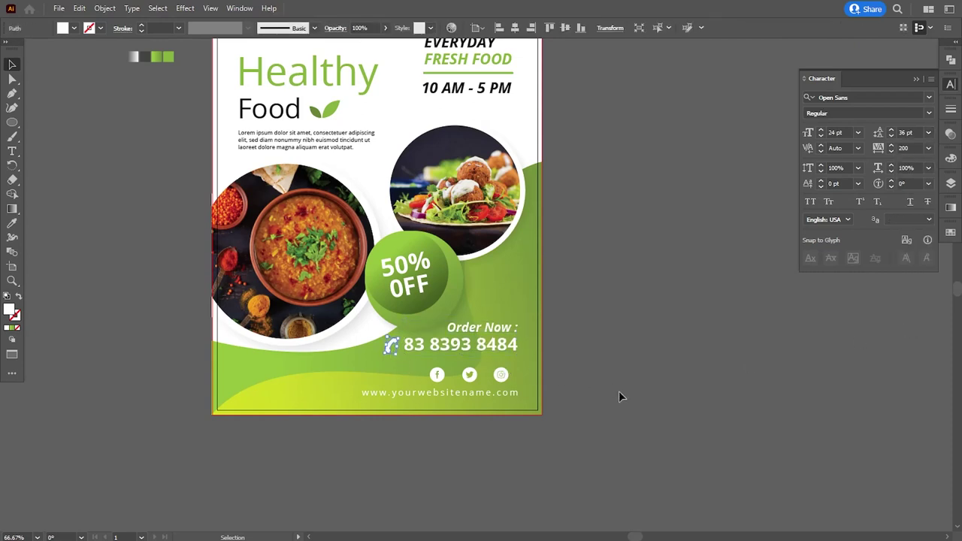
pyautogui.click(502, 374)
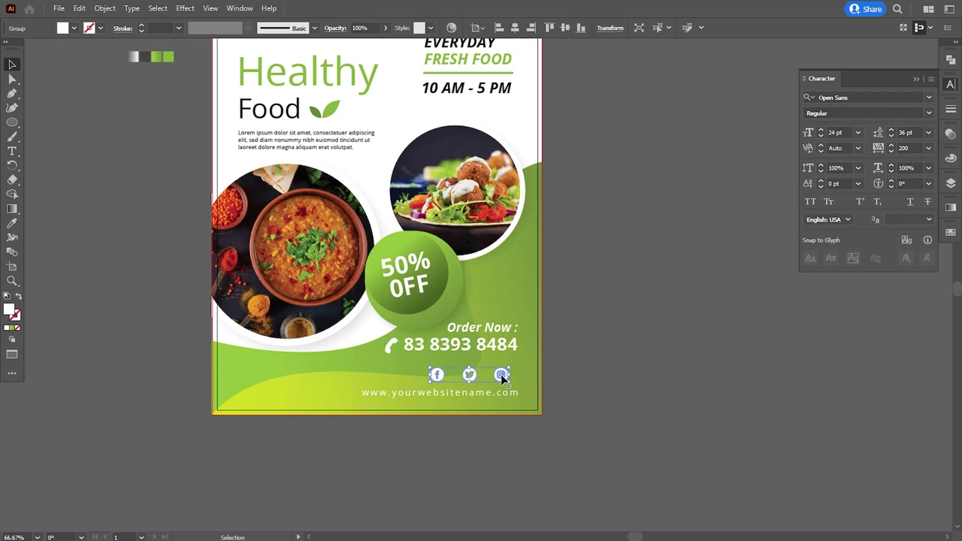
pyautogui.hotkey('shift', 'Up')
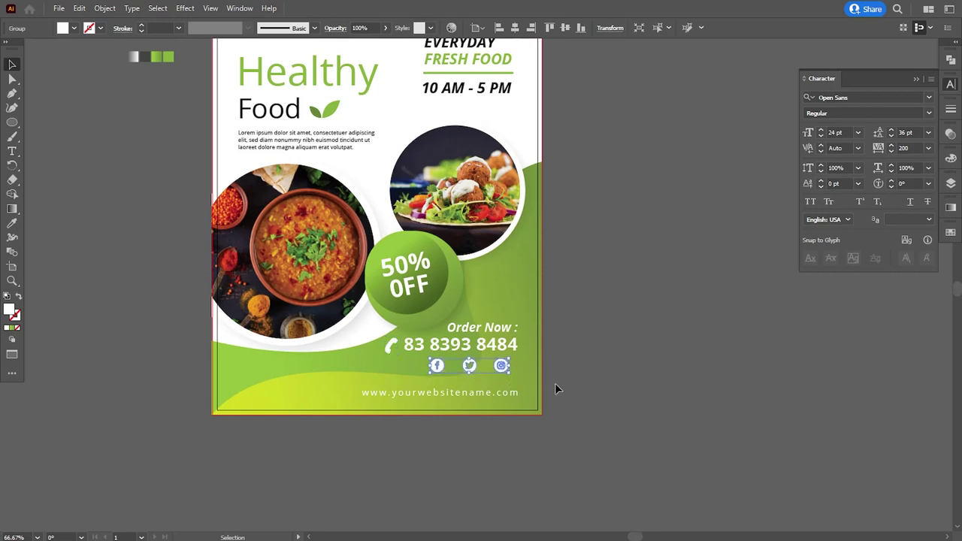
pyautogui.press('Right')
pyautogui.press('Right')
pyautogui.press('Right')
pyautogui.press('Right')
pyautogui.press('Right')
pyautogui.press('Right')
pyautogui.press('Right')
pyautogui.press('Right')
pyautogui.press('Right')
pyautogui.press('Down')
pyautogui.press('Down')
pyautogui.press('Down')
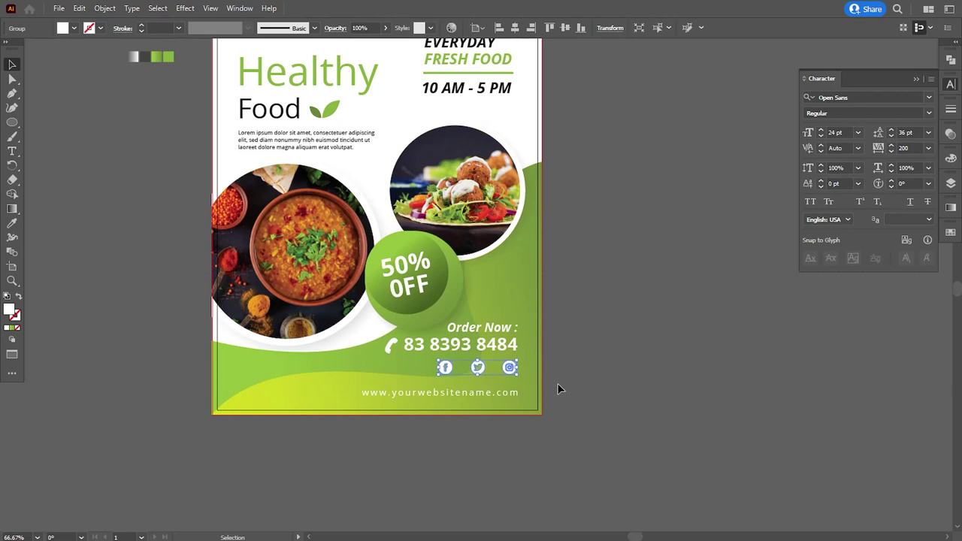
pyautogui.press('Down')
# Nudge the website URL text up slightly.
pyautogui.click(558, 384)
pyautogui.click(480, 392)
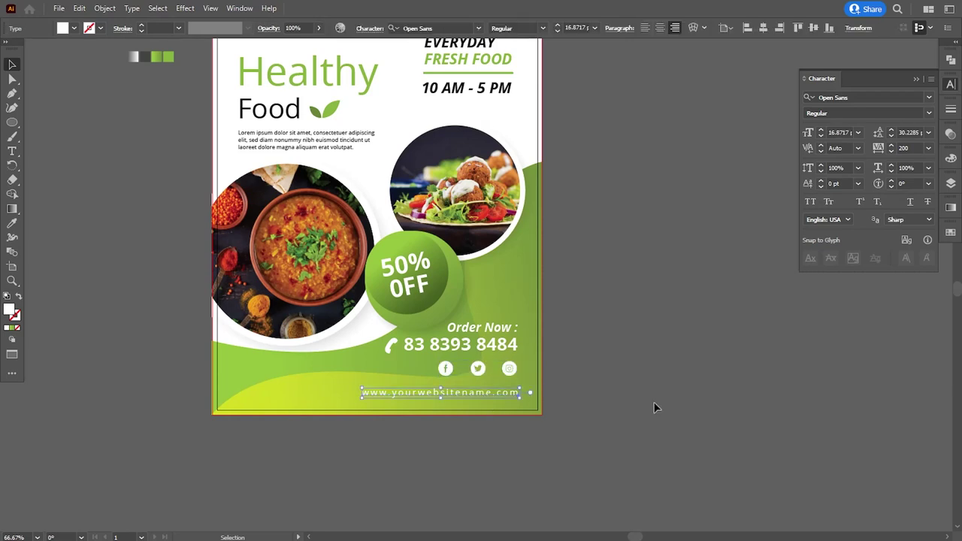
pyautogui.press('Up')
pyautogui.press('Up')
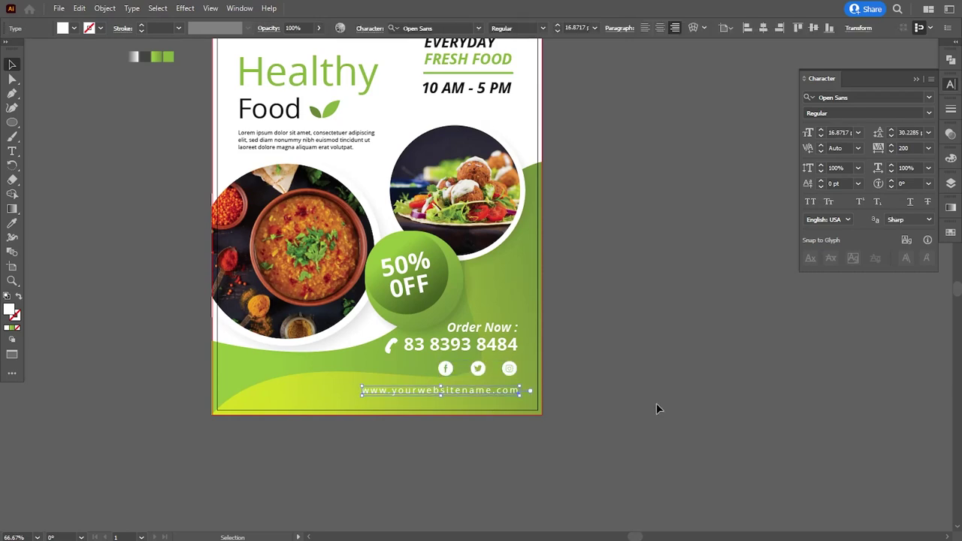
pyautogui.click(656, 403)
# Shift the Order Now, phone, icons and URL group right and down, then fit the artboard in view.
pyautogui.click(510, 372)
pyautogui.keyDown('shift'); pyautogui.click(421, 387); pyautogui.keyUp('shift')
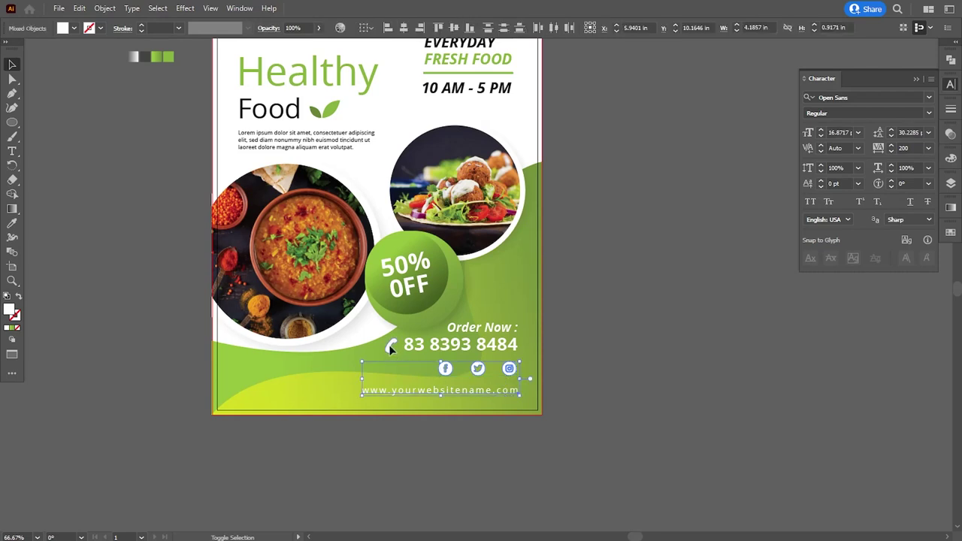
pyautogui.keyDown('shift'); pyautogui.click(413, 352); pyautogui.keyUp('shift')
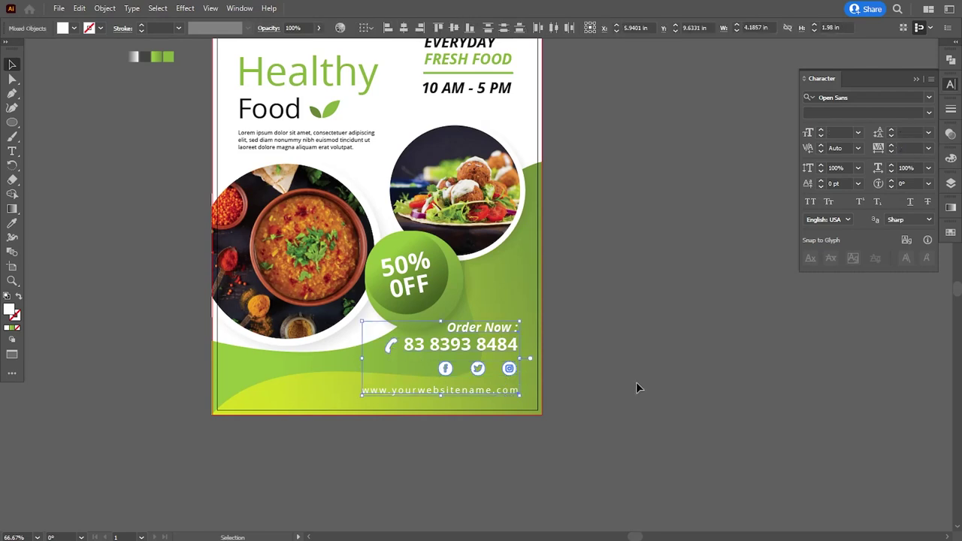
pyautogui.press('Right')
pyautogui.press('Right')
pyautogui.press('Right')
pyautogui.press('Right')
pyautogui.press('Right')
pyautogui.press('Right')
pyautogui.press('Right')
pyautogui.press('Right')
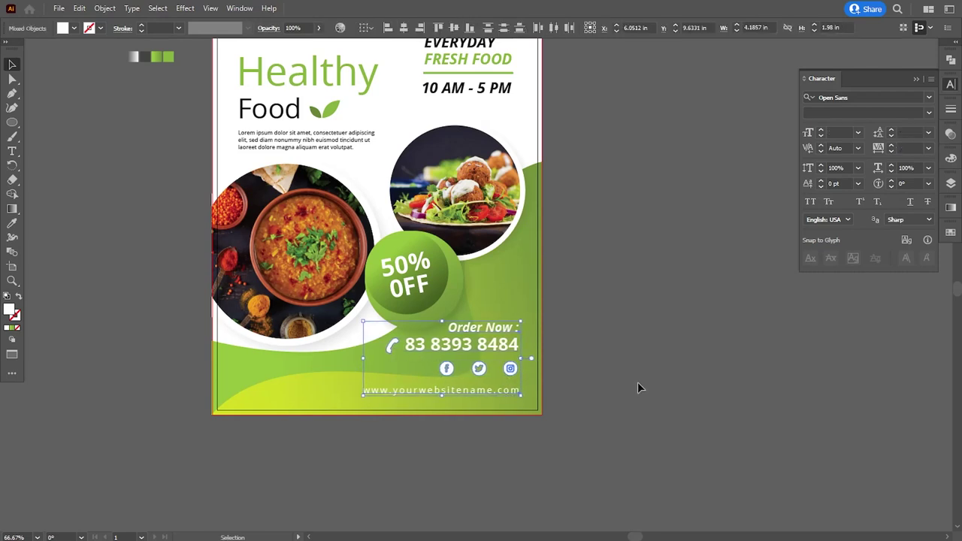
pyautogui.press('Down')
pyautogui.press('Down')
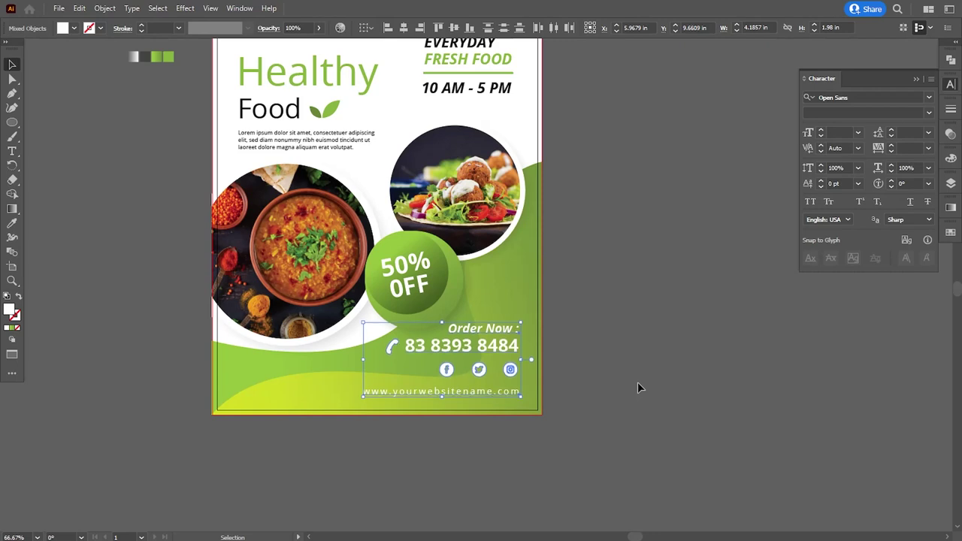
pyautogui.click(637, 388)
pyautogui.hotkey('ctrl', '0')
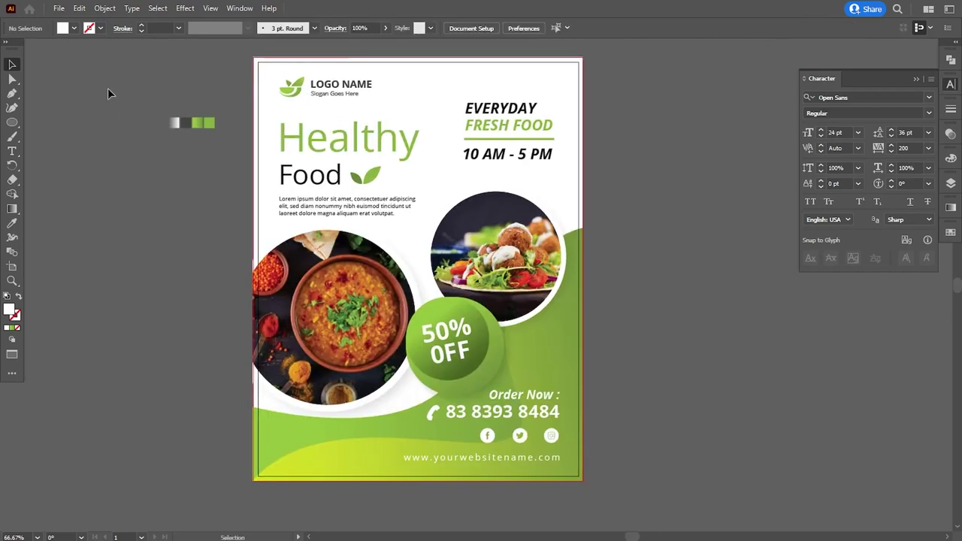
# Shrink the 50% OFF circle and its text together slightly from a corner handle.
pyautogui.click(916, 78)
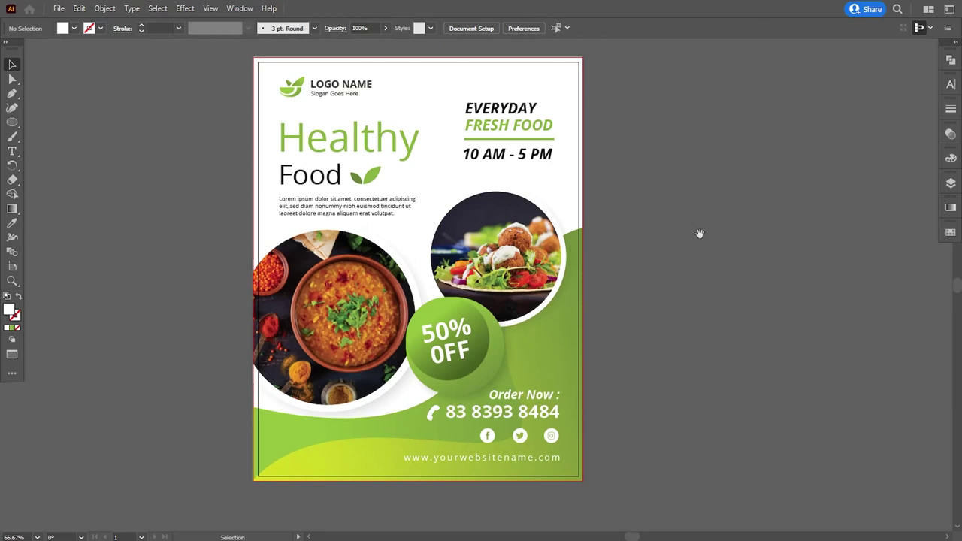
pyautogui.moveTo(698, 232); pyautogui.dragTo(720, 257)
pyautogui.click(510, 394)
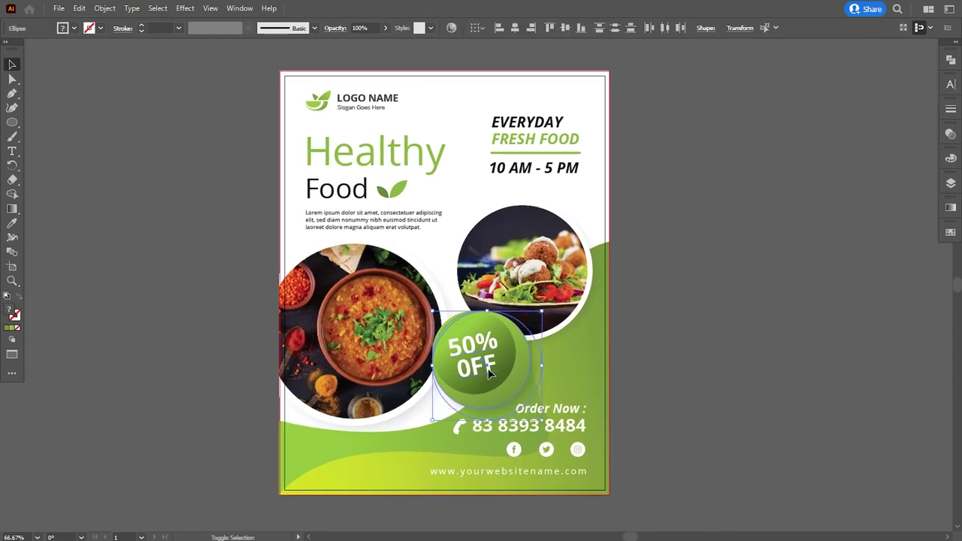
pyautogui.keyDown('shift'); pyautogui.click(502, 378); pyautogui.keyUp('shift')
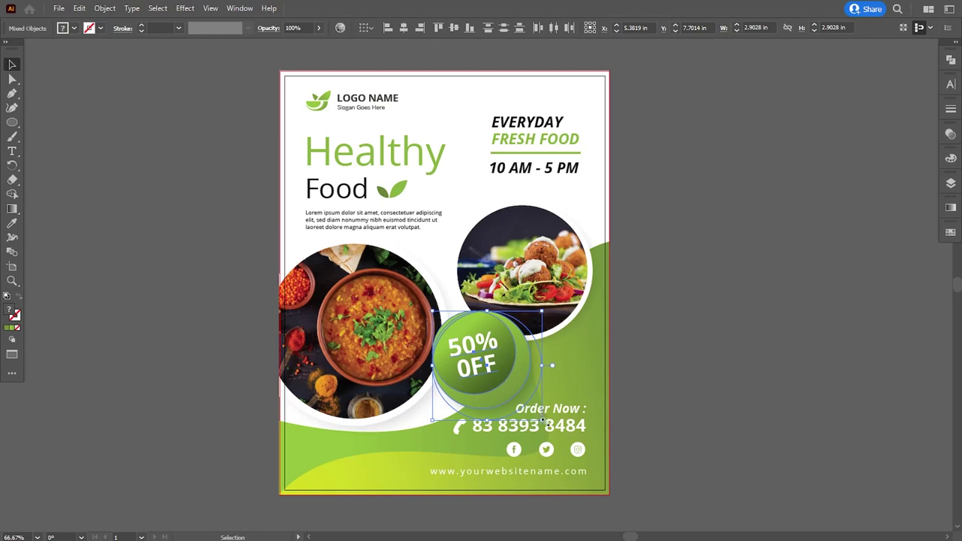
pyautogui.moveTo(542, 419)
pyautogui.mouseDown()
pyautogui.moveTo(518, 410)
pyautogui.moveTo(530, 422)
pyautogui.mouseUp()
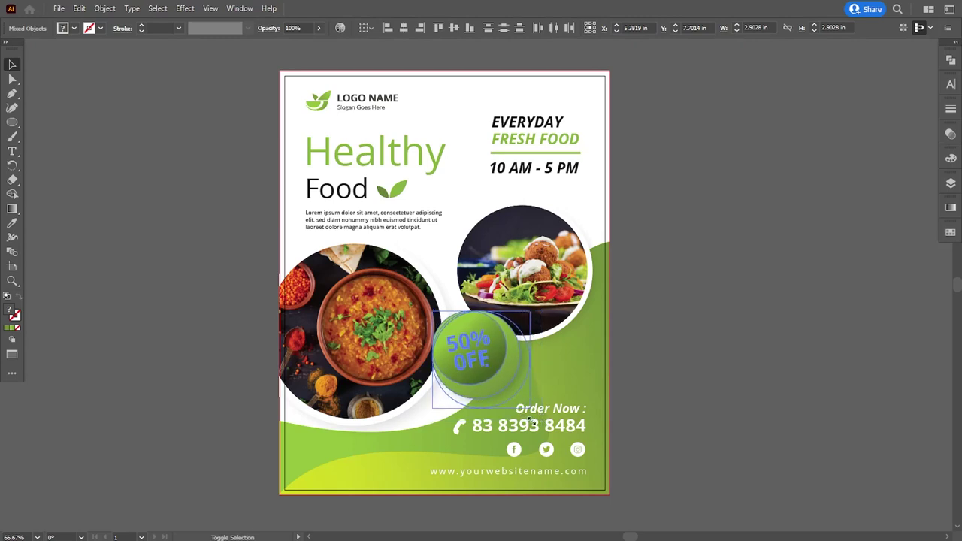
pyautogui.click(620, 380)
# Select the Order Now, phone, icons and URL group and nudge it up and back down.
pyautogui.click(549, 444)
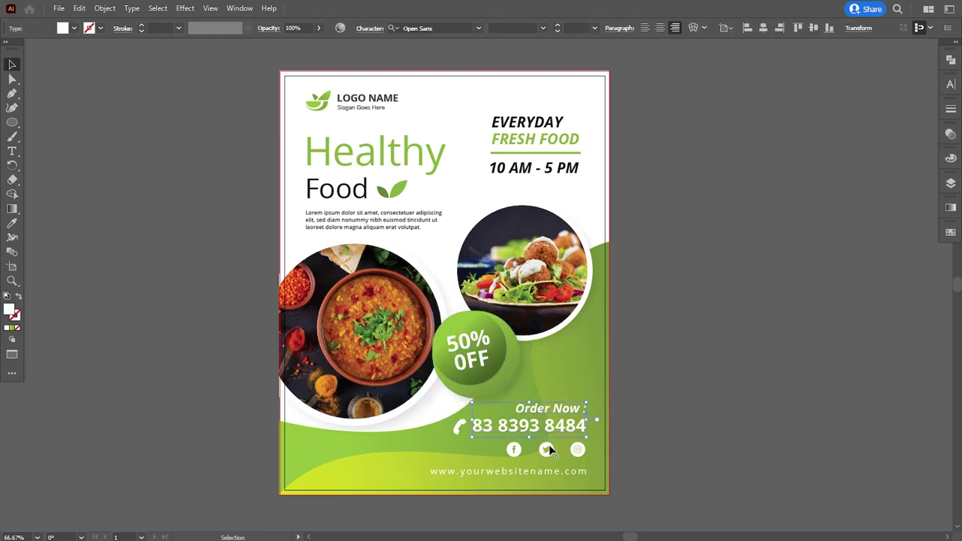
pyautogui.keyDown('shift'); pyautogui.click(513, 449); pyautogui.keyUp('shift')
pyautogui.keyDown('shift'); pyautogui.click(515, 472); pyautogui.keyUp('shift')
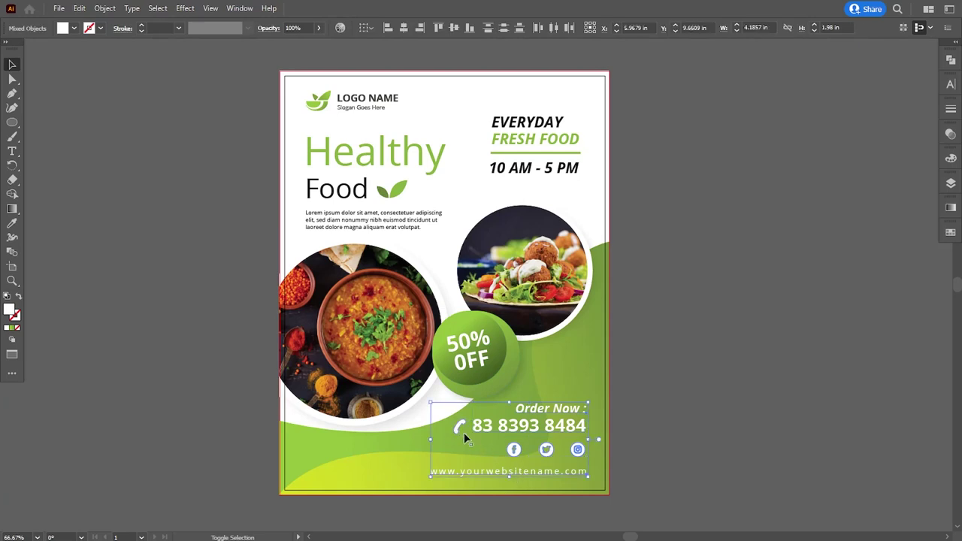
pyautogui.press('Up')
pyautogui.press('Down')
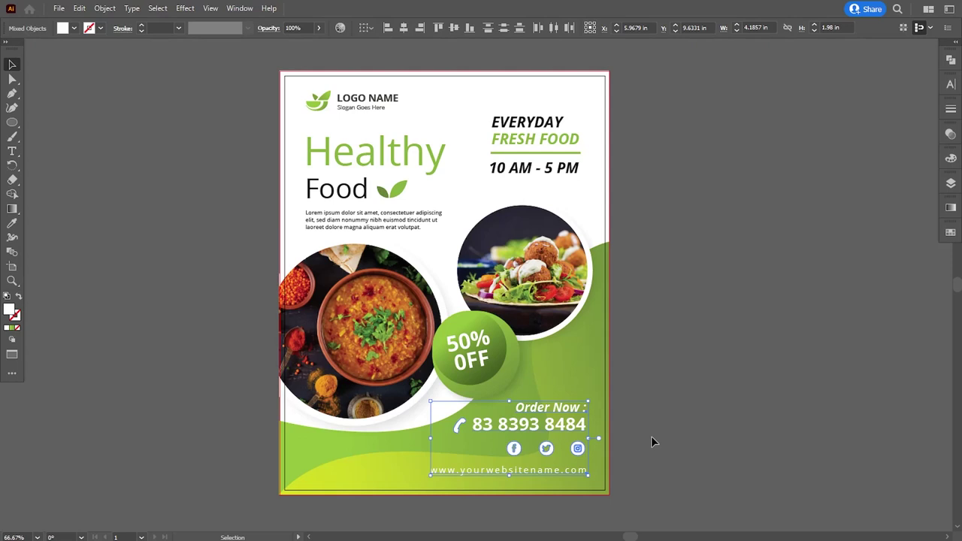
pyautogui.click(652, 442)
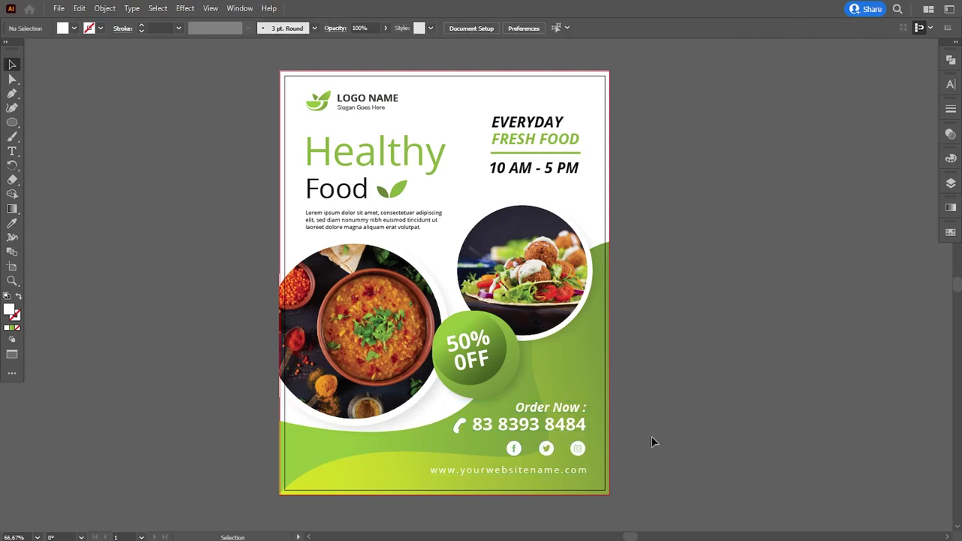
# Drag the contact block slightly right and down beneath the badge.
pyautogui.click(522, 426)
pyautogui.keyDown('shift'); pyautogui.click(515, 449); pyautogui.keyUp('shift')
pyautogui.keyDown('shift'); pyautogui.click(518, 471); pyautogui.keyUp('shift')
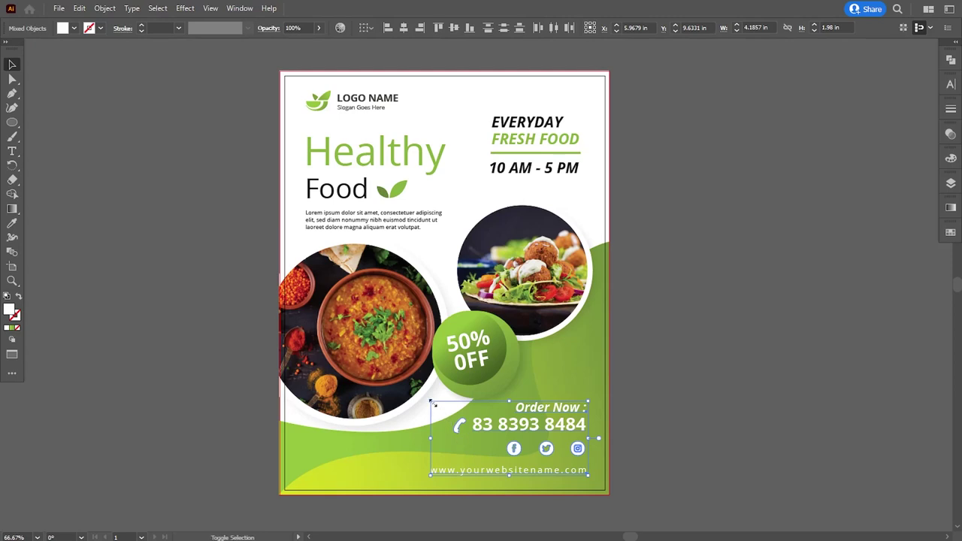
pyautogui.moveTo(432, 402); pyautogui.dragTo(435, 405)
pyautogui.click(510, 471)
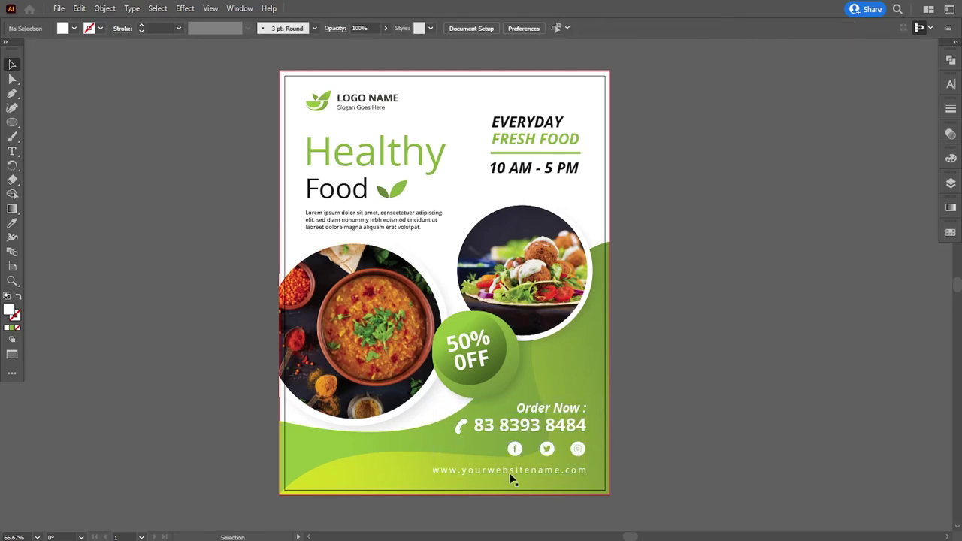
pyautogui.click(666, 454)
# Recolour the Food and 10 AM - 5 PM text to dark gray 444542.
pyautogui.press('a')
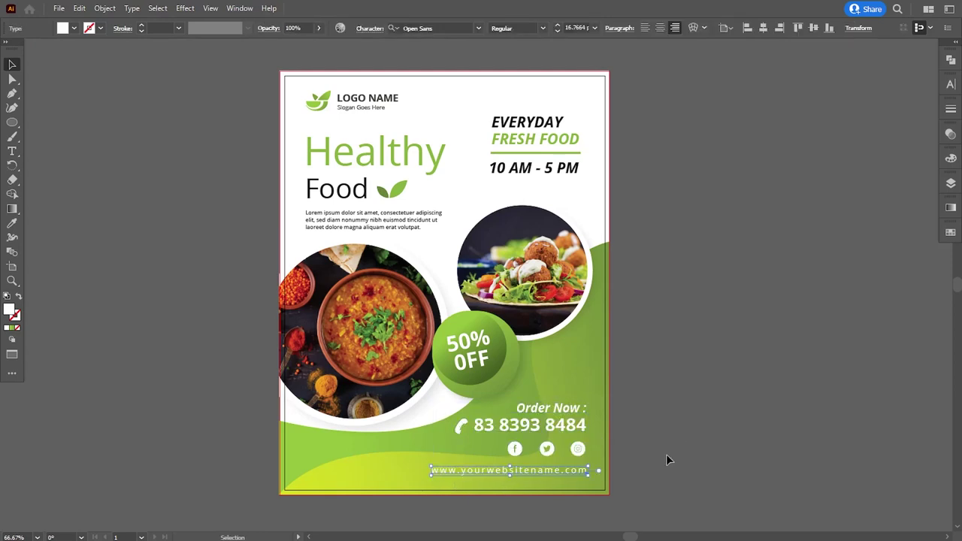
pyautogui.click(557, 181)
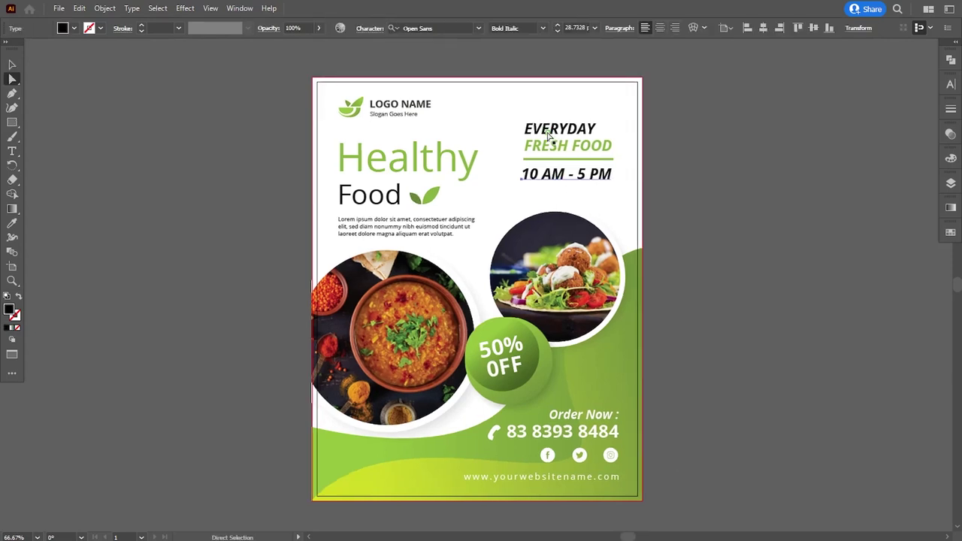
pyautogui.keyDown('shift'); pyautogui.click(548, 142); pyautogui.keyUp('shift')
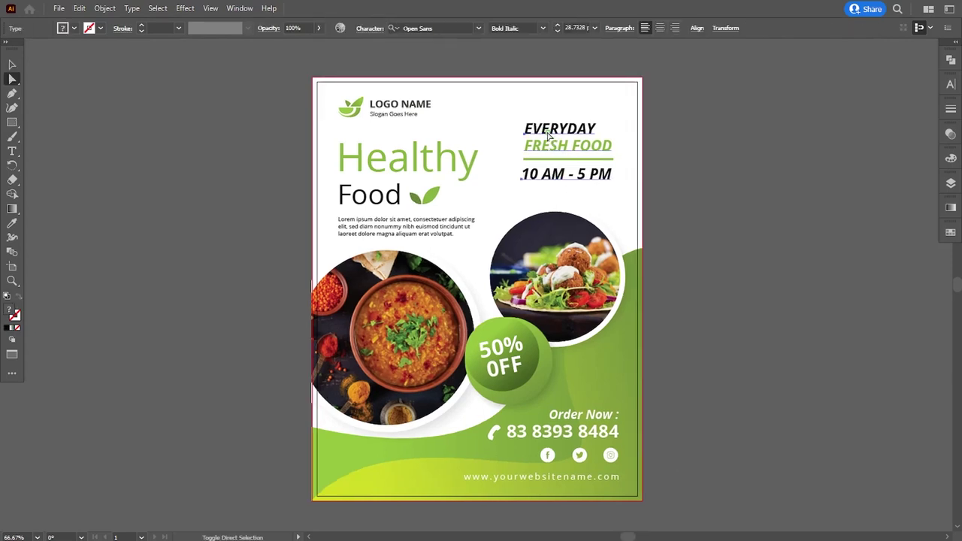
pyautogui.click(675, 209)
pyautogui.click(567, 181)
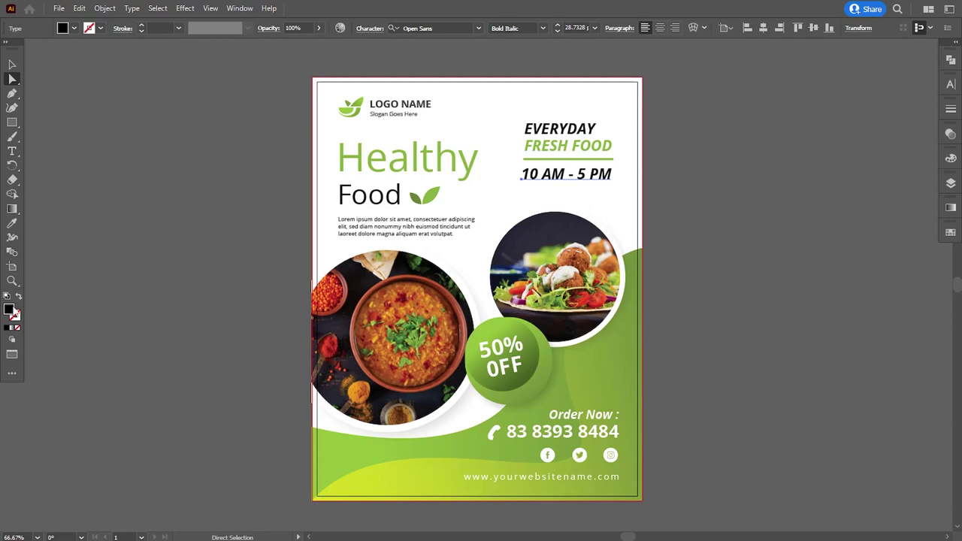
pyautogui.keyDown('shift'); pyautogui.click(363, 203); pyautogui.keyUp('shift')
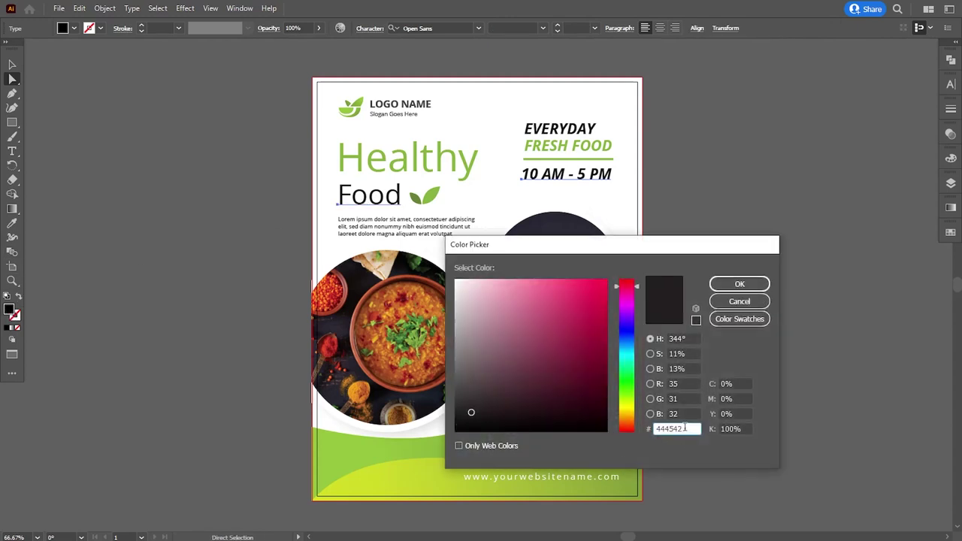
pyautogui.click(739, 283)
pyautogui.click(722, 296)
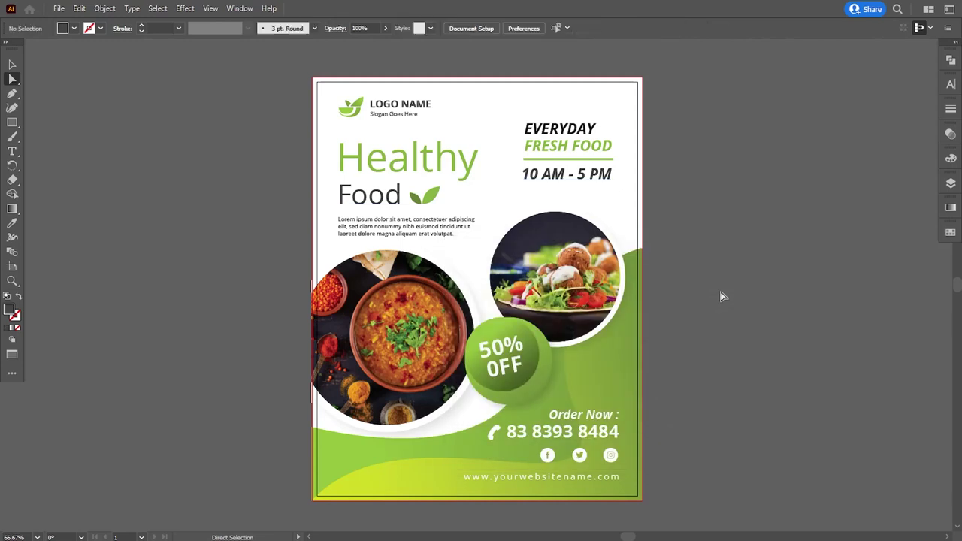
# Recolour the word EVERYDAY through its Fill colour picker using the Type tool.
pyautogui.click(12, 151)
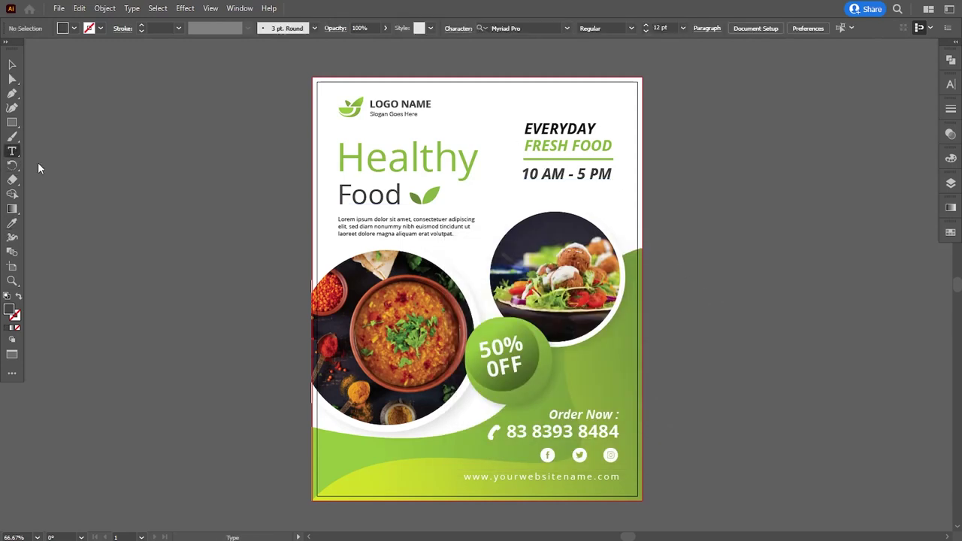
pyautogui.doubleClick(529, 129)
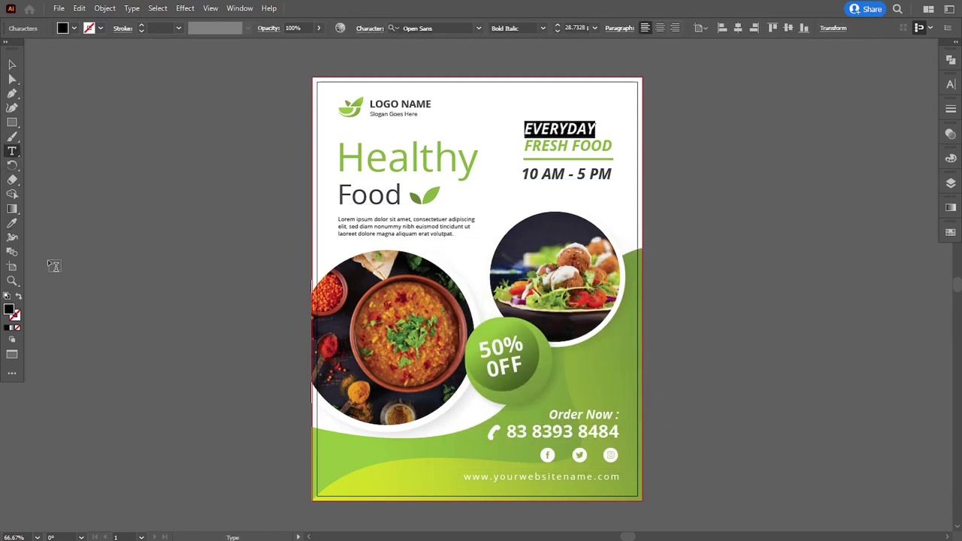
pyautogui.doubleClick(9, 309)
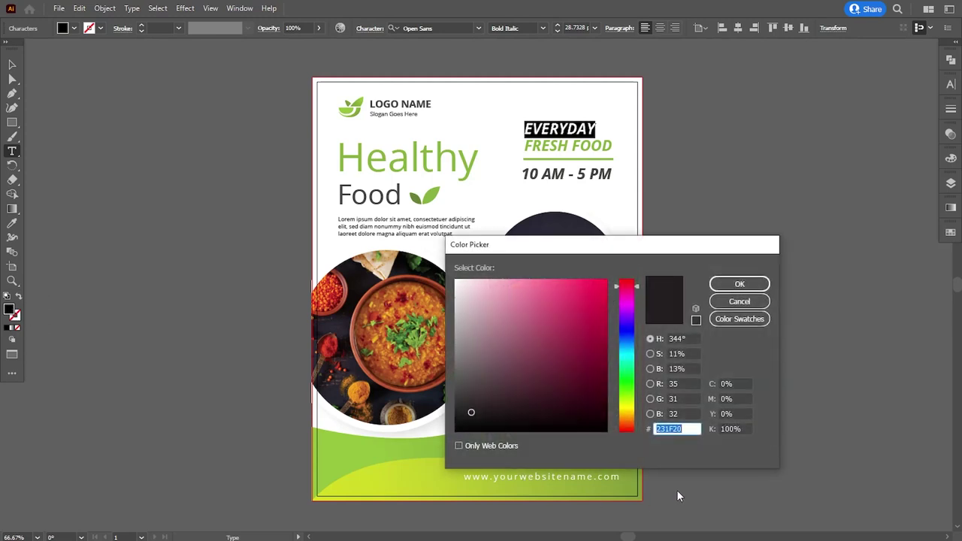
pyautogui.write('ffffff')
pyautogui.click(736, 285)
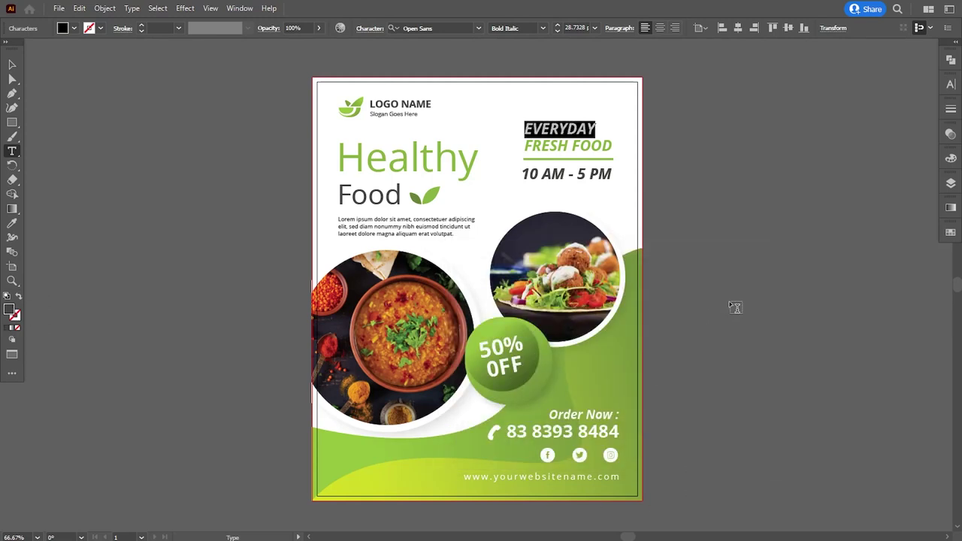
pyautogui.click(10, 66)
pyautogui.click(694, 320)
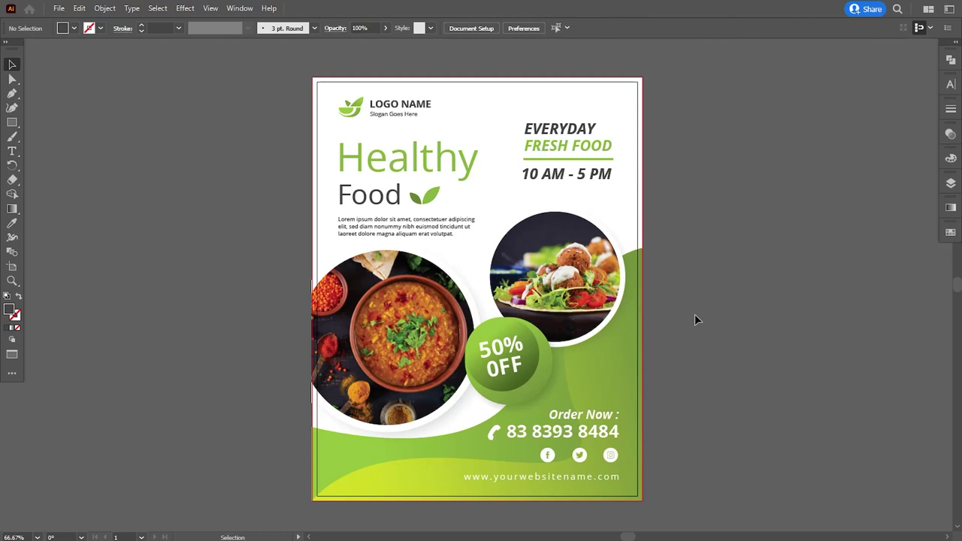